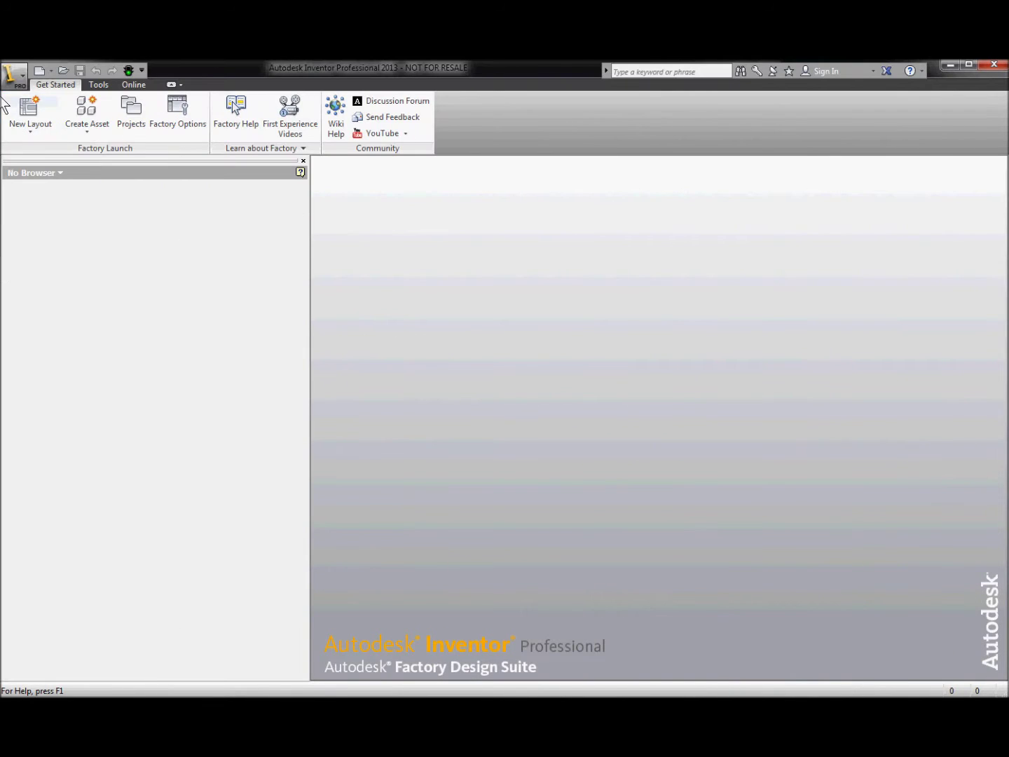
- Open the part file 66KvBusStructure.ipt
click(13, 72)
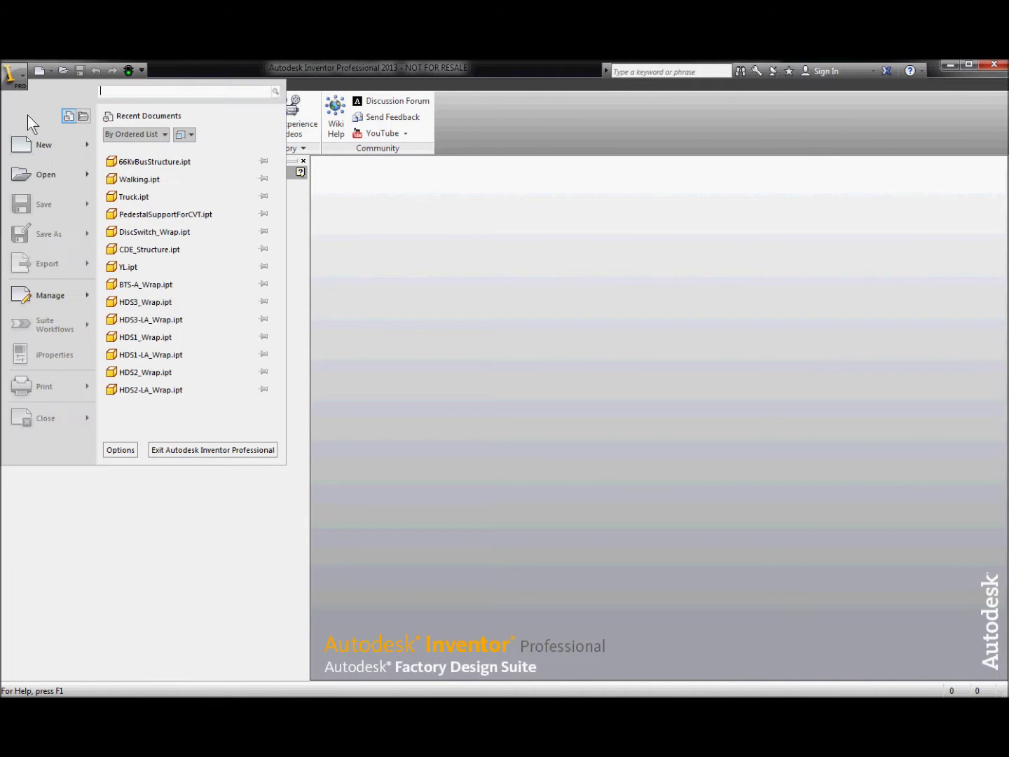
click(33, 173)
text(66KvBusStructure.ipt)
click(709, 534)
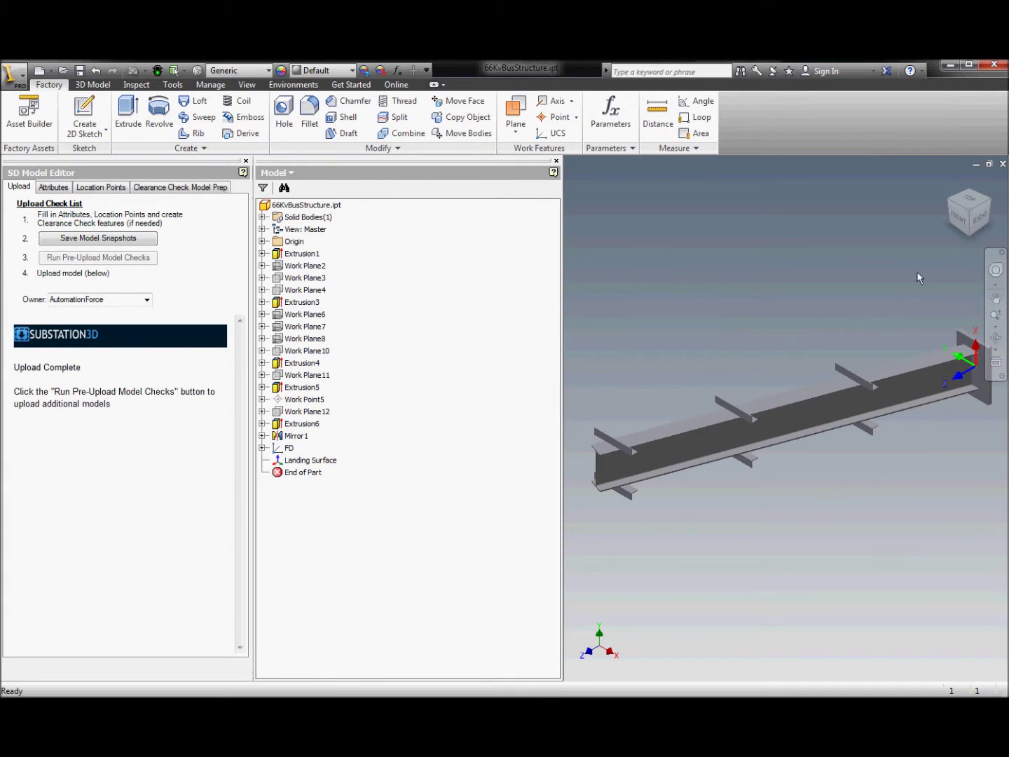
- Set the model's attributes to equipment type Structure, description "66 Kv Bus Structure", manufacturer Automationforce and catalog number Generic
click(995, 338)
drag(827, 381, 796, 312)
right_click(691, 326)
click(733, 331)
click(304, 277)
click(54, 185)
click(112, 236)
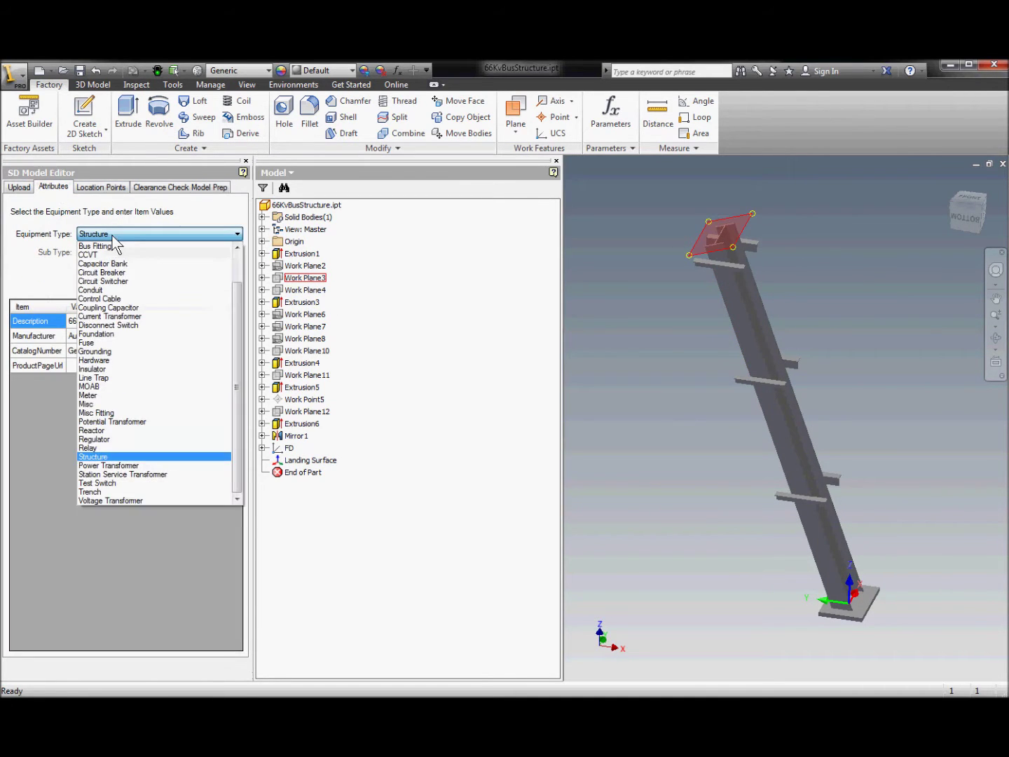
click(126, 457)
click(83, 321)
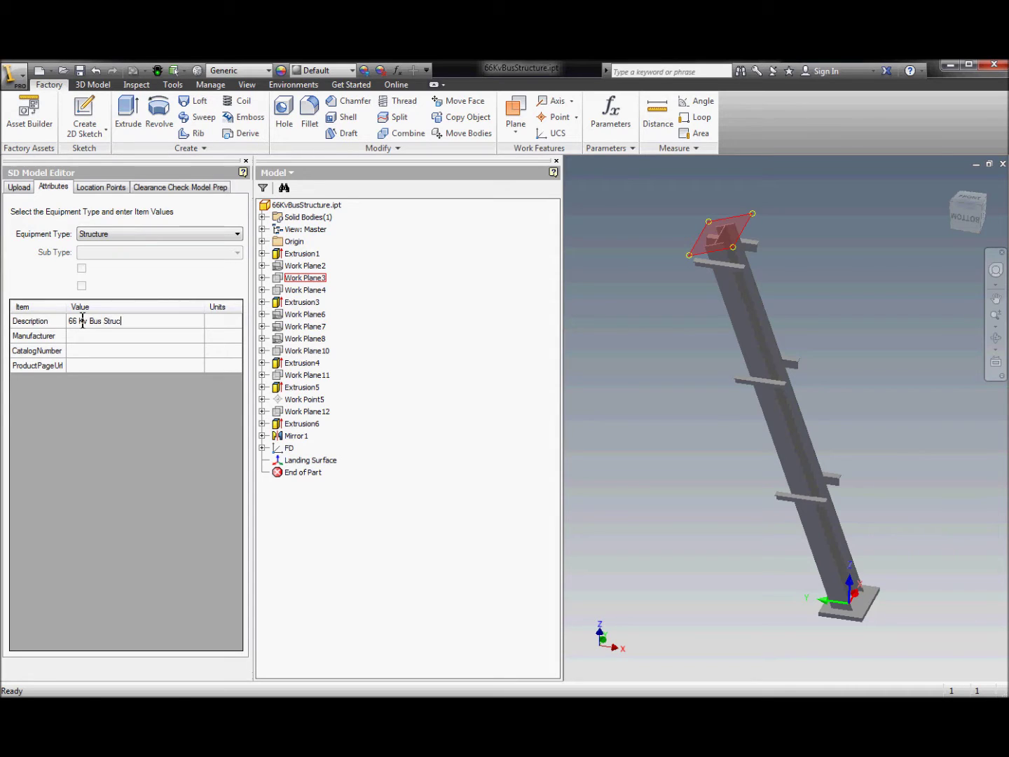
click(93, 337)
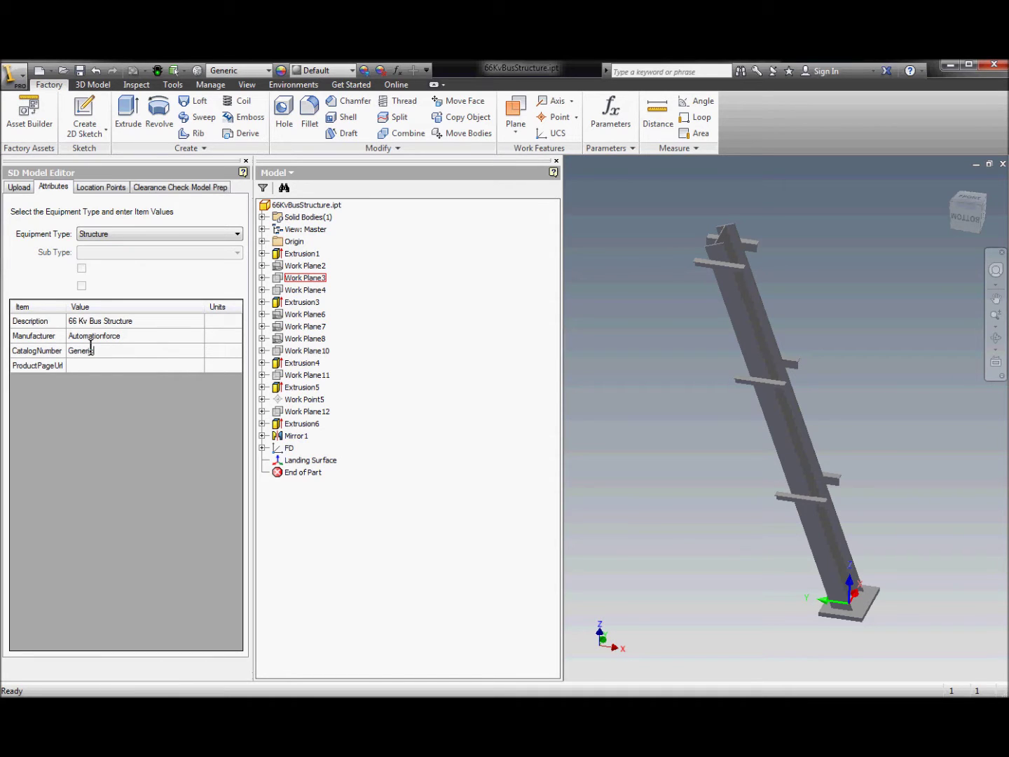
- Save the model snapshots and upload the model to Substation3D through the pre-upload model checks, with AutomationForce as owner
click(19, 186)
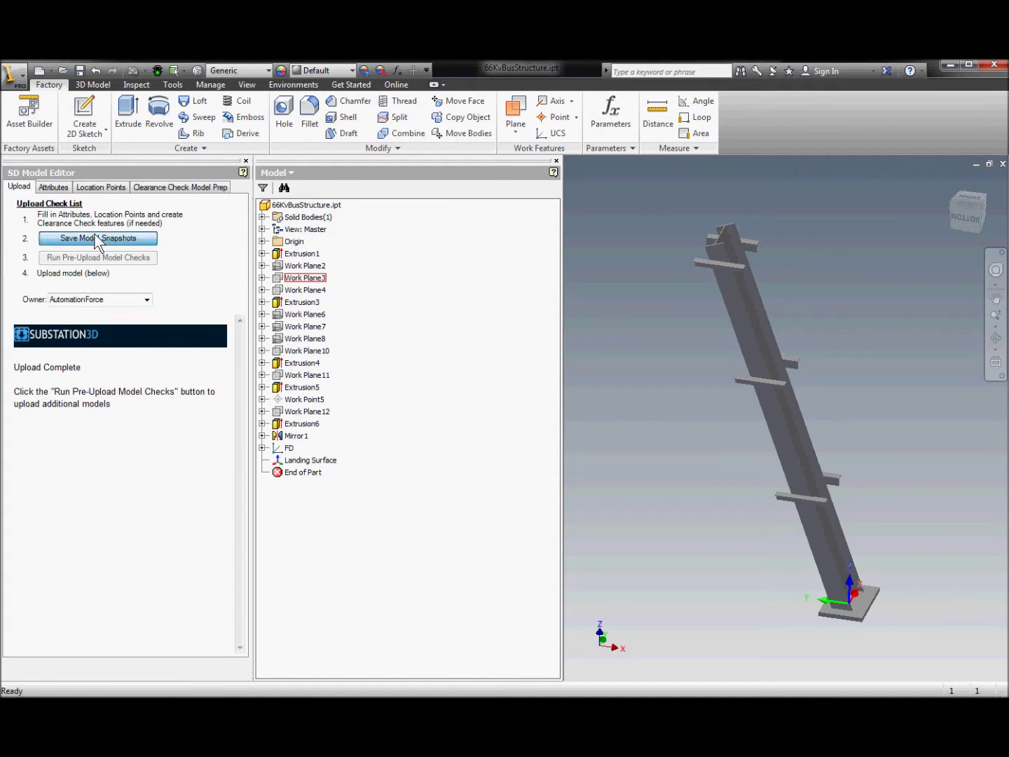
click(101, 239)
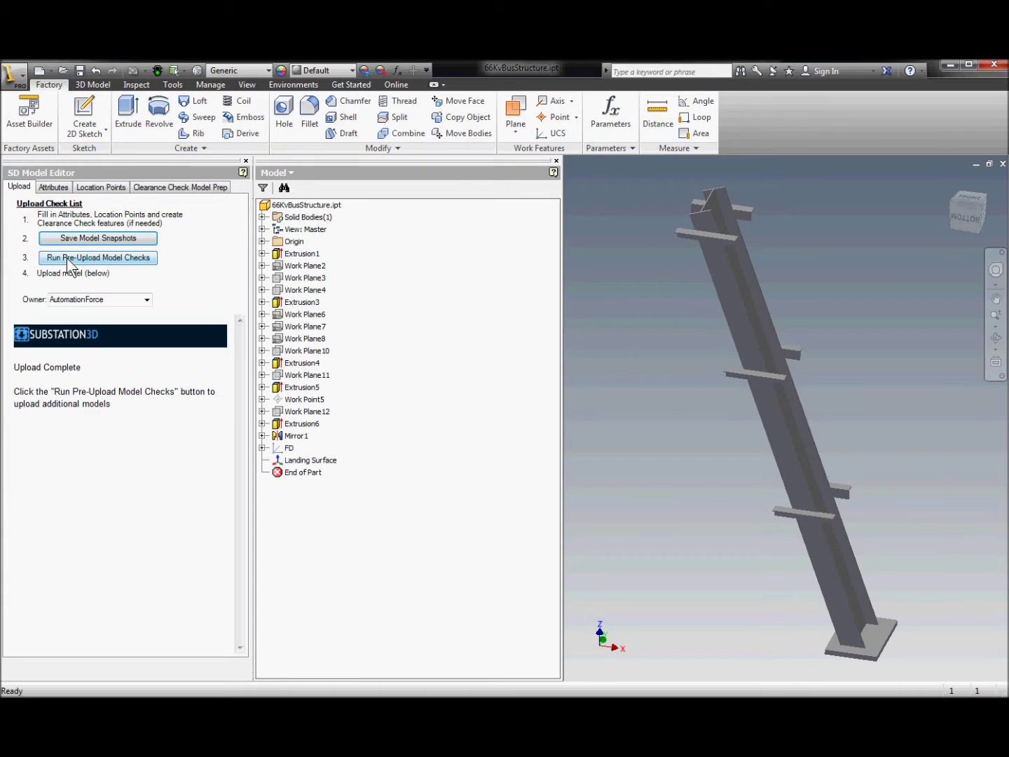
click(119, 258)
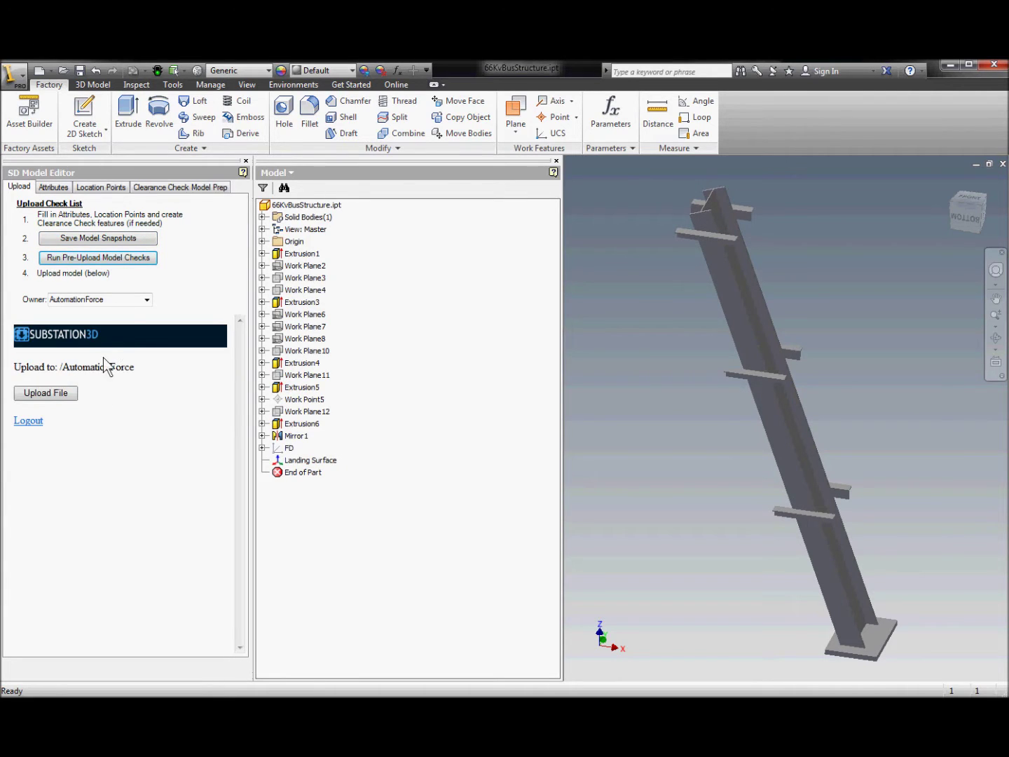
click(51, 394)
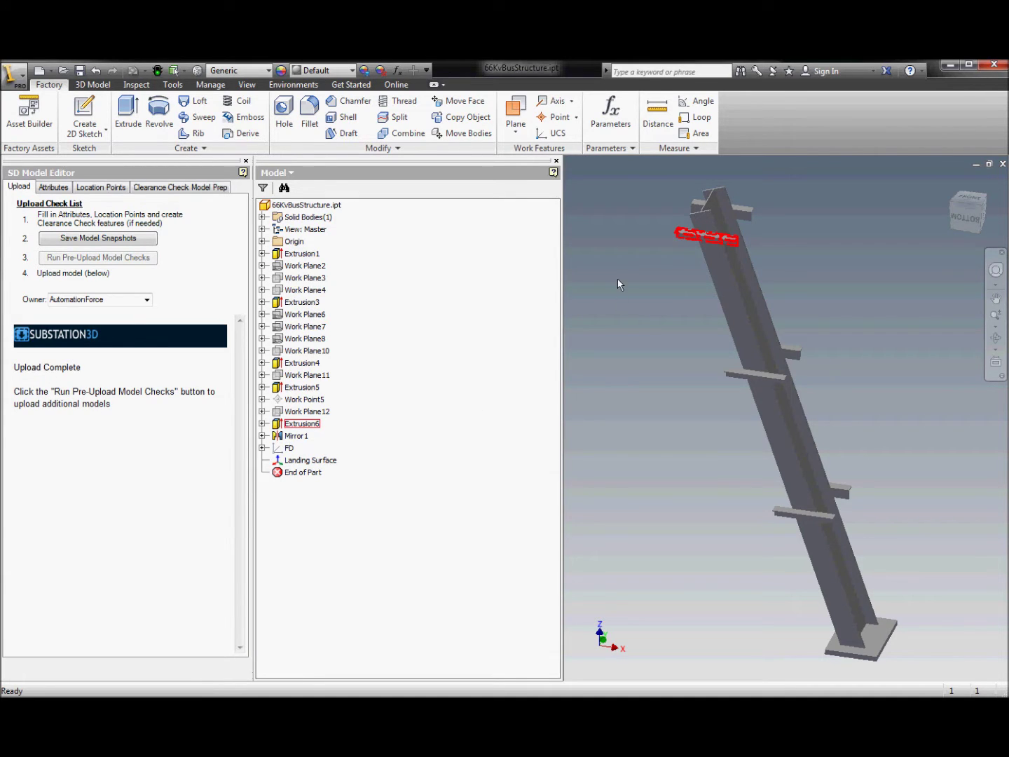
- Hide the SD Model Editor and show the SD Model Cloud for the bus structure part
click(708, 236)
click(247, 85)
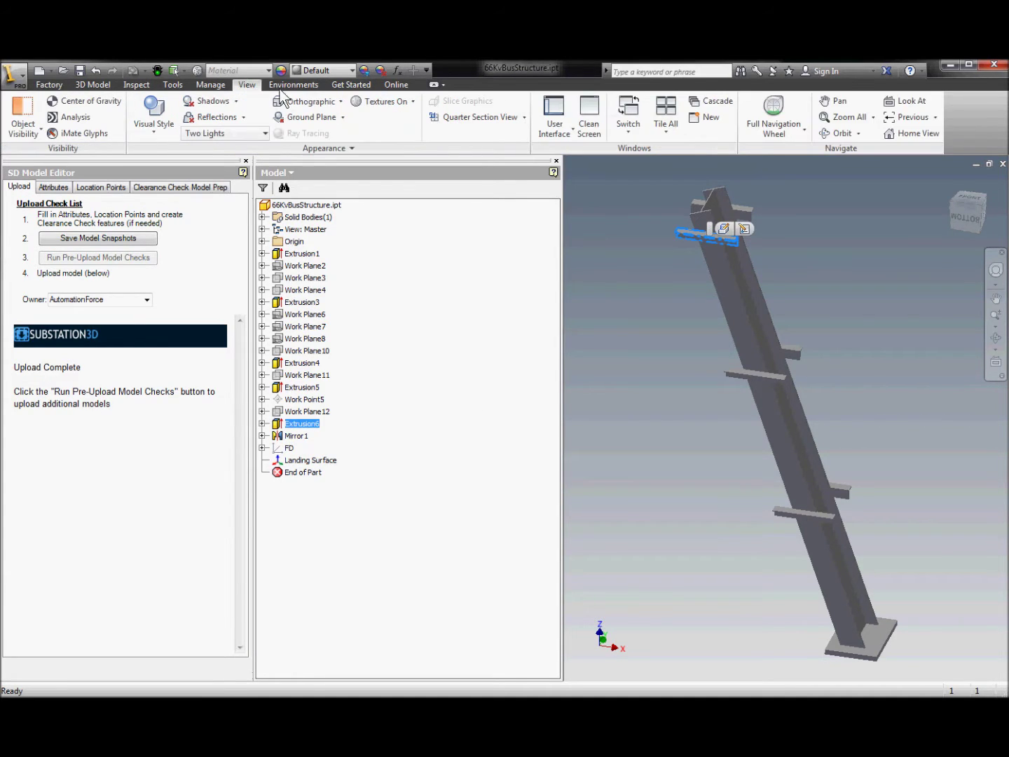
click(564, 126)
click(576, 275)
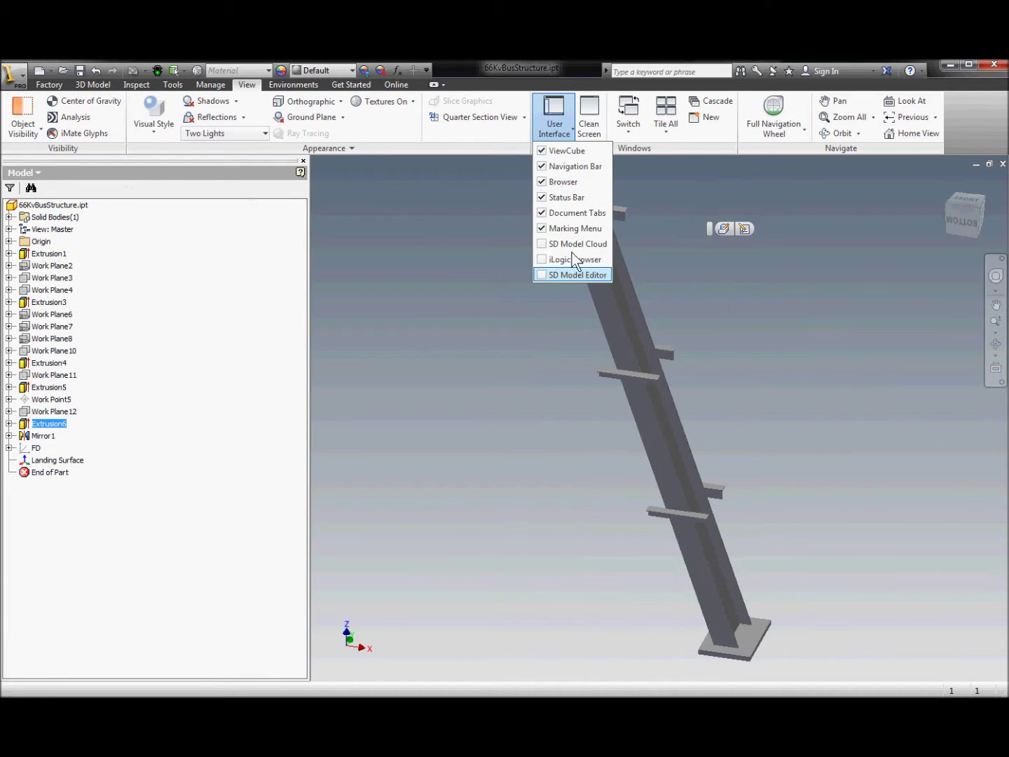
click(569, 242)
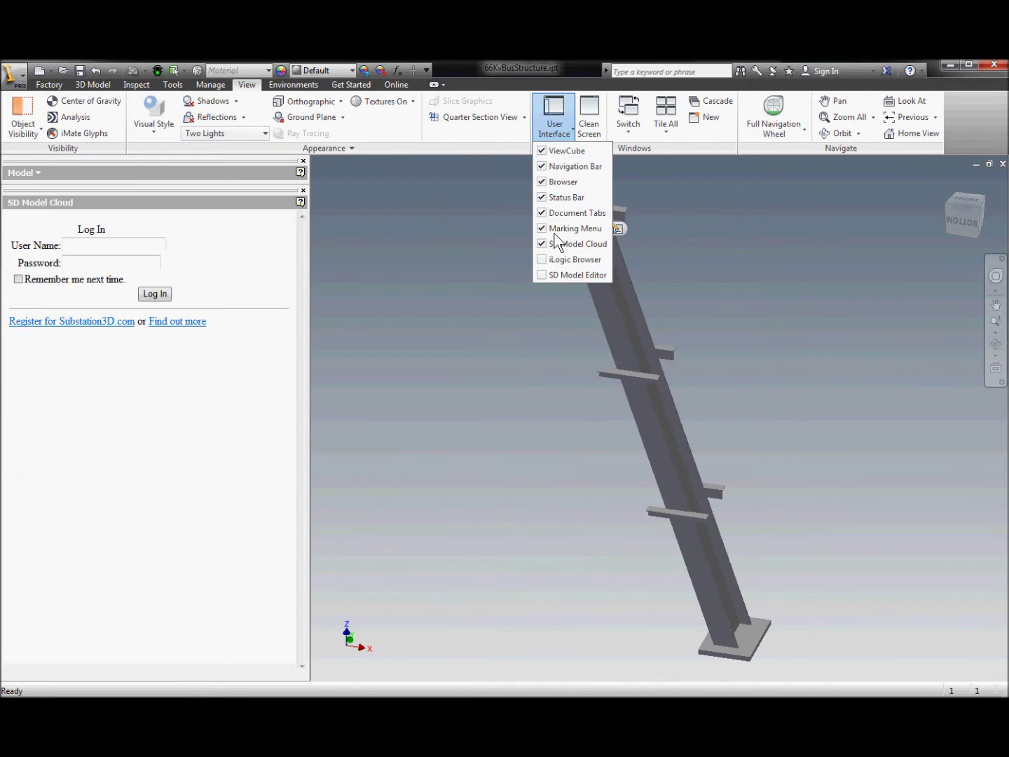
- Log in to the SD Model Cloud with the account user name and password
click(165, 232)
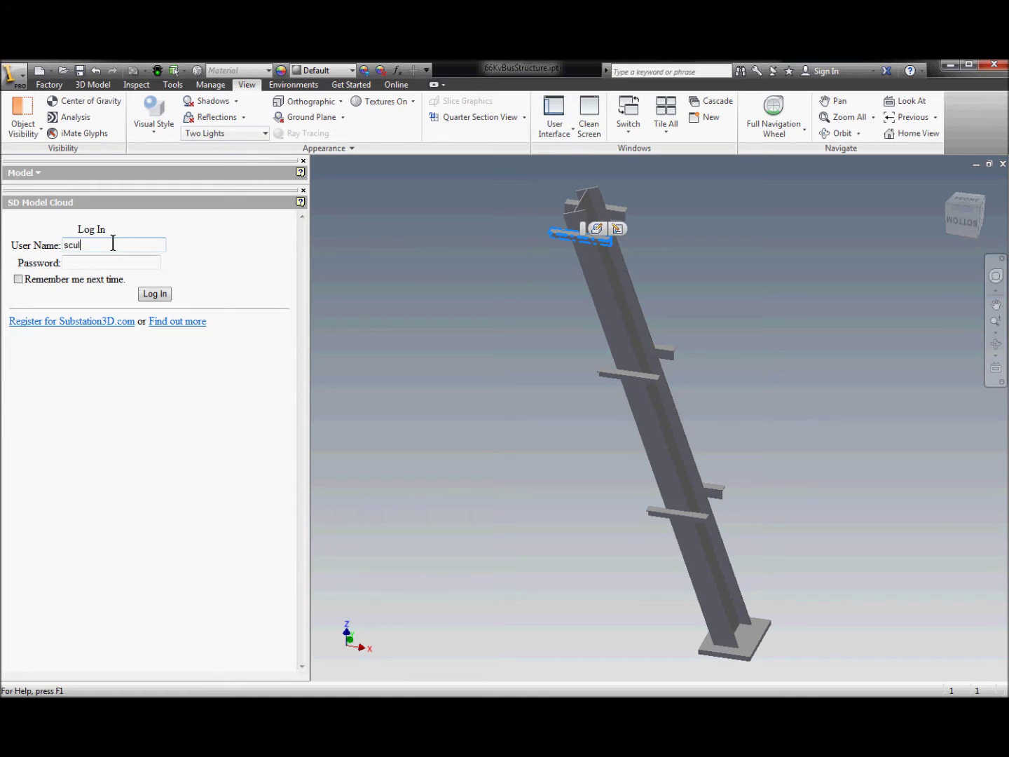
click(103, 262)
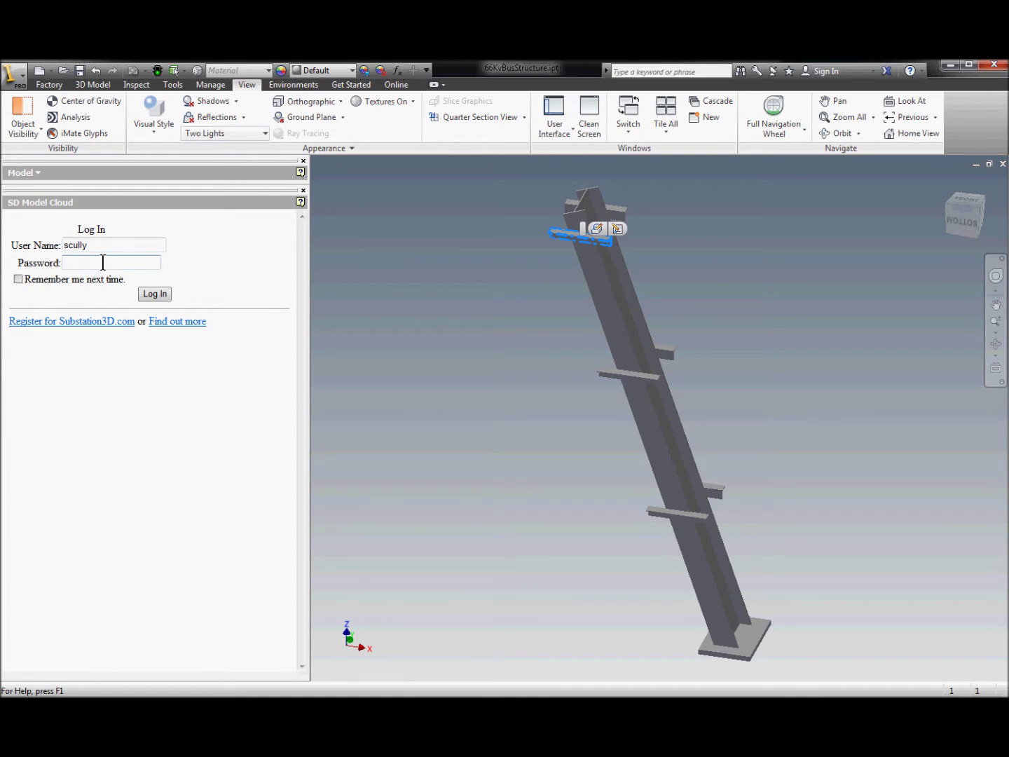
click(150, 294)
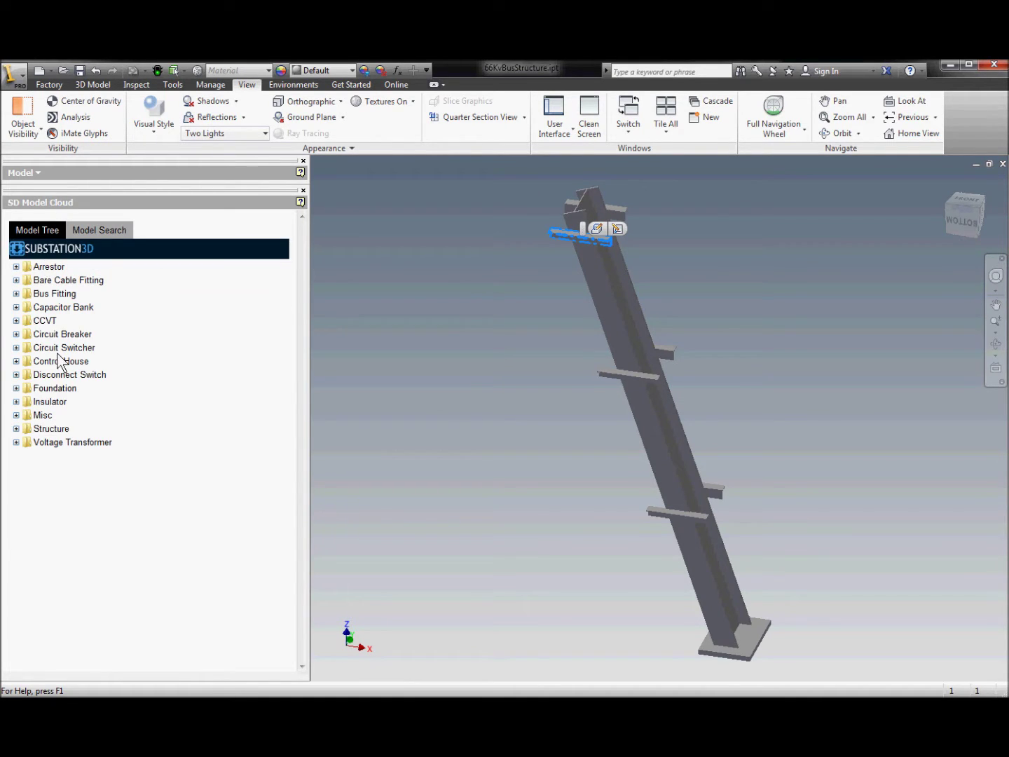
- Browse the Foundation and Structure categories of the cloud model tree for the uploaded bus structure
click(16, 388)
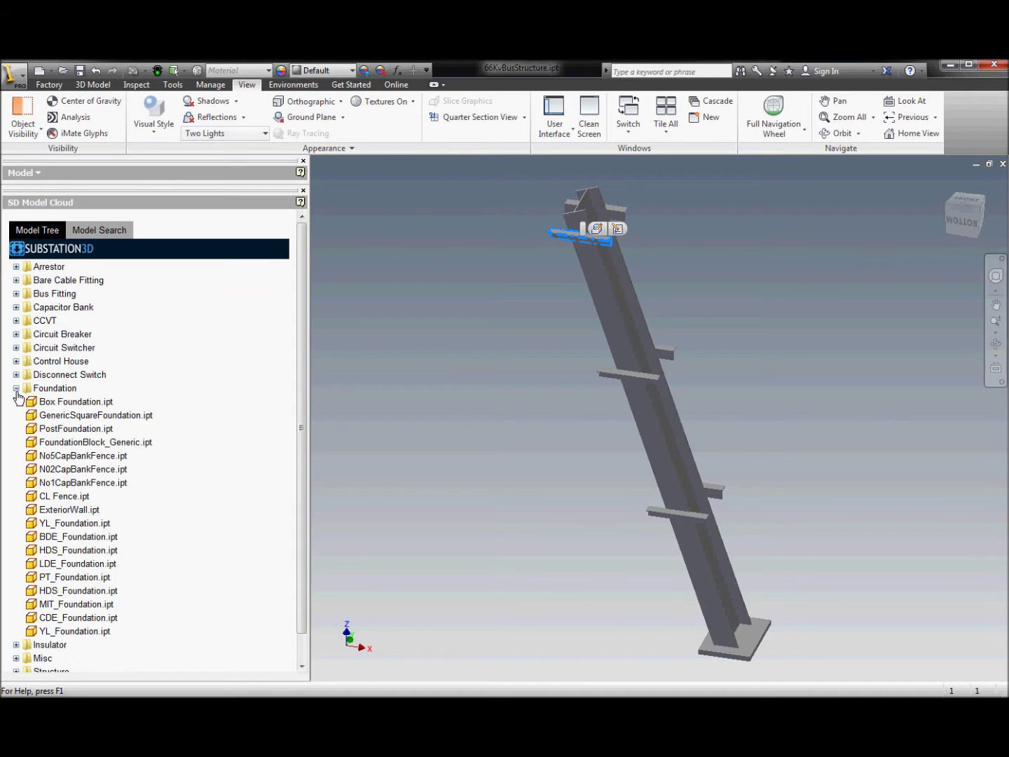
scroll(23, 404, down, 1)
click(16, 641)
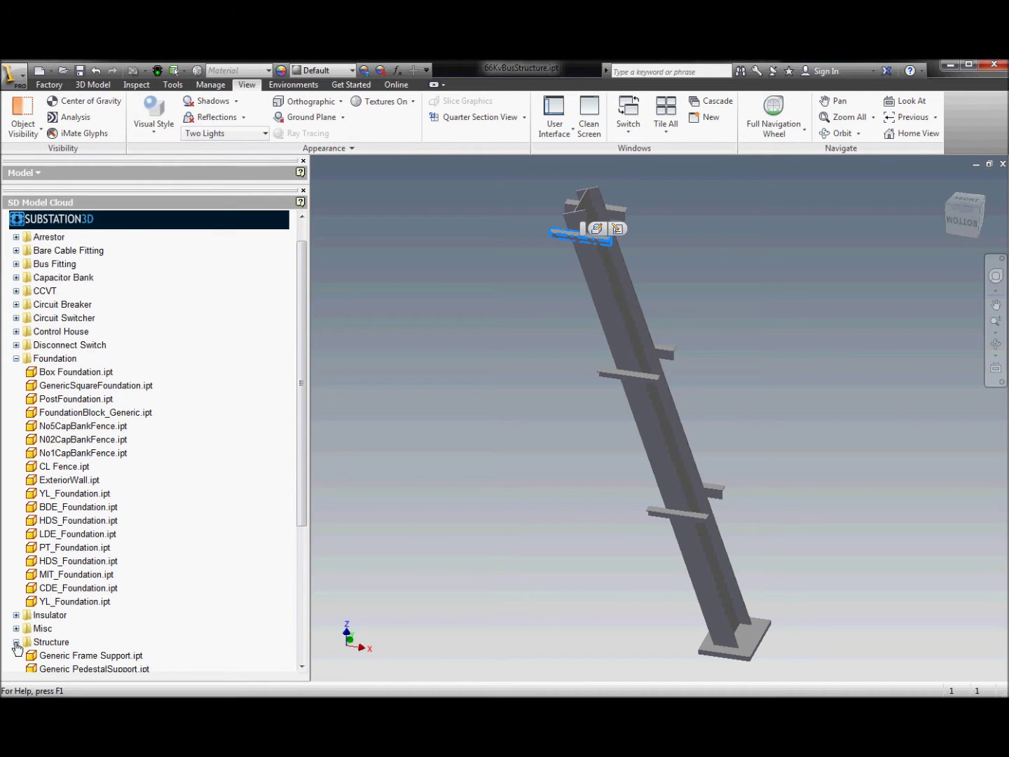
scroll(76, 600, down, 5)
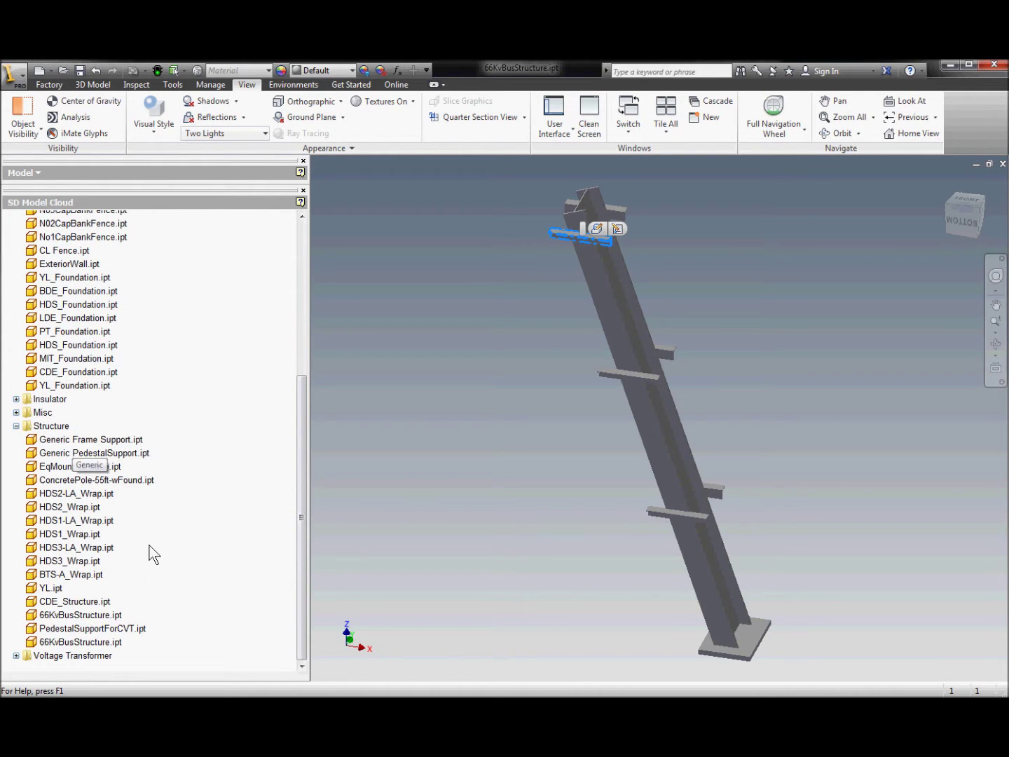
drag(305, 625, 325, 444)
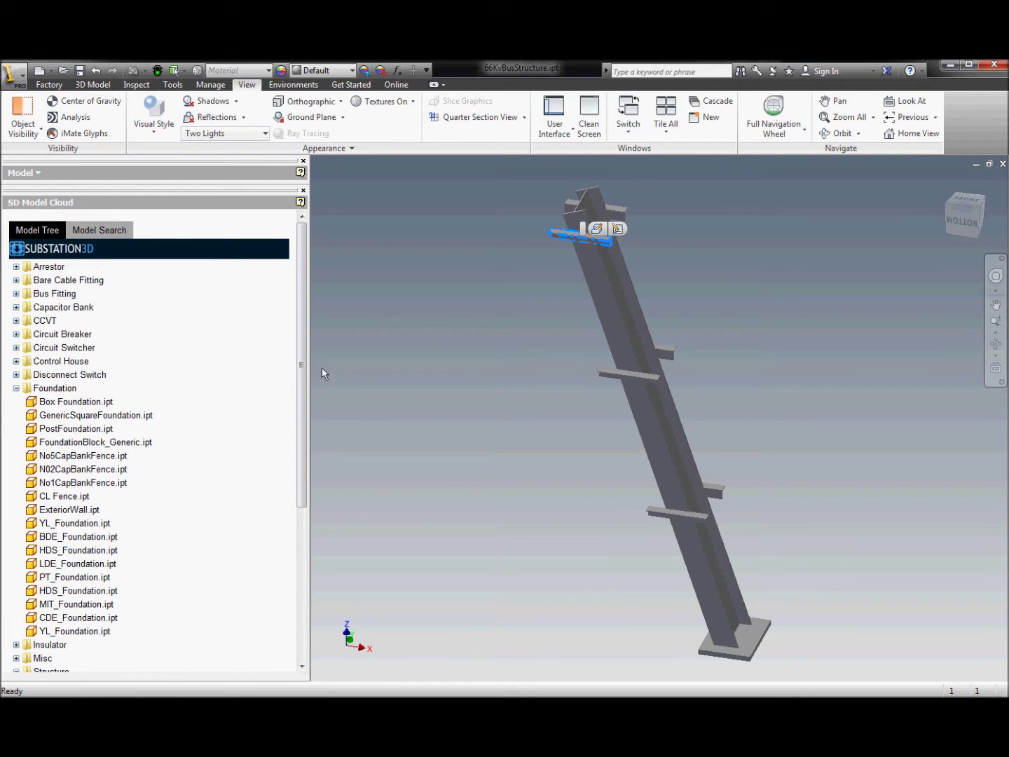
- Close the open part and create a new layout from the drawing file baselayout.dwg
key(Escape)
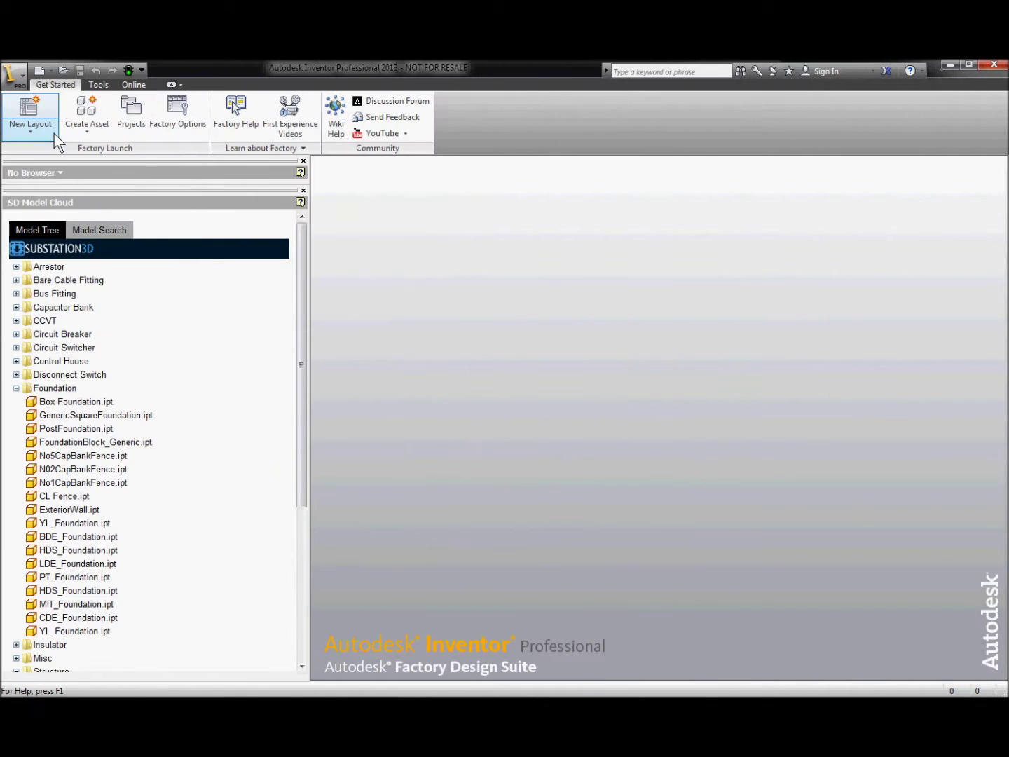
click(41, 132)
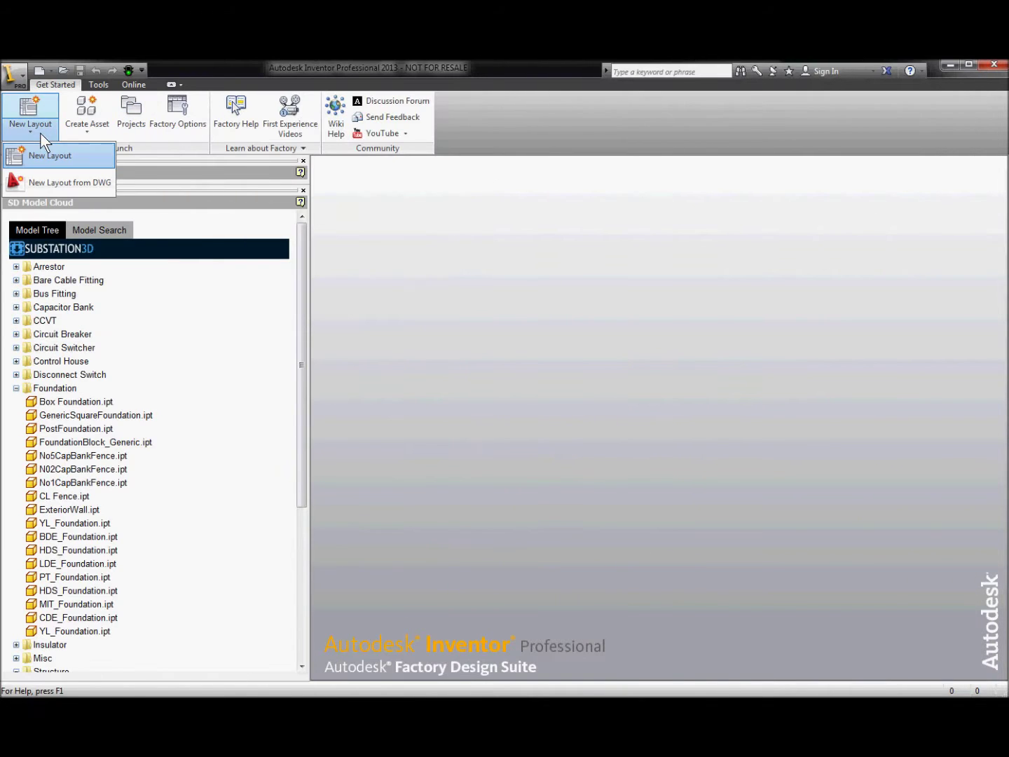
click(47, 187)
text(base)
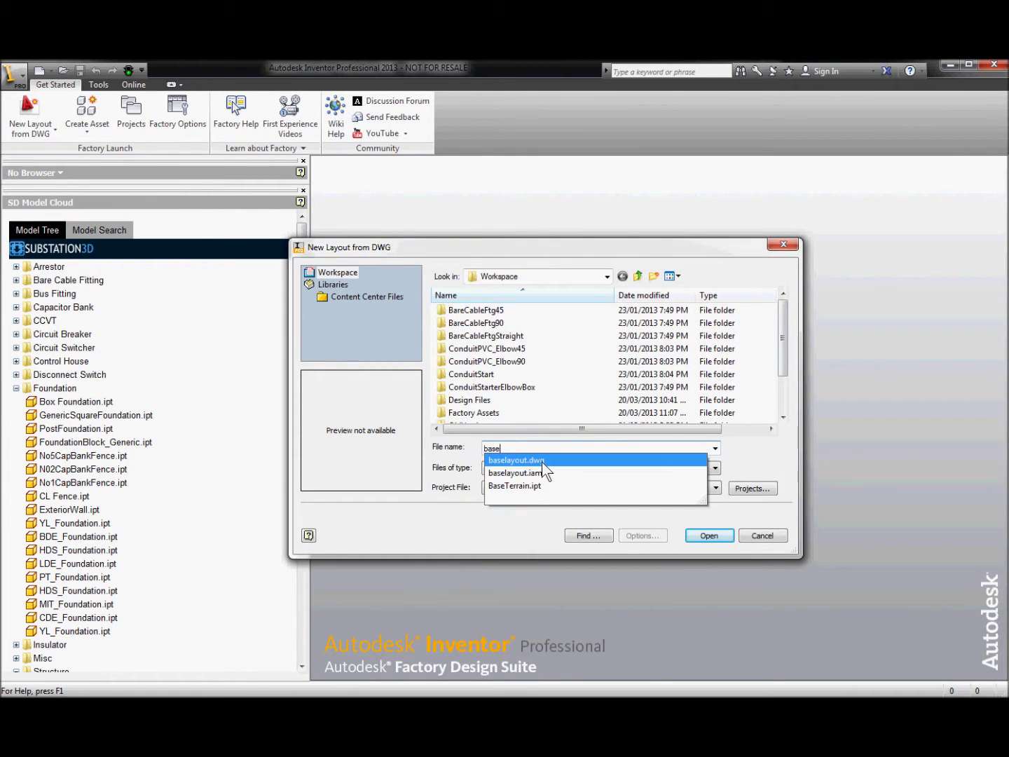
click(541, 462)
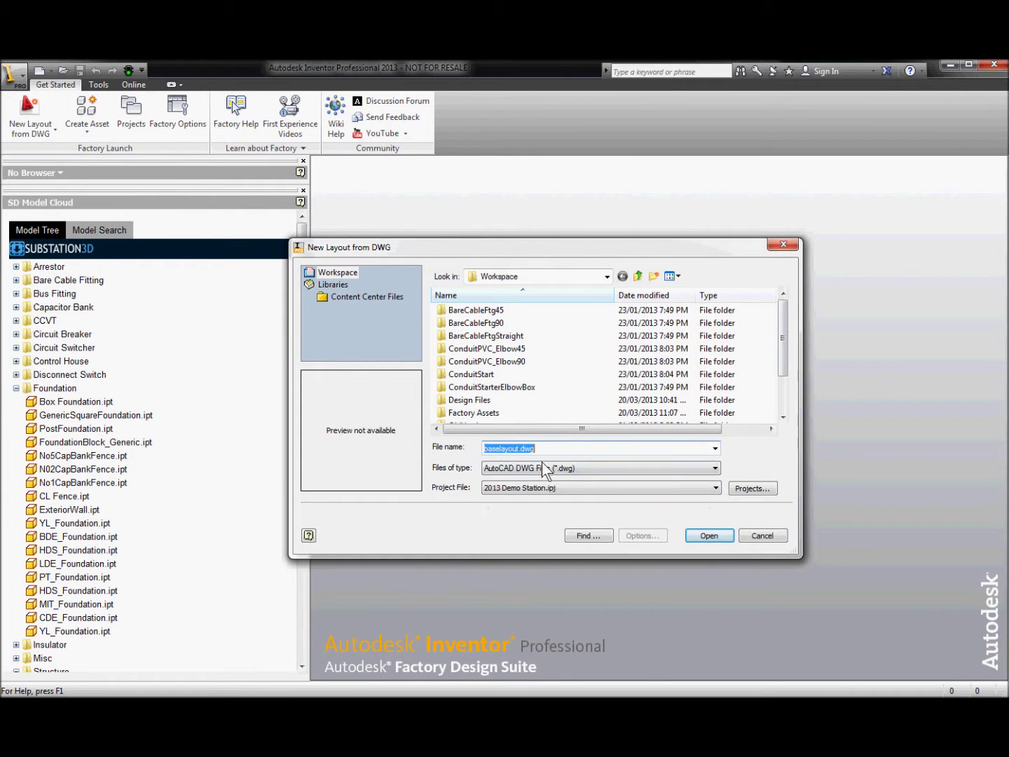
click(705, 535)
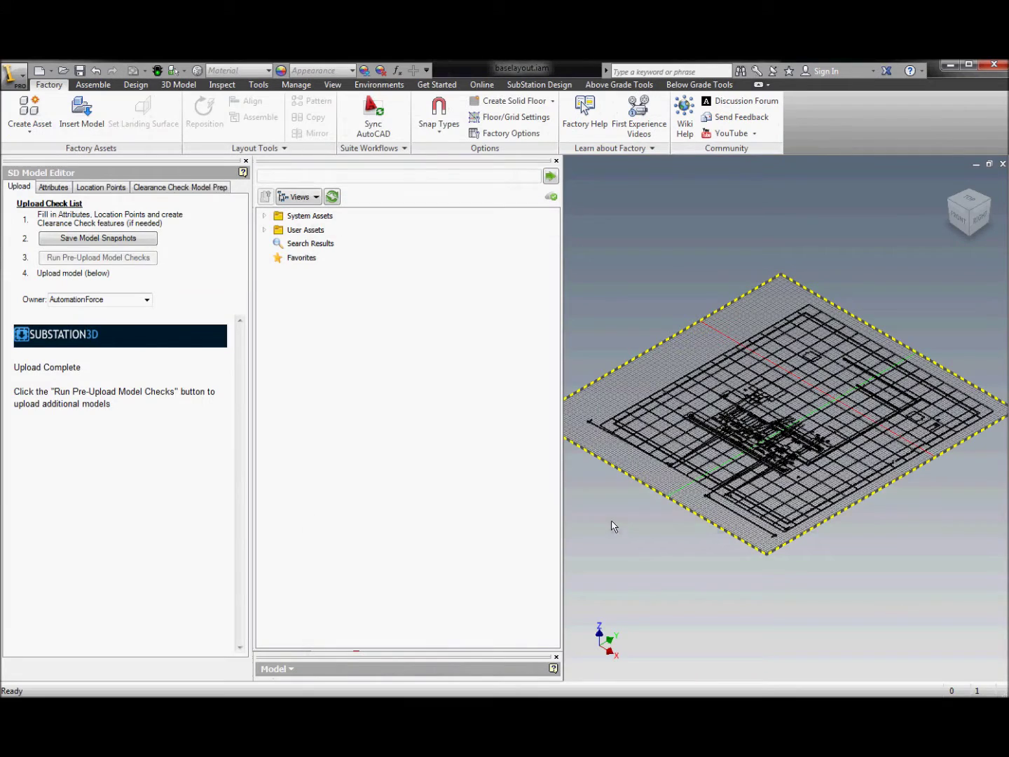
- Examine the imported substation layout up close and from the top, and return to the home view
drag(562, 529, 383, 529)
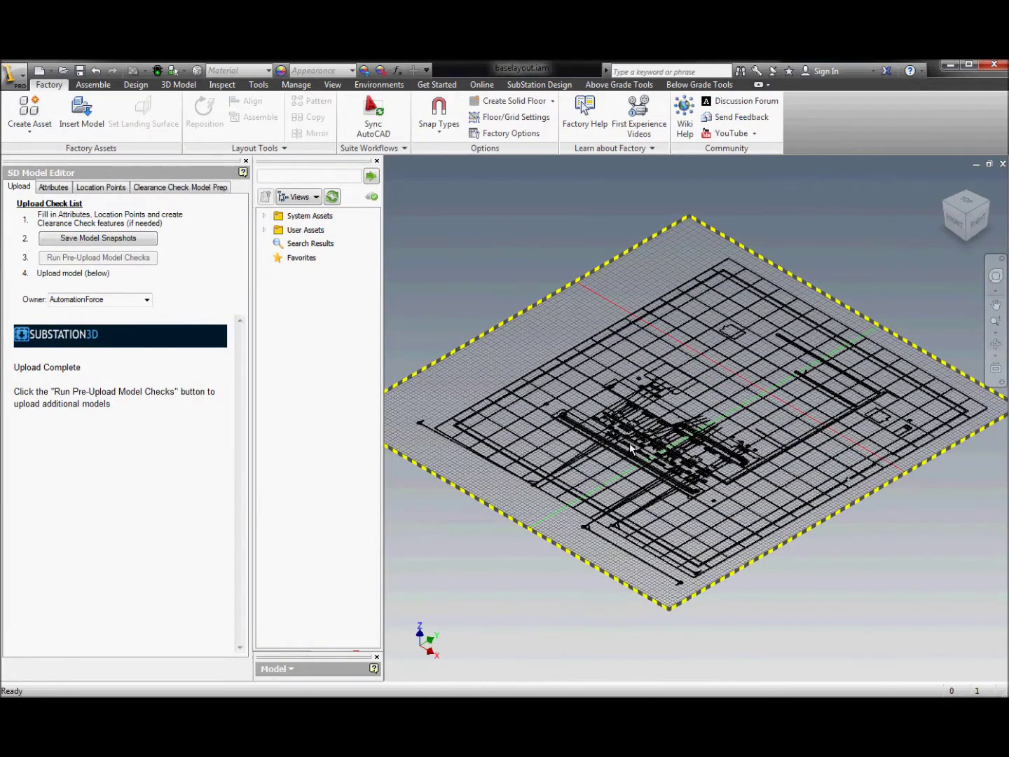
scroll(633, 436, up, 3)
scroll(633, 437, up, 3)
scroll(633, 426, down, 4)
scroll(679, 274, up, 4)
click(967, 203)
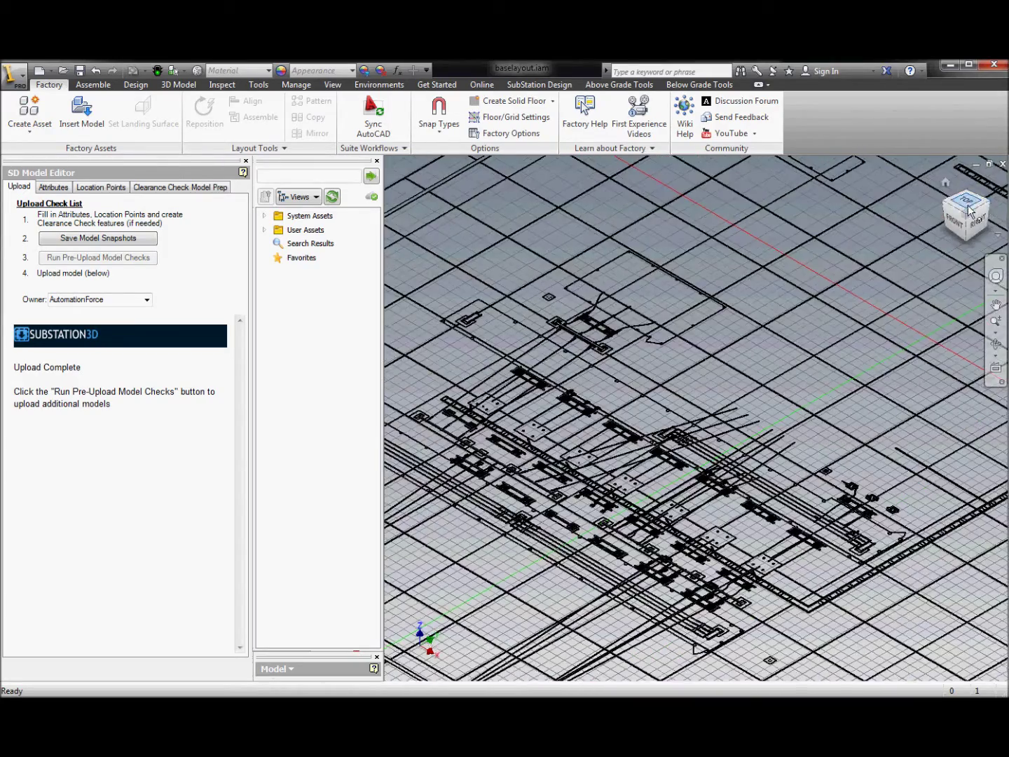
scroll(662, 440, up, 5)
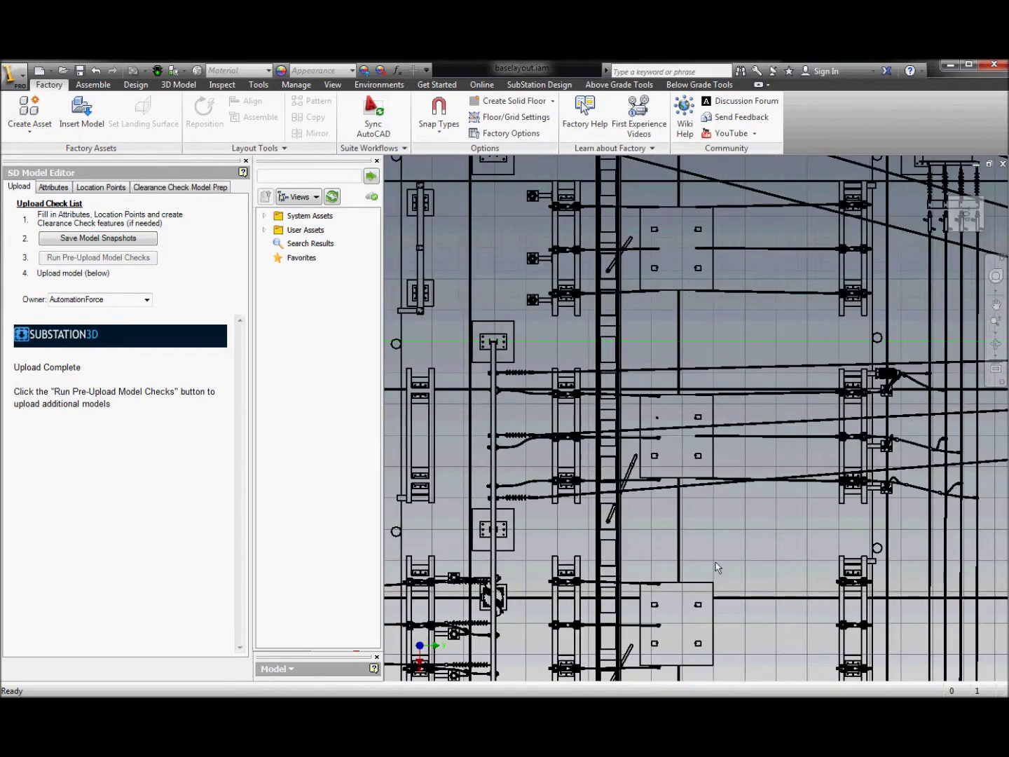
scroll(716, 568, up, 2)
key(F6)
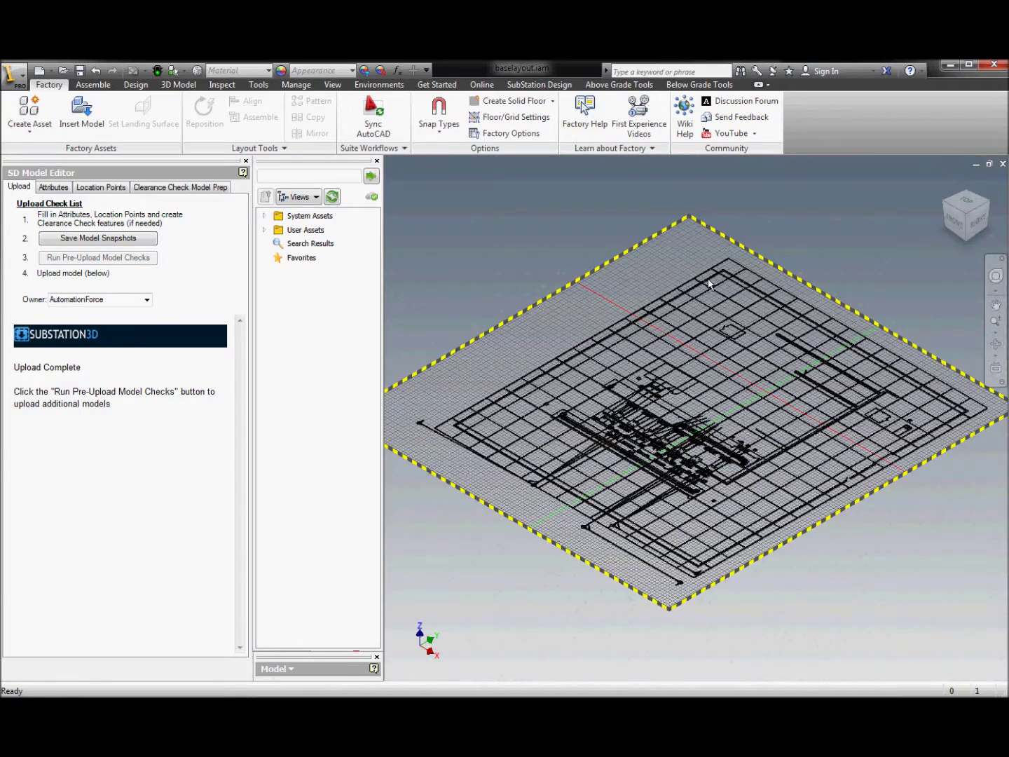
- Replace the SD Model Editor with the SD Model Cloud in the baselayout assembly's interface
click(333, 85)
click(565, 126)
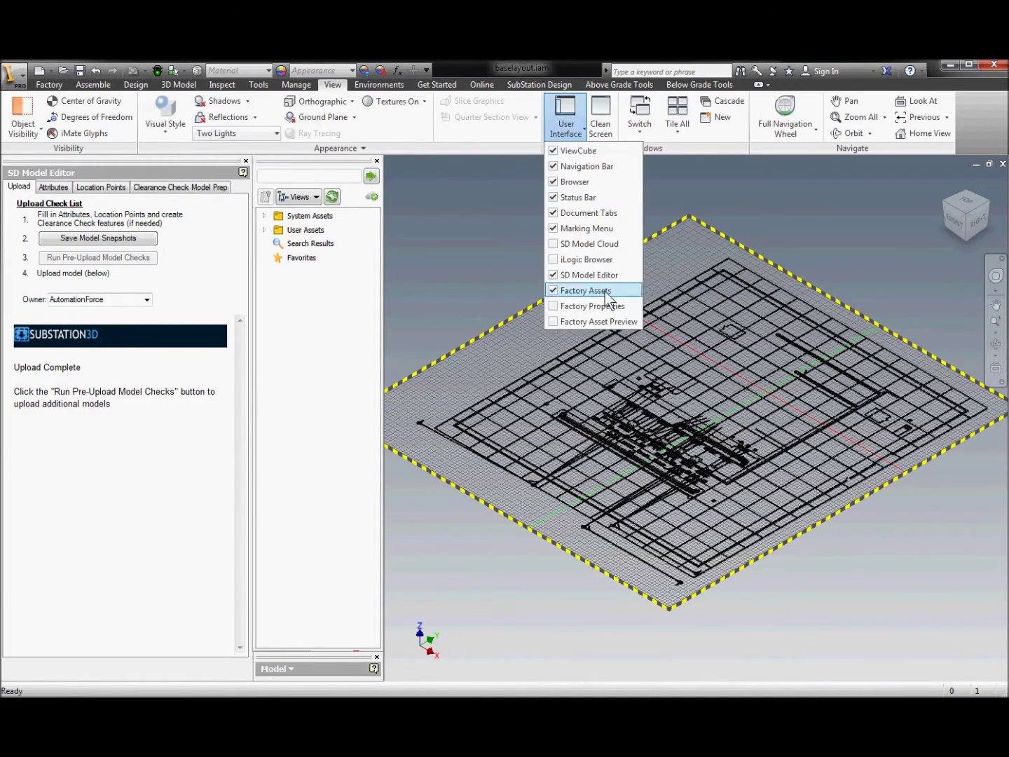
click(575, 274)
click(576, 243)
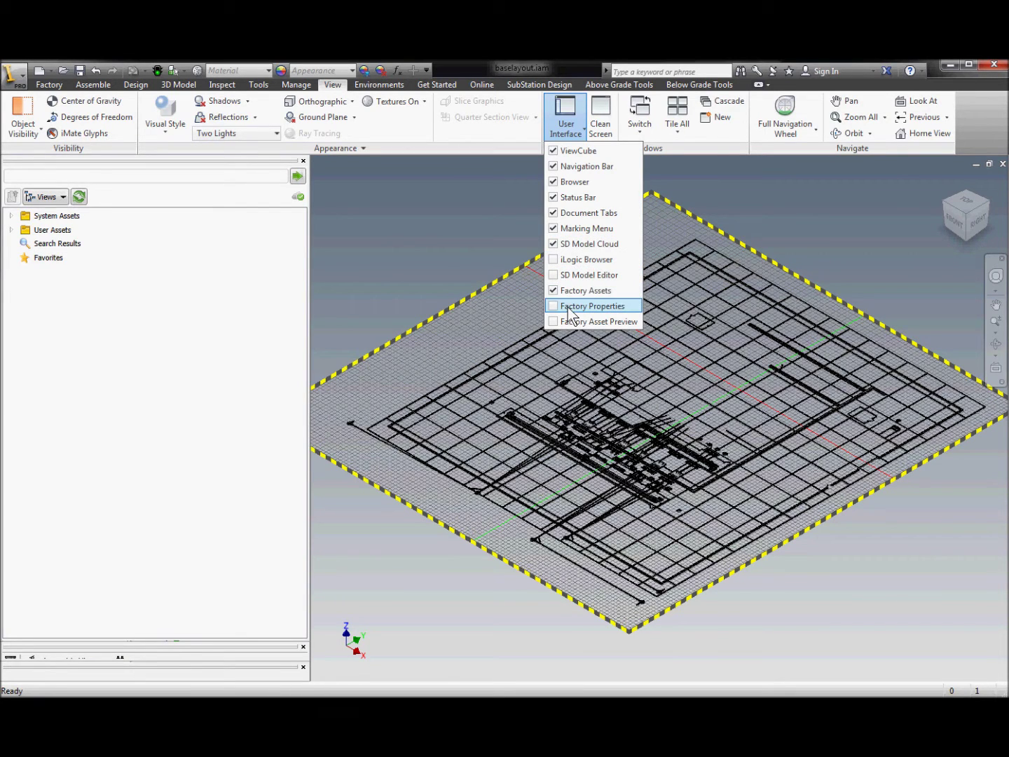
- Arrange Factory Assets above the SD Model Cloud with the Model browser closed, and expand the User Assets folder
click(209, 634)
drag(198, 642, 187, 319)
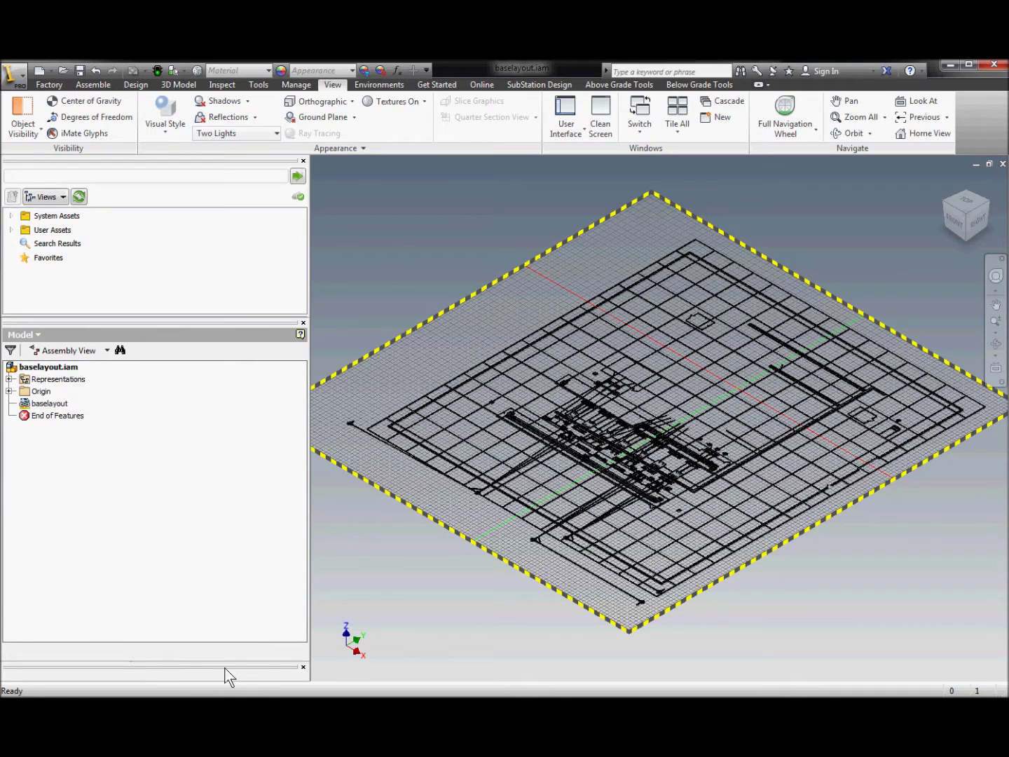
drag(170, 319, 170, 177)
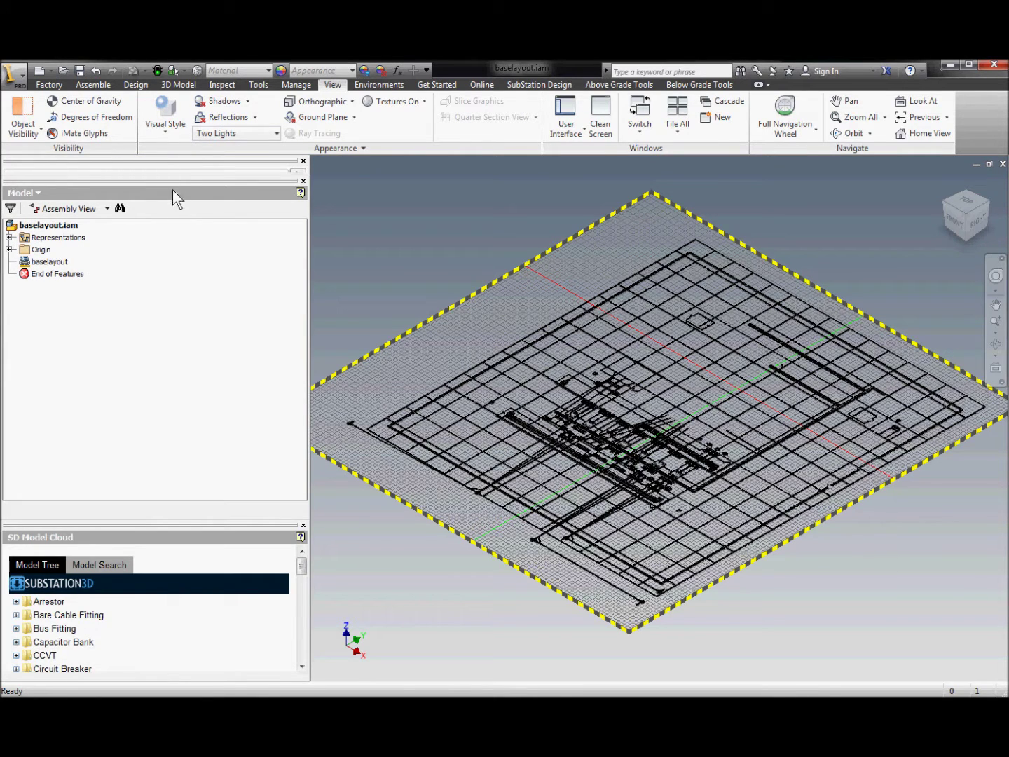
drag(141, 523, 158, 363)
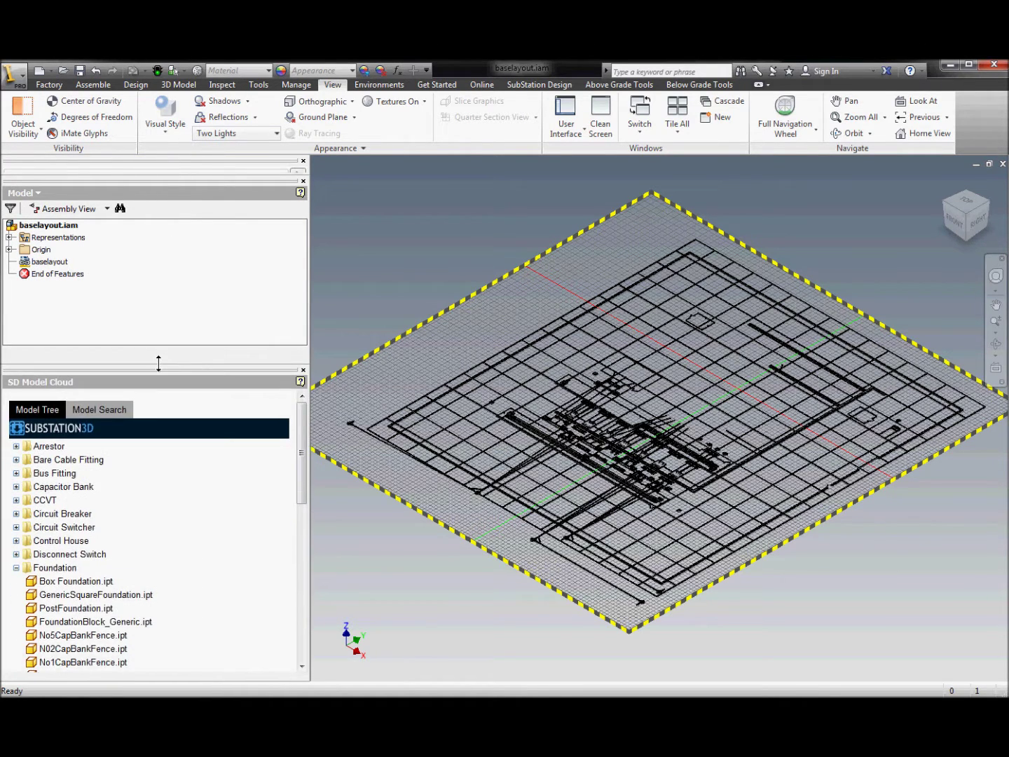
click(303, 181)
drag(131, 269, 132, 337)
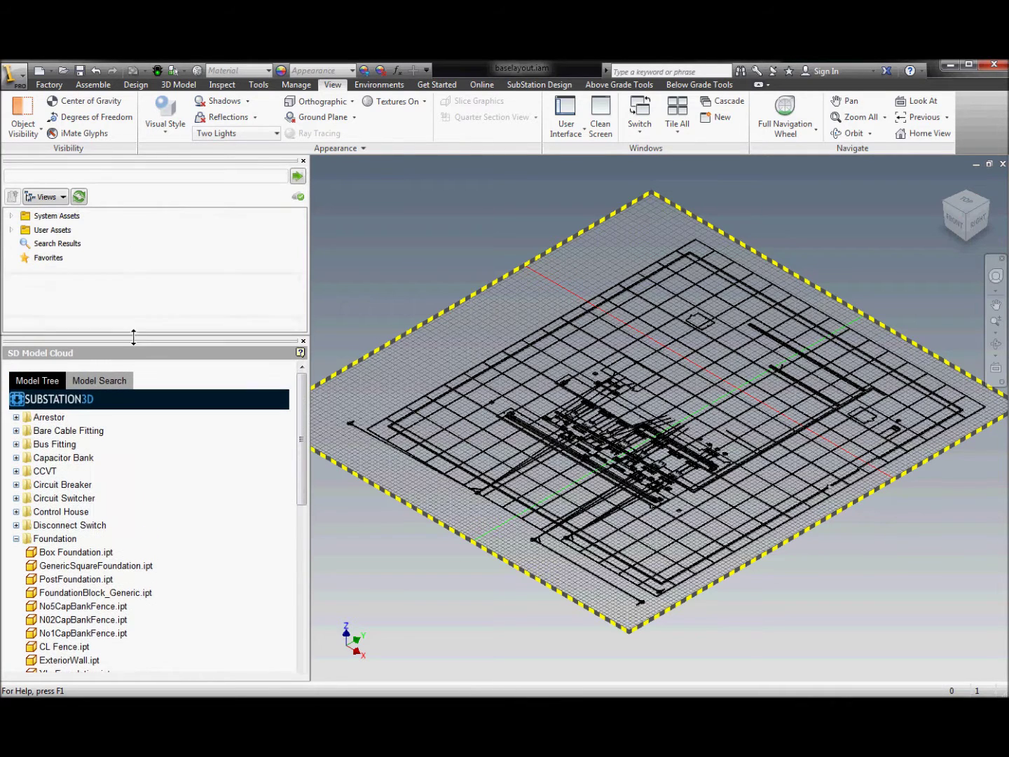
click(10, 230)
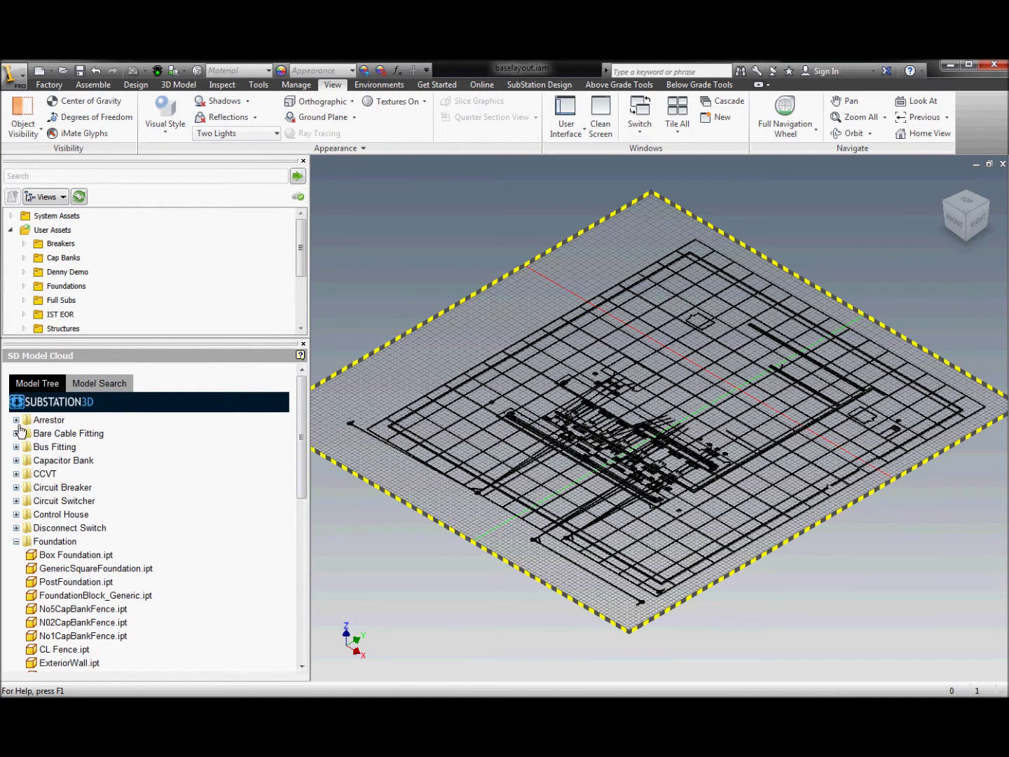
- Download the 9L11ZTA264S_345kV.ipt surge arrestor from the model cloud and insert it into the baselayout assembly
click(15, 419)
click(62, 434)
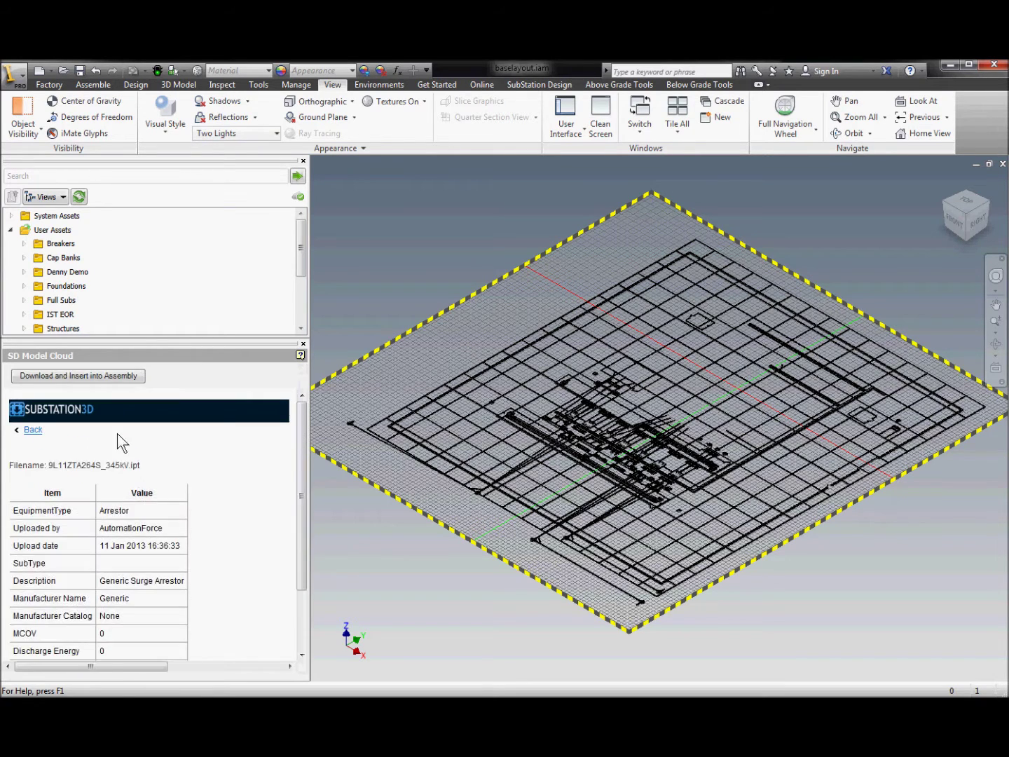
drag(299, 464, 297, 502)
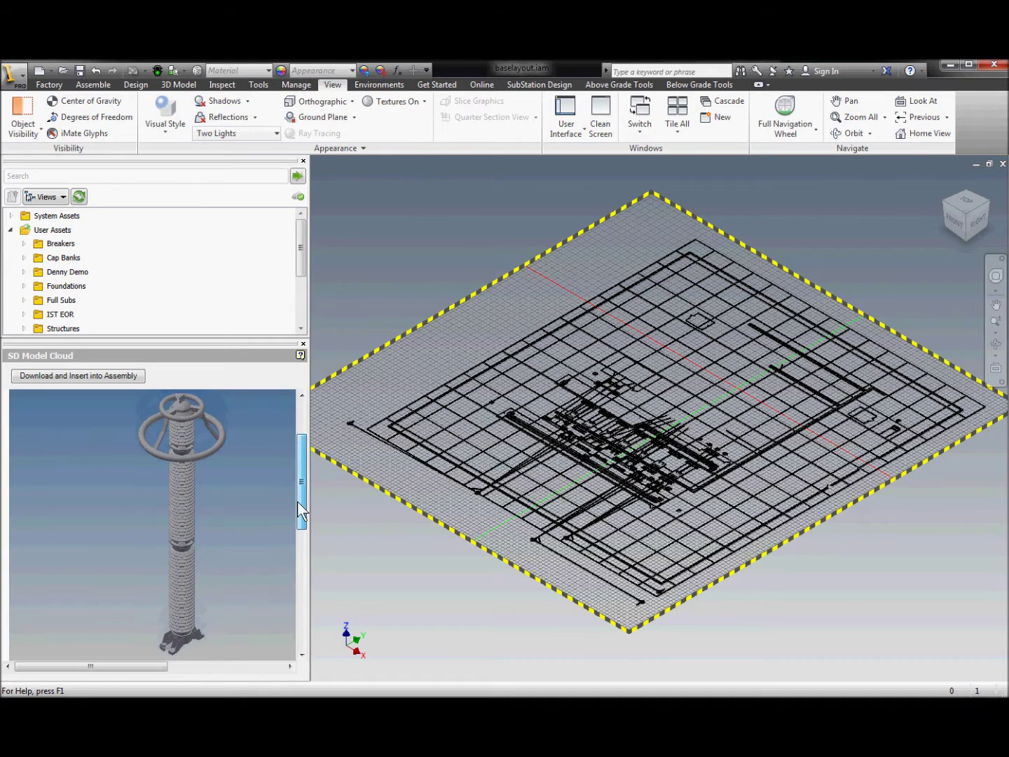
click(120, 375)
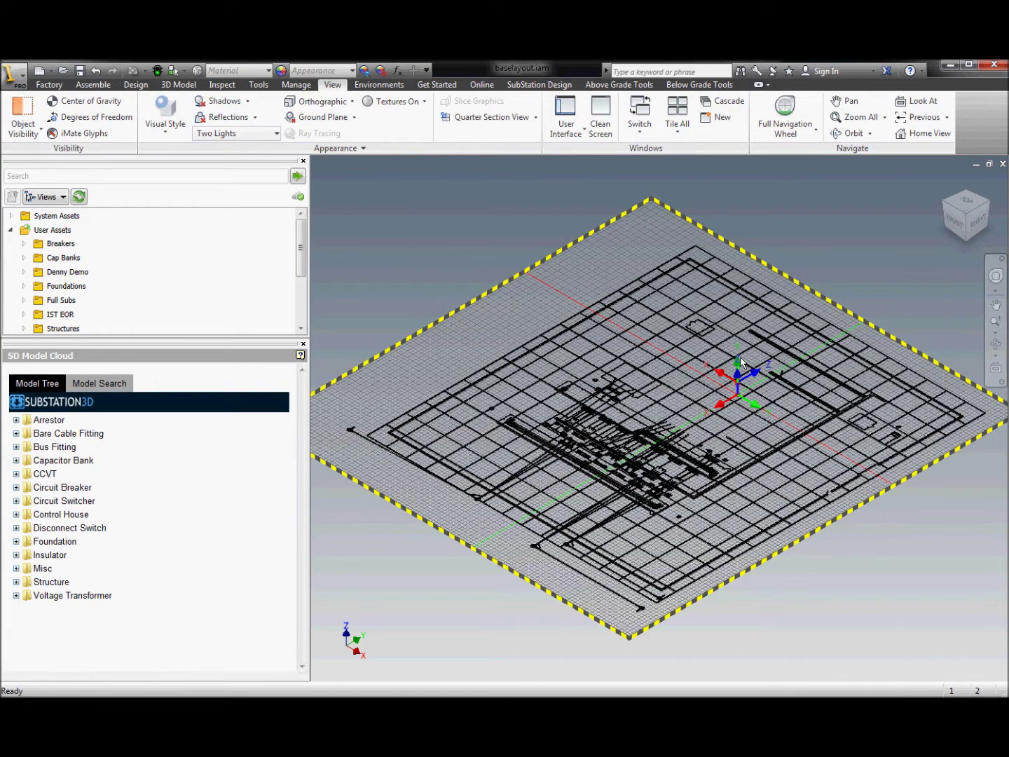
scroll(739, 356, up, 10)
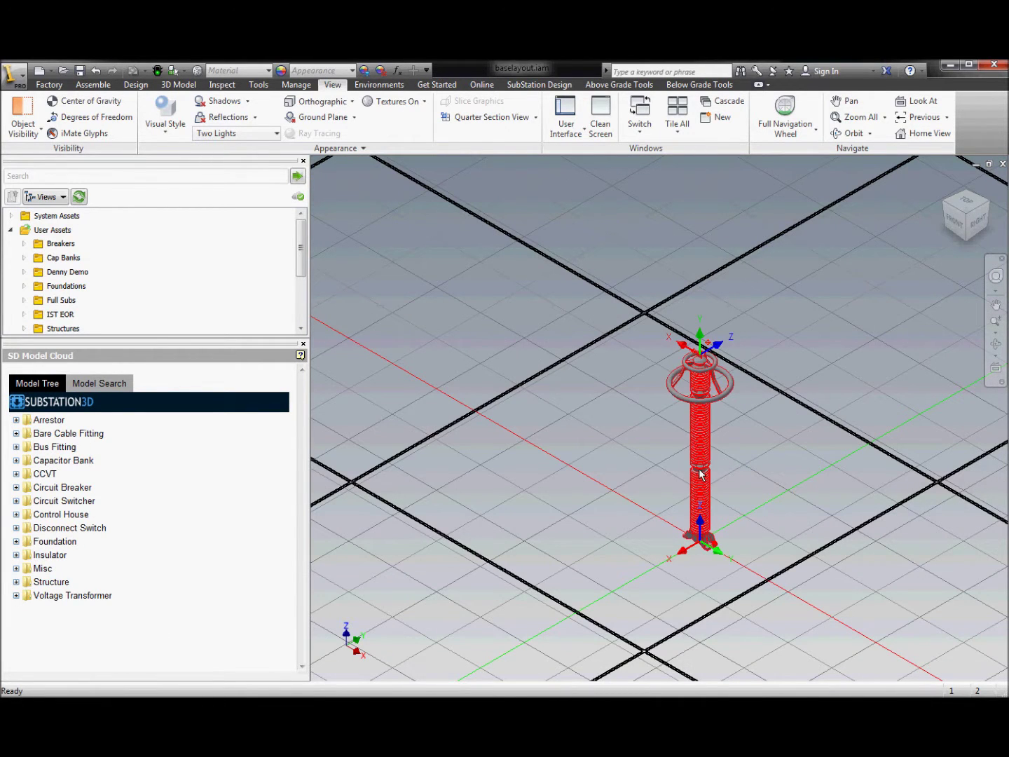
- Delete the inserted surge arrestor from the layout and show the whole site
click(699, 473)
key(Delete)
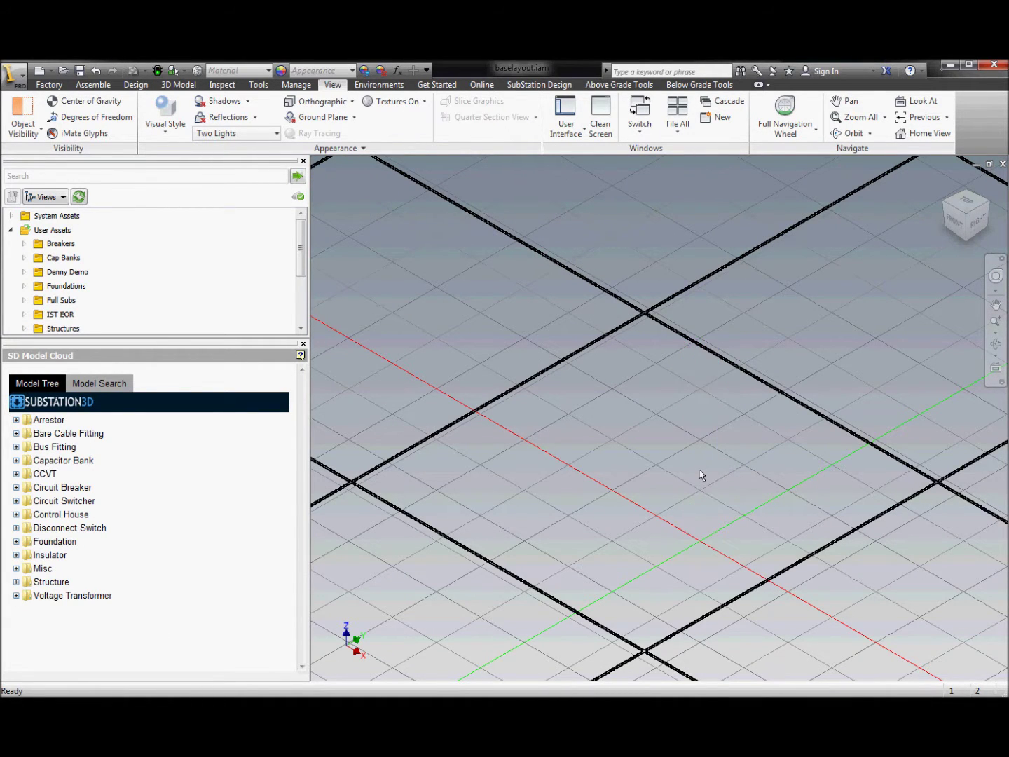
scroll(697, 470, down, 3)
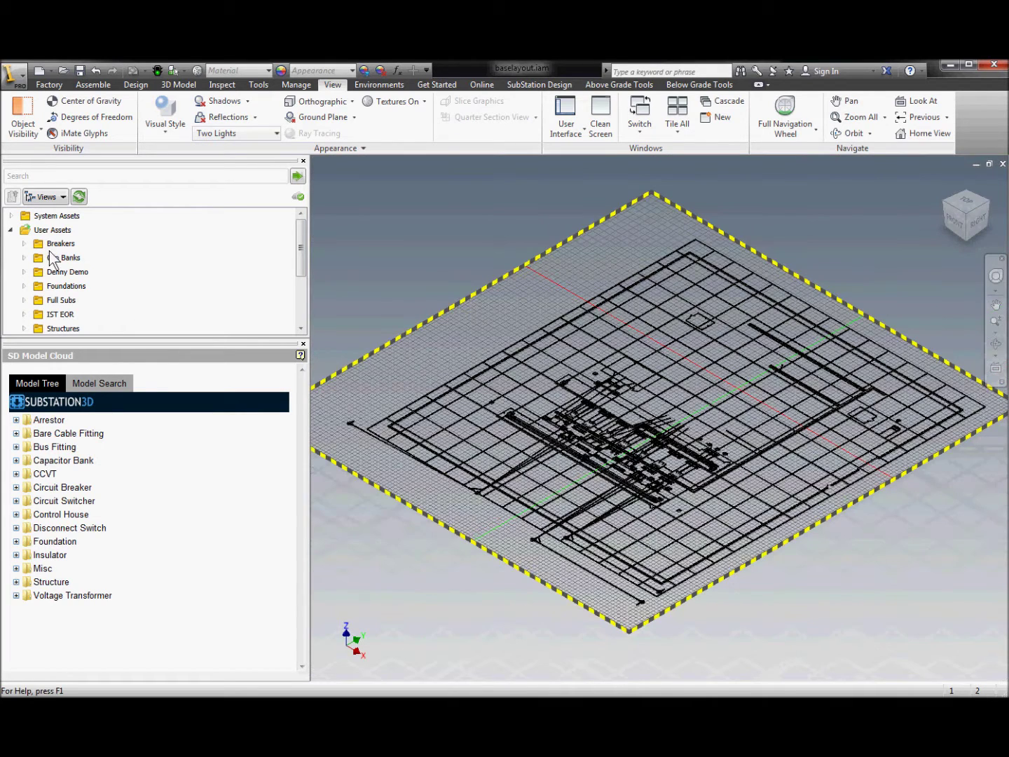
- Enlarge the Factory Assets browser with Breakers expanded, and place one Truck user asset on the open ground outside the substation fence
double_click(60, 243)
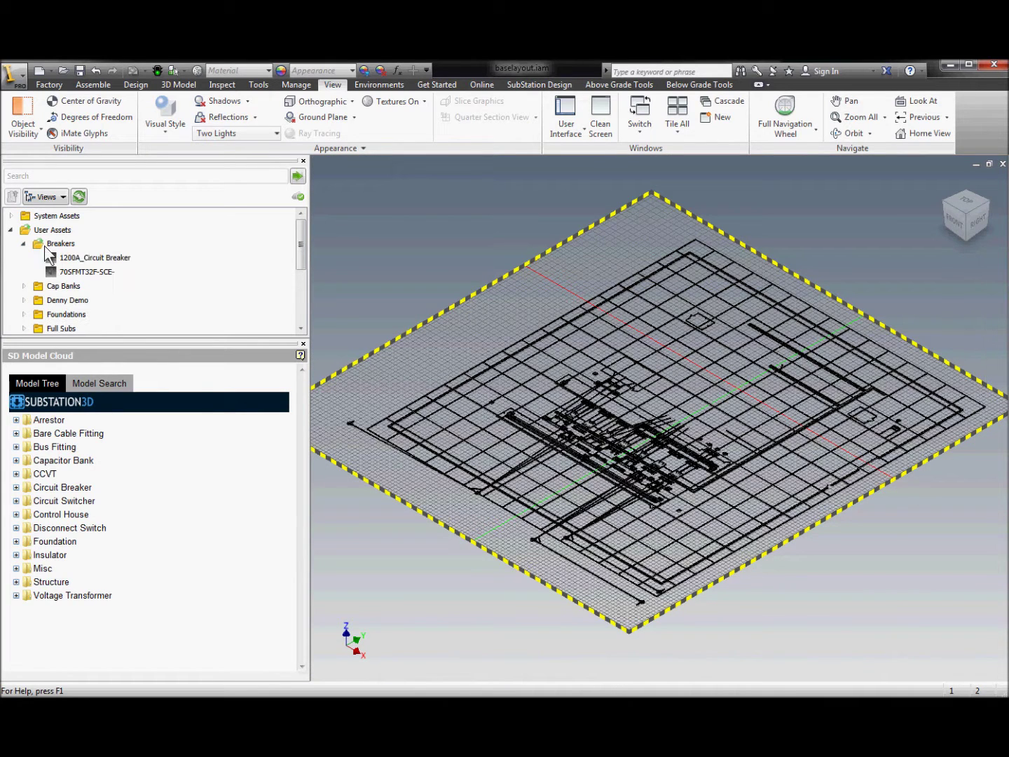
drag(119, 337, 121, 497)
mouse_move(51, 418)
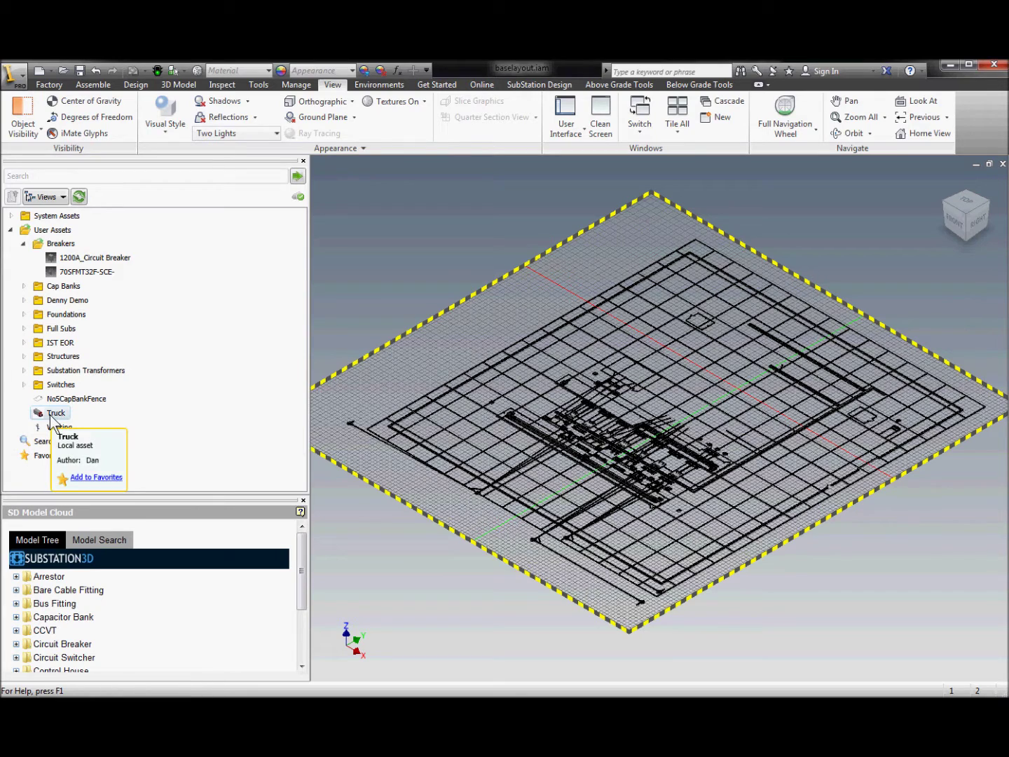
drag(545, 341, 466, 344)
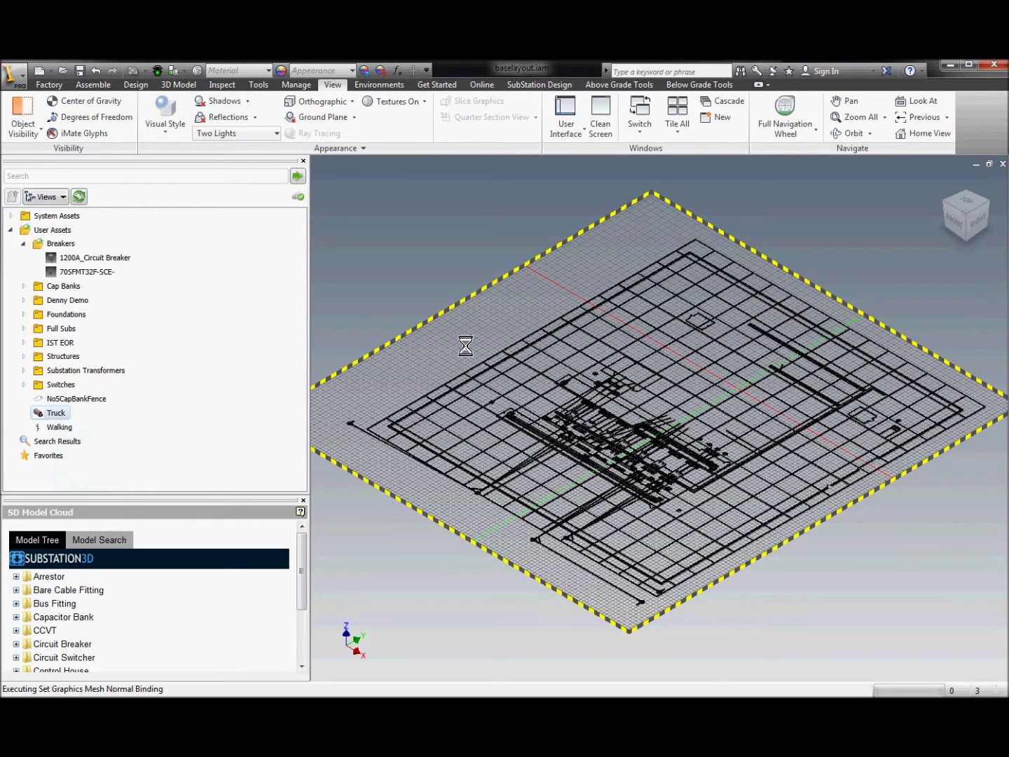
scroll(475, 337, up, 5)
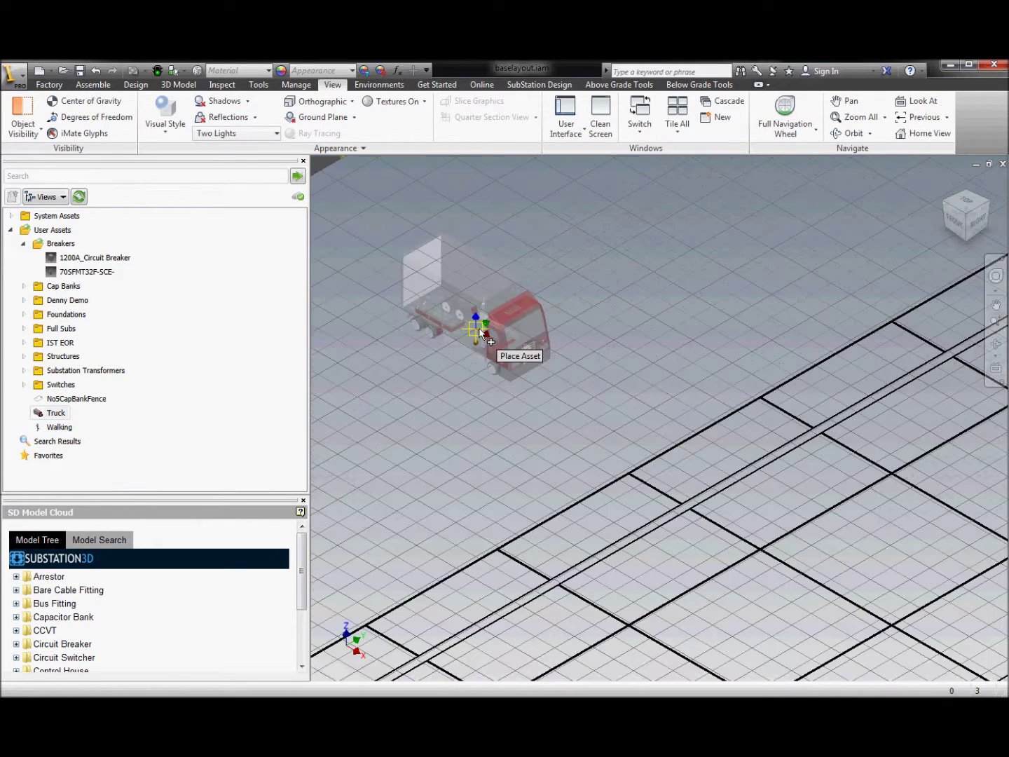
click(535, 332)
click(619, 302)
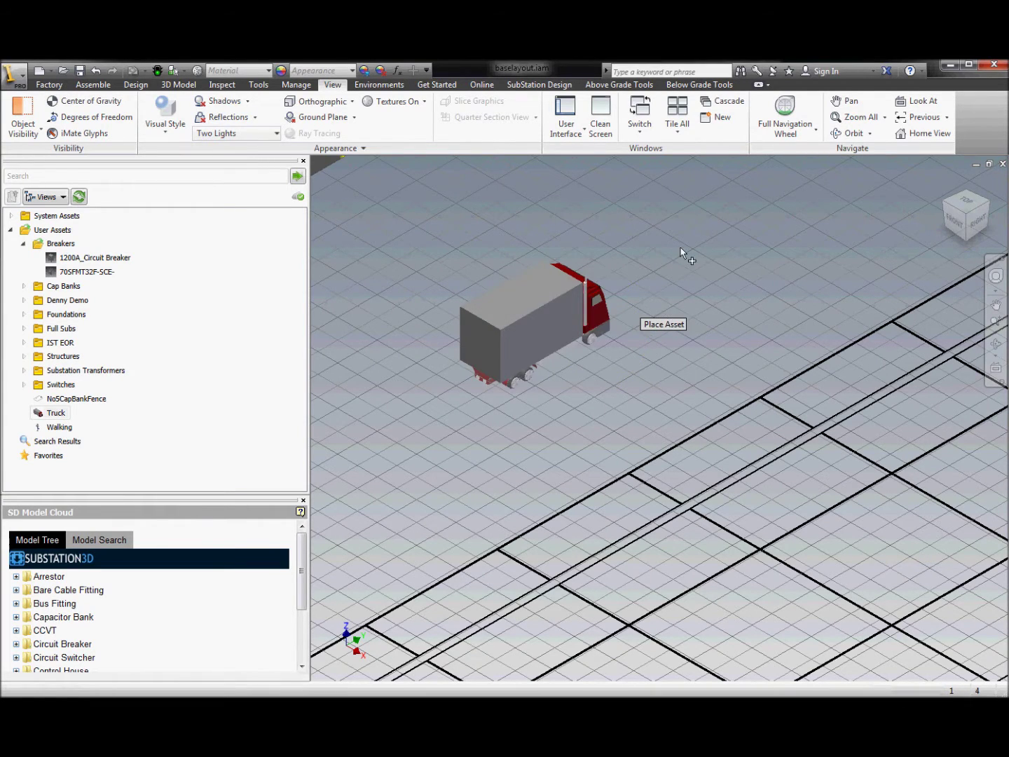
key(F5)
right_click(669, 262)
click(599, 276)
right_click(582, 280)
click(598, 290)
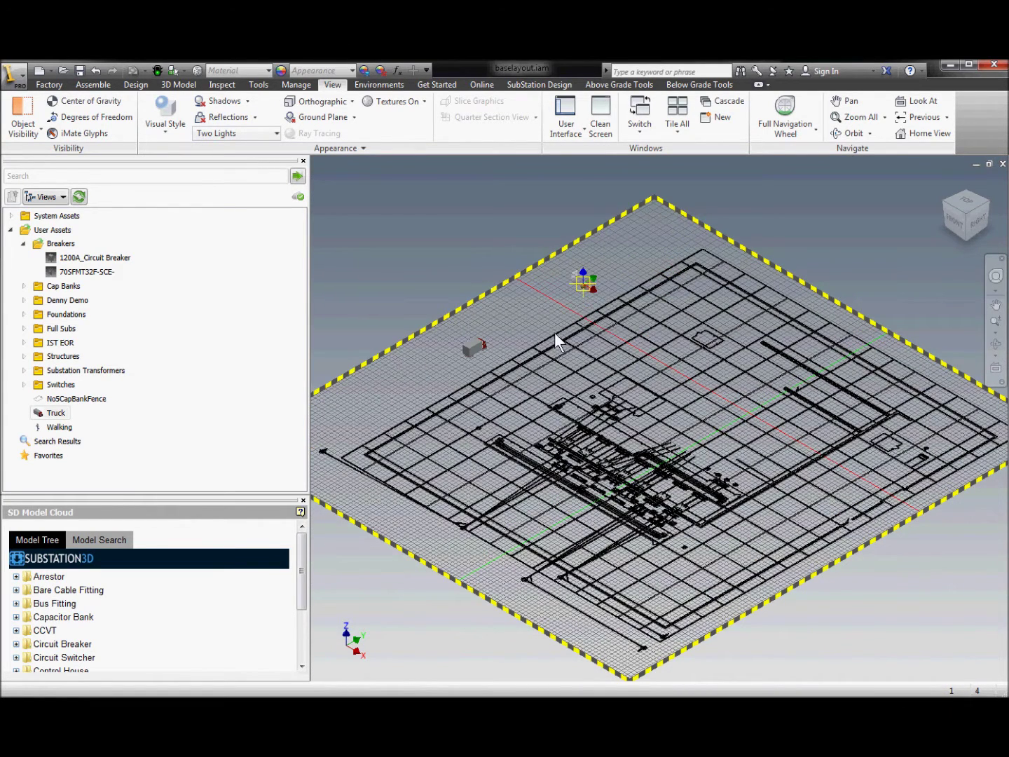
- Place an IncomingLineSupport structure centred on the bolt-circle footprint at the incoming line's outer end, outside the fence
scroll(636, 514, up, 5)
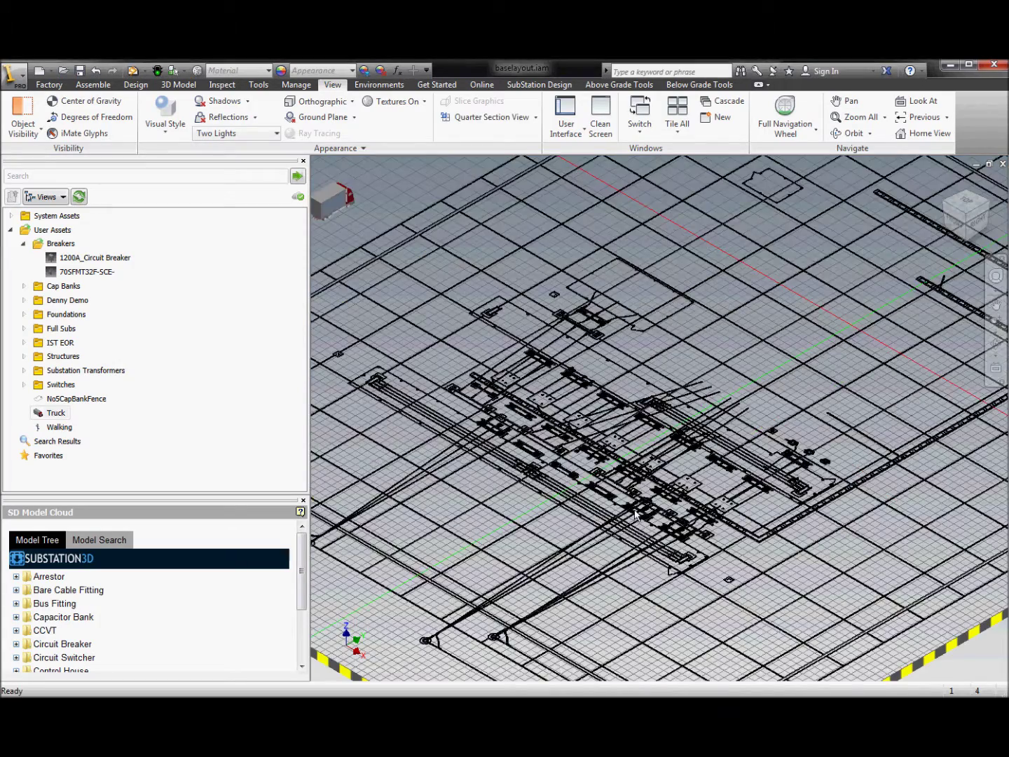
drag(597, 543, 757, 252)
drag(530, 435, 624, 432)
right_click(623, 432)
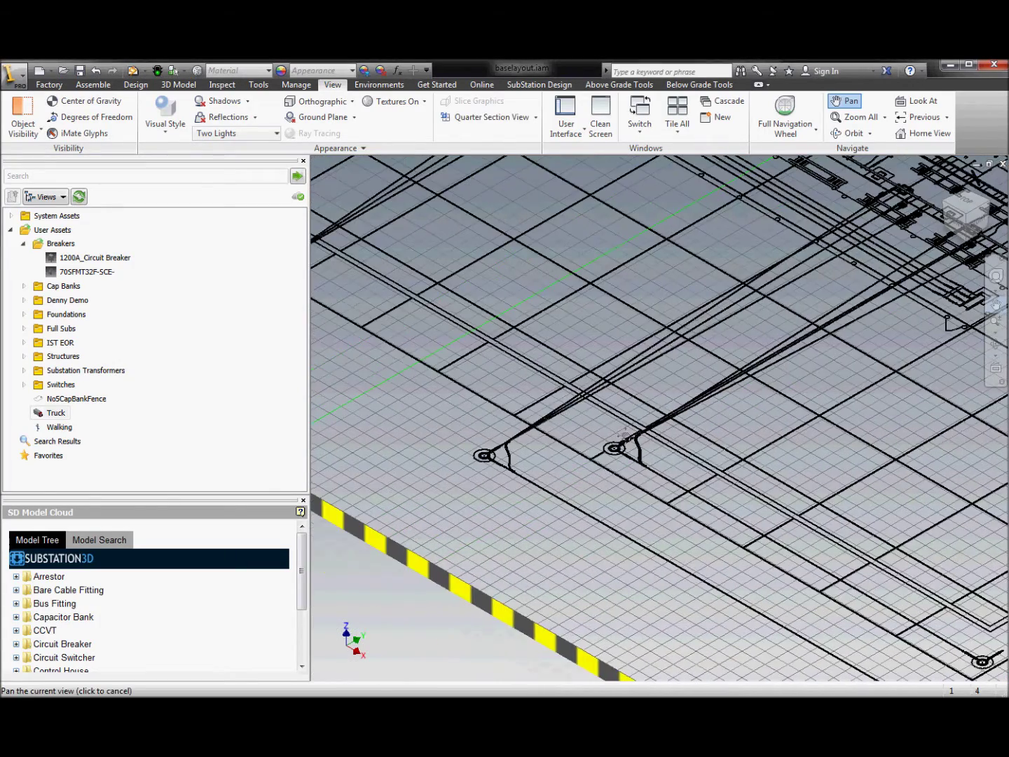
click(565, 432)
click(24, 357)
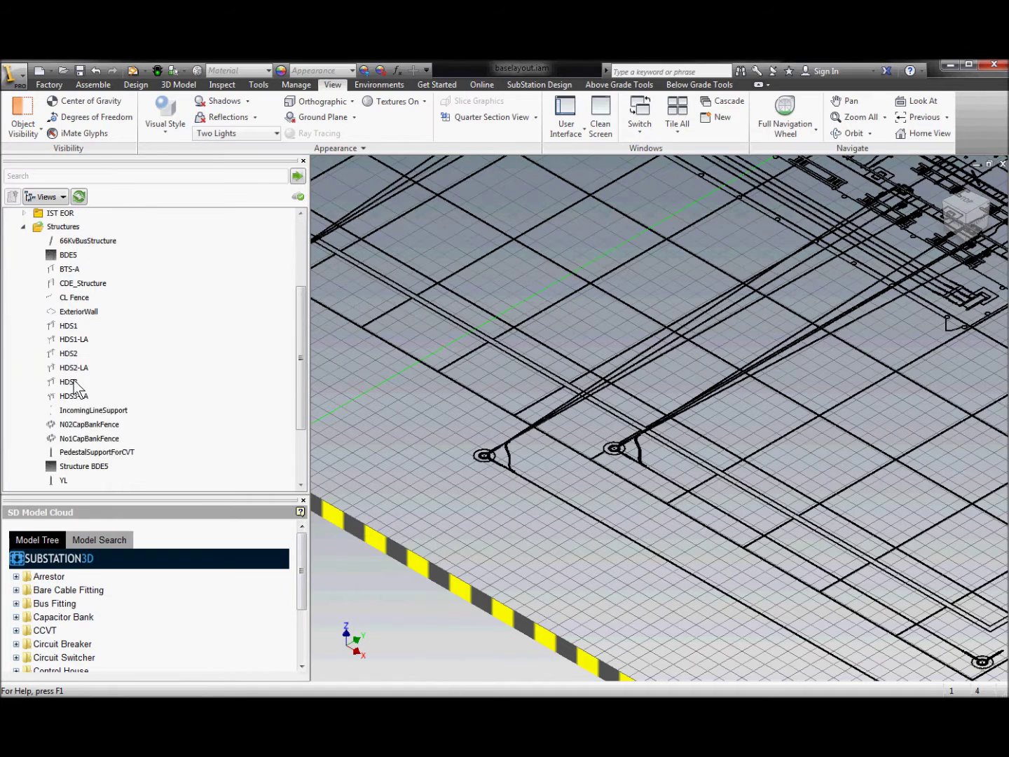
drag(66, 411, 479, 455)
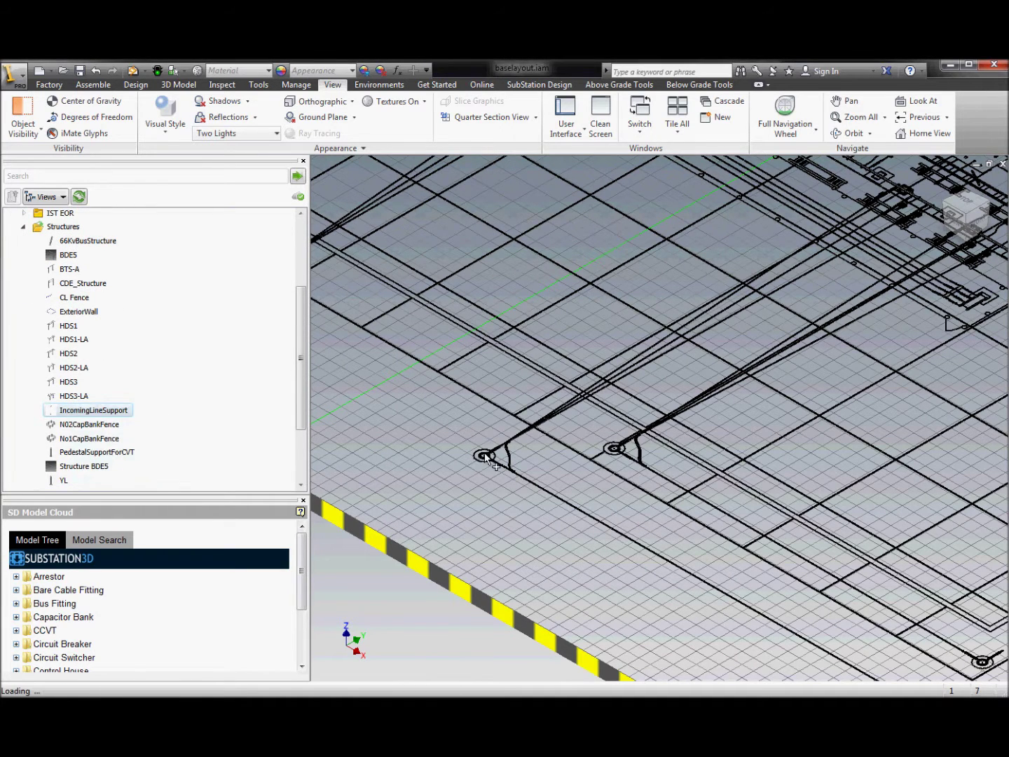
scroll(483, 454, down, 4)
scroll(486, 457, up, 4)
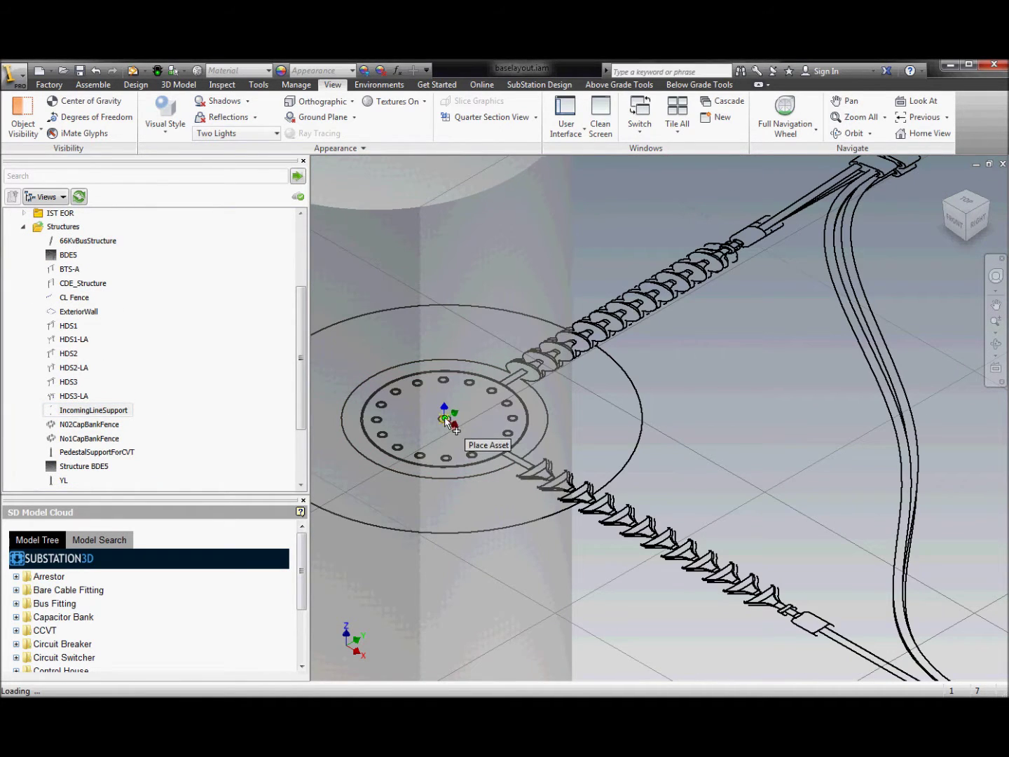
click(444, 416)
right_click(531, 401)
click(561, 404)
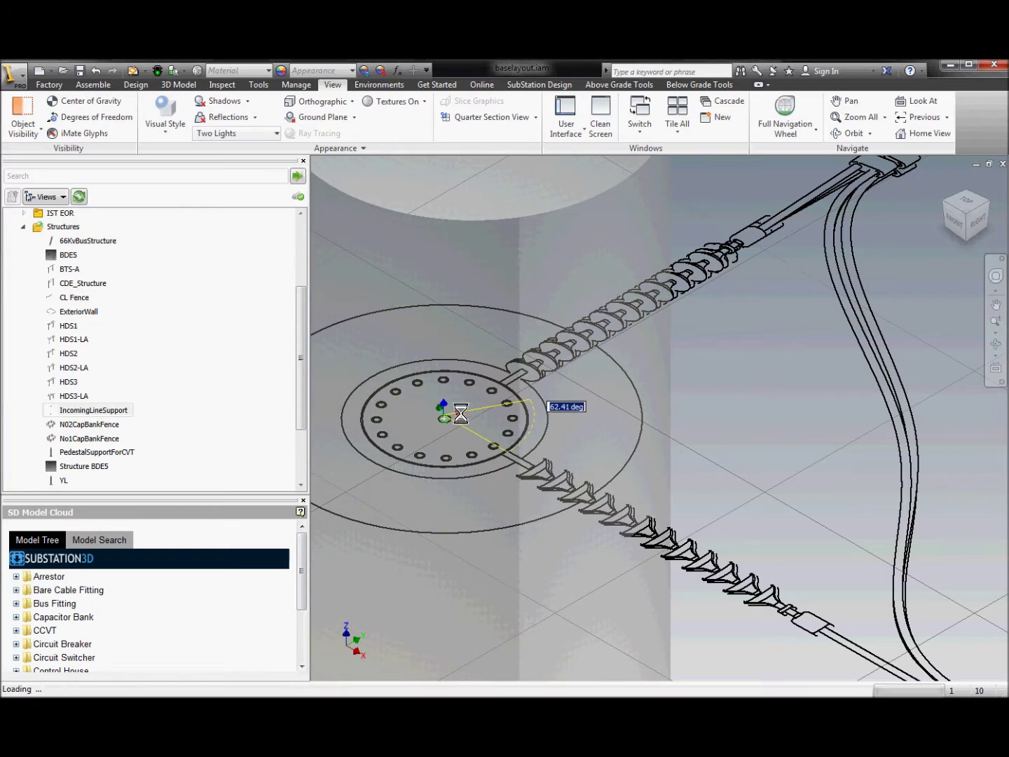
- Place a second IncomingLineSupport on the pole footprint just outside the fence's front corner, aligned with the neighbouring footprint inside the fence
scroll(465, 417, down, 10)
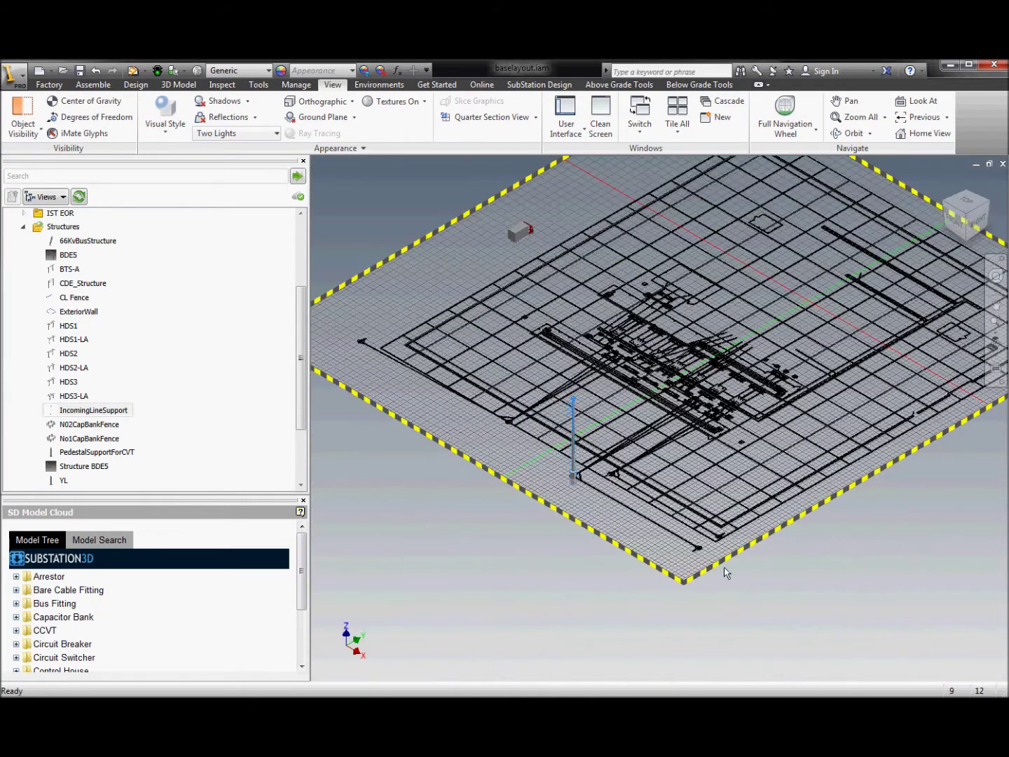
scroll(722, 571, up, 8)
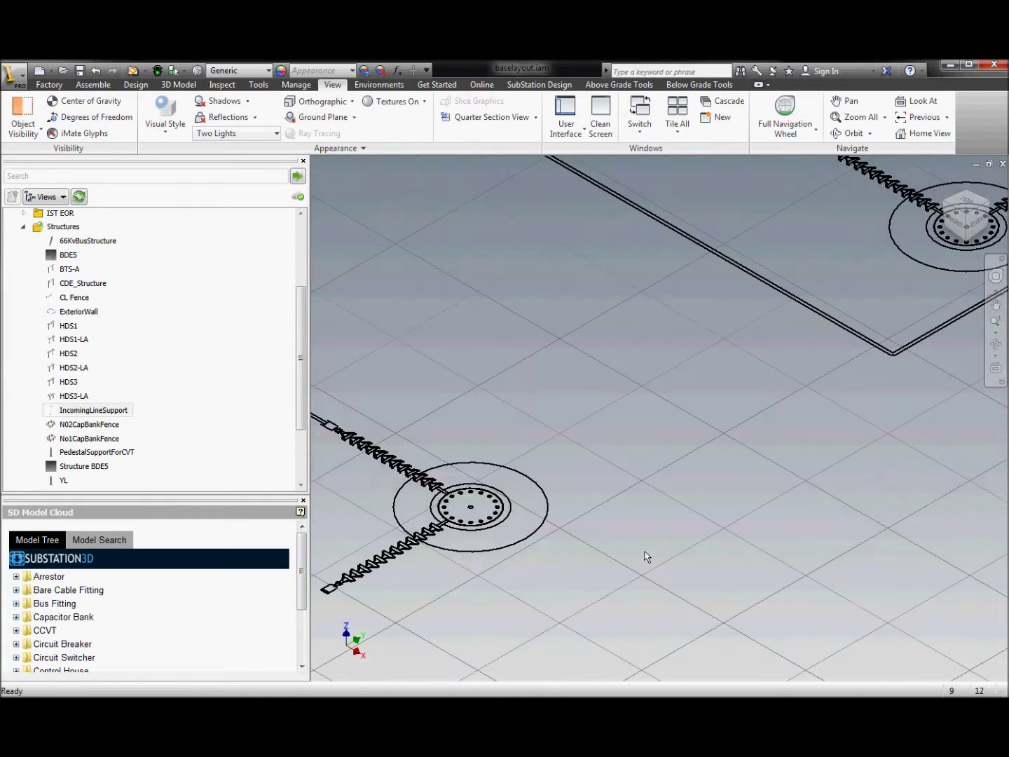
click(471, 505)
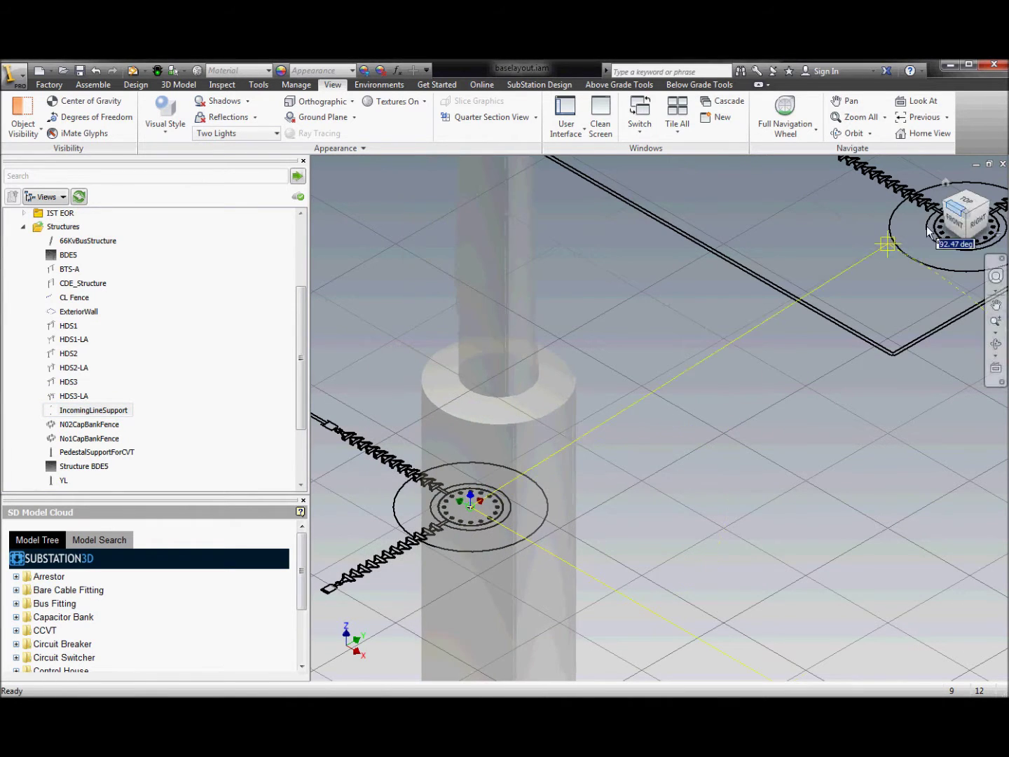
scroll(782, 335, down, 5)
scroll(781, 335, up, 5)
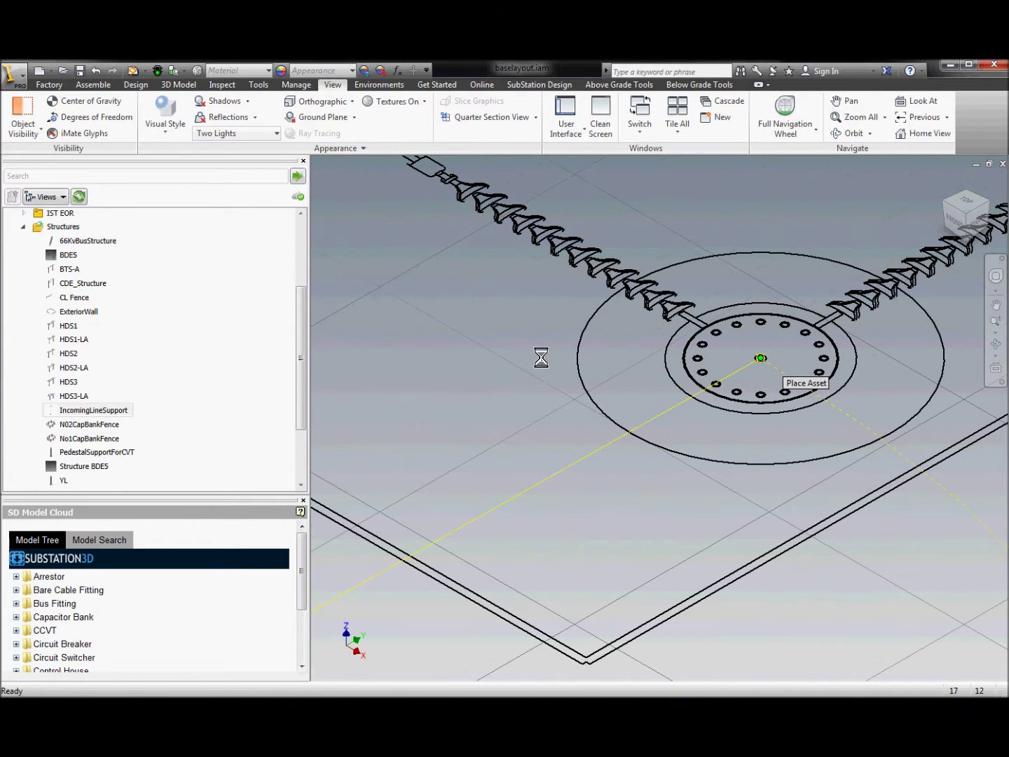
right_click(499, 358)
click(524, 363)
- Place a third IncomingLineSupport centred on the pole footprint just inside the fence's front corner
scroll(681, 379, down, 8)
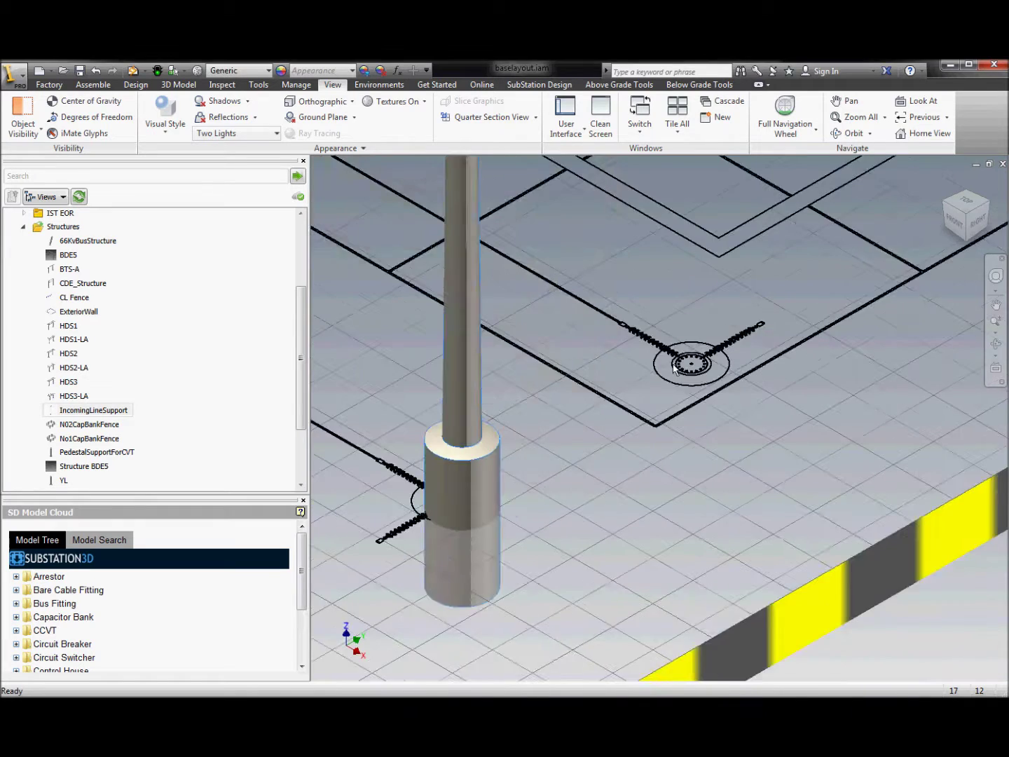
scroll(680, 379, up, 8)
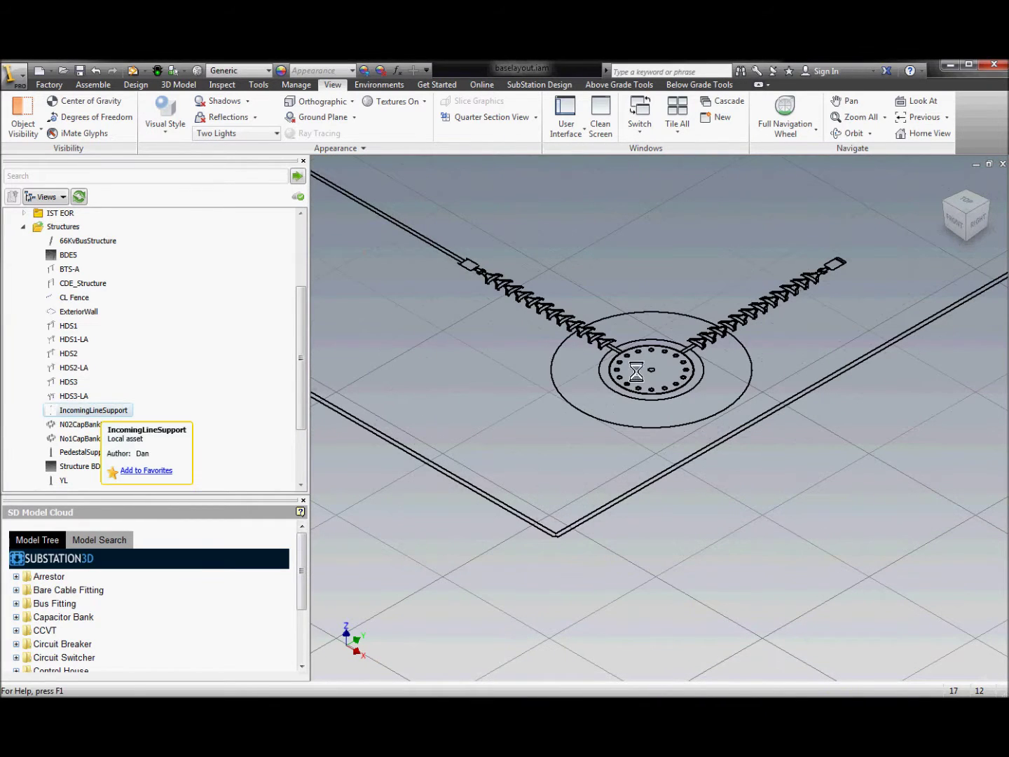
drag(98, 412, 652, 373)
click(651, 370)
click(811, 370)
- Place an HDS2-LA structure on the base plate footprint of the end equipment bay, rotated 90 degrees
scroll(629, 487, down, 9)
scroll(594, 294, up, 4)
scroll(636, 278, up, 4)
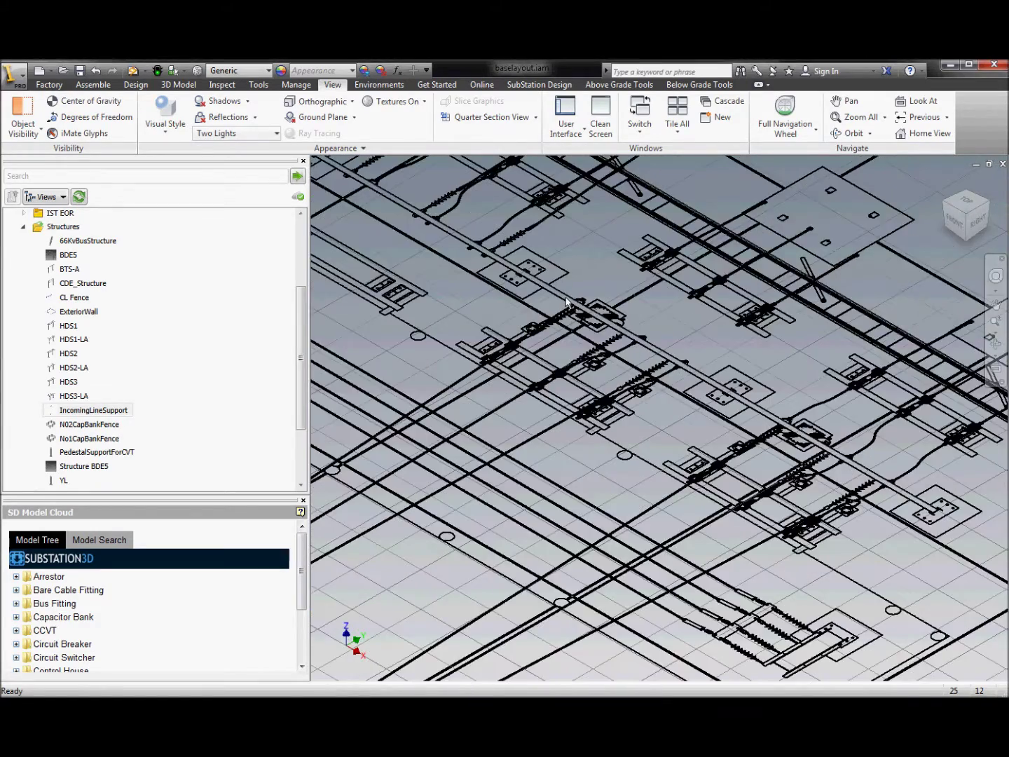
scroll(829, 395, up, 2)
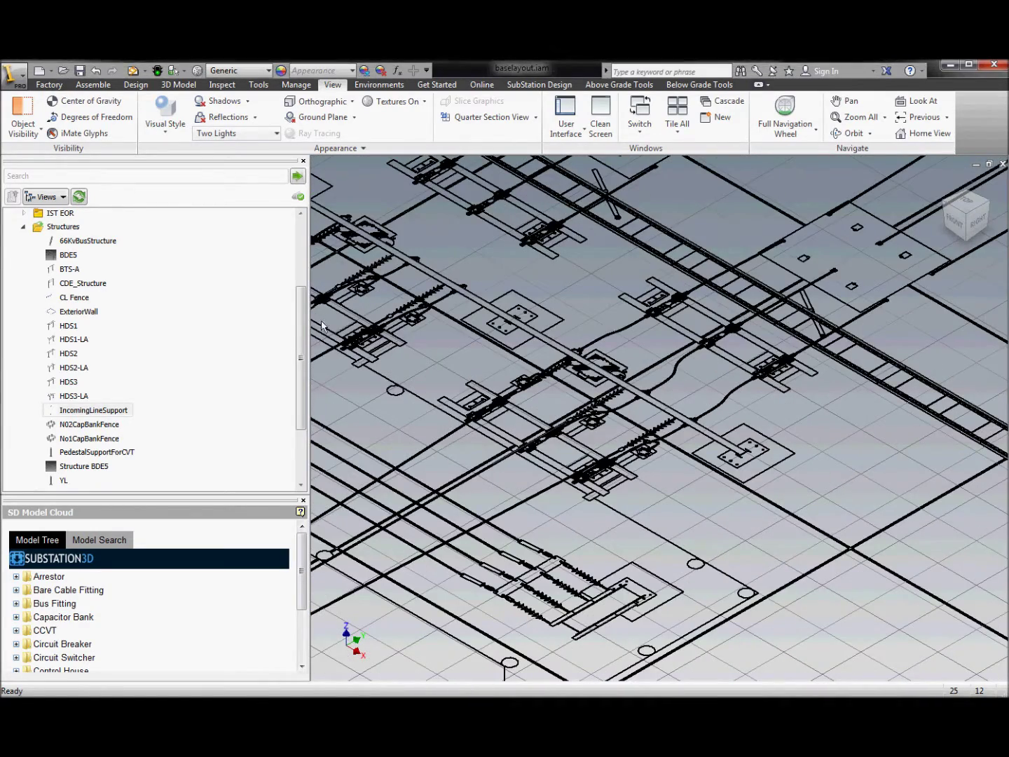
click(70, 367)
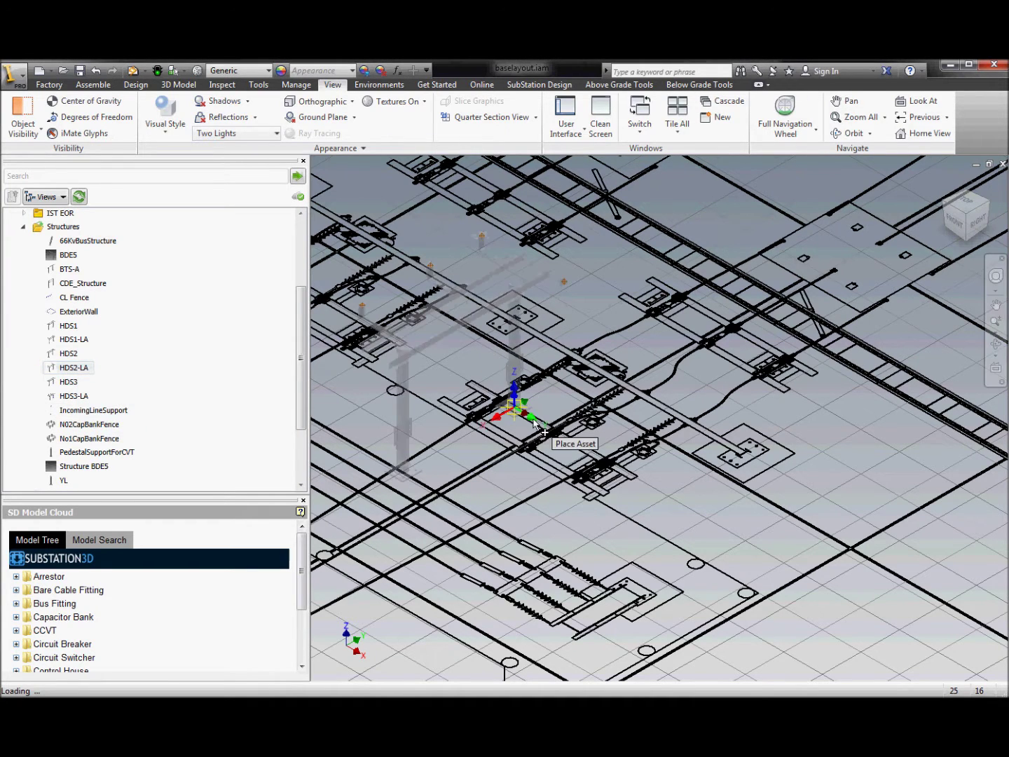
scroll(479, 406, up, 4)
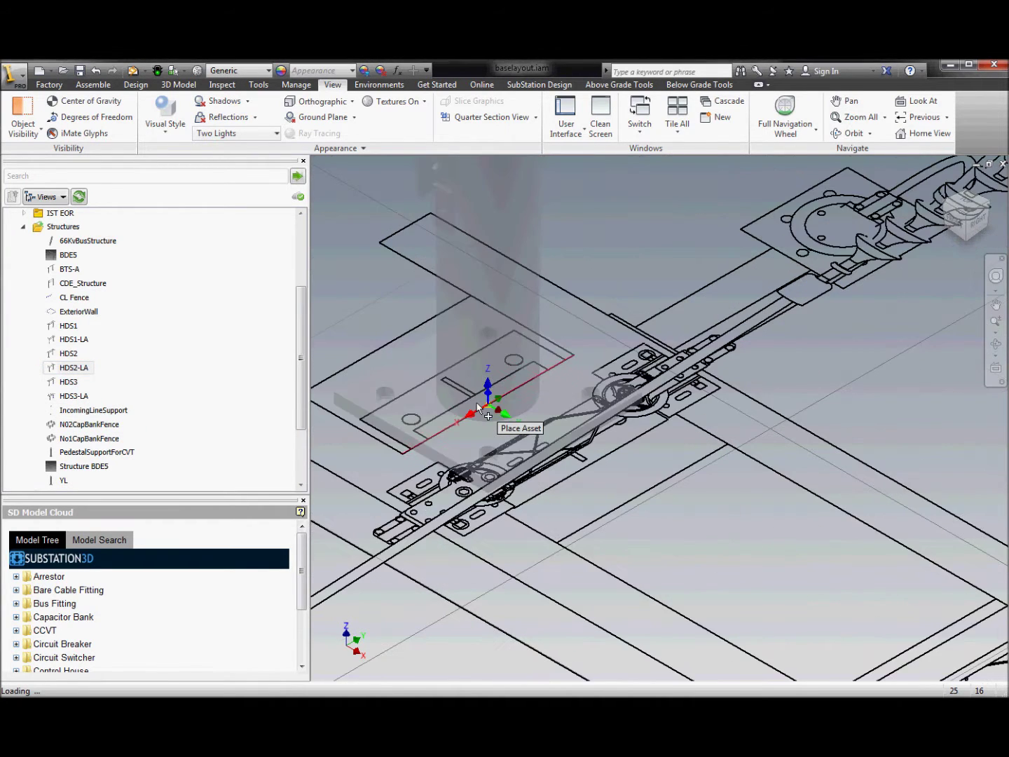
scroll(489, 416, down, 4)
click(481, 401)
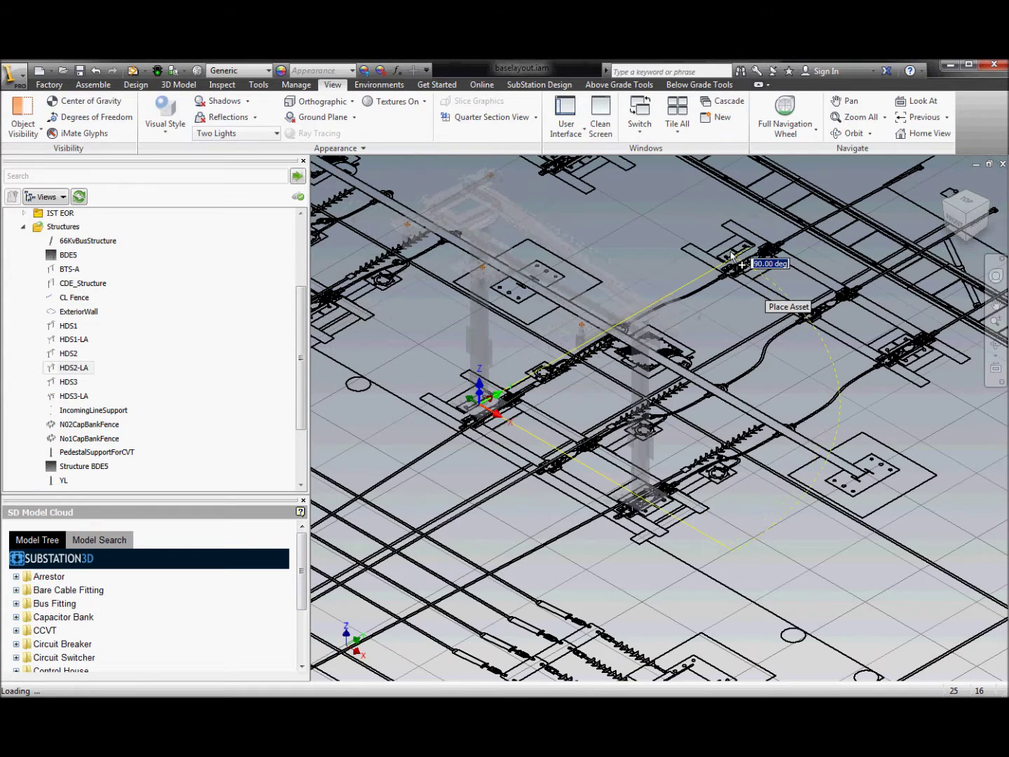
text(90)
key(Return)
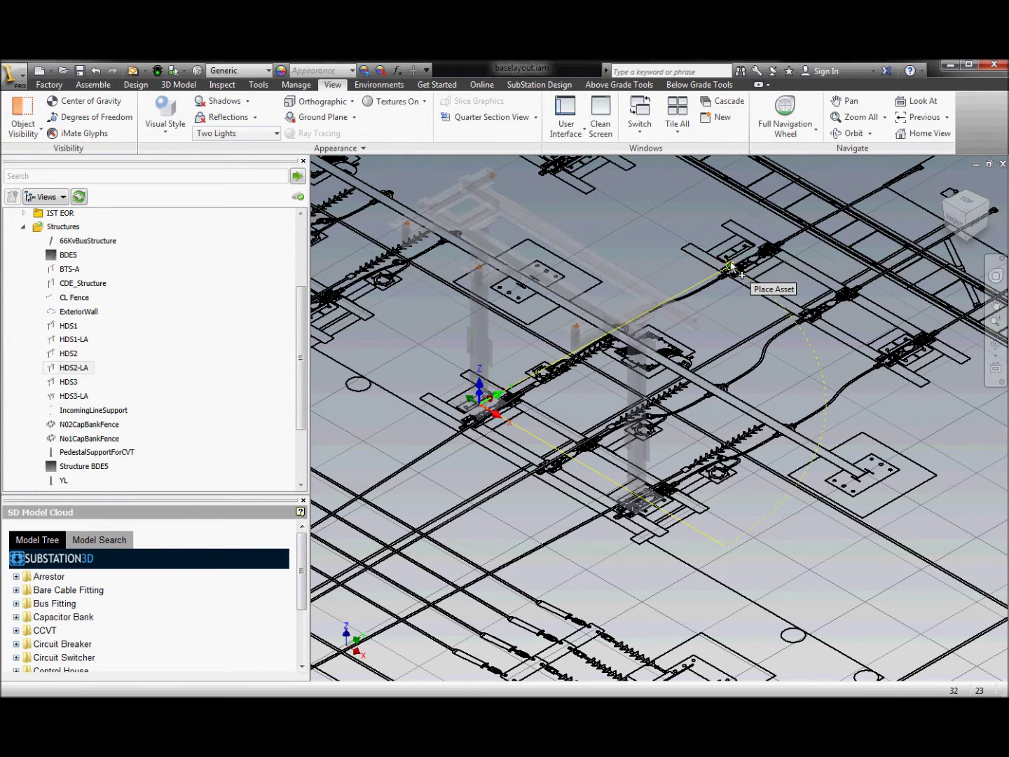
- Place a second HDS2-LA structure on the adjacent bay's base plate footprint, rotated about 90 degrees, and finish the placement
scroll(608, 462, down, 5)
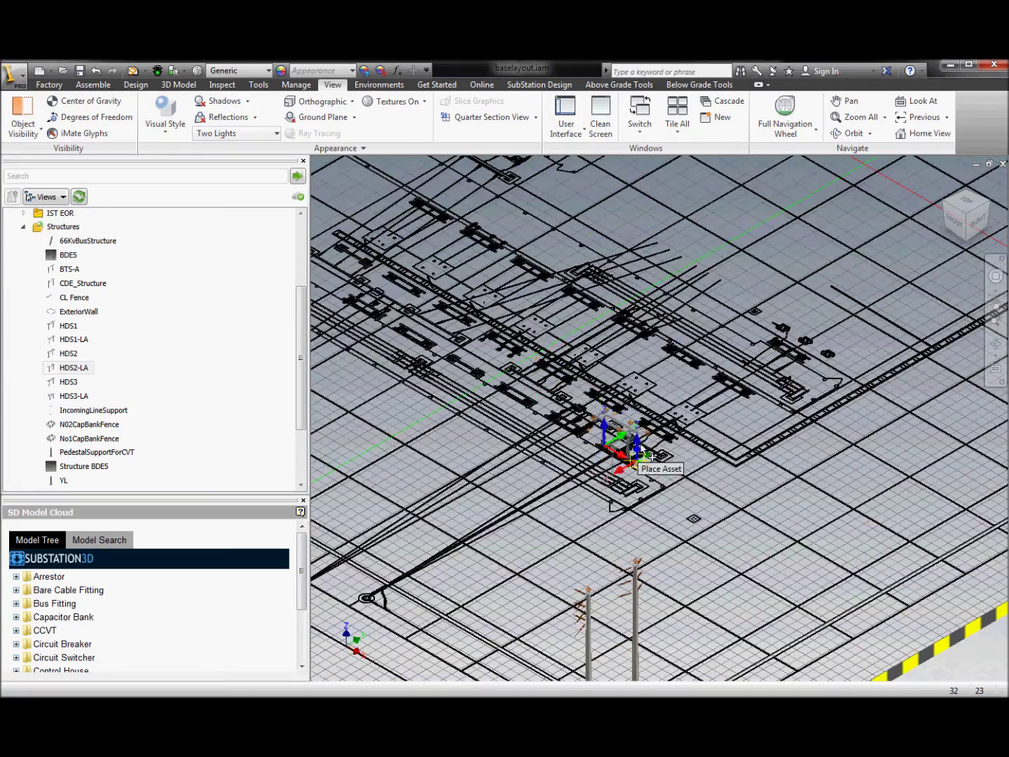
scroll(564, 412, up, 4)
scroll(564, 411, up, 3)
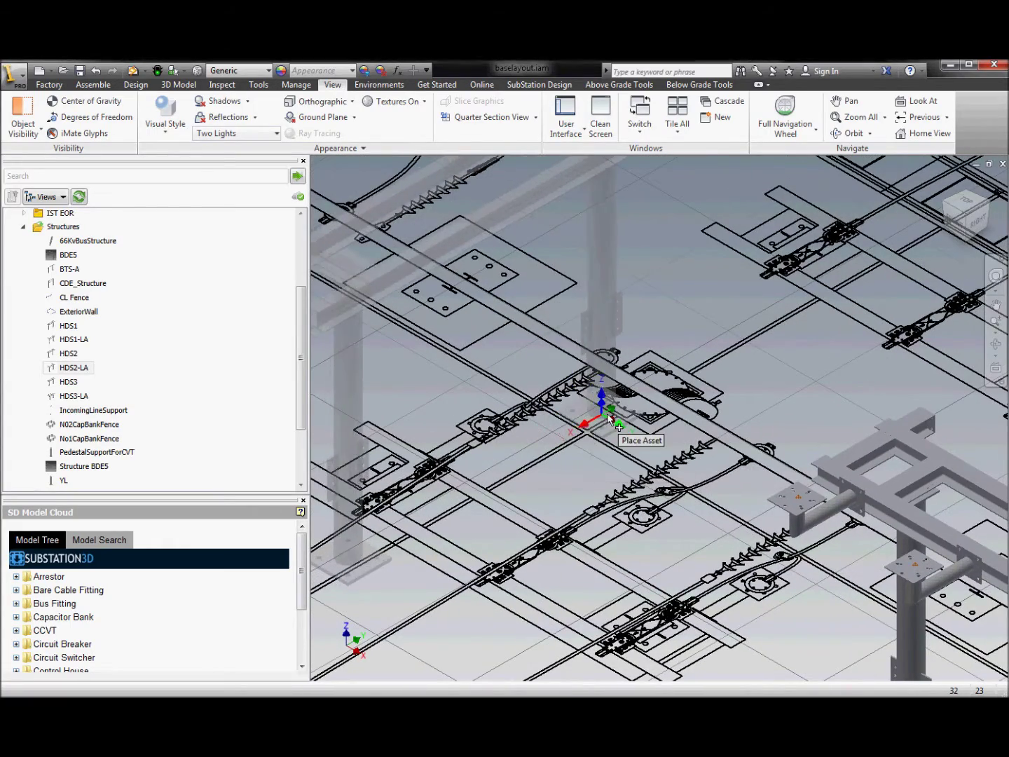
right_click(607, 413)
click(405, 460)
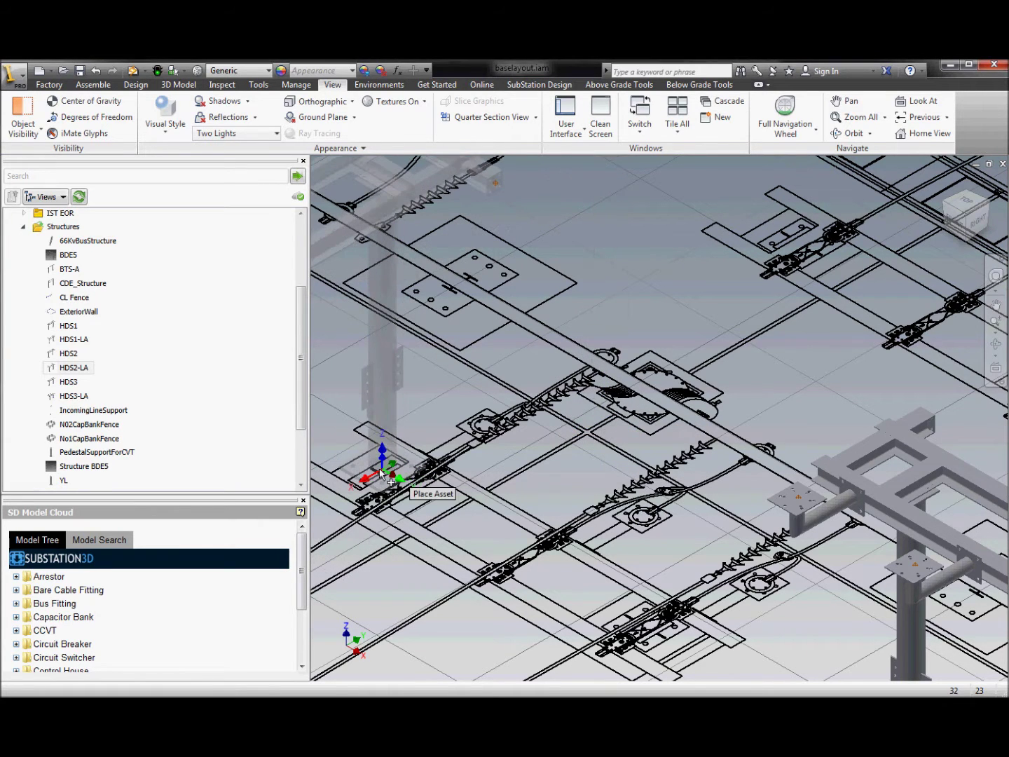
click(380, 474)
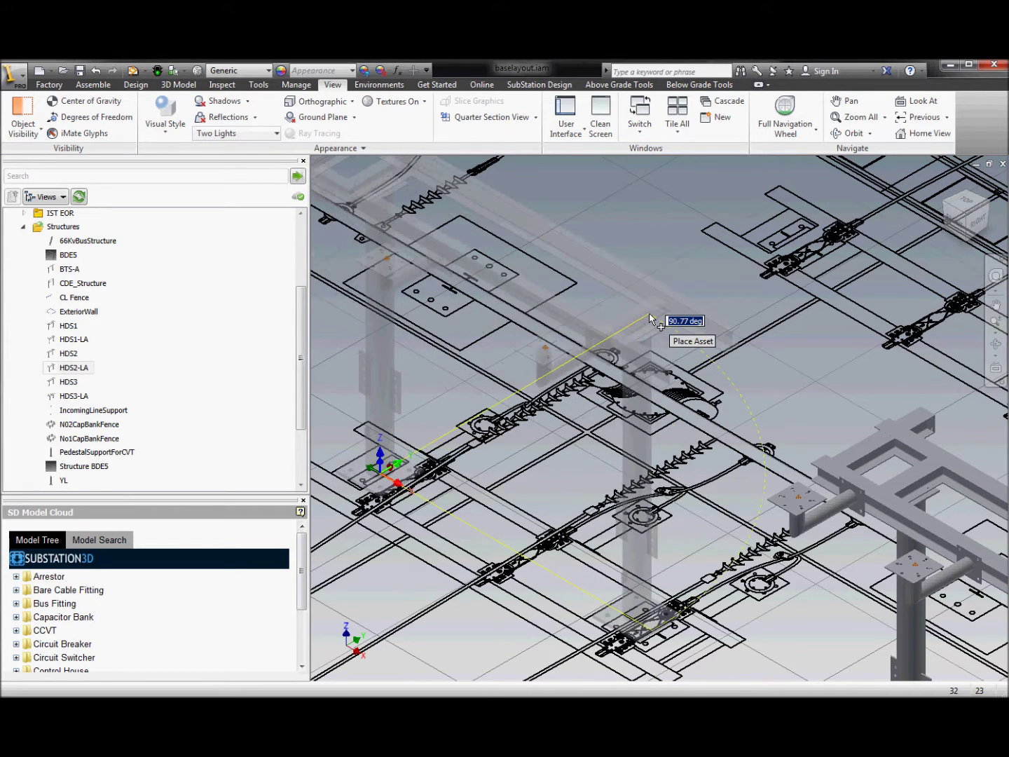
click(700, 326)
scroll(708, 326, down, 3)
right_click(706, 296)
click(720, 298)
scroll(489, 390, down, 2)
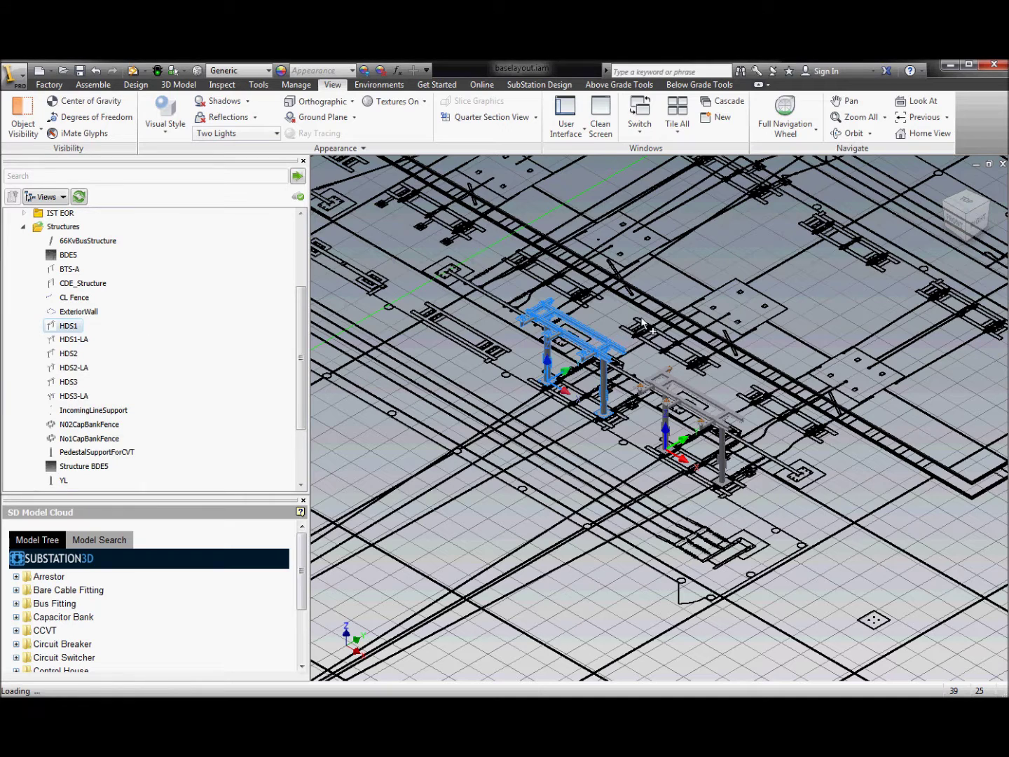
- Place an HDS1 structure on the base plate footprint in the row behind the HDS2-LA structures, aligned parallel to them
scroll(653, 350, up, 6)
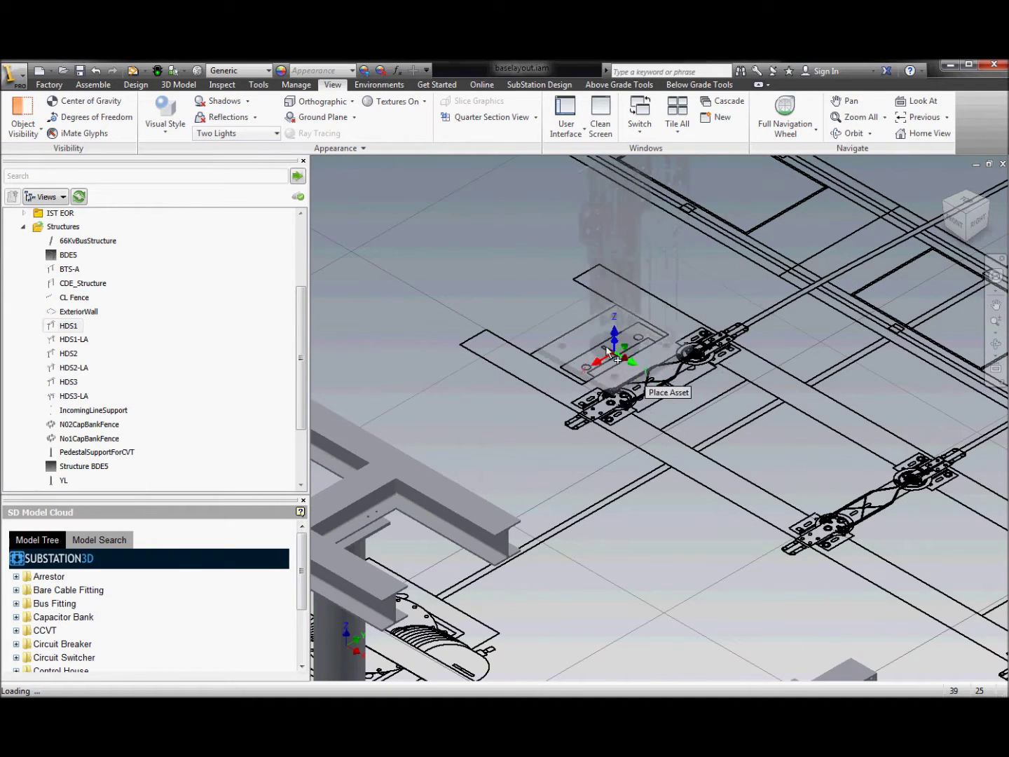
scroll(601, 344, down, 4)
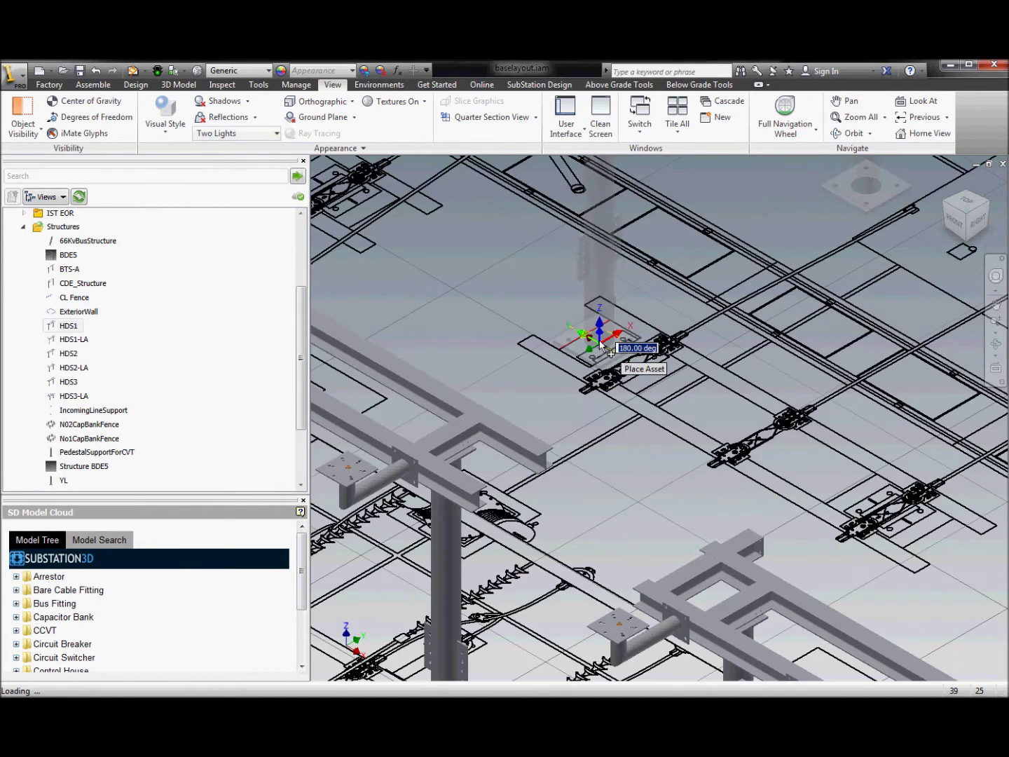
click(600, 336)
scroll(674, 286, down, 8)
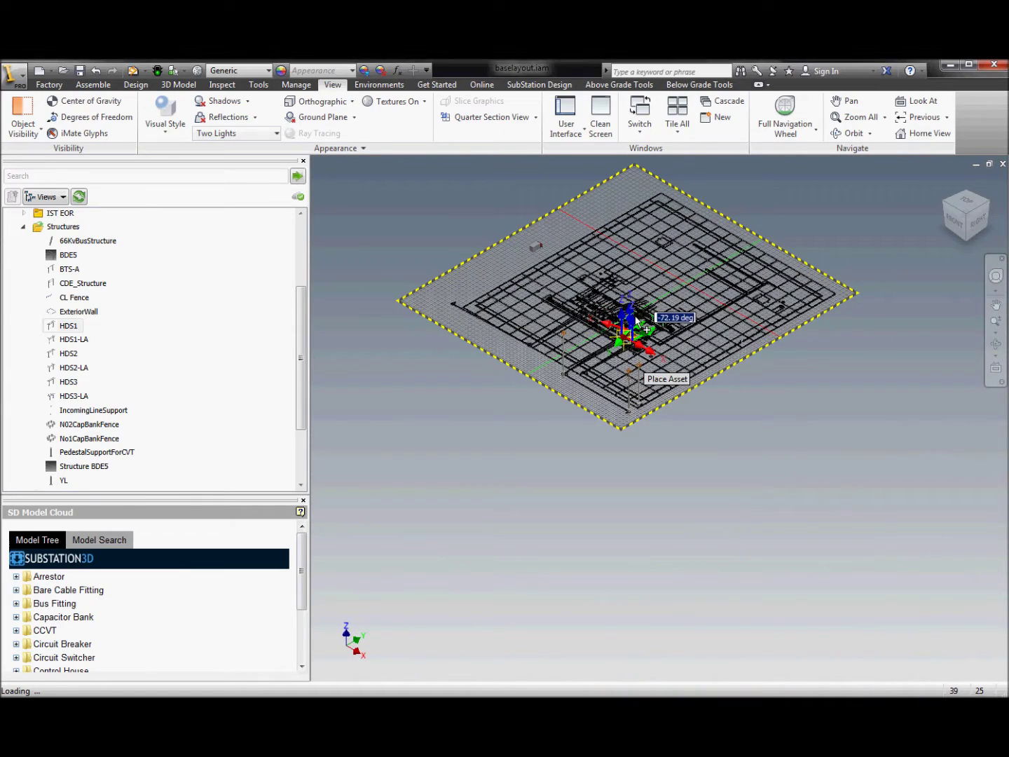
scroll(645, 330, up, 8)
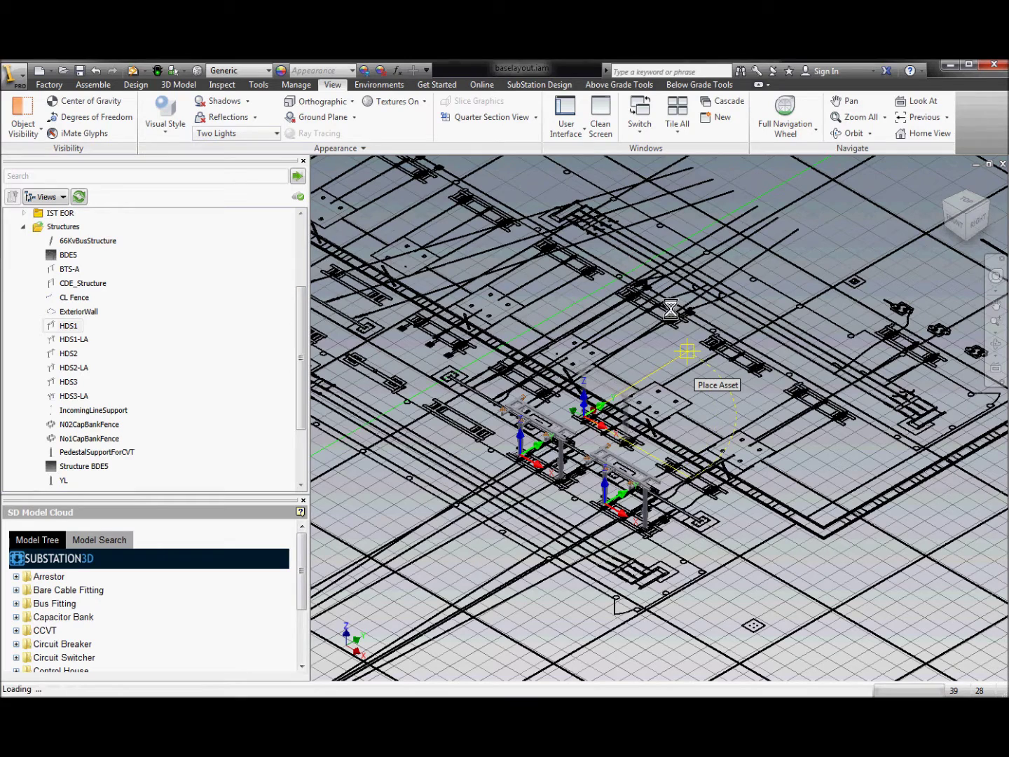
- Place a second HDS1 structure on the adjacent base plate footprint of the same row, aligned with the first, and finish the placement
click(686, 473)
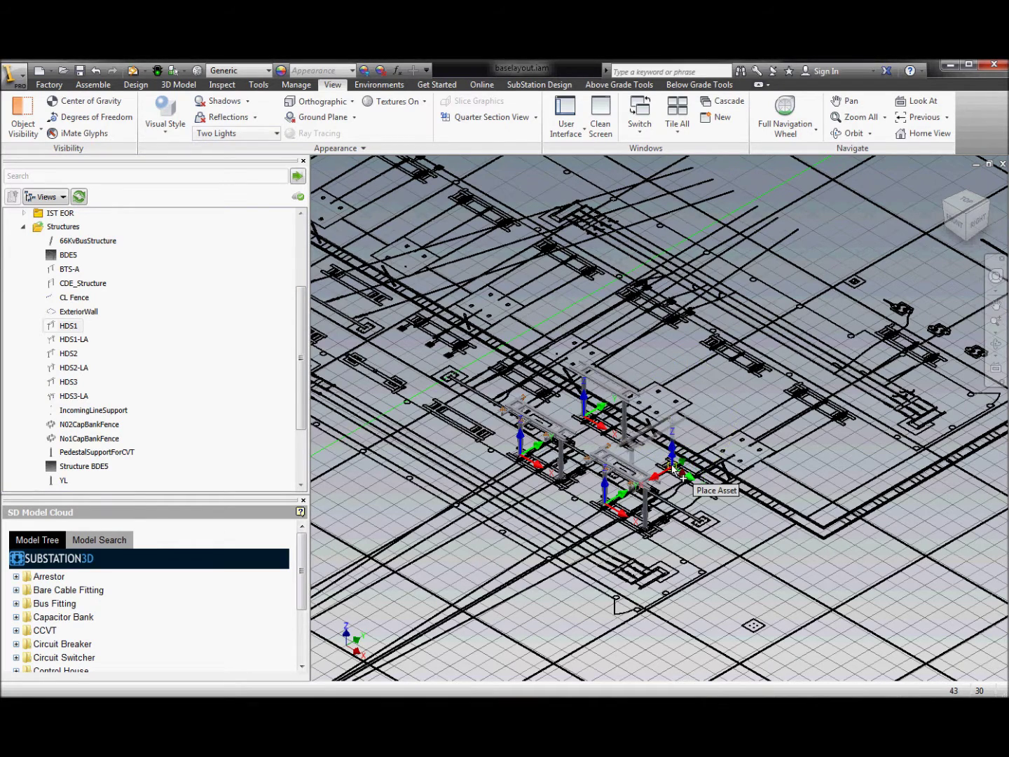
scroll(672, 475, up, 4)
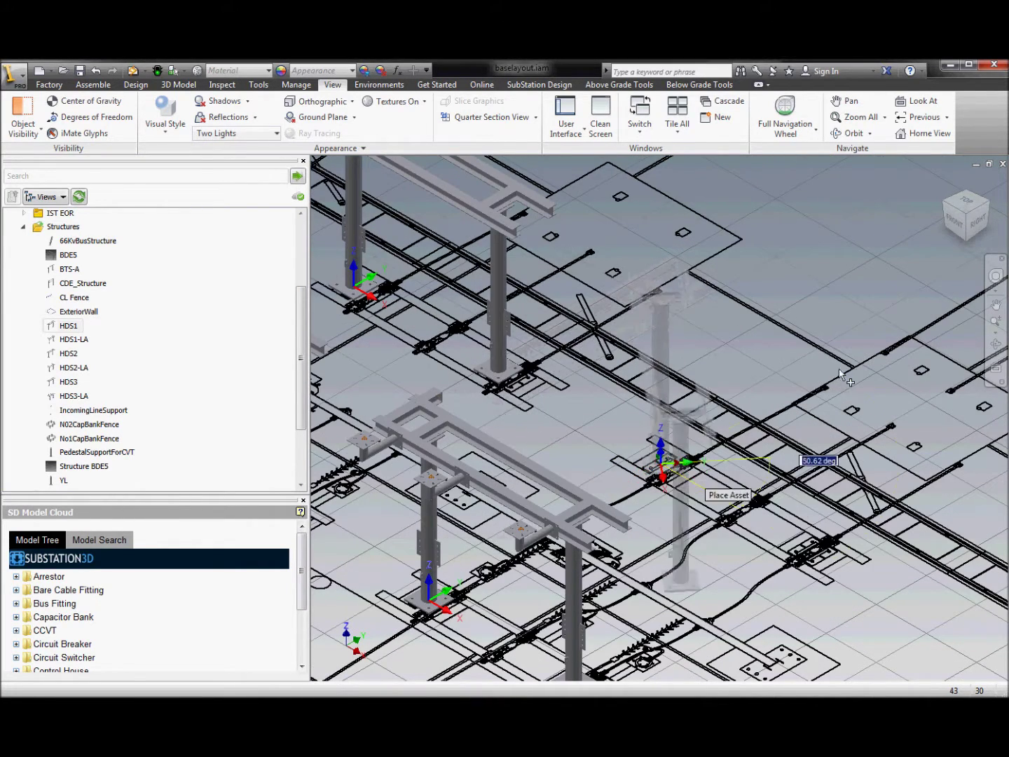
click(675, 461)
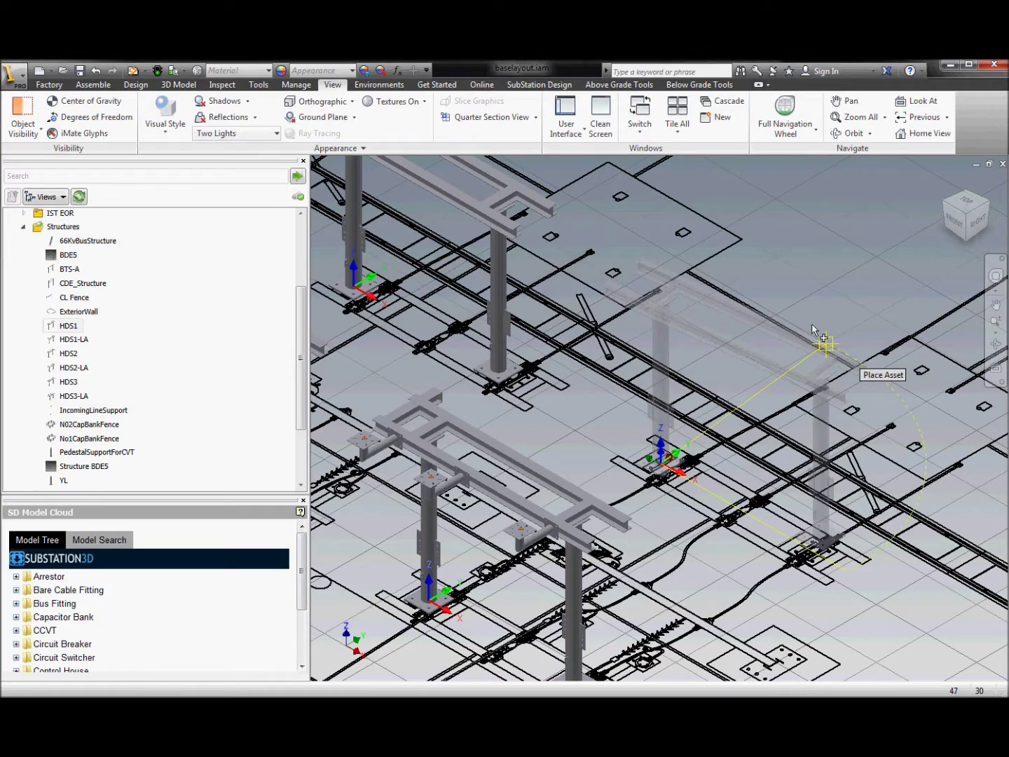
click(787, 308)
right_click(786, 294)
click(795, 300)
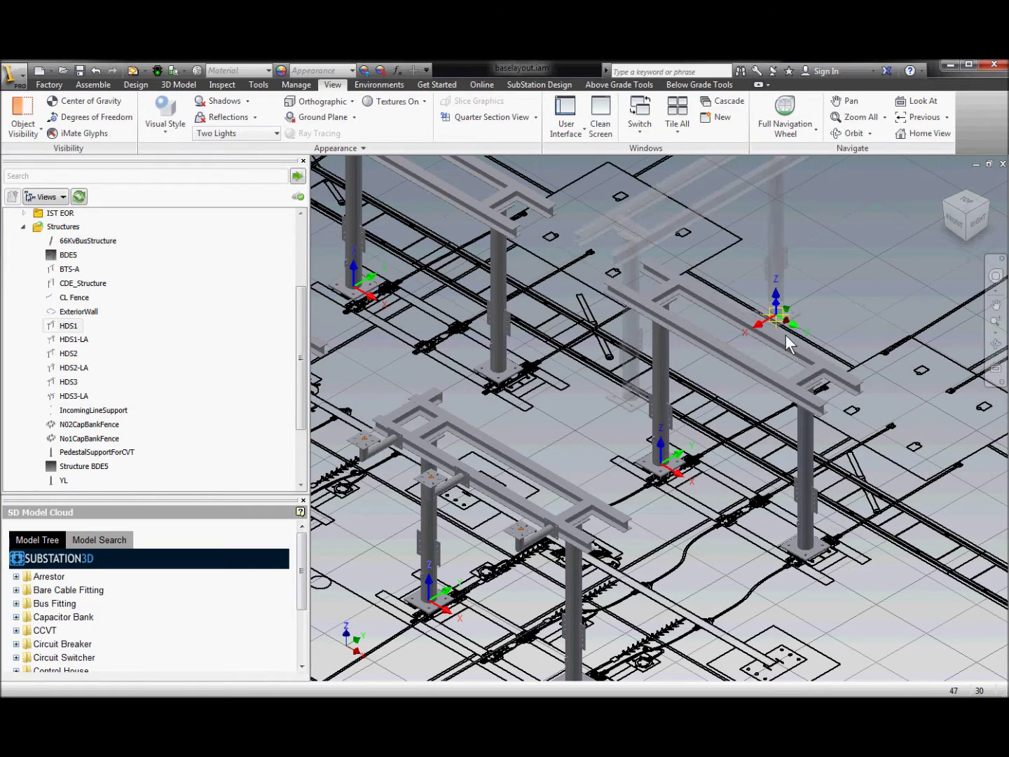
- Place a BDE_Foundation on the square pad footprint where the bus lines end near the fence gate
key(F6)
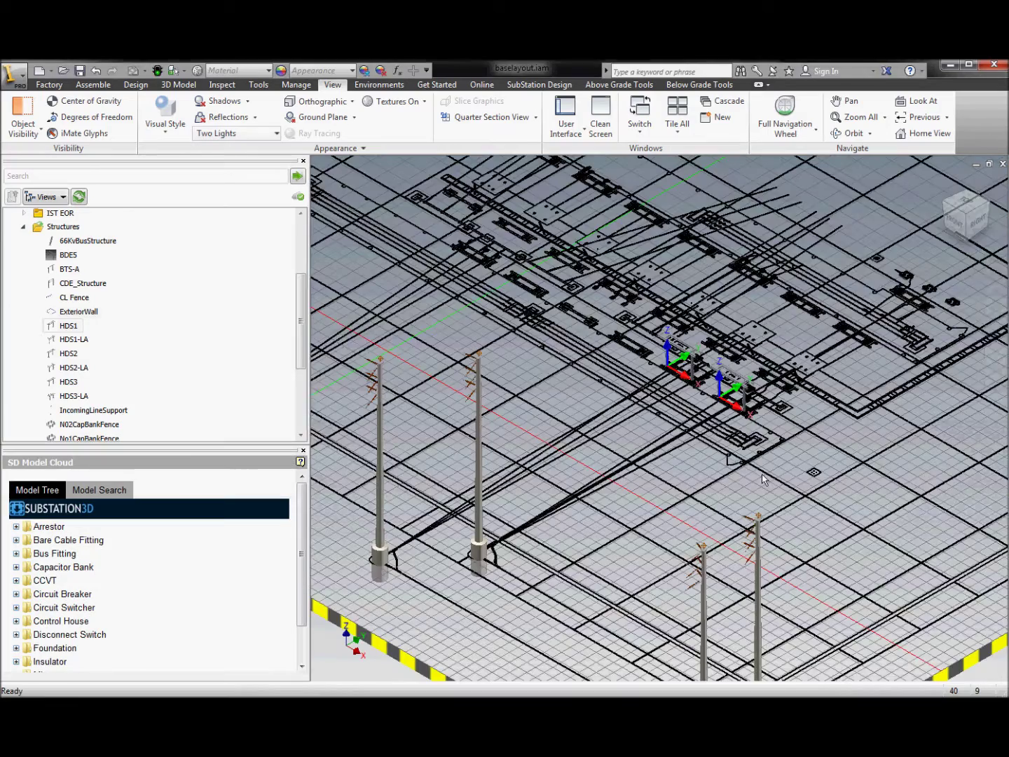
scroll(758, 480, down, 3)
click(994, 328)
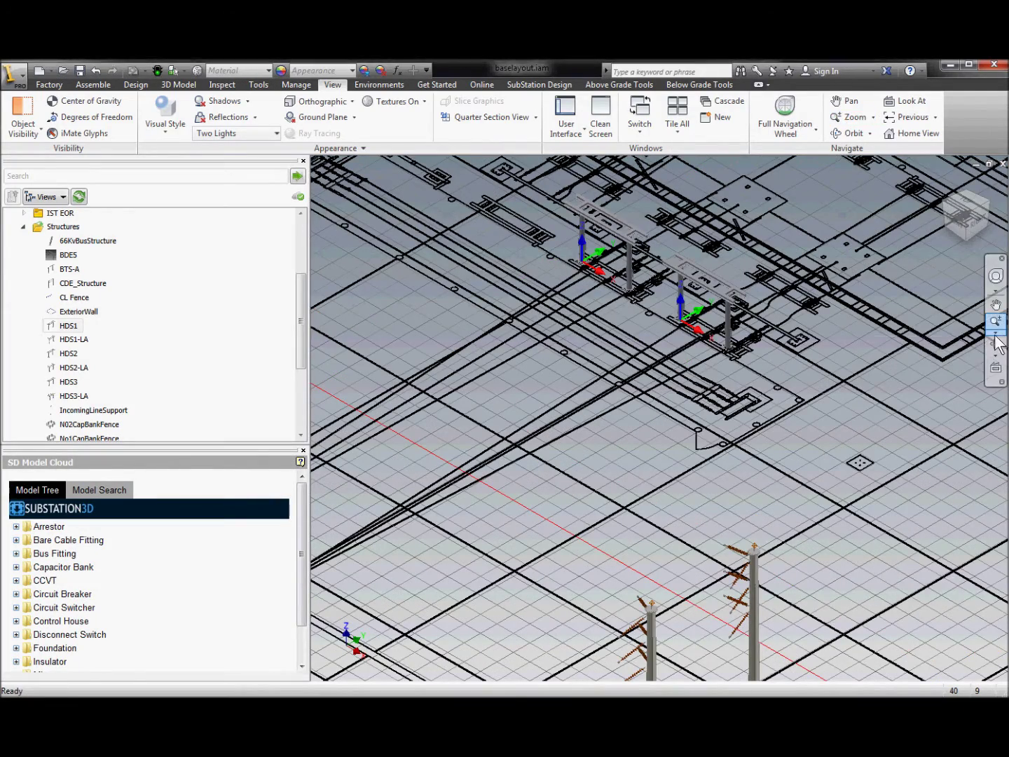
key(z)
drag(618, 308, 842, 474)
click(25, 227)
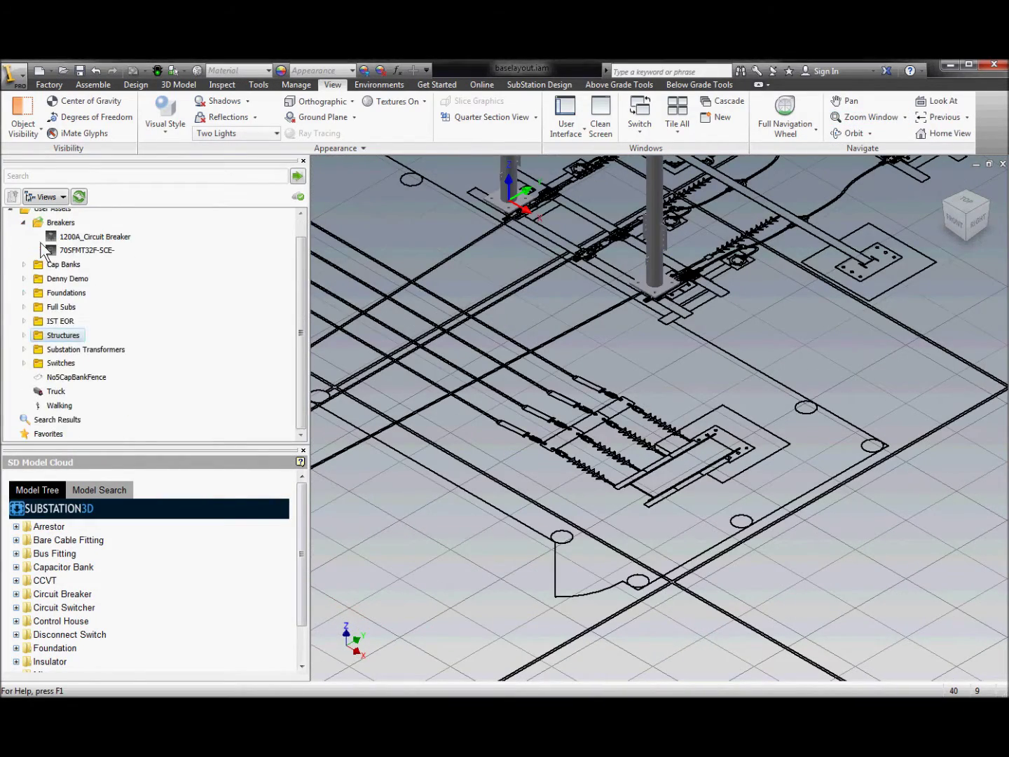
click(25, 295)
drag(74, 296, 665, 446)
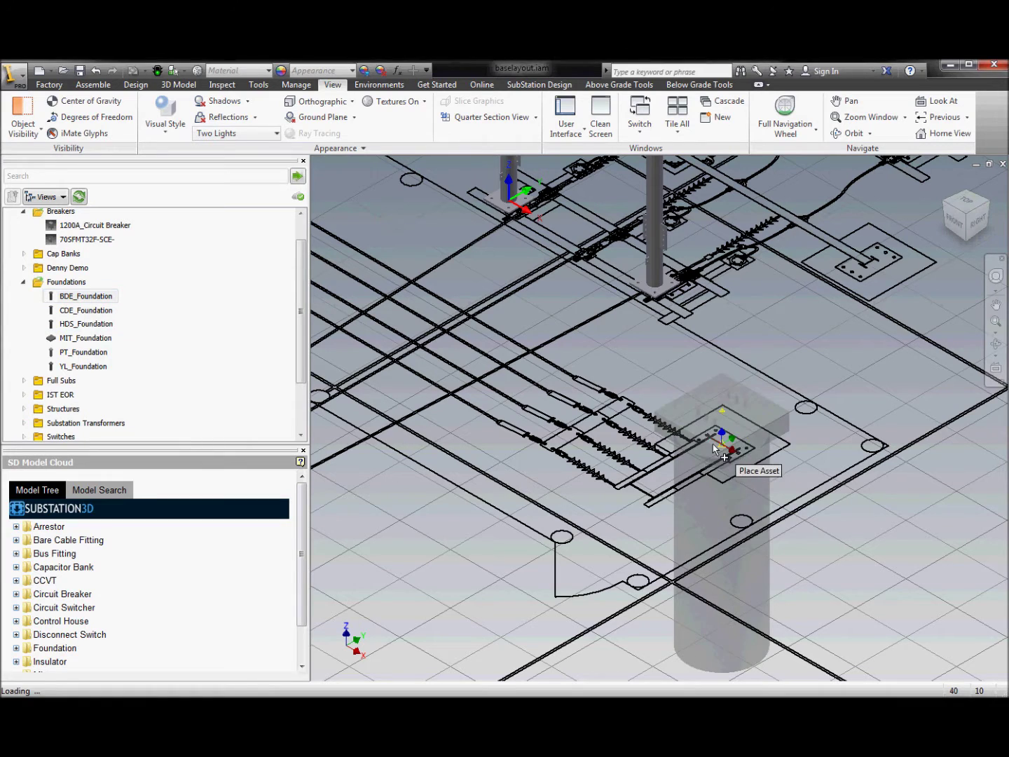
click(769, 408)
key(Escape)
- Place a 66KvBusStructure on the top centre of the foundation near the fence gate, turned along the bus lines
click(24, 408)
click(82, 359)
drag(83, 358, 740, 365)
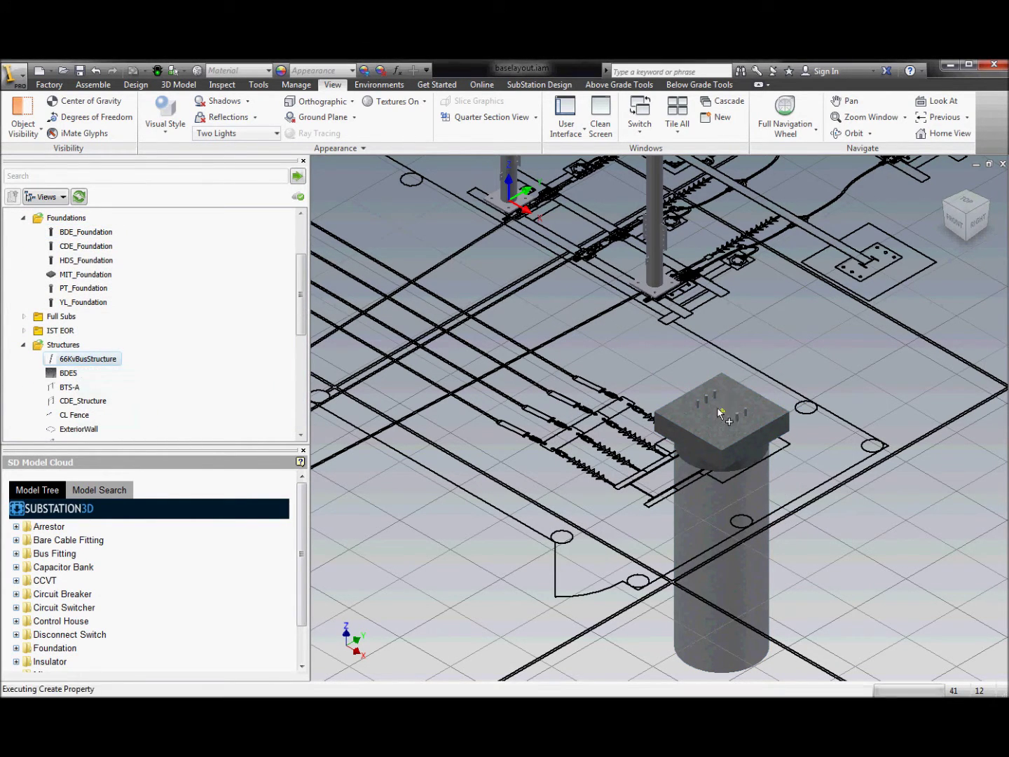
click(722, 412)
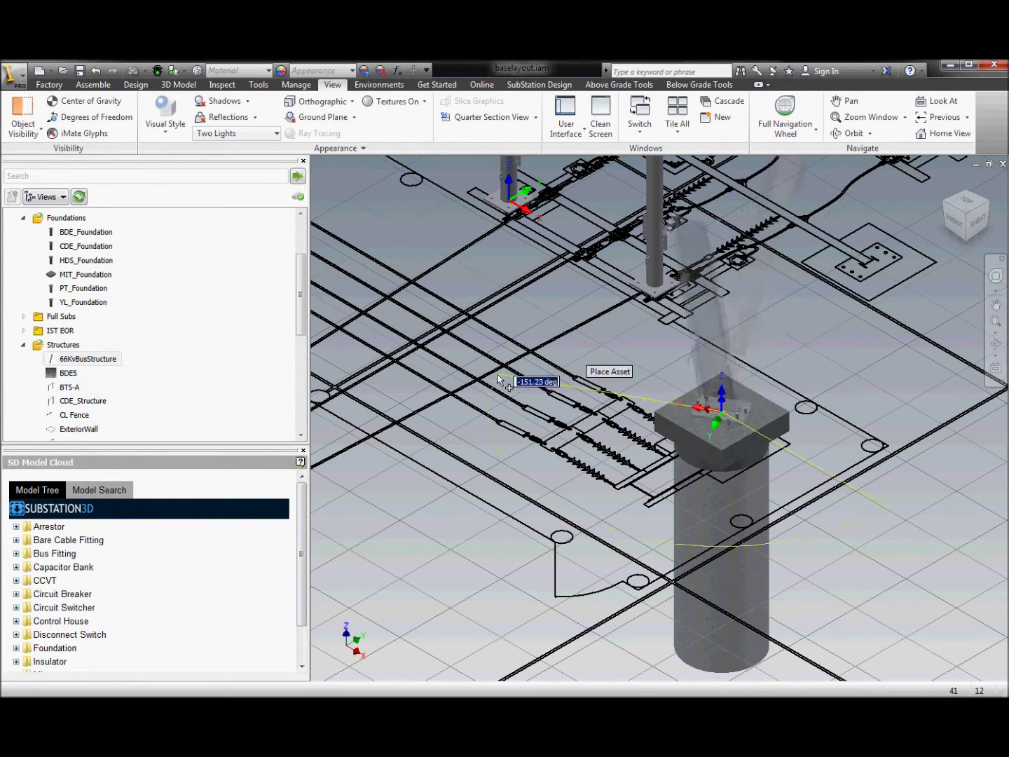
click(551, 317)
click(876, 516)
- Place BDE_Foundations on the pad footprints at the middle and at the far end of the bus line run
scroll(849, 436, down, 5)
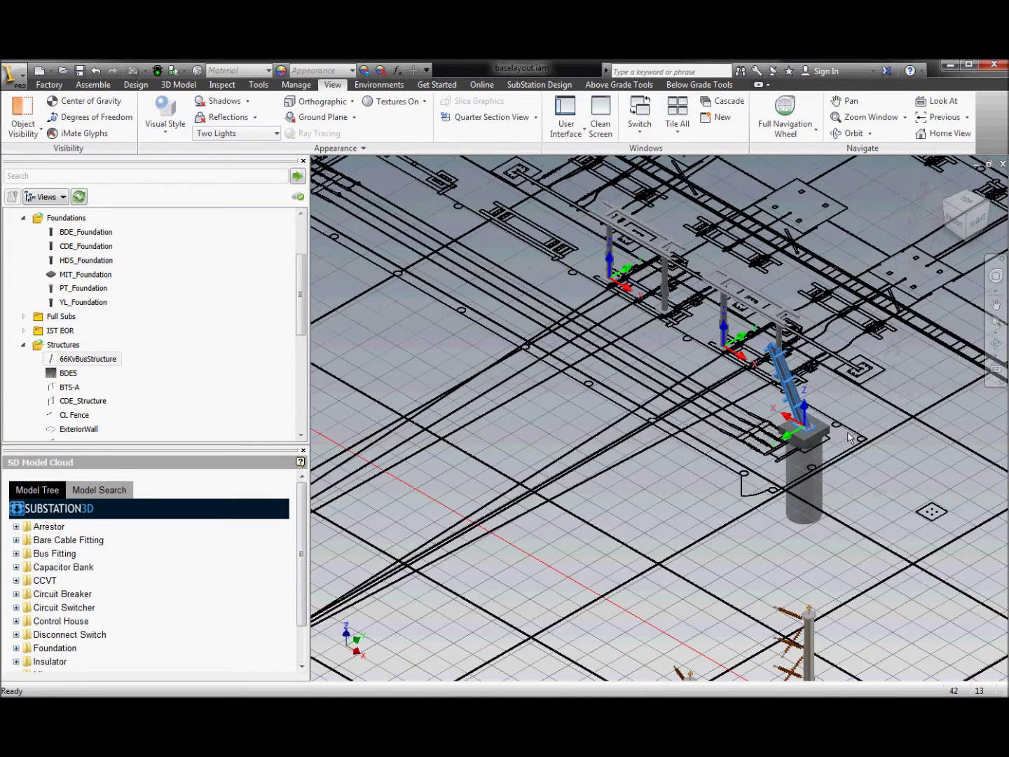
scroll(844, 432, down, 3)
scroll(526, 254, up, 8)
drag(299, 315, 299, 274)
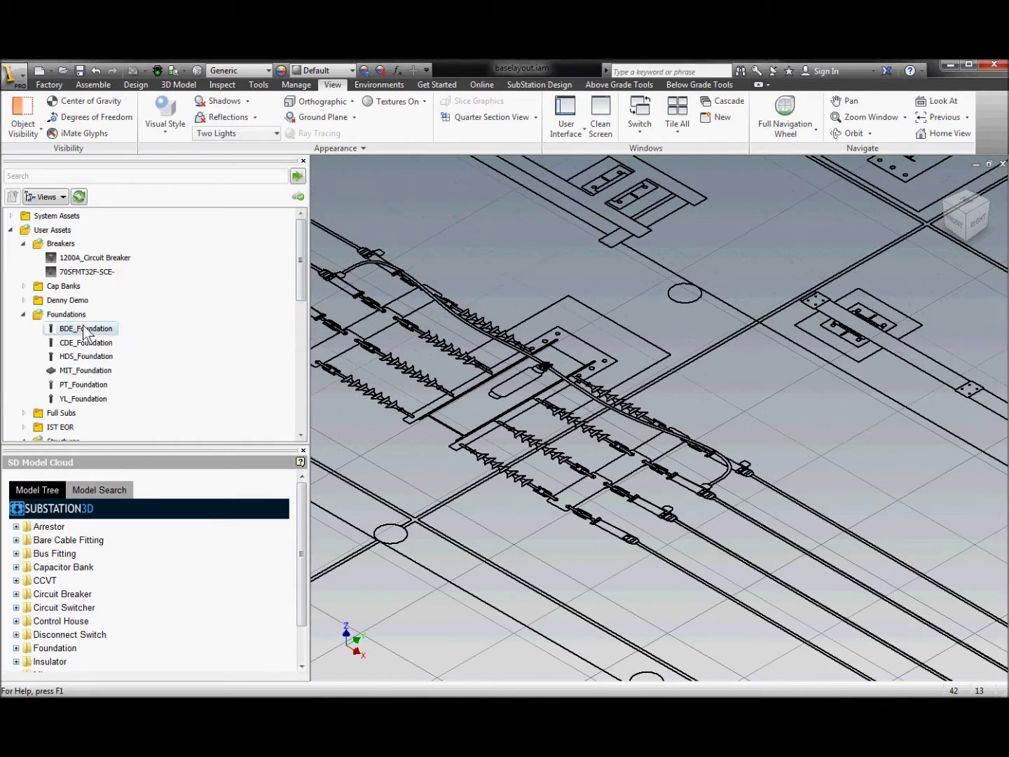
drag(84, 328, 574, 343)
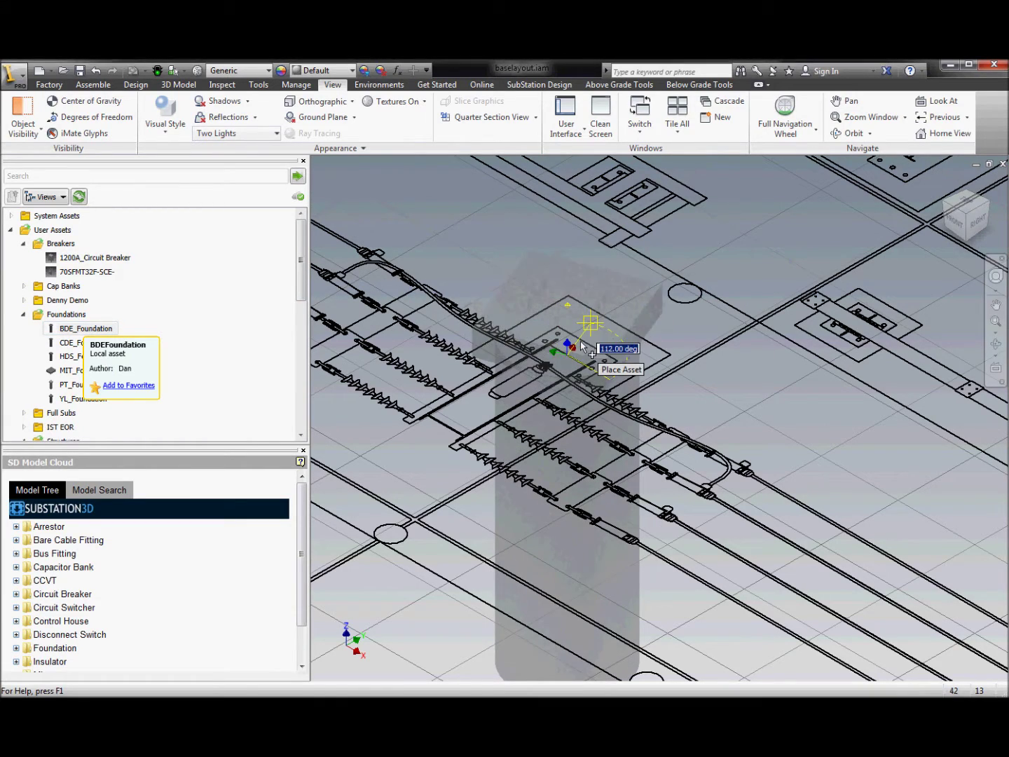
scroll(704, 474, down, 6)
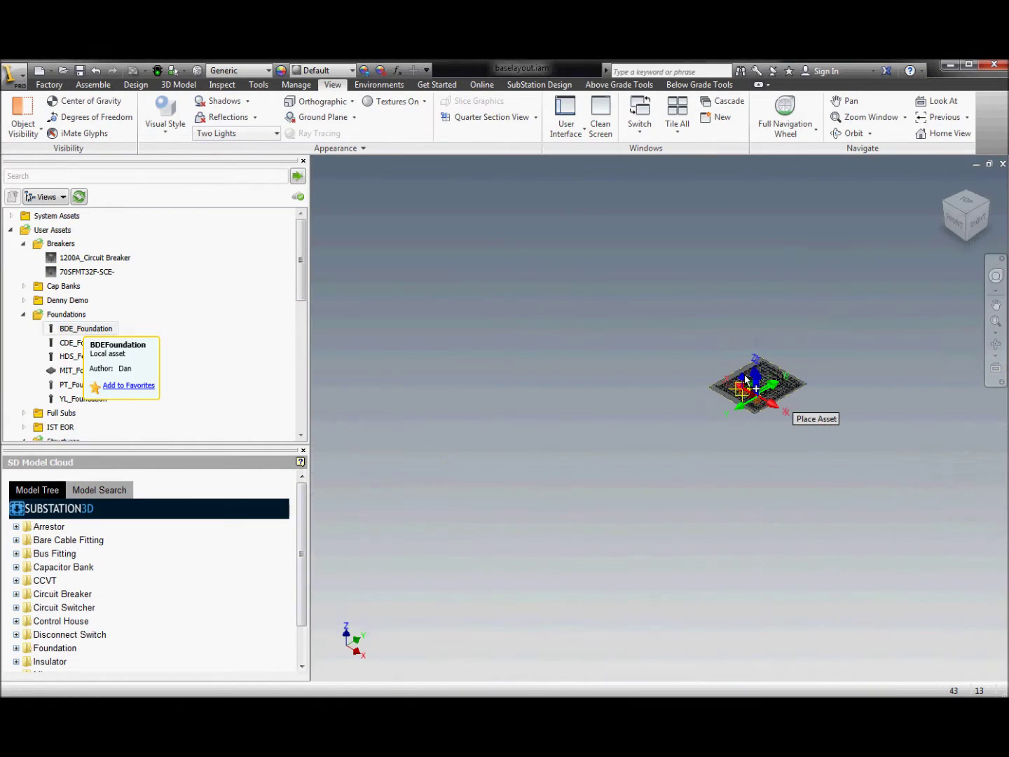
scroll(739, 483, up, 6)
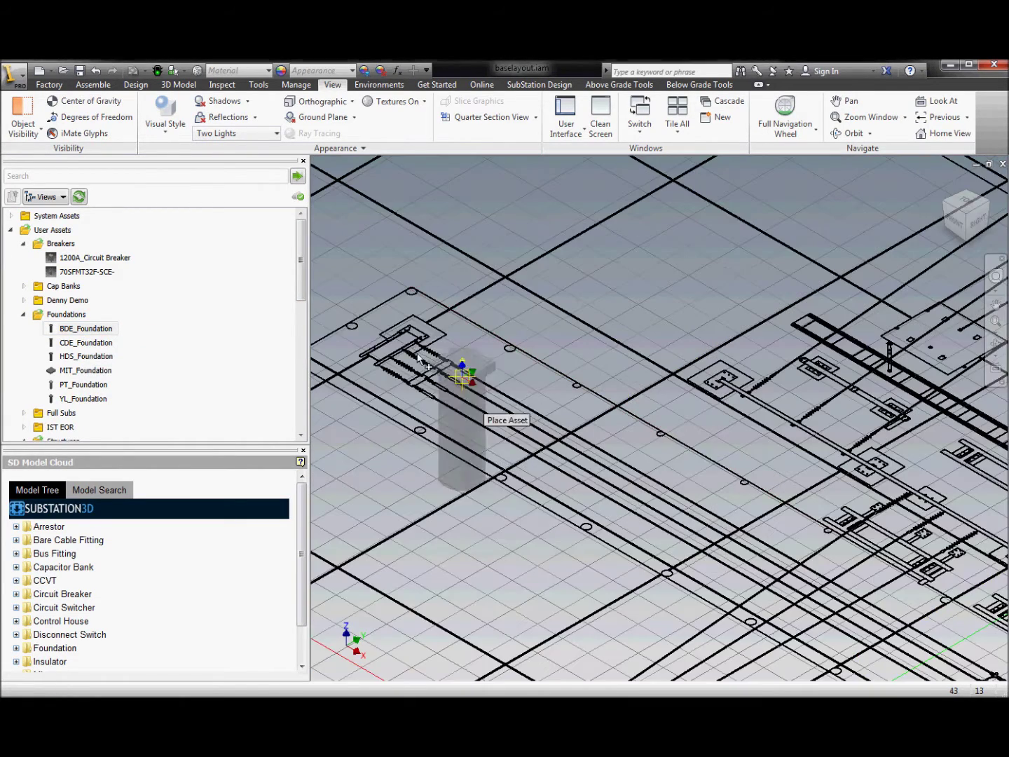
click(438, 315)
- Place a 66KvBusStructure on the foundation at the far end of the bus run, turned along the bus lines
drag(302, 263, 304, 326)
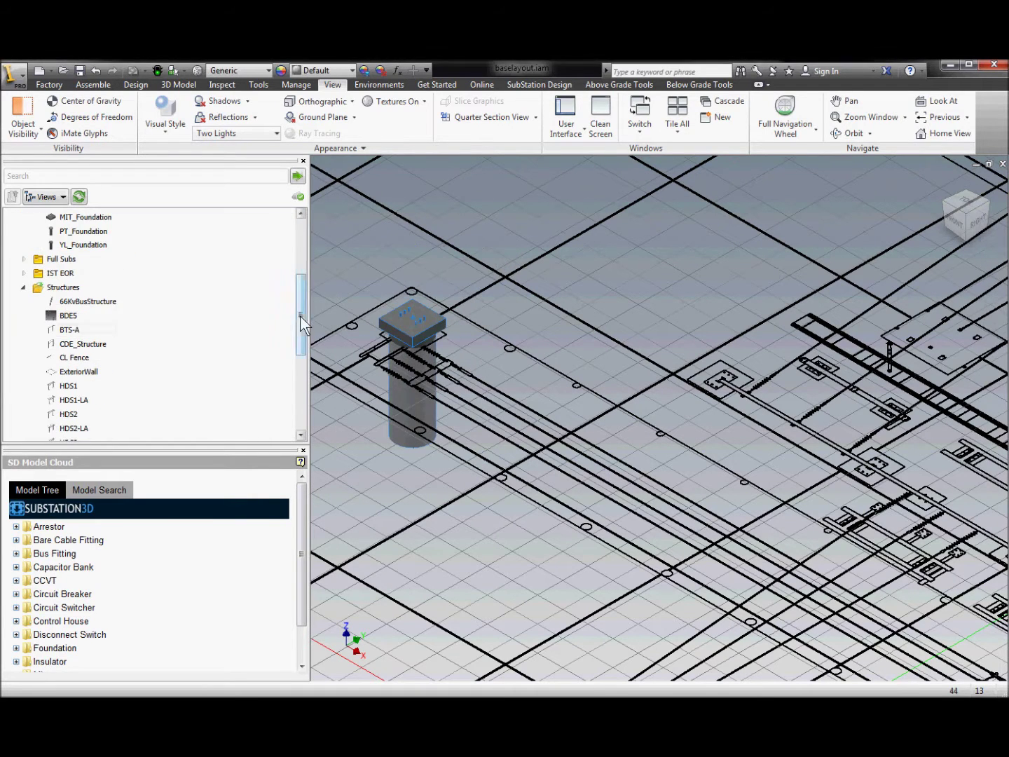
drag(415, 321, 413, 319)
click(363, 289)
- Place another 66KvBusStructure on the middle foundation of the bus run, turned along the bus lines, and finish the placement
middle_drag(882, 427, 882, 427)
drag(881, 428, 461, 191)
right_click(537, 322)
click(582, 323)
click(637, 455)
click(549, 430)
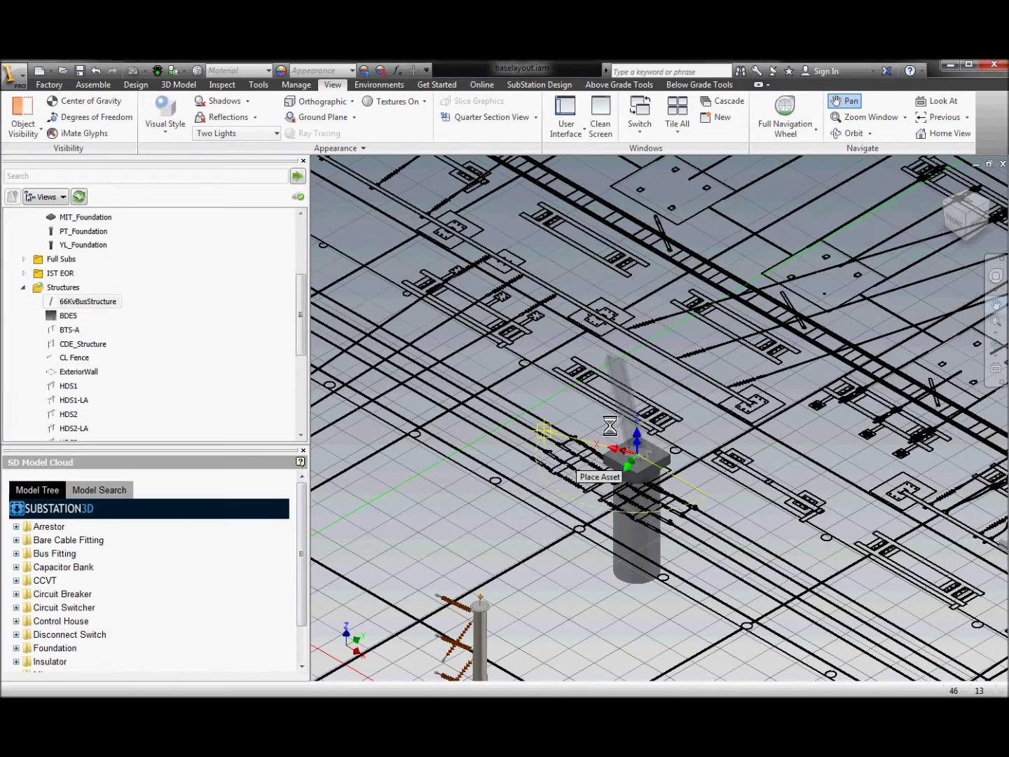
right_click(651, 399)
click(682, 405)
click(995, 344)
drag(784, 407, 575, 430)
right_click(573, 430)
click(621, 431)
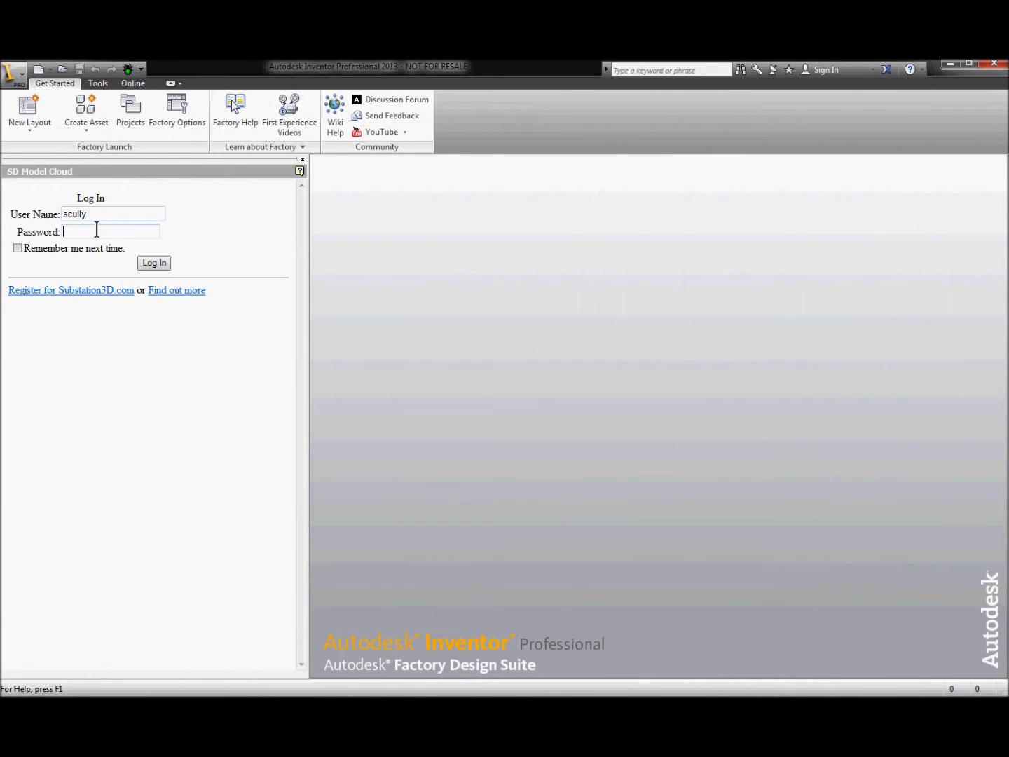
- Log in to the SD Model Cloud and create a new blank layout
click(153, 264)
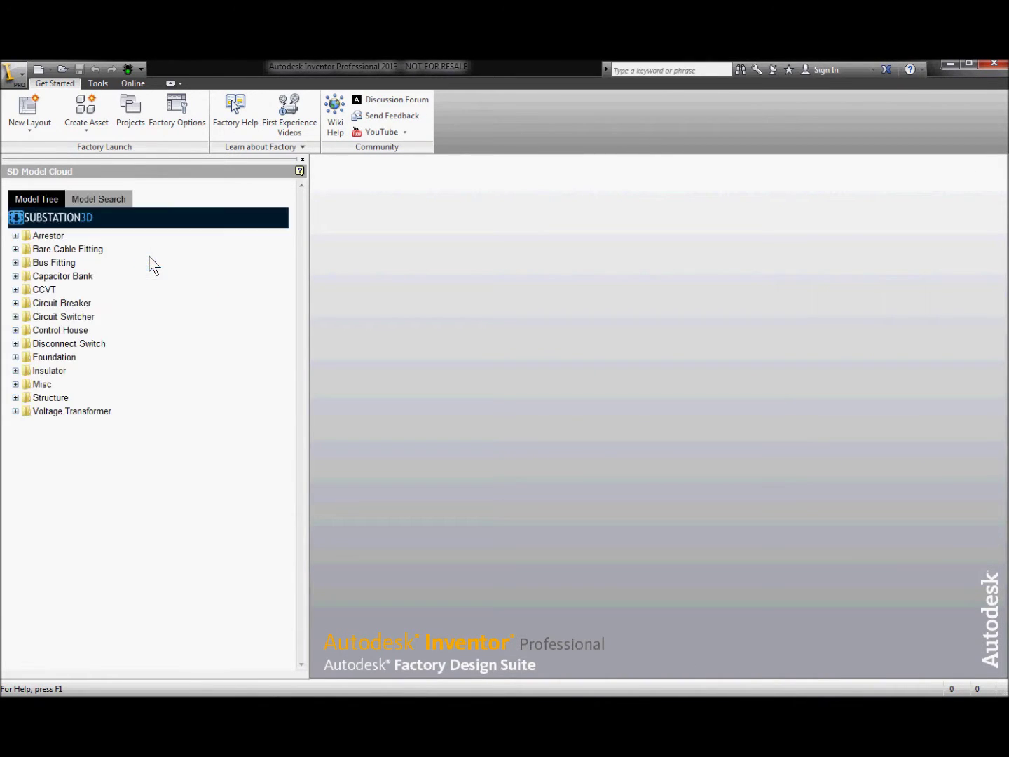
click(34, 129)
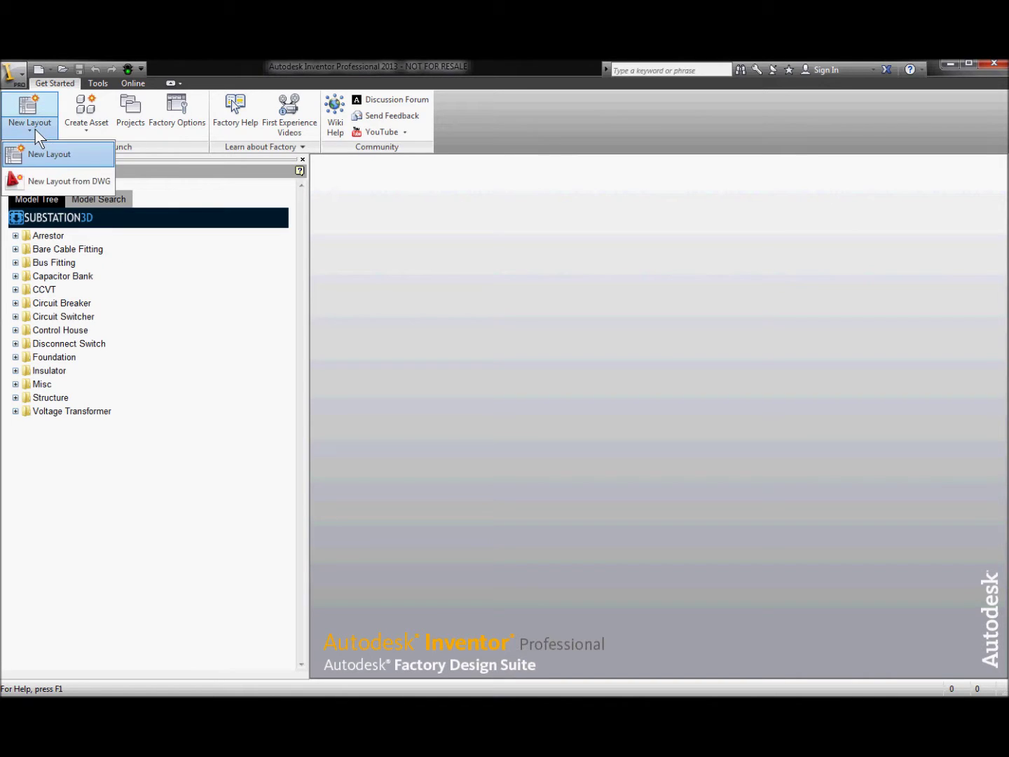
click(57, 158)
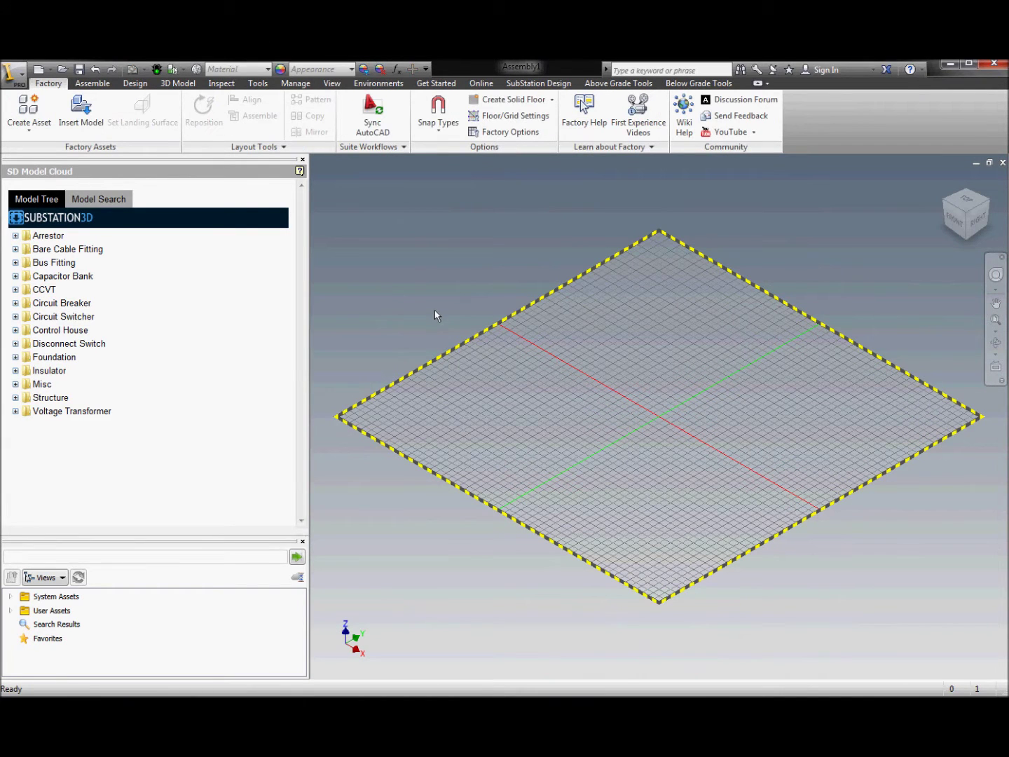
- Place a DiscSwitch from the user assets' Switches folder on the empty floor grid, working in the top view
drag(200, 535, 199, 310)
click(10, 395)
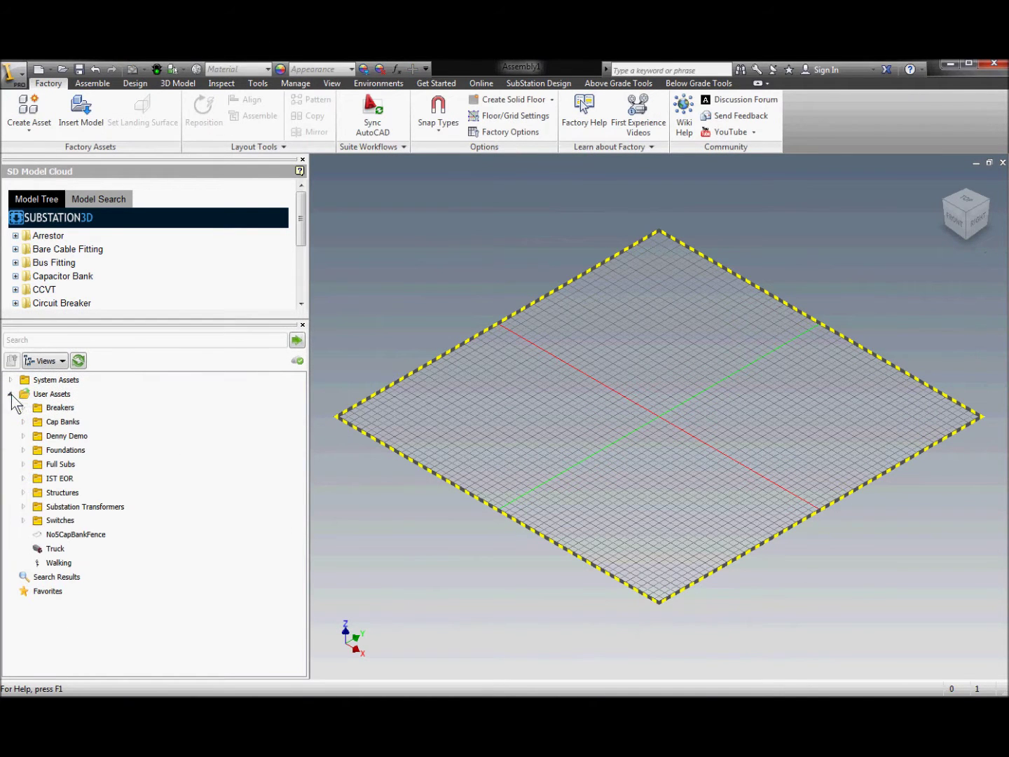
click(23, 520)
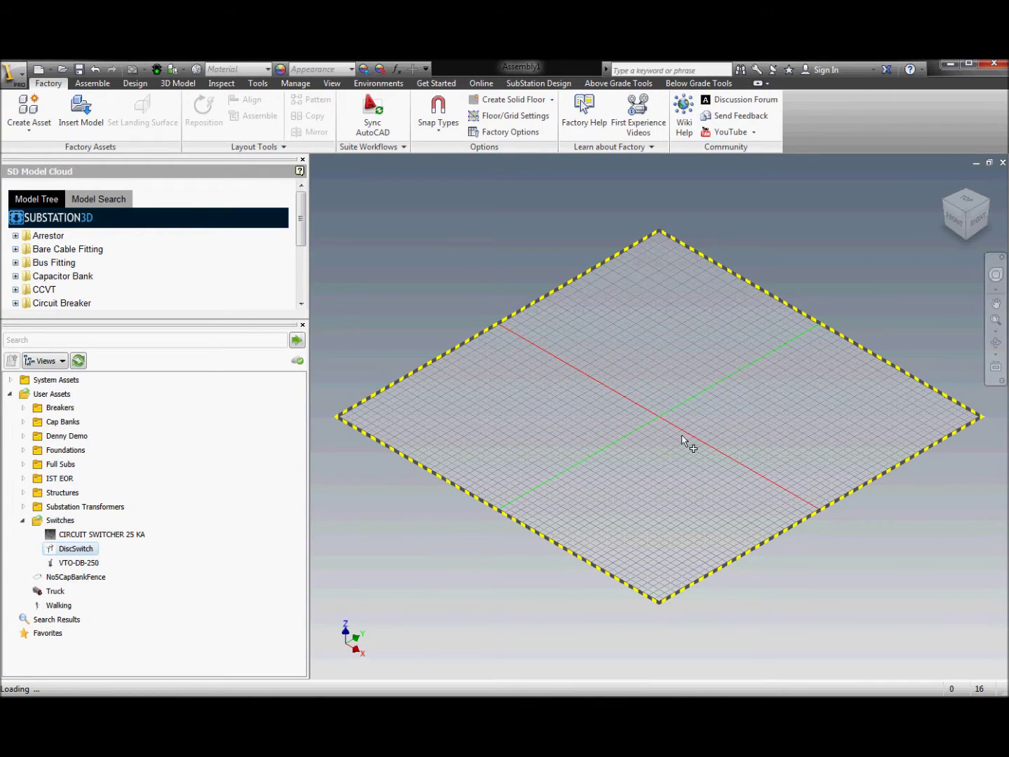
click(965, 199)
scroll(655, 375, down, 10)
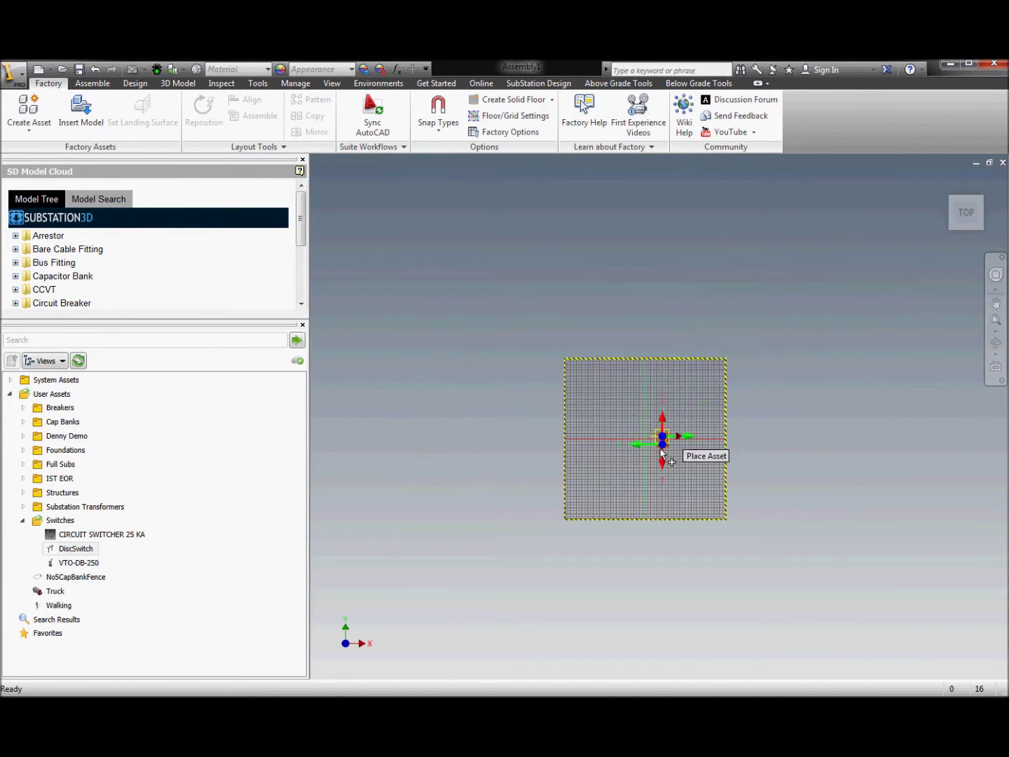
click(569, 483)
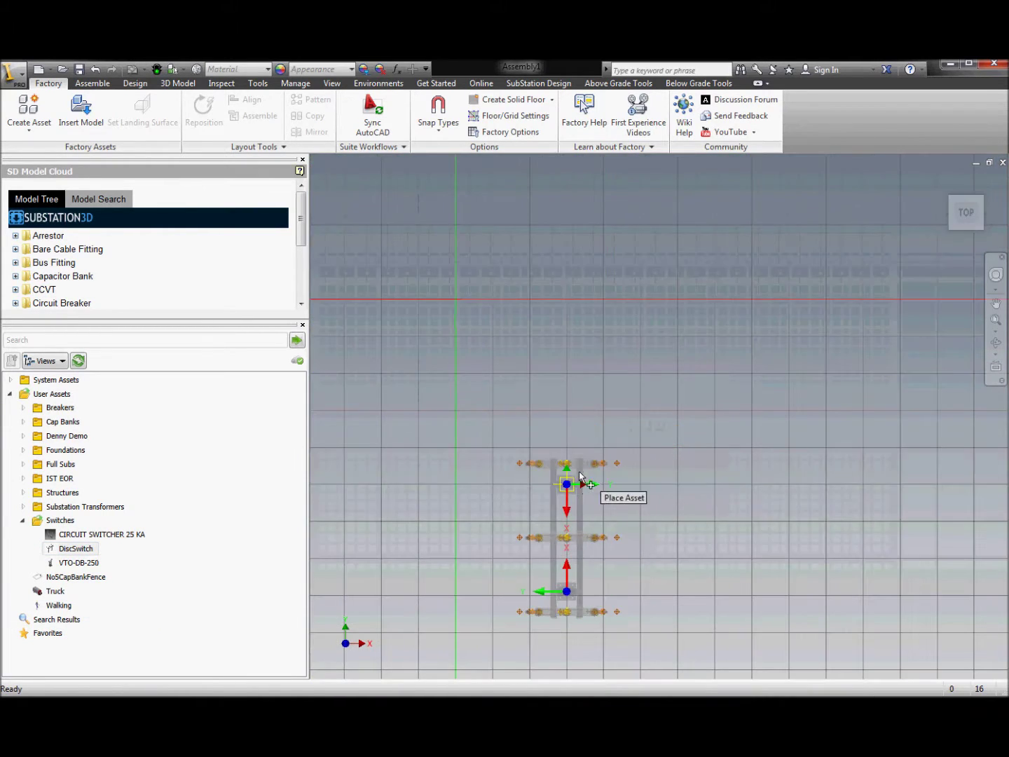
click(600, 394)
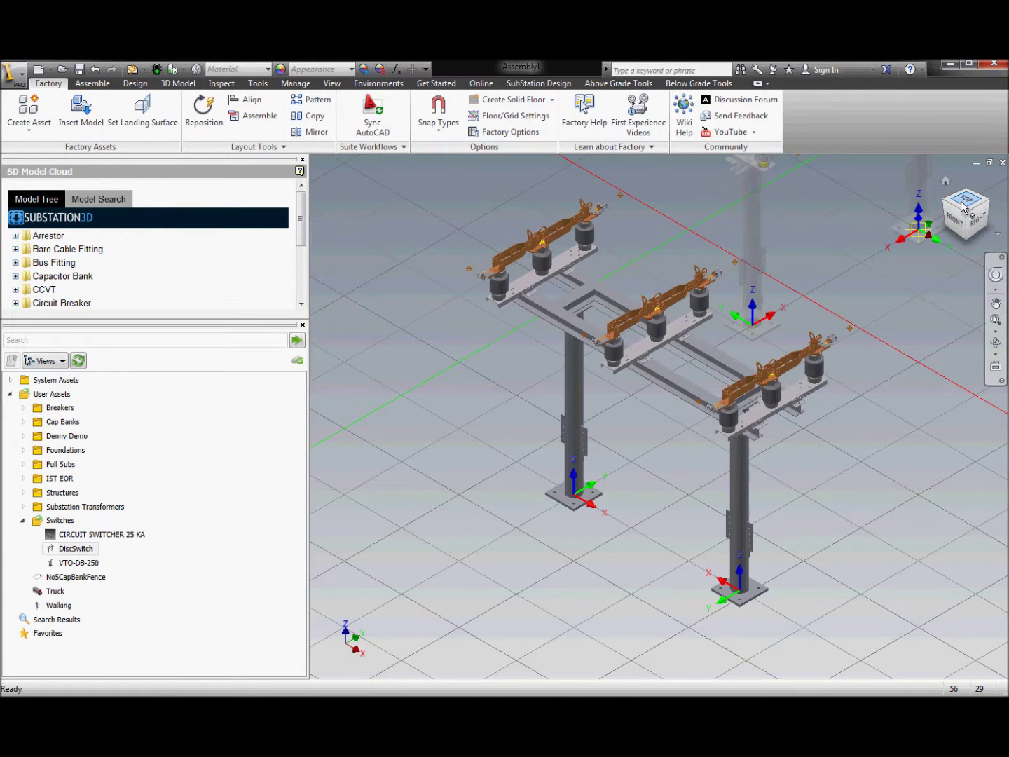
- Place a second DiscSwitch in line with the first on the other side of the green axis, with matching orientation, and finish the placement
click(966, 201)
scroll(553, 322, down, 3)
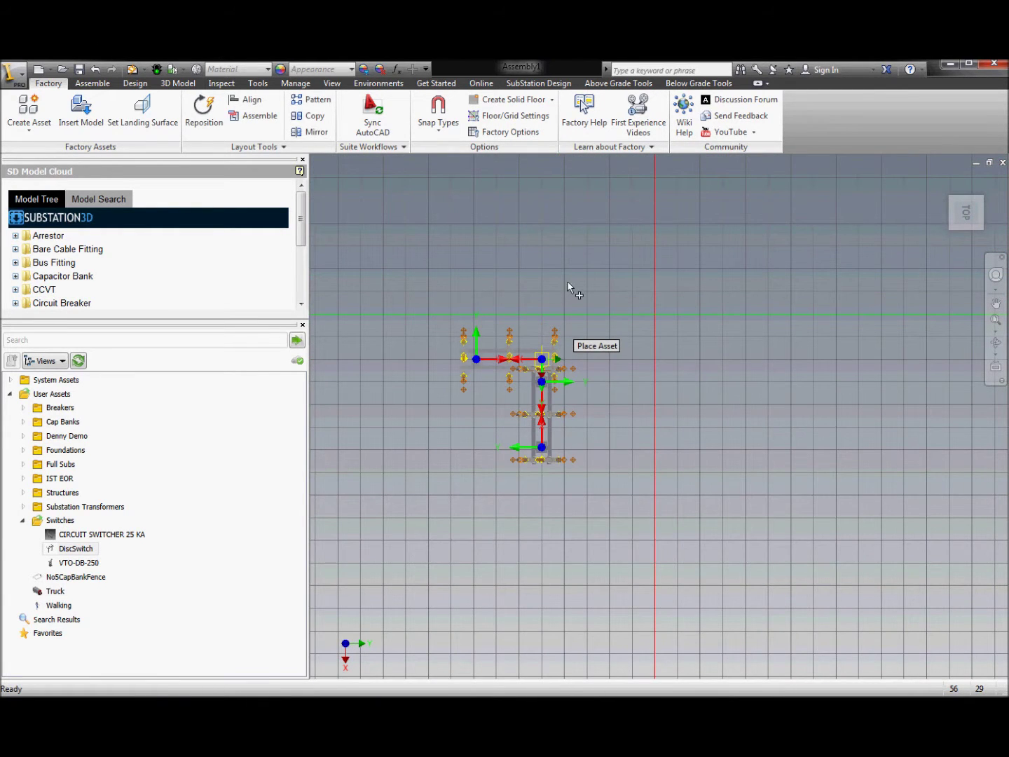
scroll(552, 225, down, 2)
click(545, 198)
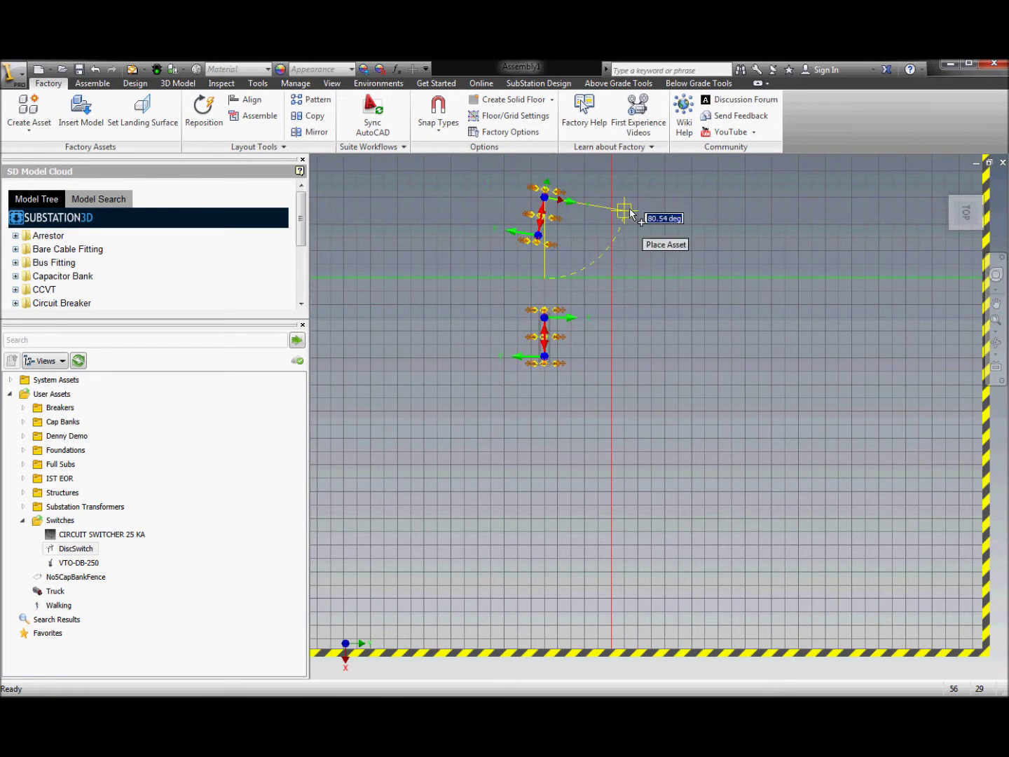
click(629, 211)
right_click(627, 319)
click(671, 338)
- Hide the UCS triads of the placed switches
click(331, 83)
click(42, 127)
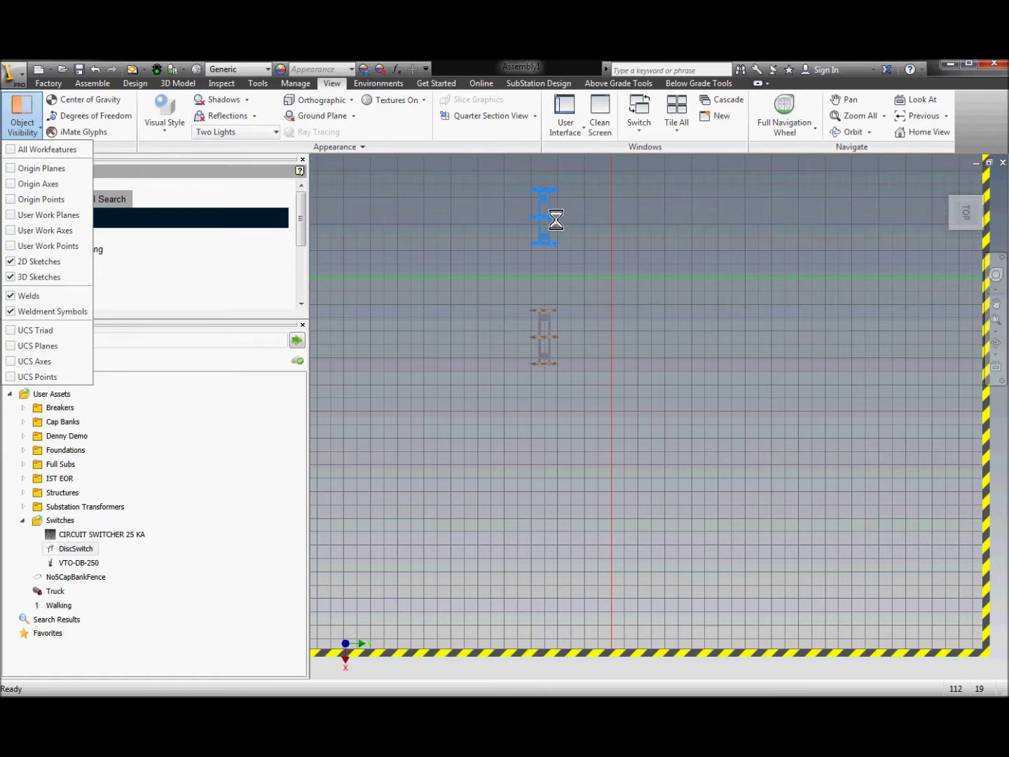
- Place CircuitBreaker.ipt from the SD Model Cloud's Circuit Breaker folder next to the DiscSwitch above the green axis
scroll(555, 220, up, 3)
click(995, 304)
drag(739, 307, 690, 387)
key(Escape)
drag(91, 321, 92, 382)
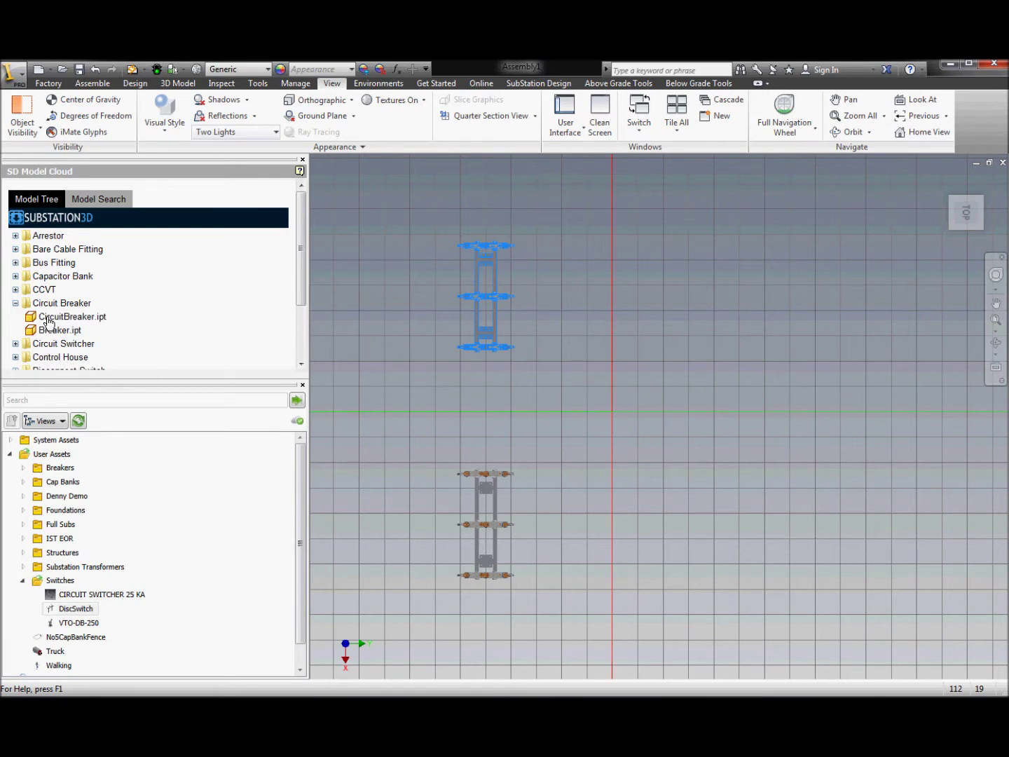
click(47, 319)
click(77, 191)
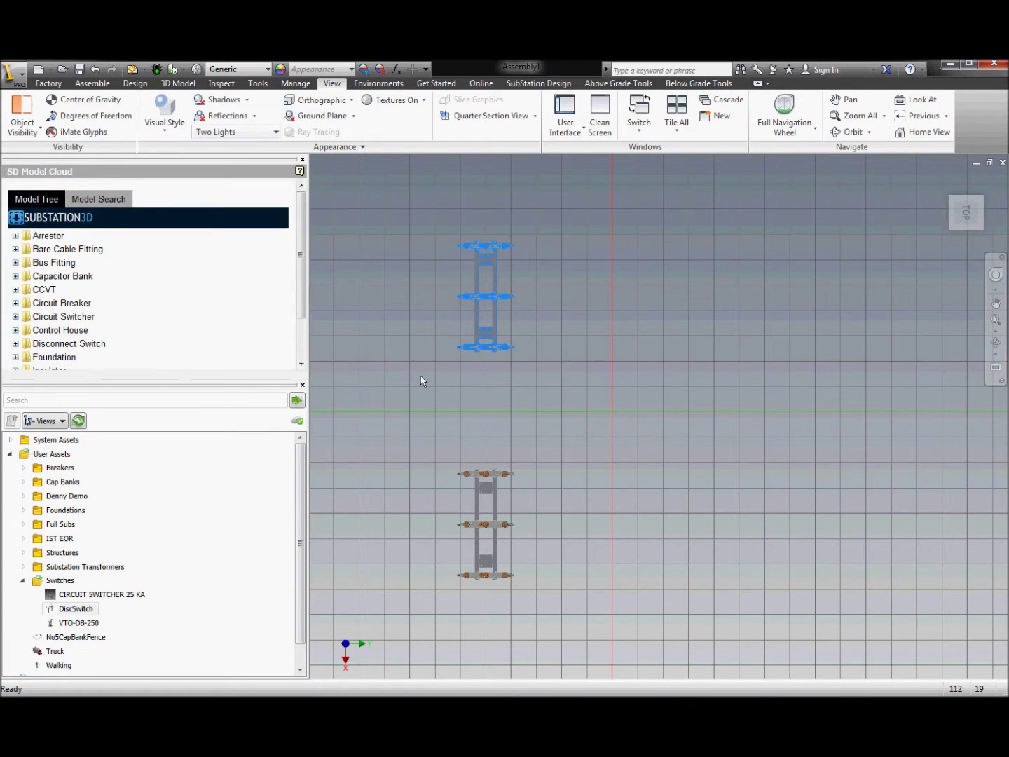
drag(807, 285, 763, 293)
- Rotate the placed circuit breaker so that one row of bushings faces the switch
right_click(763, 293)
mouse_move(774, 472)
click(856, 496)
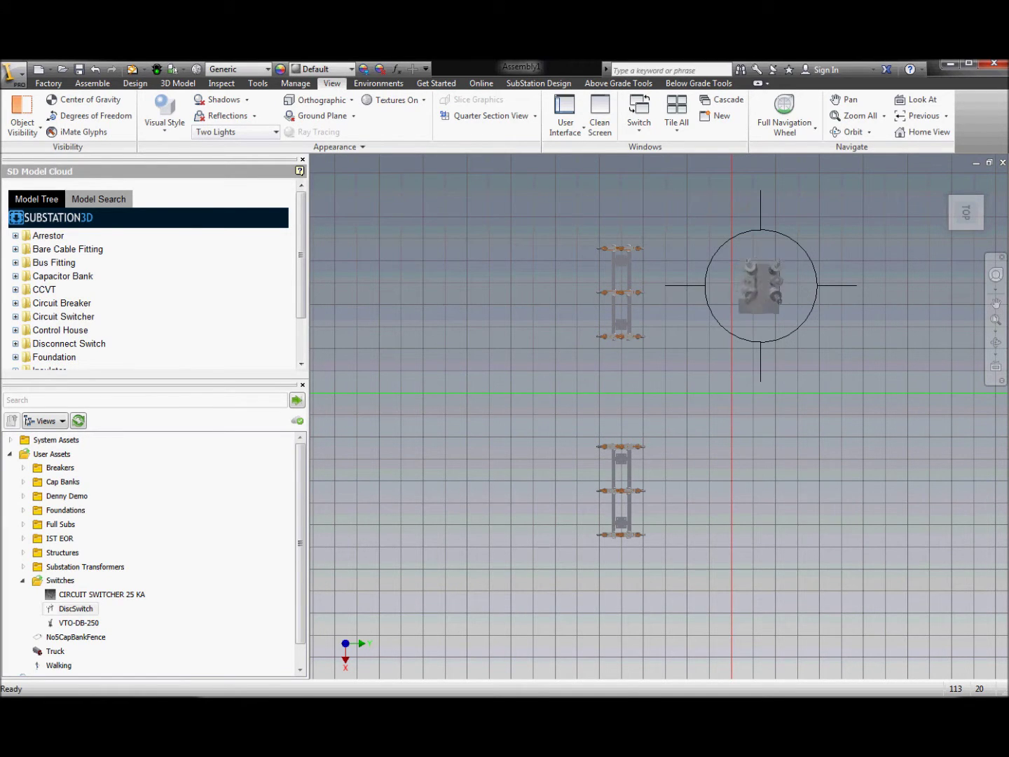
right_click(764, 281)
click(816, 256)
- Copy the circuit breaker, paste it beside the second switch below the green axis, and remove the surplus pasted copy
right_click(765, 309)
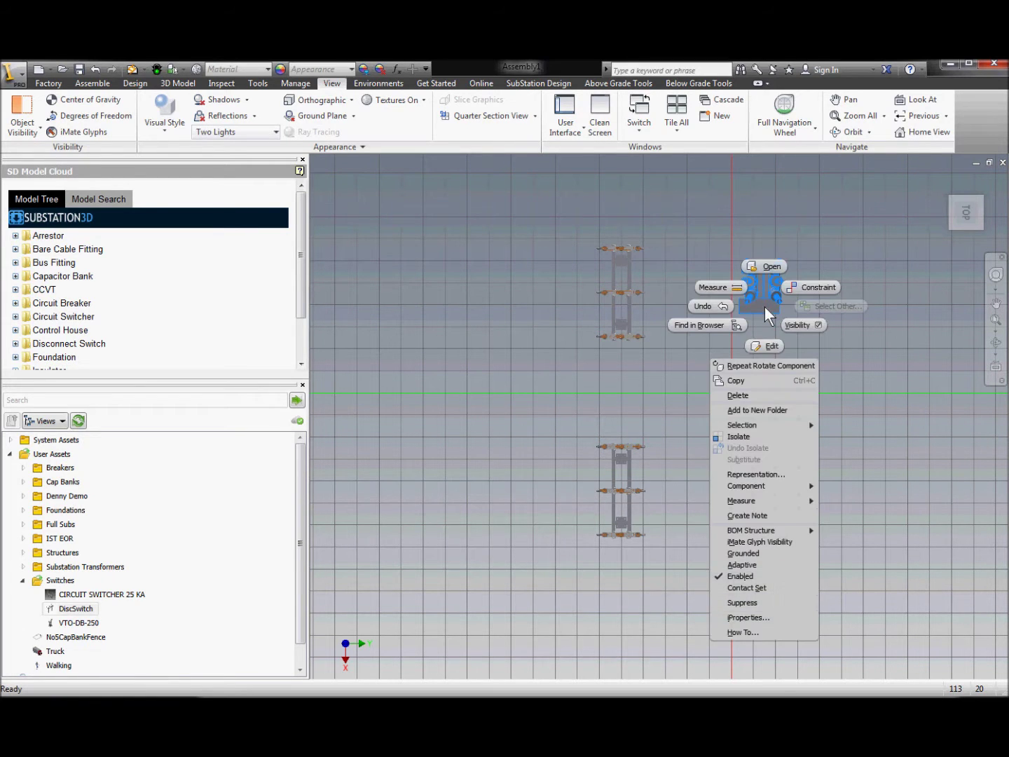
right_click(741, 377)
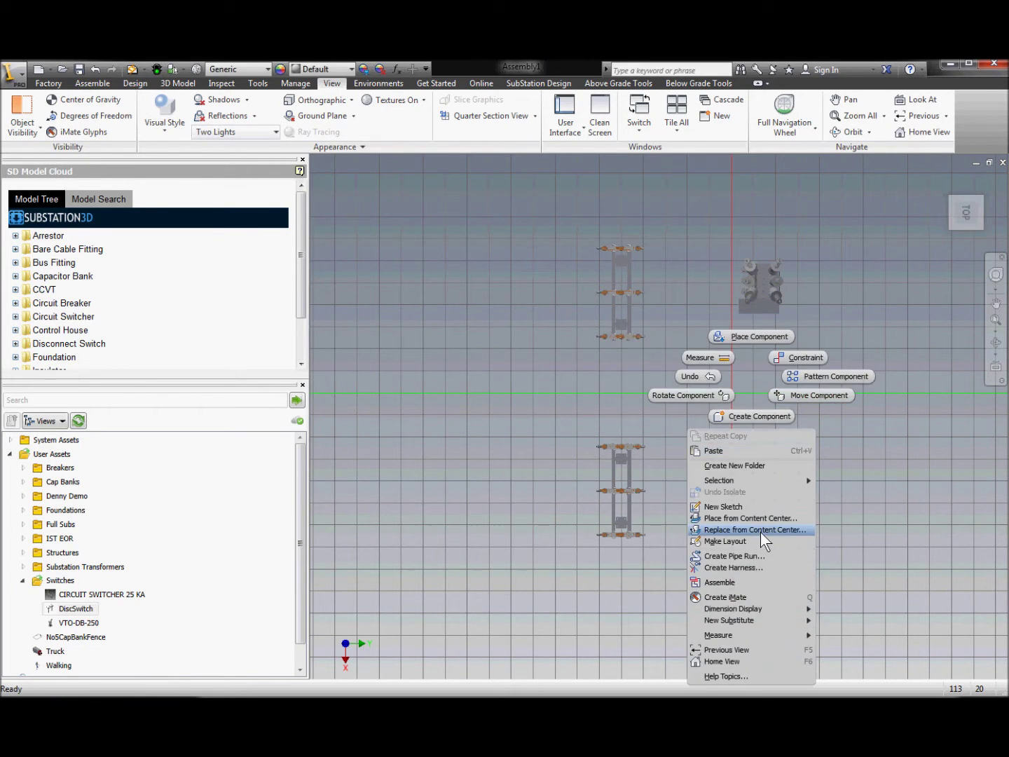
click(728, 449)
right_click(762, 464)
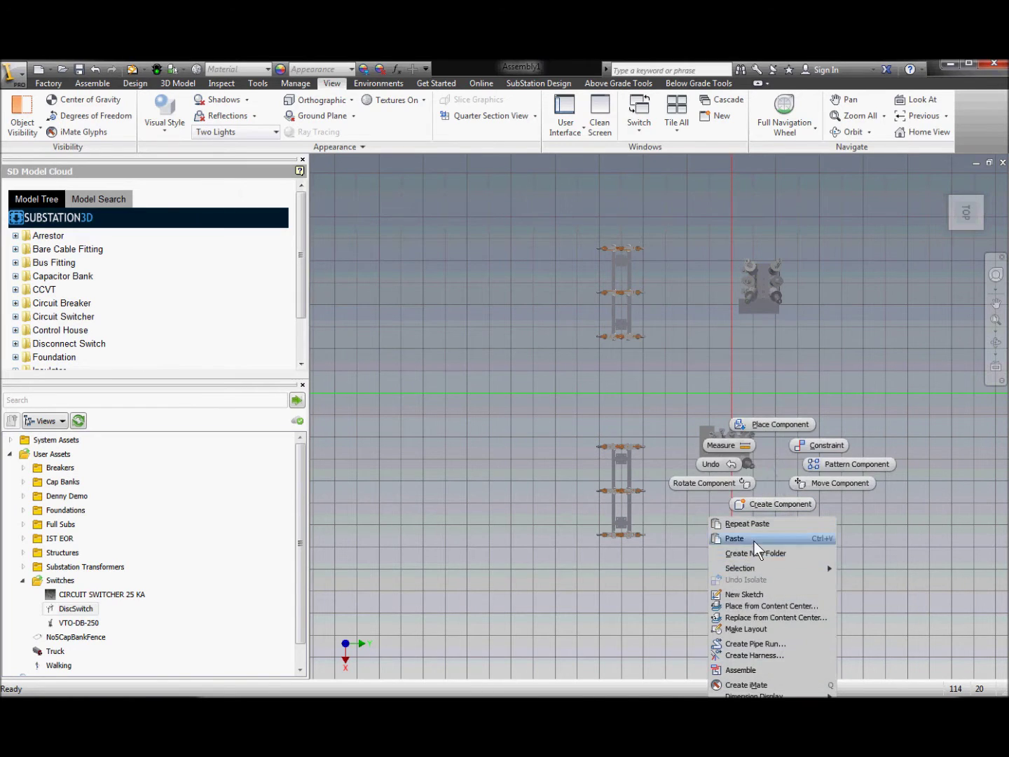
click(753, 538)
click(763, 456)
right_click(771, 463)
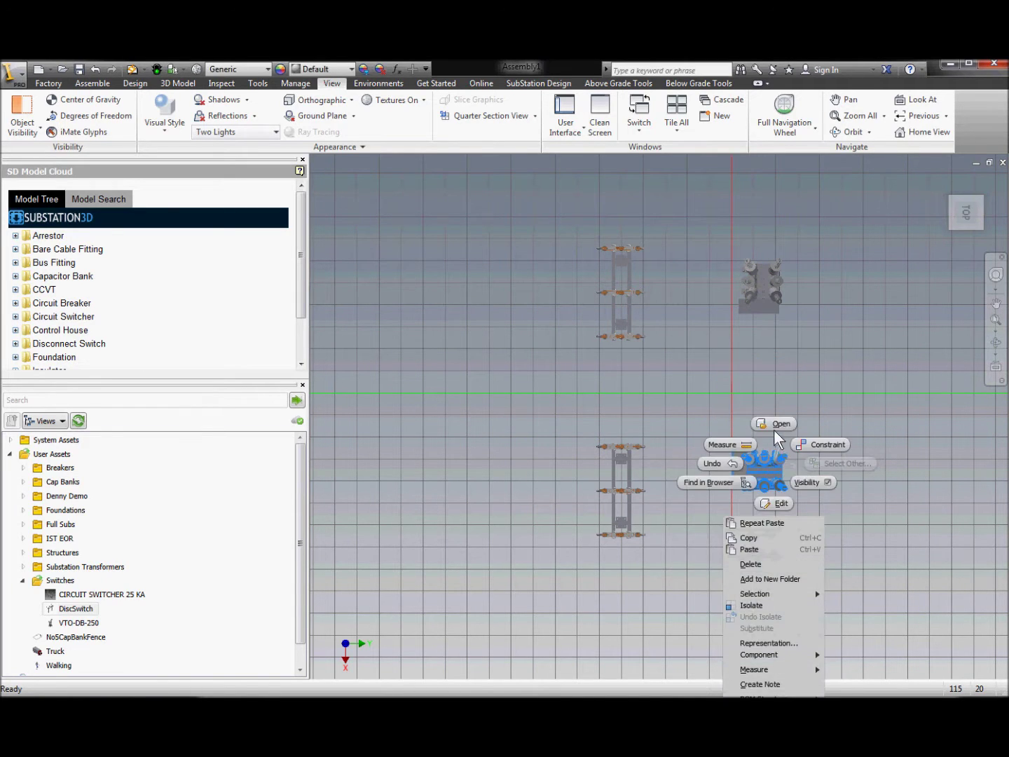
click(772, 549)
click(764, 483)
- Rotate the pasted circuit breaker to match the orientation of the first breaker
right_click(766, 484)
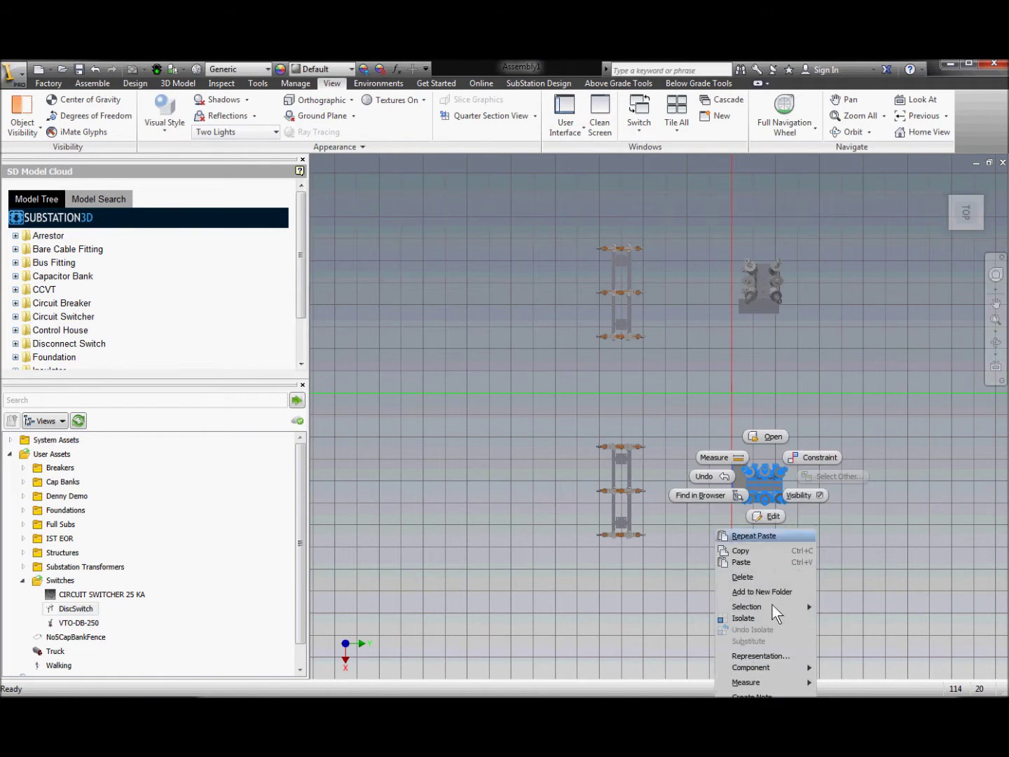
click(773, 654)
key(Escape)
right_click(746, 464)
mouse_move(772, 657)
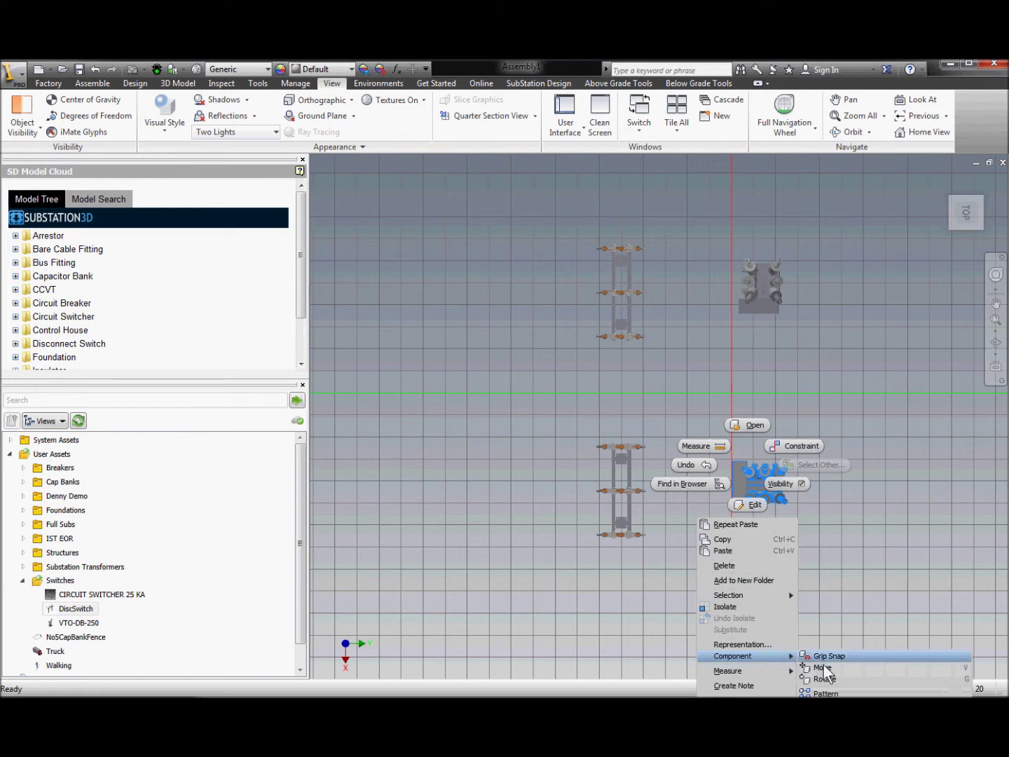
click(824, 677)
right_click(823, 371)
click(831, 338)
- Add Bare Cable 45 fittings to the three switch-side bushing terminals of the pasted circuit breaker
click(995, 343)
drag(770, 418, 732, 308)
scroll(686, 393, down, 8)
key(Escape)
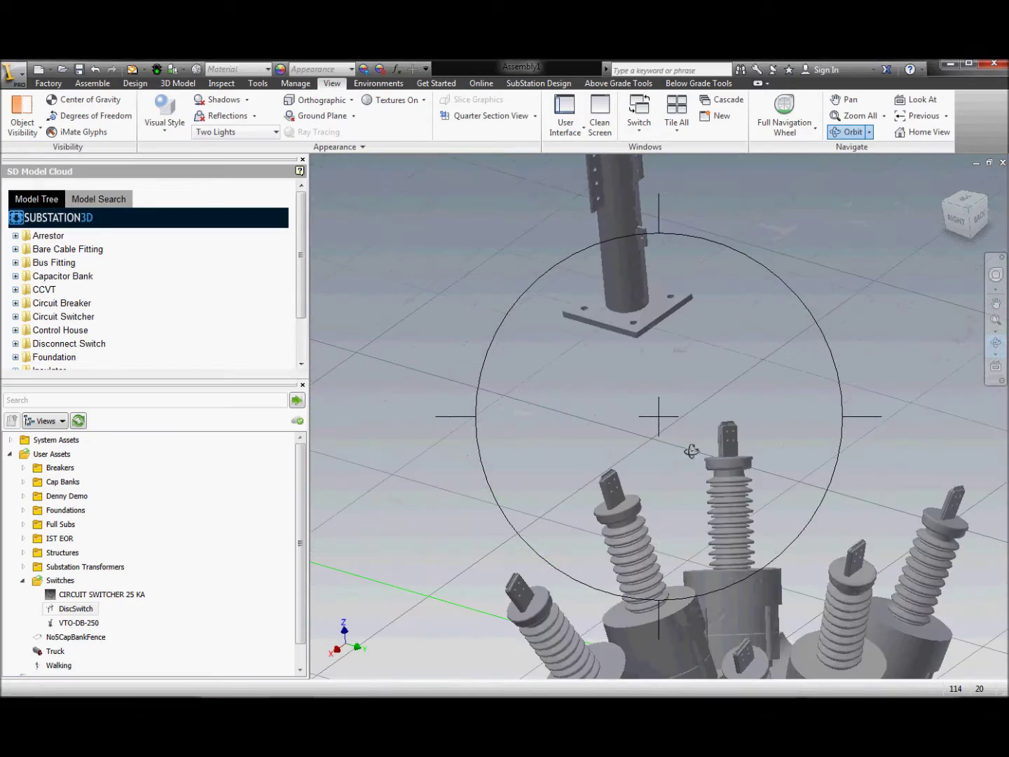
click(646, 85)
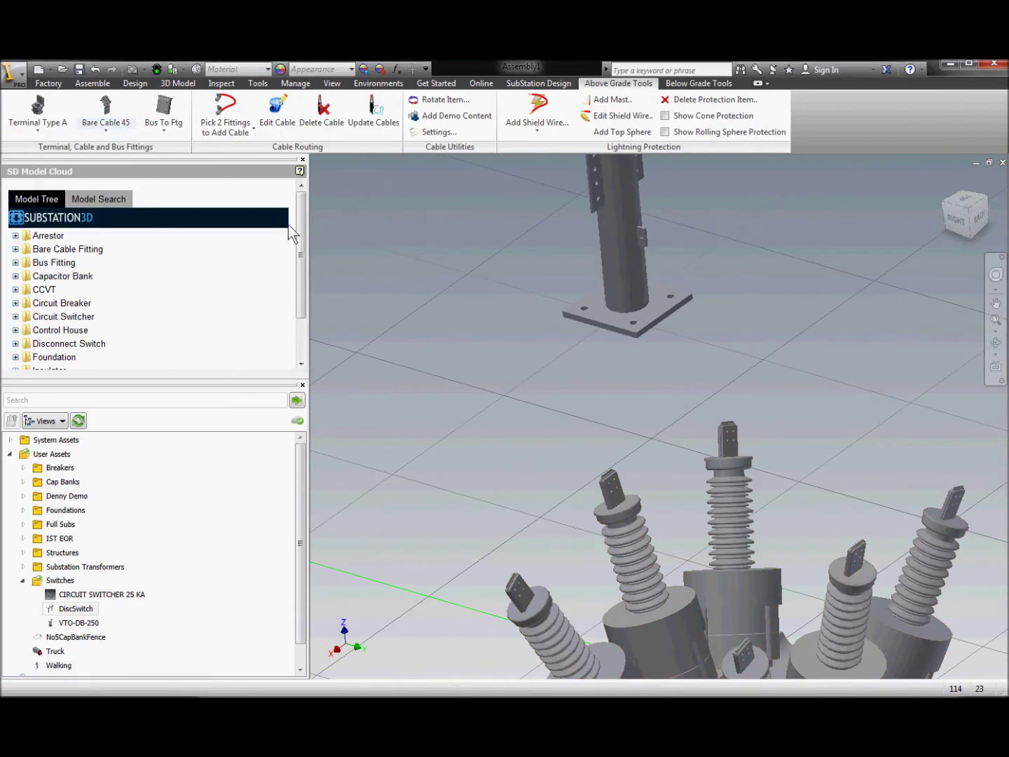
click(996, 343)
drag(687, 481, 612, 248)
scroll(575, 417, up, 5)
drag(576, 417, 709, 378)
scroll(818, 413, down, 5)
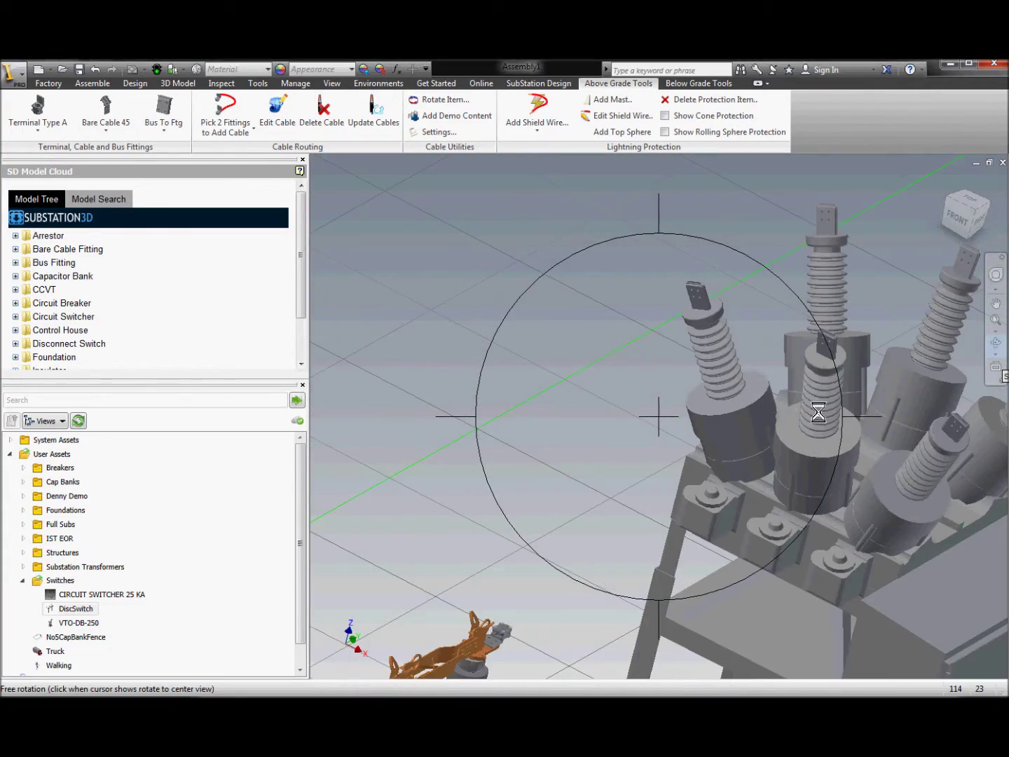
right_click(744, 304)
click(791, 303)
click(631, 237)
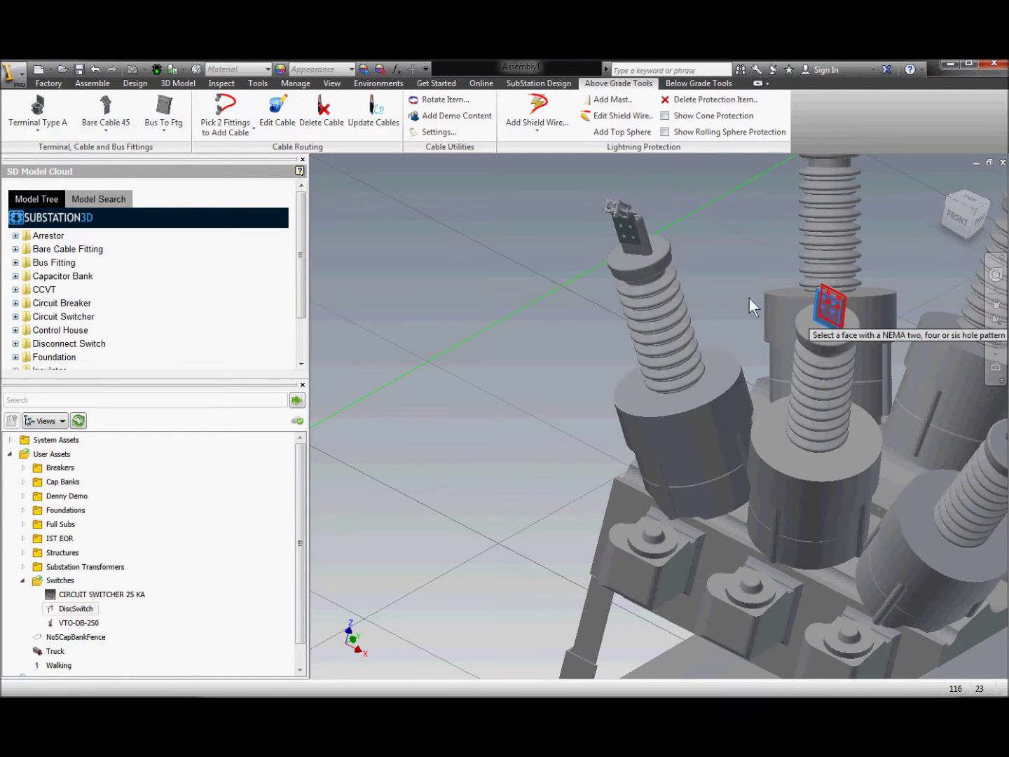
scroll(748, 297, down, 5)
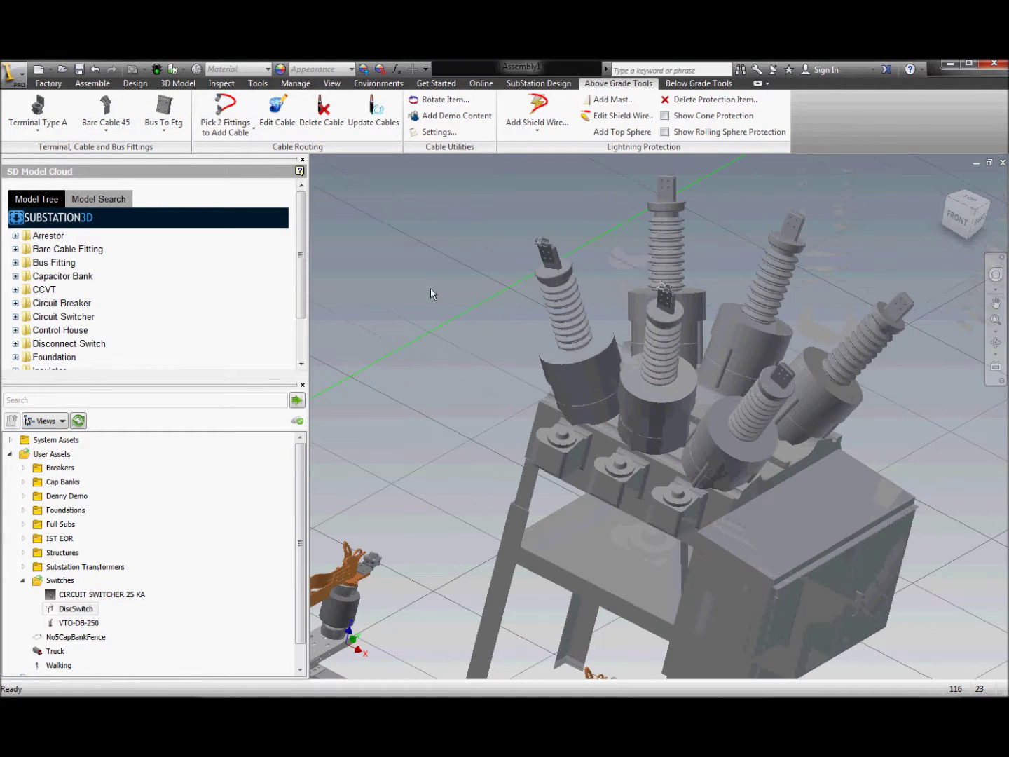
click(785, 376)
- Add a Bare Cable 45 fitting to the farthest switch-side bushing terminal of the original circuit breaker
click(995, 343)
drag(788, 382, 602, 329)
scroll(659, 417, down, 5)
scroll(408, 171, up, 4)
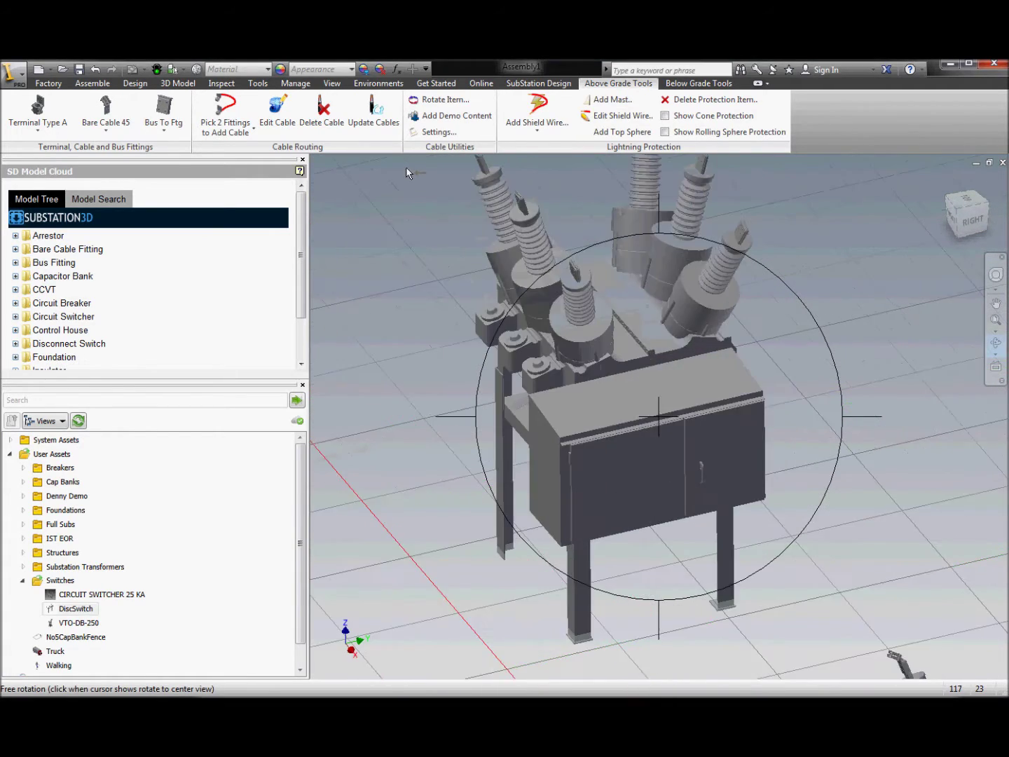
middle_drag(407, 171, 462, 248)
scroll(462, 248, down, 1)
scroll(483, 254, up, 3)
key(Escape)
click(109, 115)
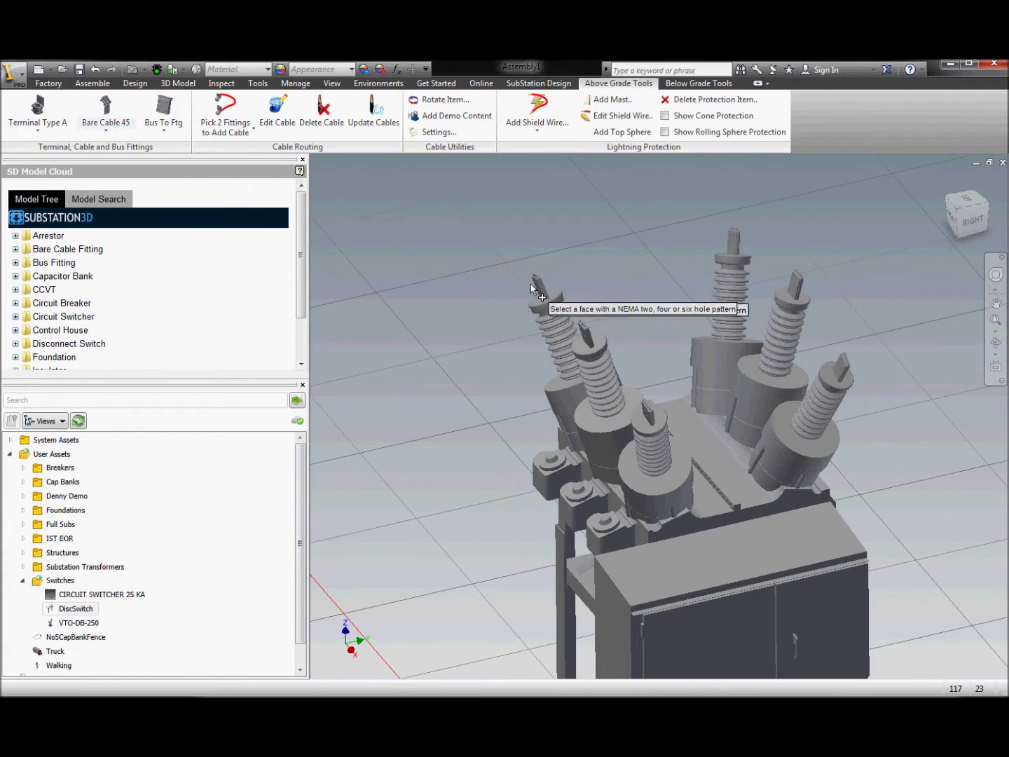
scroll(533, 284, up, 4)
click(551, 280)
- Add Bare Cable 45 fittings to the remaining two switch-side bushing terminals of the original circuit breaker
scroll(486, 266, down, 4)
scroll(606, 387, up, 3)
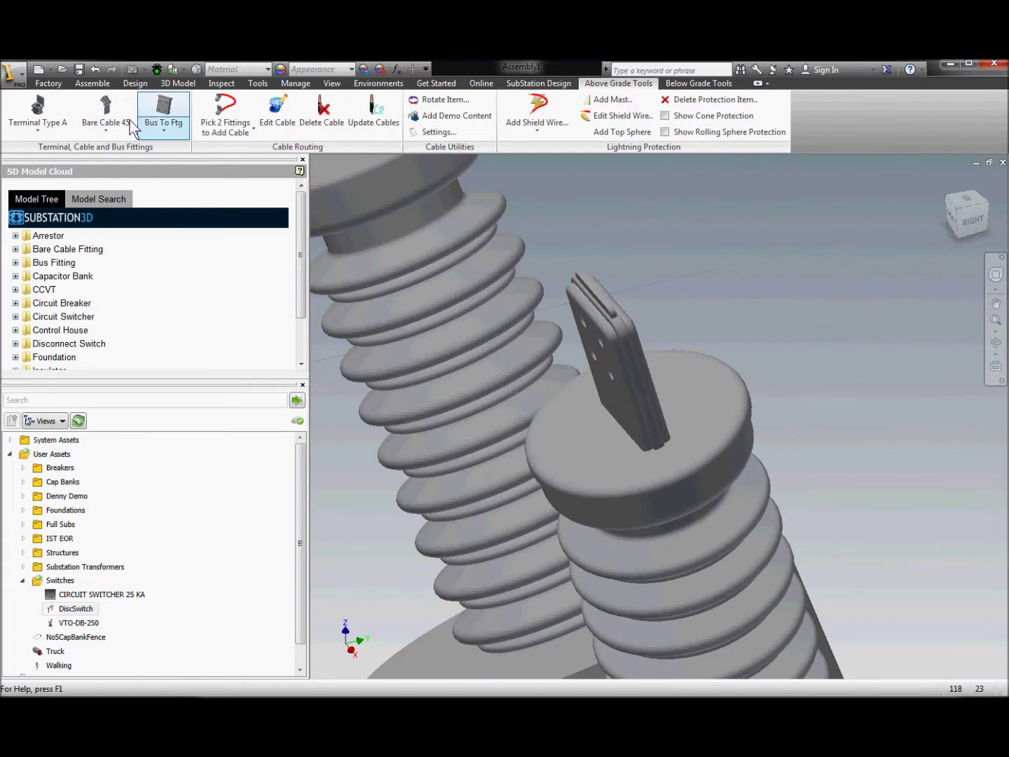
click(601, 339)
scroll(589, 265, down, 3)
scroll(589, 265, up, 3)
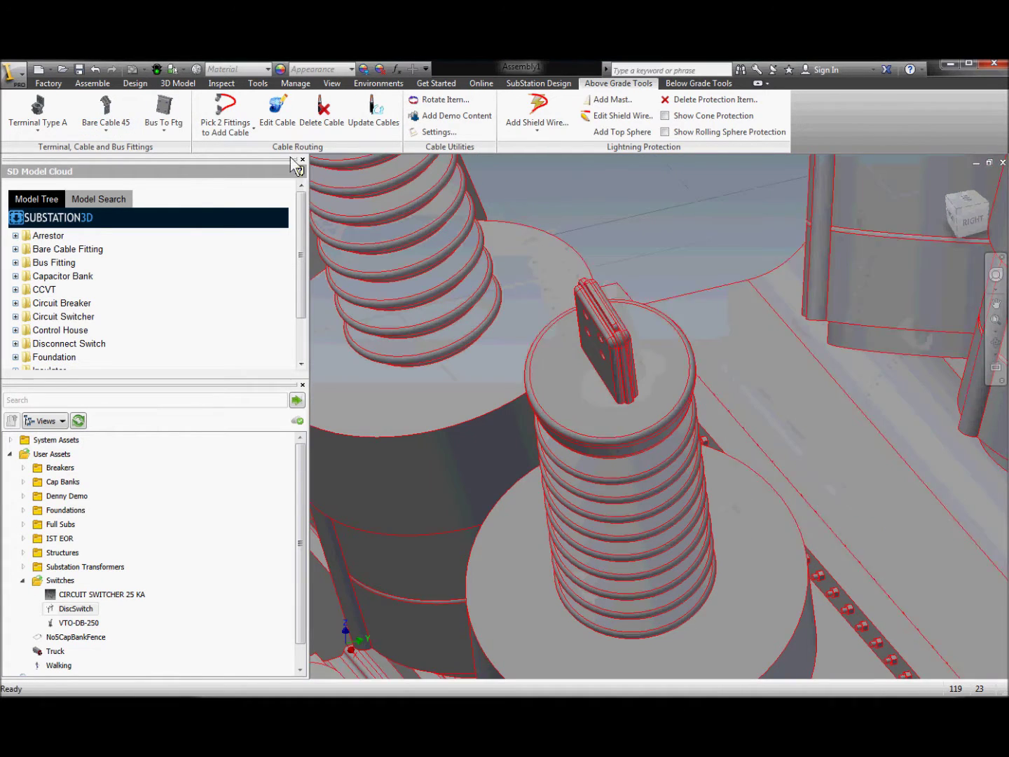
click(597, 350)
scroll(622, 241, down, 2)
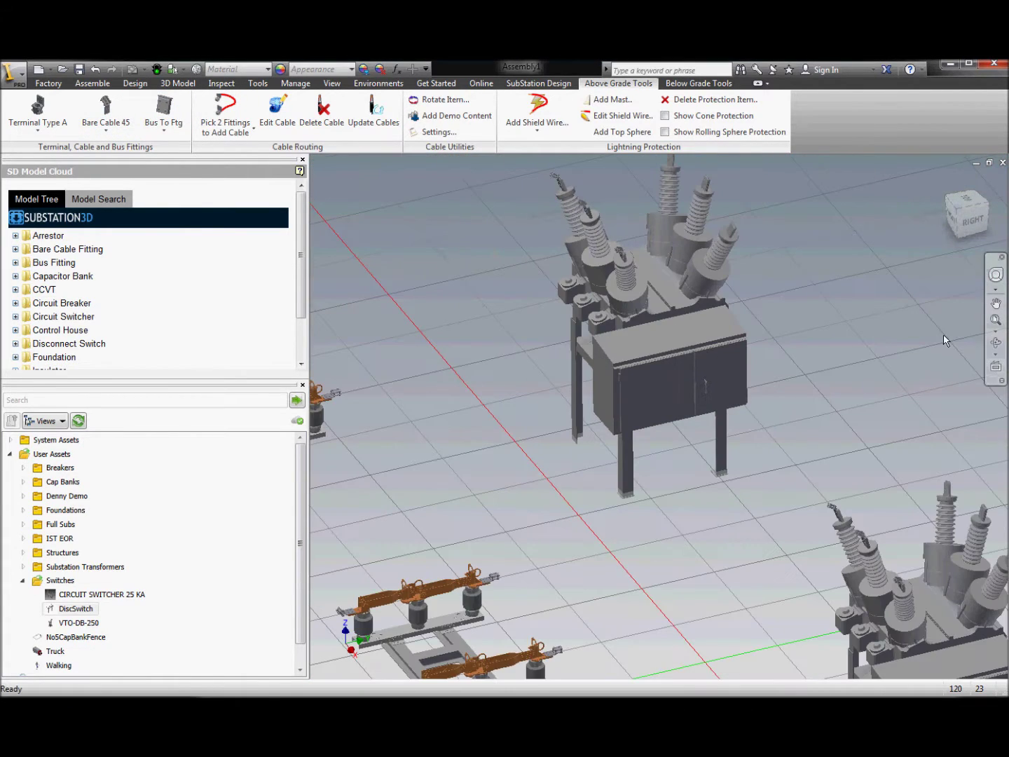
- Route a cable from the farthest-phase fitting of the near switch to the matching fitting on its circuit breaker
click(992, 348)
scroll(659, 416, down, 5)
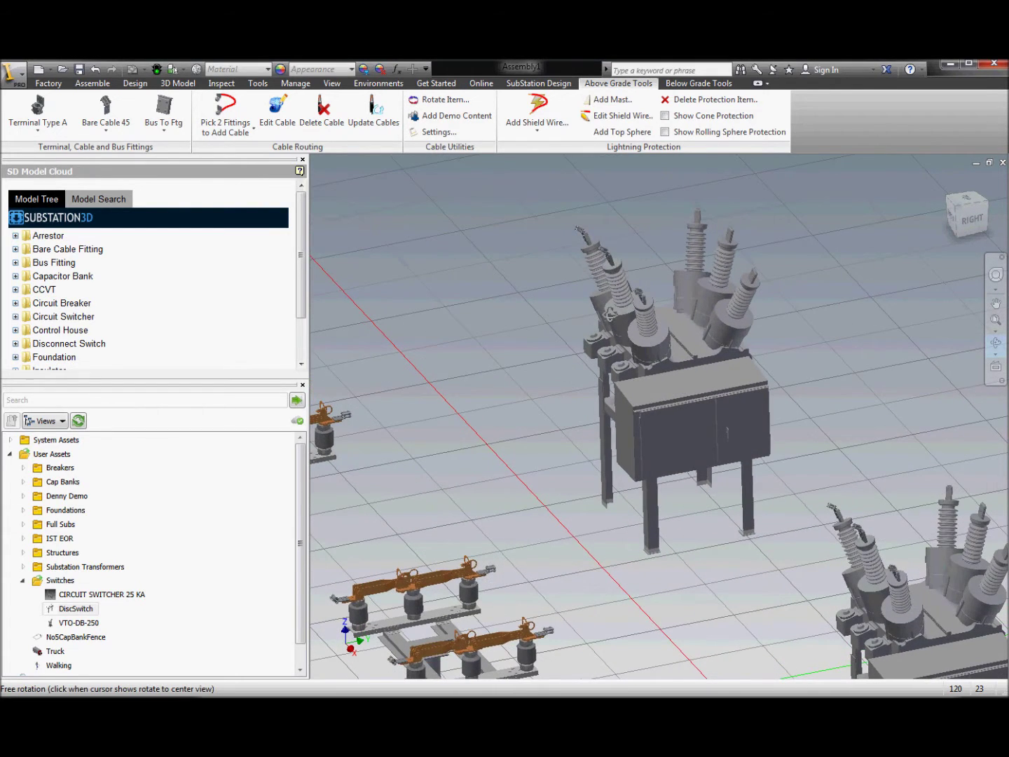
scroll(696, 515, up, 4)
right_click(695, 517)
click(742, 522)
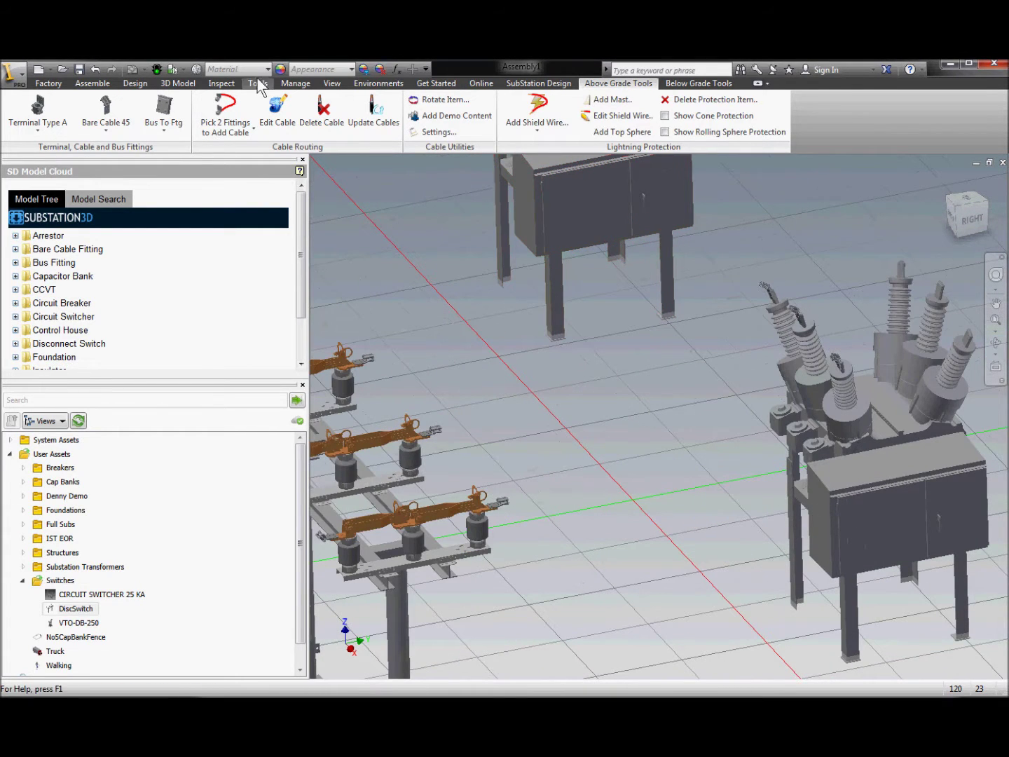
click(247, 109)
click(365, 359)
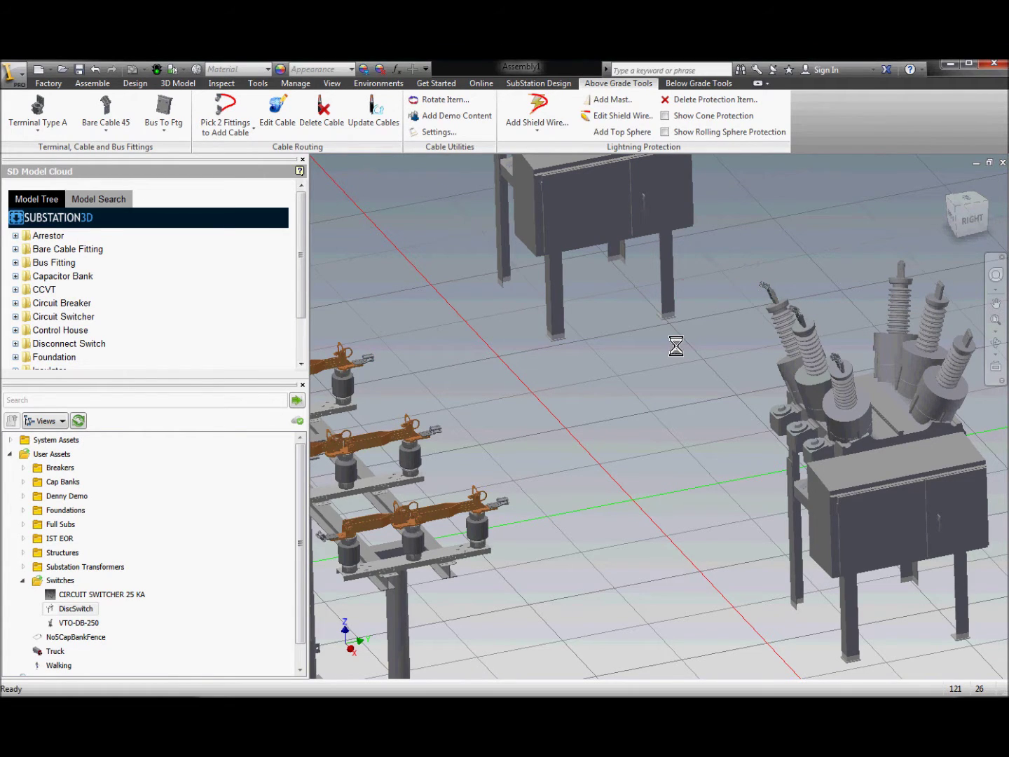
- Route cables between the near switch's middle and closest phase fittings and the matching fittings on its circuit breaker
click(224, 109)
click(431, 430)
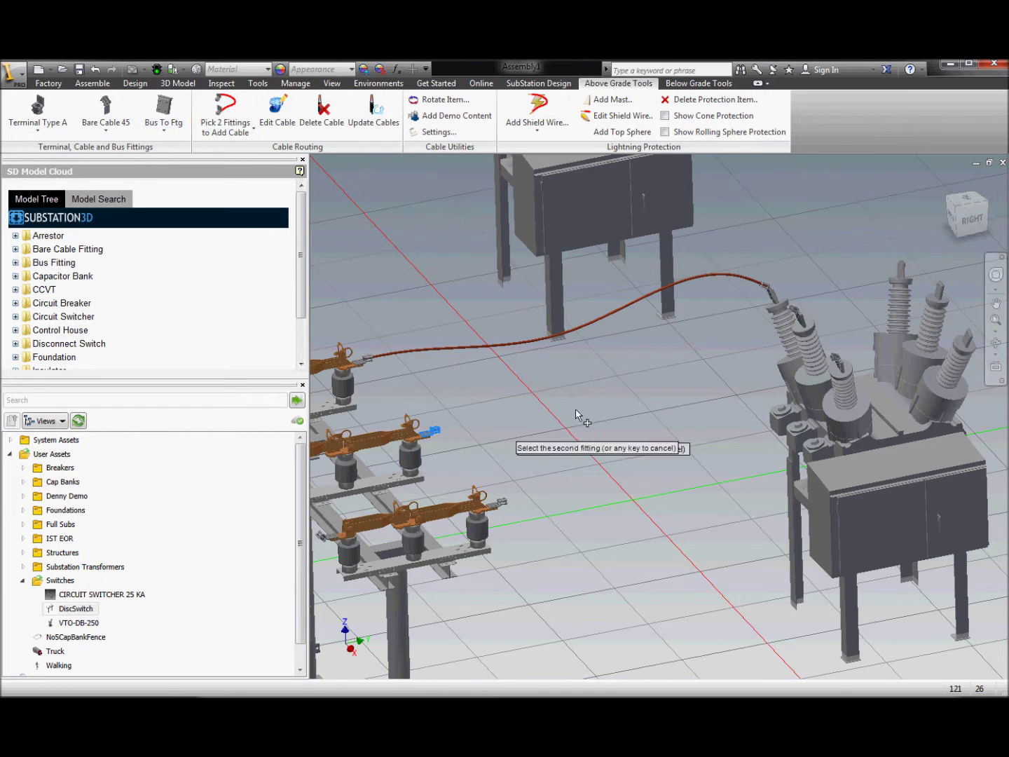
click(794, 310)
click(224, 110)
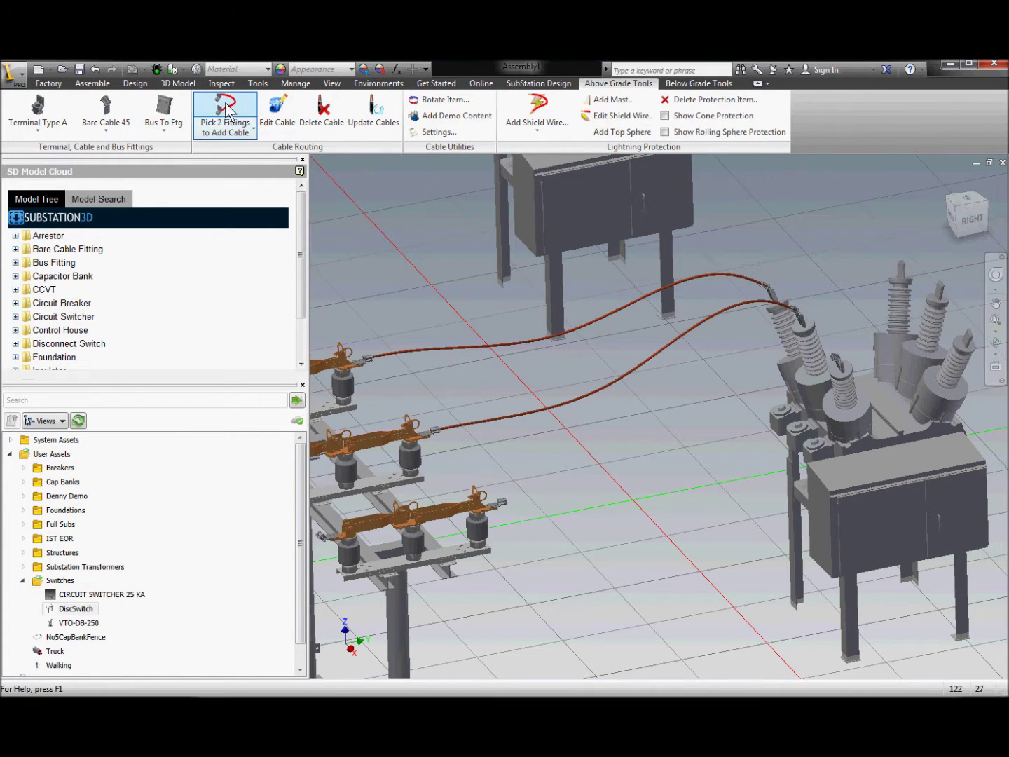
click(499, 502)
click(837, 359)
- Route a cable from the farthest-phase fitting of the far switch to the matching fitting on the far circuit breaker
scroll(769, 576, down, 3)
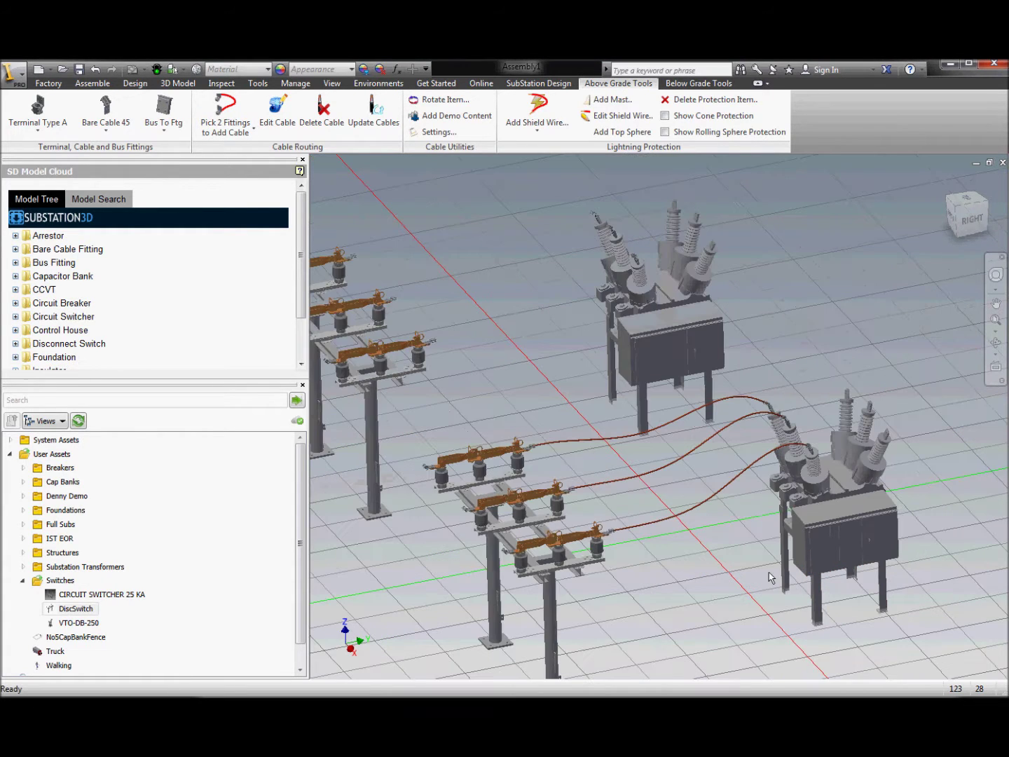
scroll(399, 191, up, 4)
scroll(525, 245, down, 3)
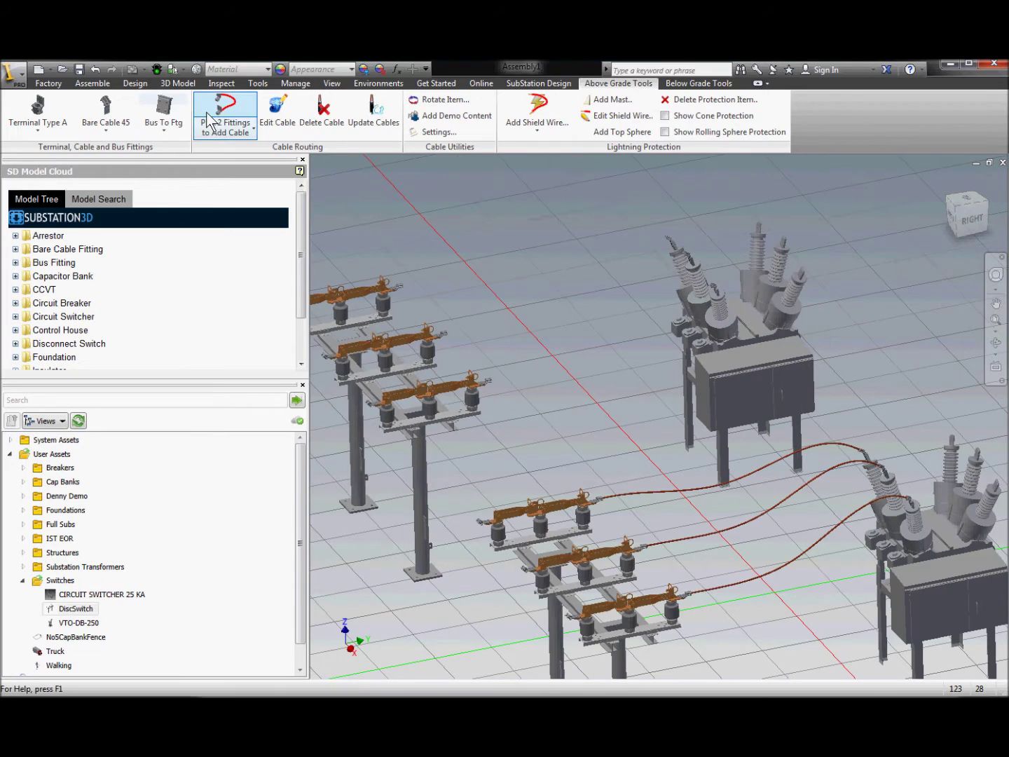
click(399, 285)
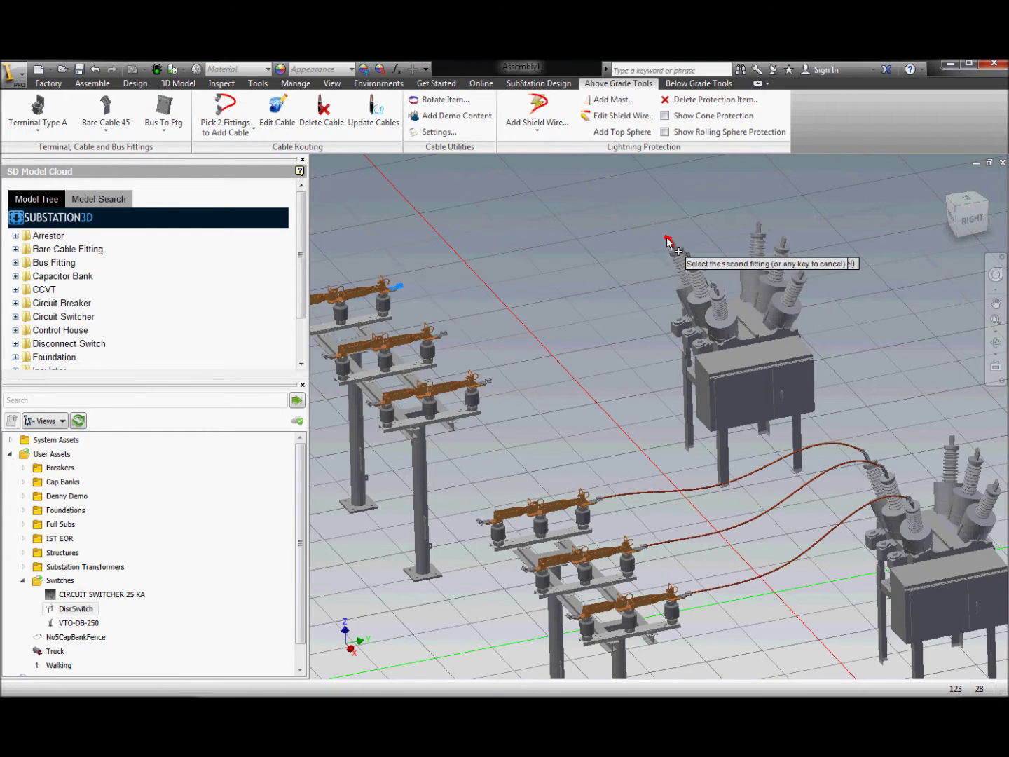
scroll(594, 309, down, 2)
scroll(593, 308, up, 3)
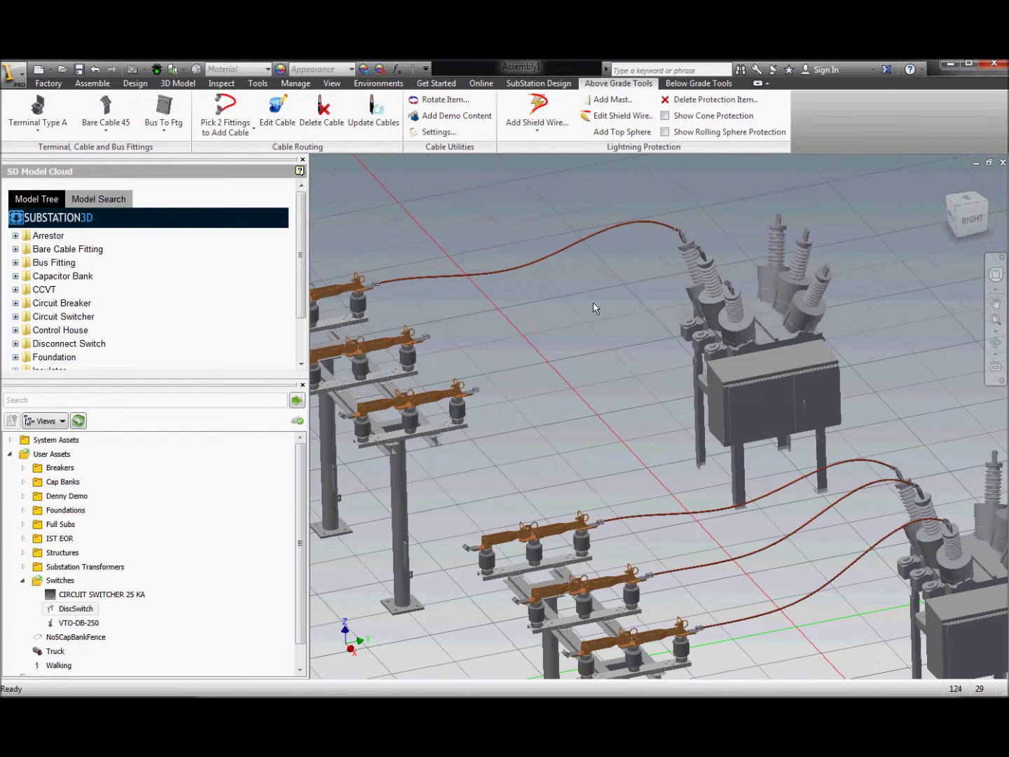
- Route cables from the far switch's middle and closest phase fittings to the matching fittings on the far circuit breaker
click(225, 119)
click(422, 336)
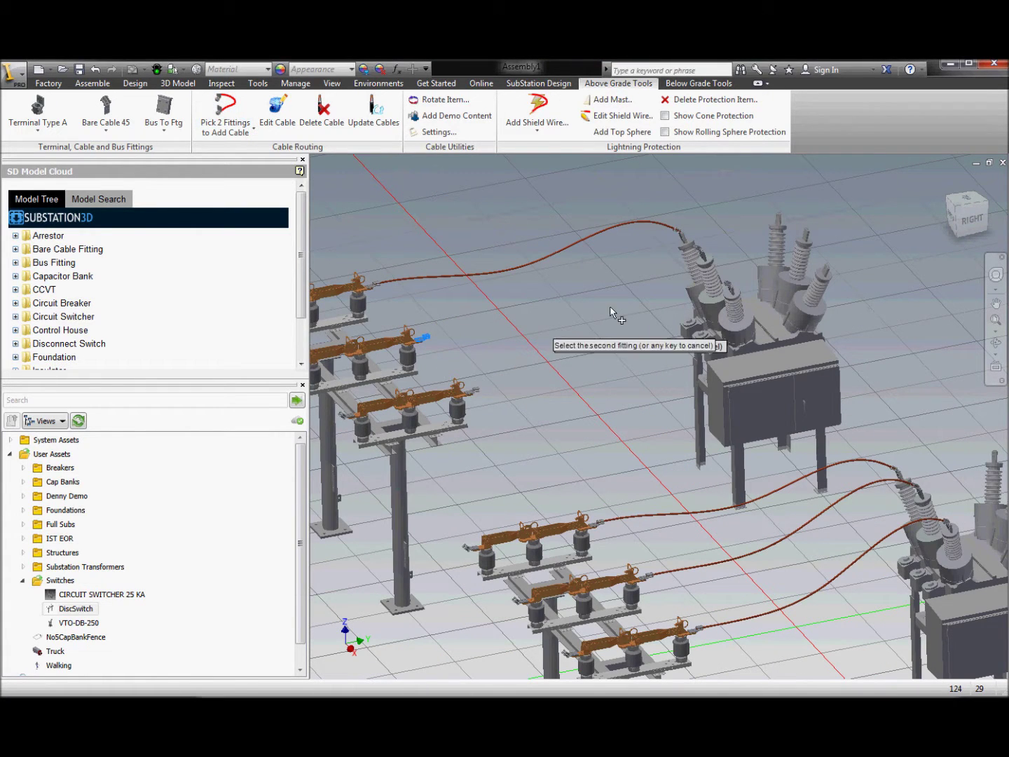
click(698, 250)
click(242, 117)
click(475, 389)
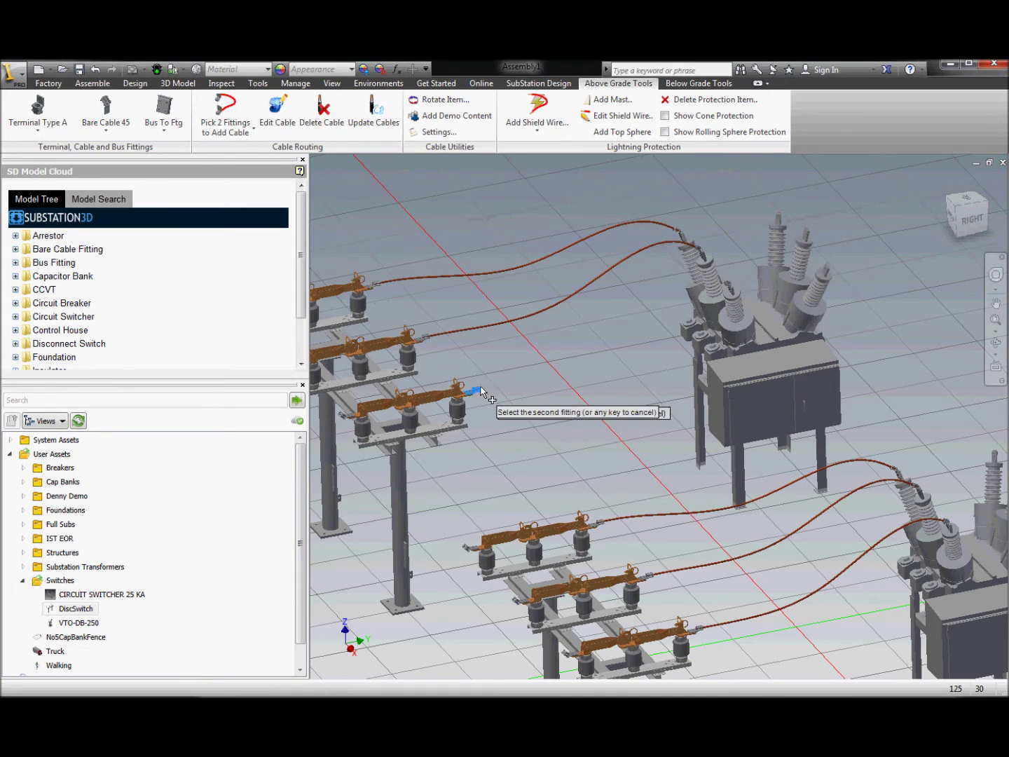
click(735, 286)
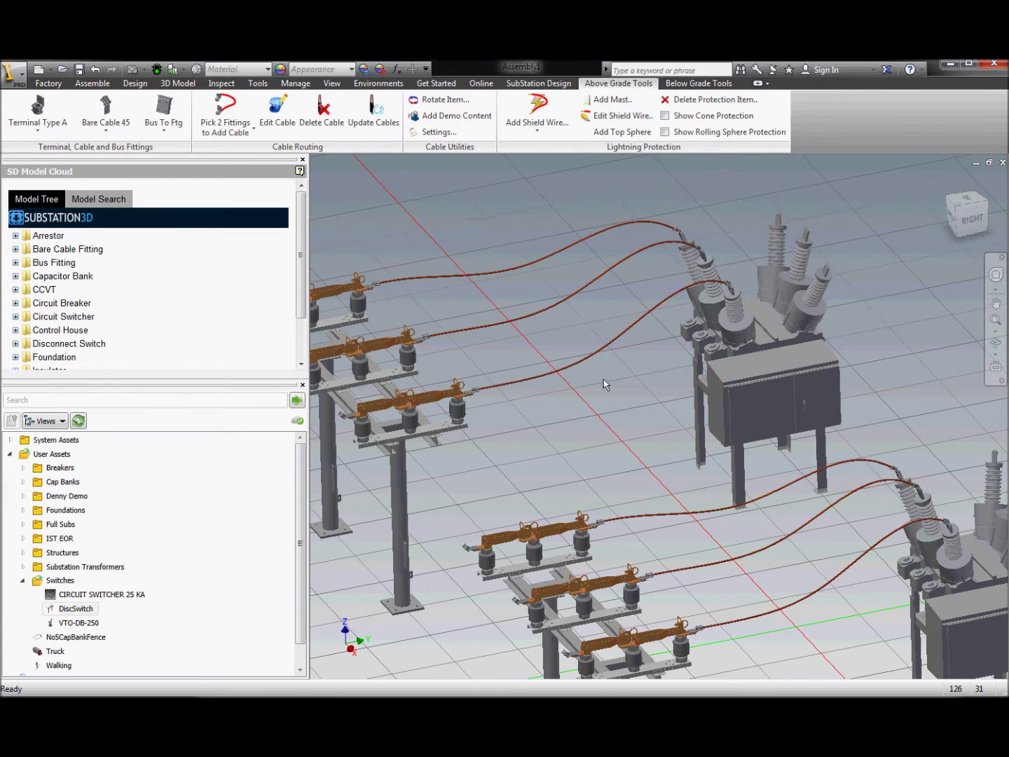
- Move both circuit breakers closer to their switches in the top view
scroll(605, 384, down, 3)
click(994, 343)
drag(813, 409, 714, 502)
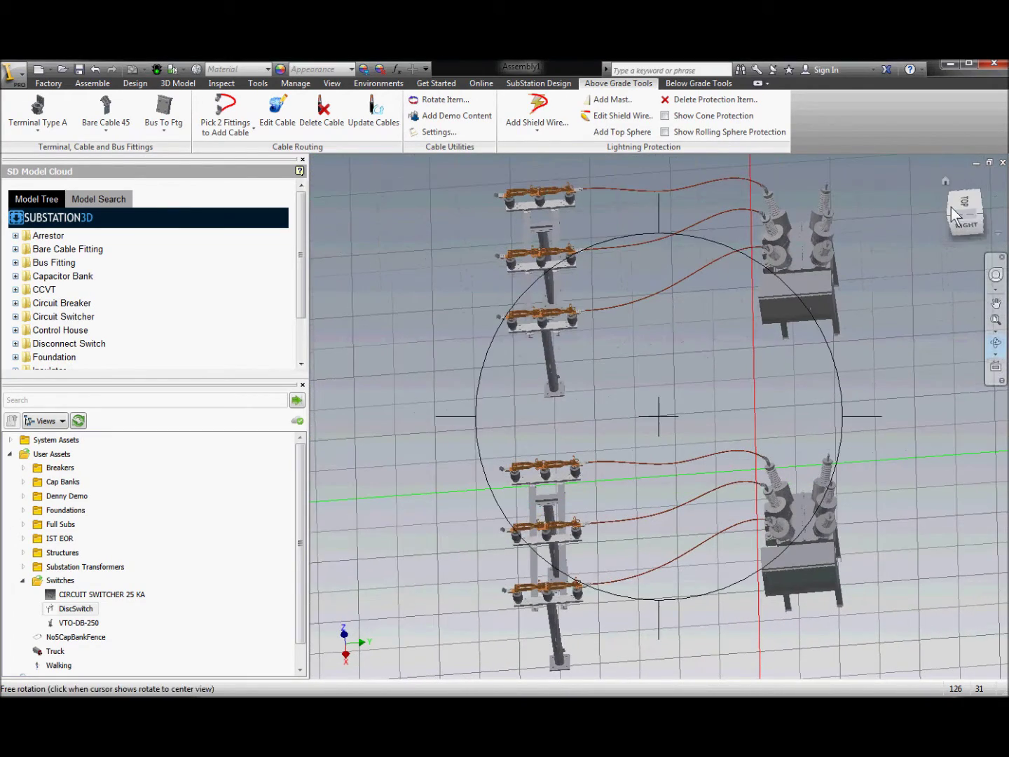
click(962, 207)
right_click(770, 367)
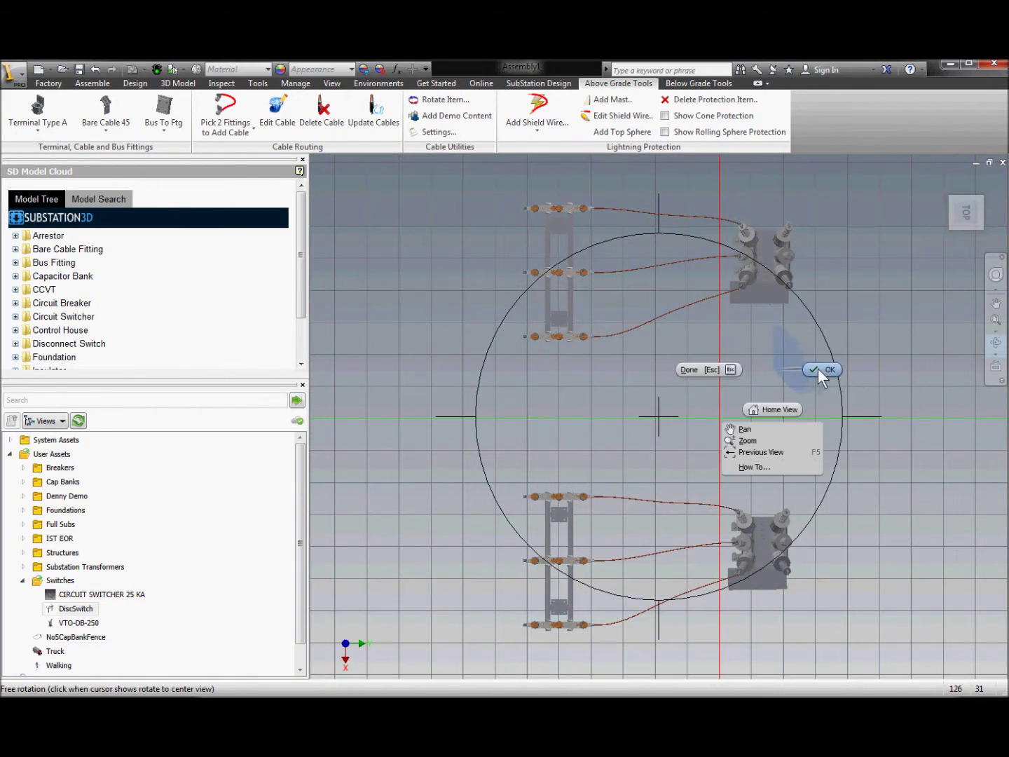
click(732, 426)
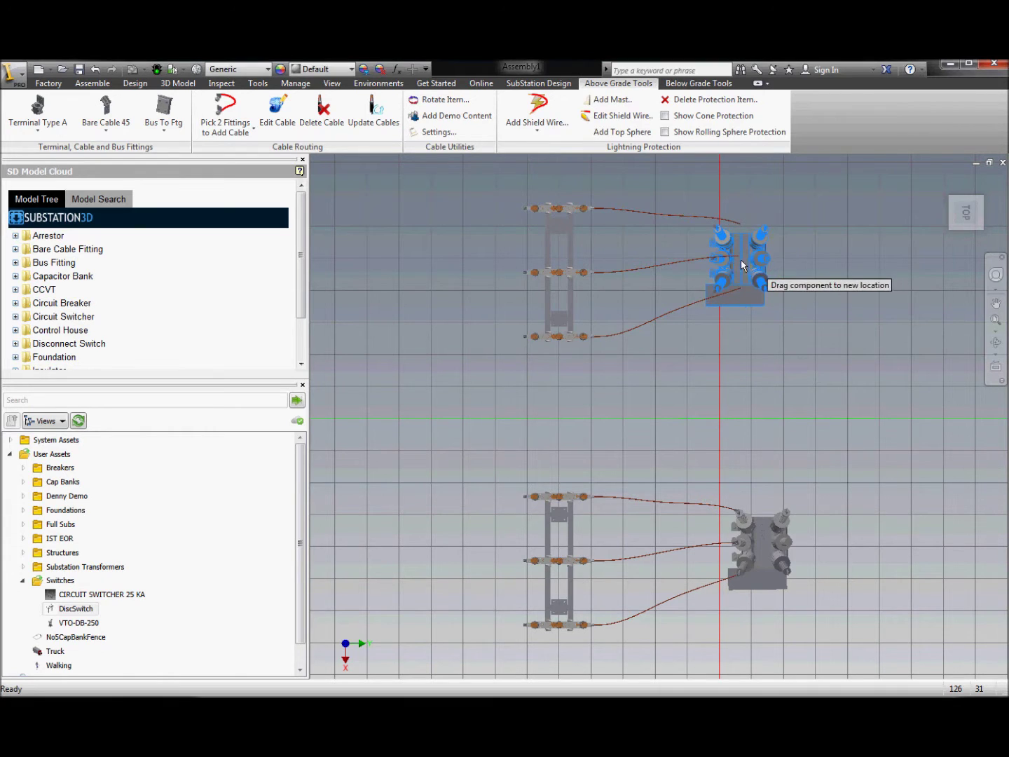
drag(740, 261, 727, 265)
drag(765, 558, 726, 561)
- Update the routed cables so they follow both circuit breakers' new positions
click(991, 352)
drag(773, 379, 767, 252)
drag(707, 290, 579, 281)
scroll(627, 279, down, 3)
right_click(628, 286)
click(672, 288)
click(375, 112)
click(550, 365)
click(493, 390)
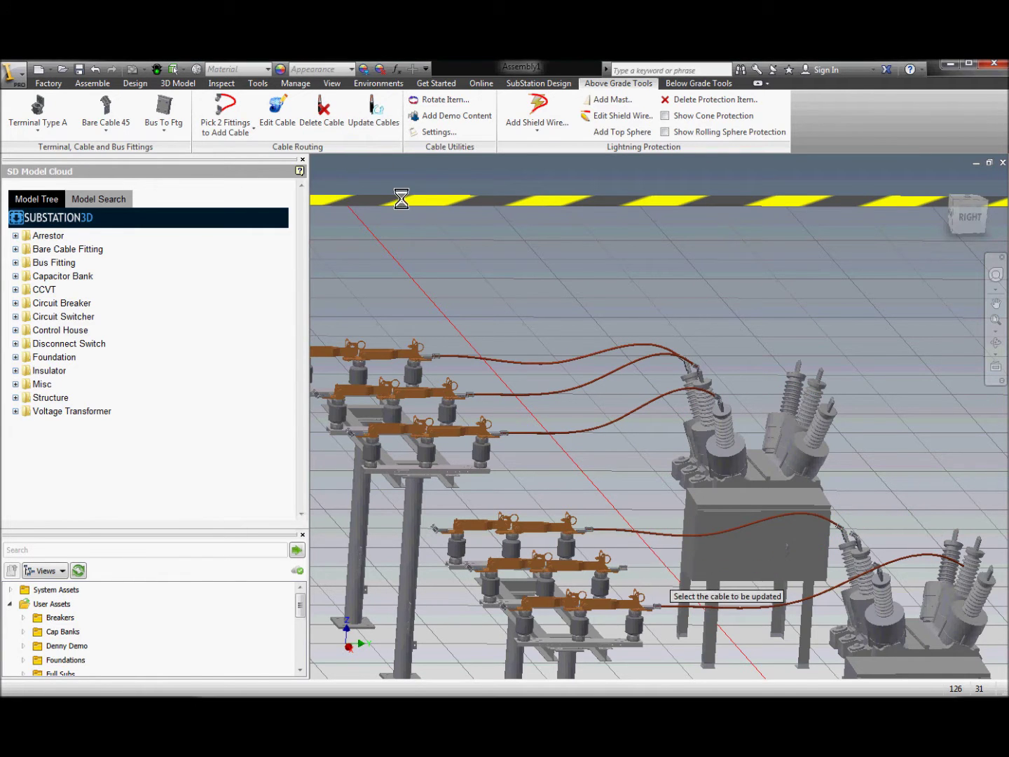
click(755, 608)
key(Escape)
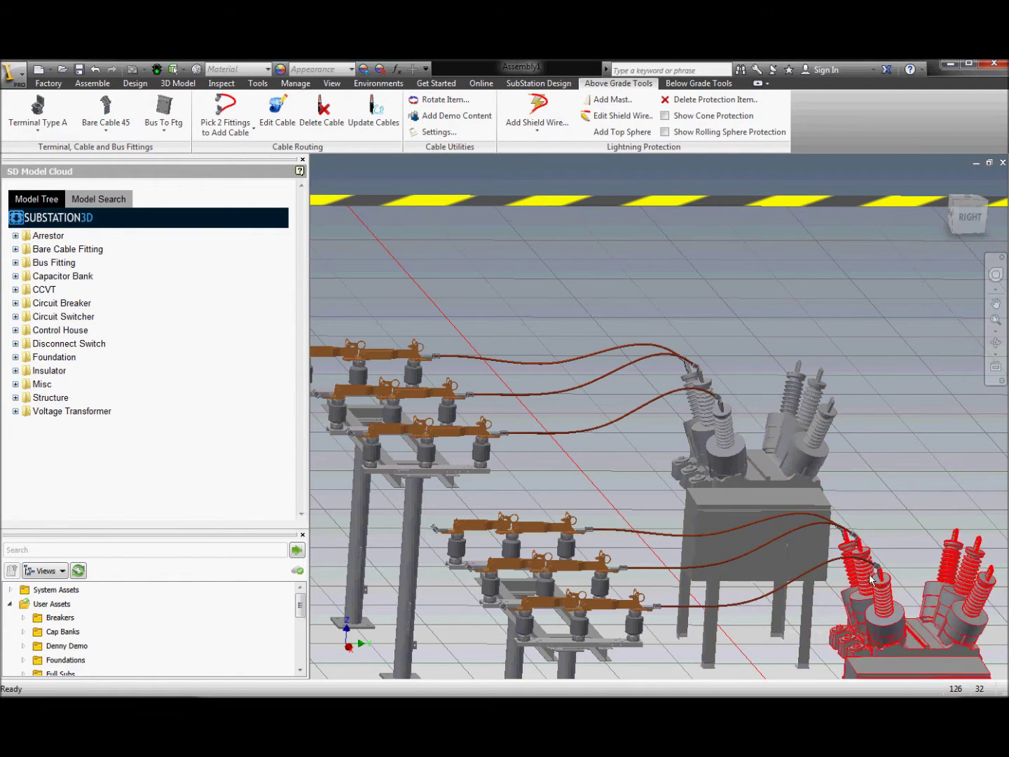
- Sync the demostation assembly to AutoCAD as a 2D layout drawing
scroll(911, 489, up, 3)
click(995, 343)
drag(799, 435, 589, 480)
scroll(649, 445, up, 2)
right_click(593, 482)
click(646, 482)
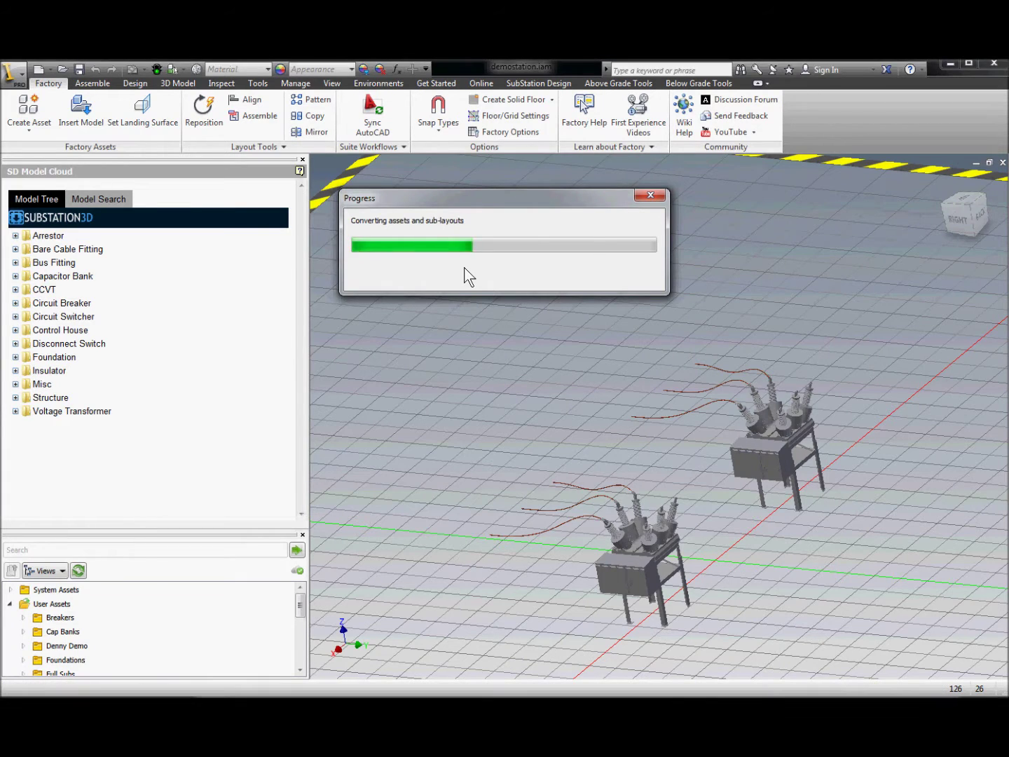
click(428, 412)
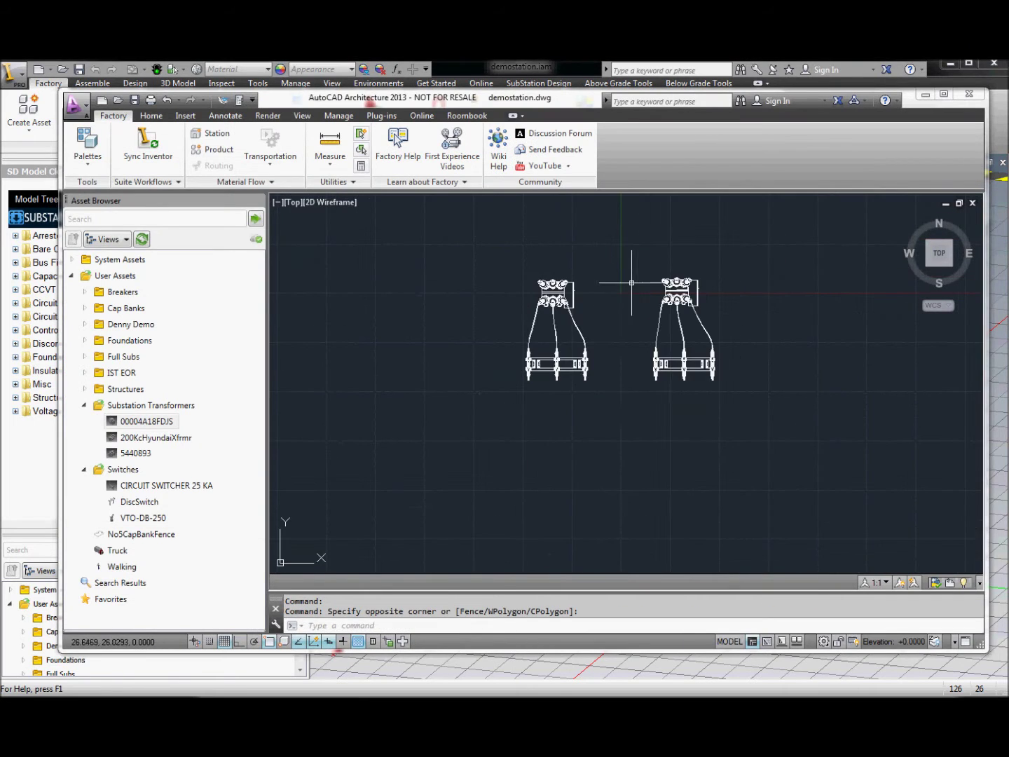
- Insert a third DiscSwitch in line with the two existing switches, at the free end of the row on the breakers' western side
scroll(747, 332, down, 2)
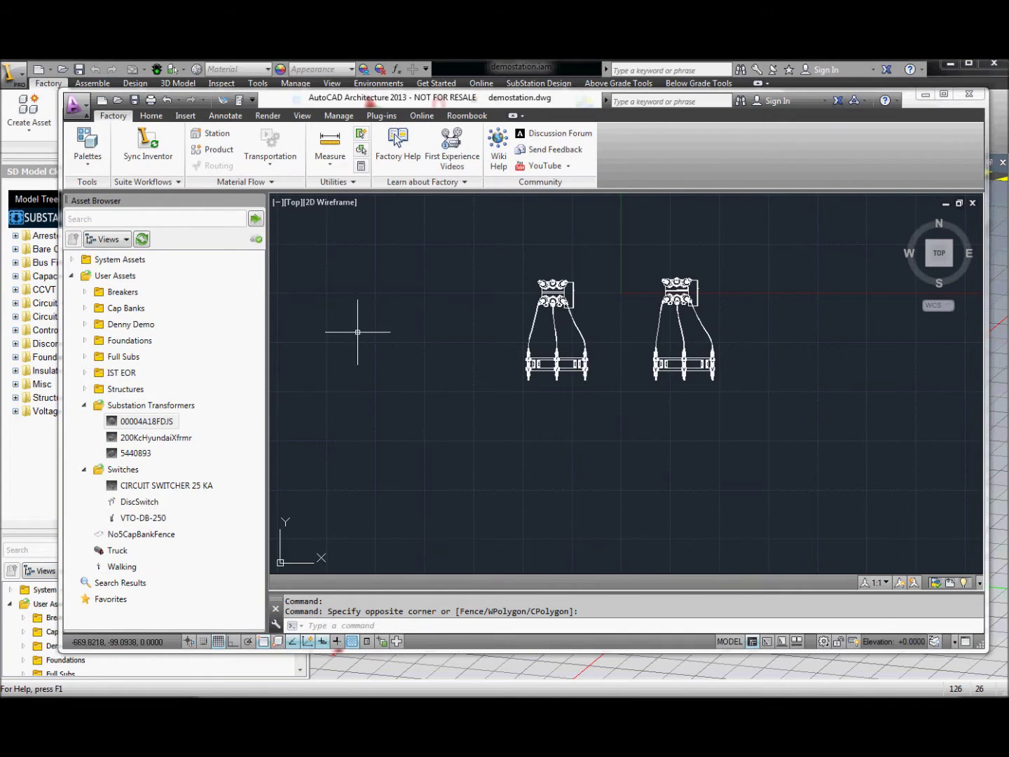
click(143, 486)
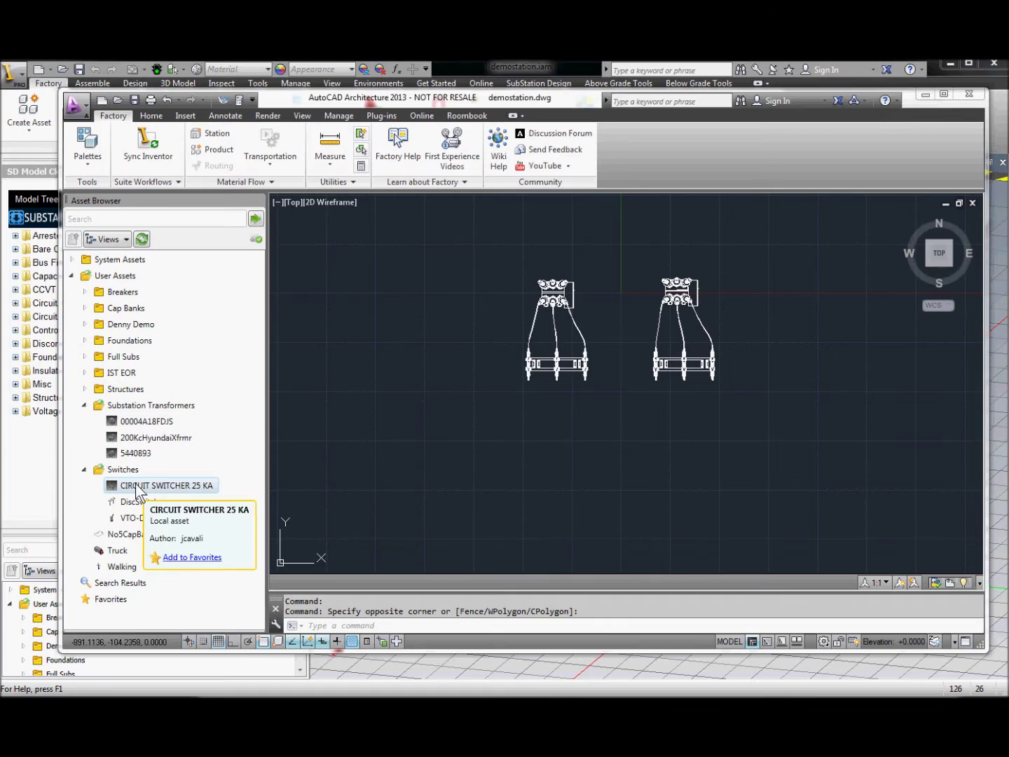
click(127, 503)
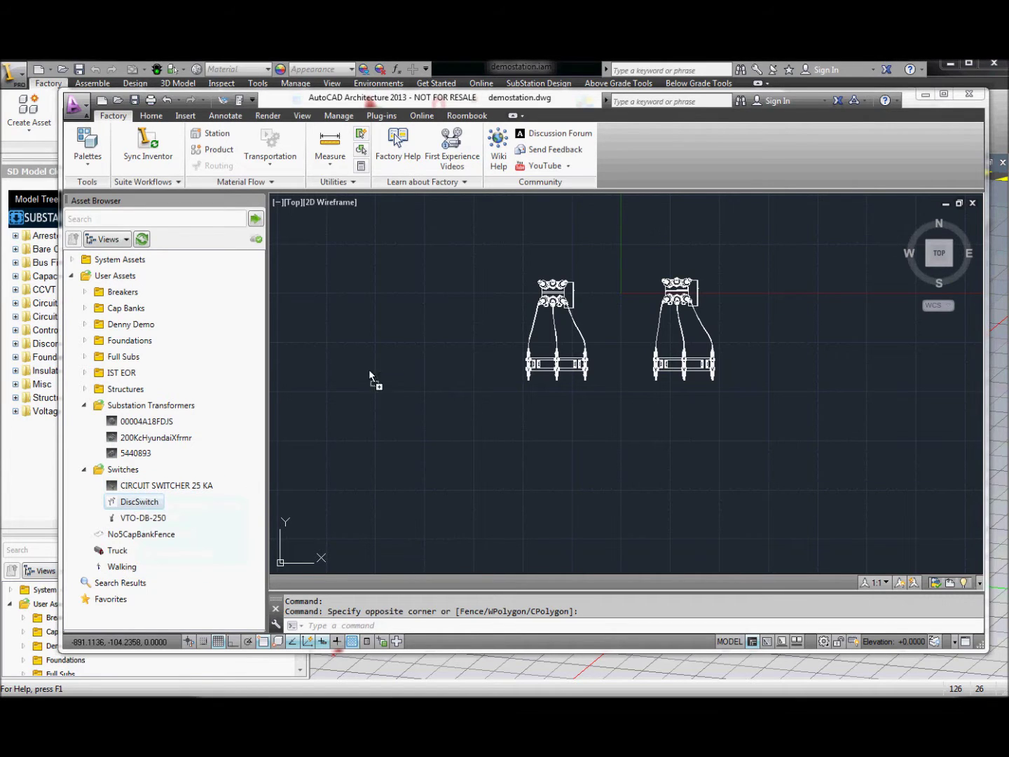
click(396, 363)
key(F8)
click(397, 264)
right_click(372, 413)
click(407, 426)
- Insert the Transform asset from the Full Subs Xfmrs folder south of the switches and breakers
text(z)
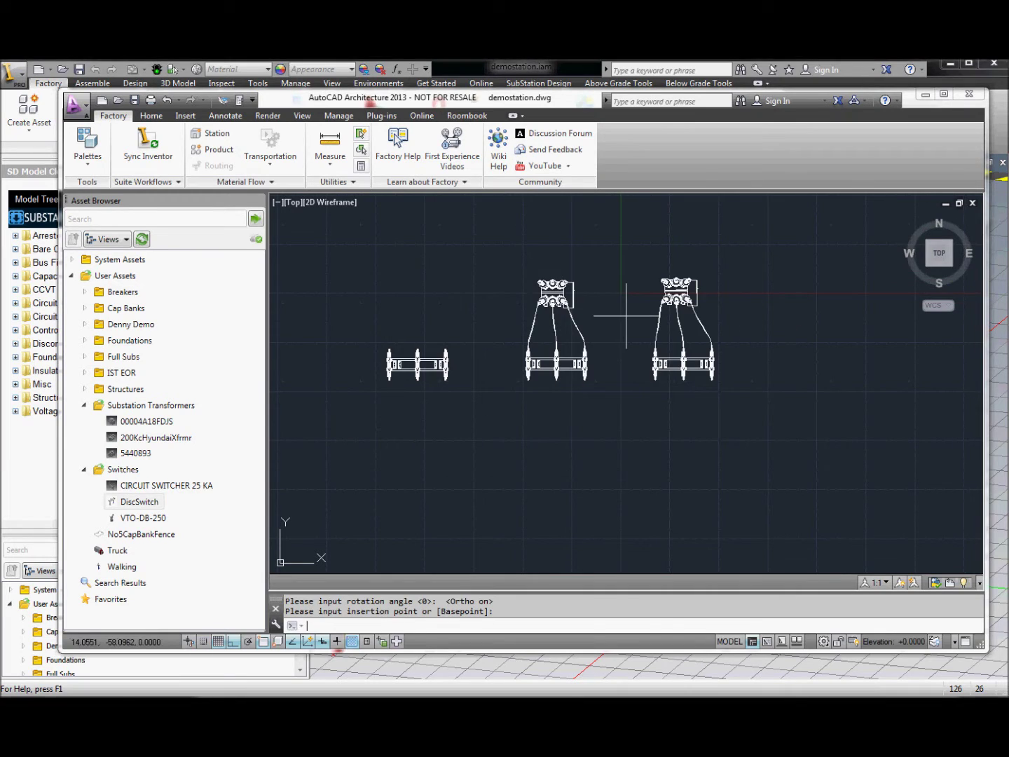
key(Return)
text(.2x)
key(Return)
text(p)
key(Return)
drag(641, 344, 583, 276)
right_click(633, 287)
click(686, 296)
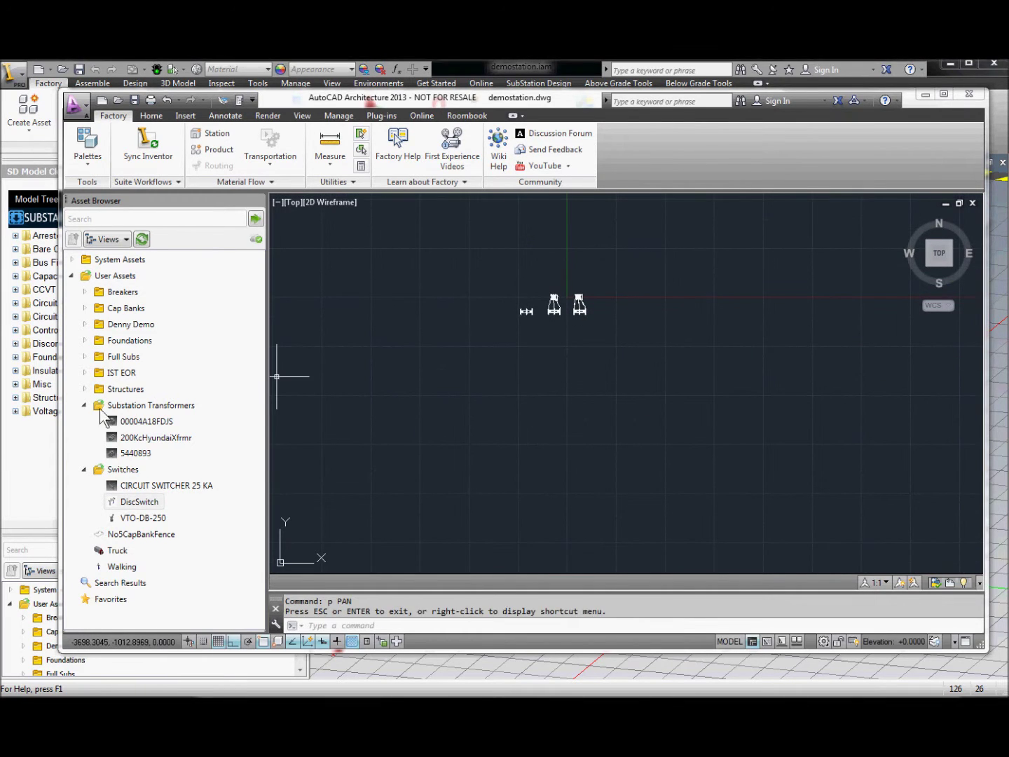
click(86, 357)
click(120, 406)
click(151, 421)
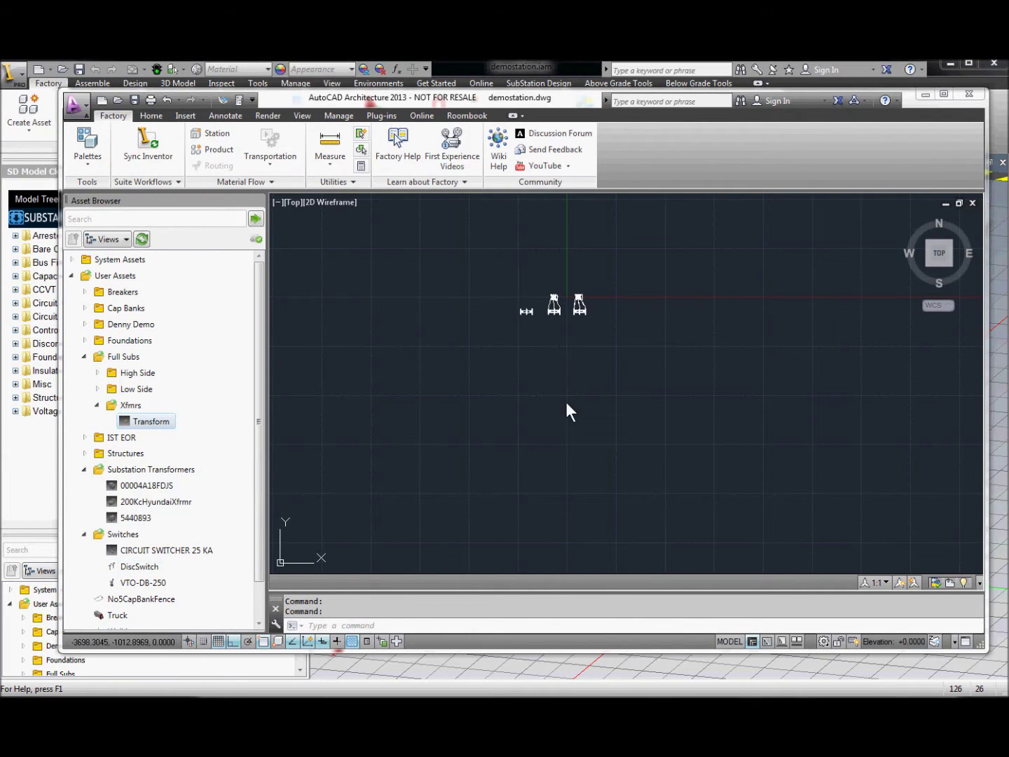
click(474, 392)
click(473, 291)
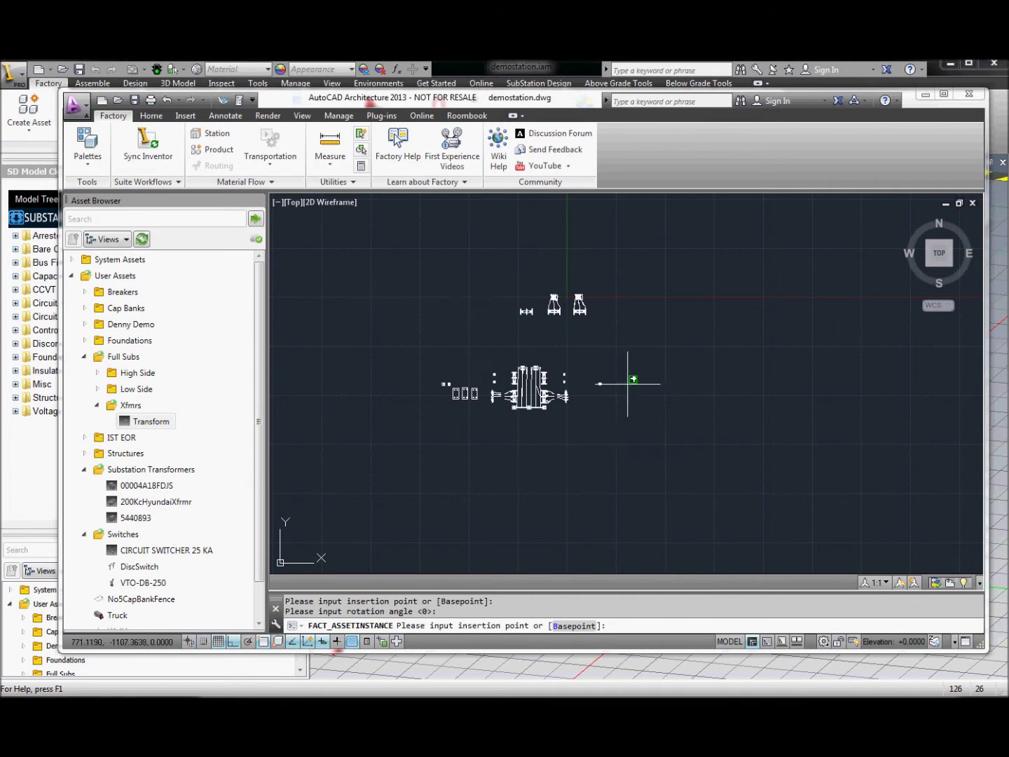
right_click(612, 383)
click(658, 392)
- Move the Transform asset east so it is centred below the two circuit breakers
text(p)
key(Return)
drag(679, 362, 636, 439)
right_click(636, 439)
click(660, 447)
text(m)
key(Return)
click(521, 468)
key(Return)
click(540, 439)
click(578, 427)
- Insert the LowSide asset from the Full Subs Low Side folder north of the circuit breakers
double_click(151, 389)
drag(148, 405, 503, 290)
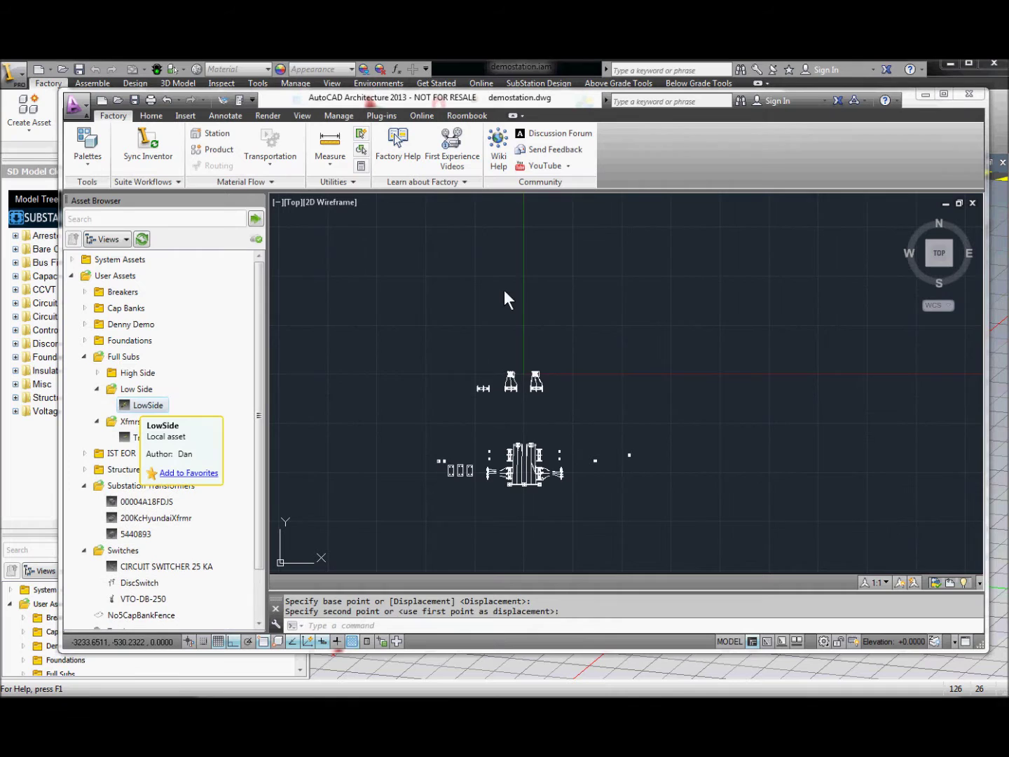
click(509, 287)
click(570, 289)
right_click(578, 303)
click(613, 312)
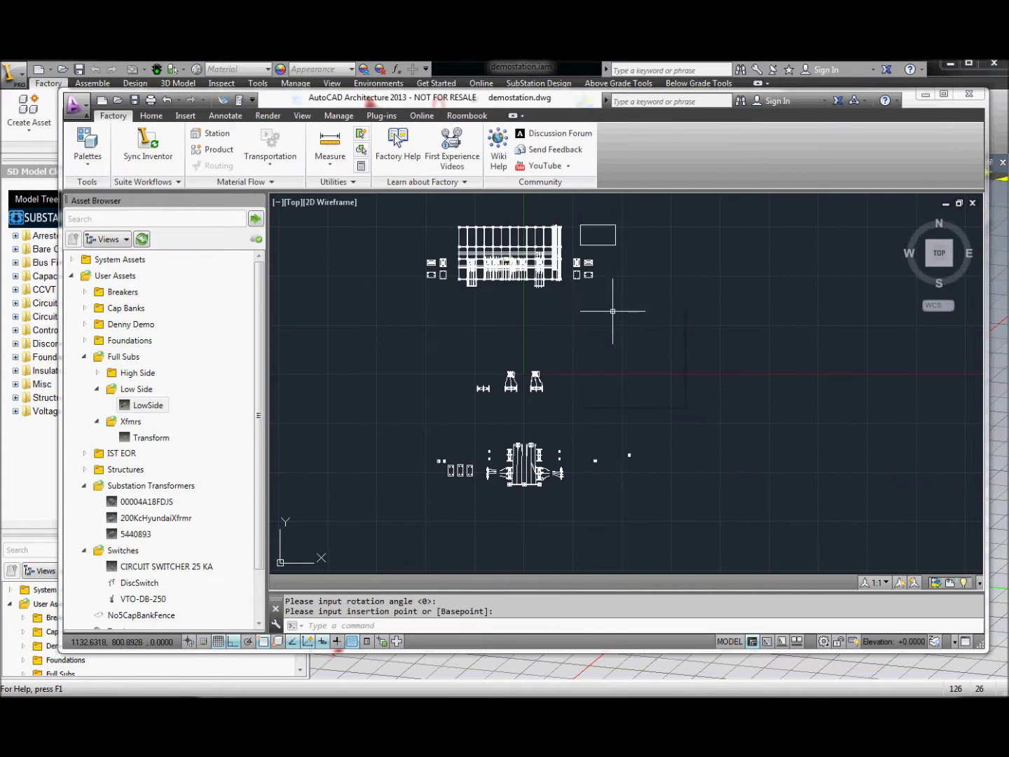
- Move the LowSide asset closer to the breakers and roughly centre it above them, with ortho off
text(m)
key(Return)
click(505, 288)
key(Return)
click(504, 284)
key(F10)
key(F8)
key(F8)
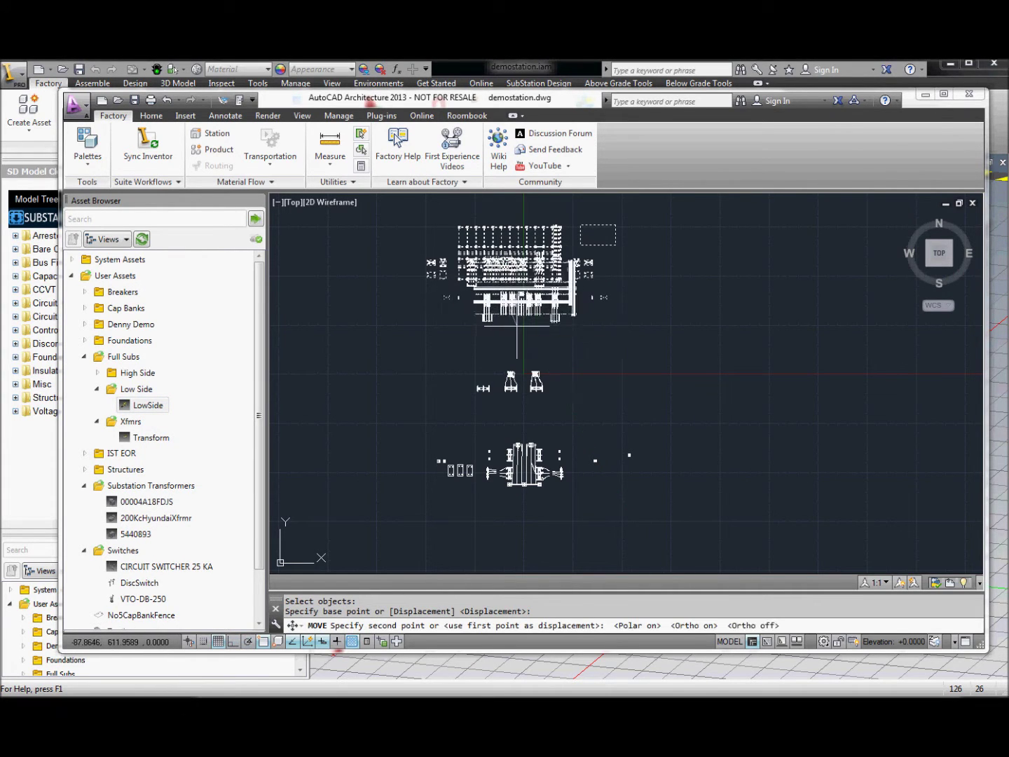
click(520, 320)
- Insert the 200KcHyundaiXfrmr substation transformer east of the breakers with a rotation angle of 0
click(84, 356)
click(84, 405)
click(85, 421)
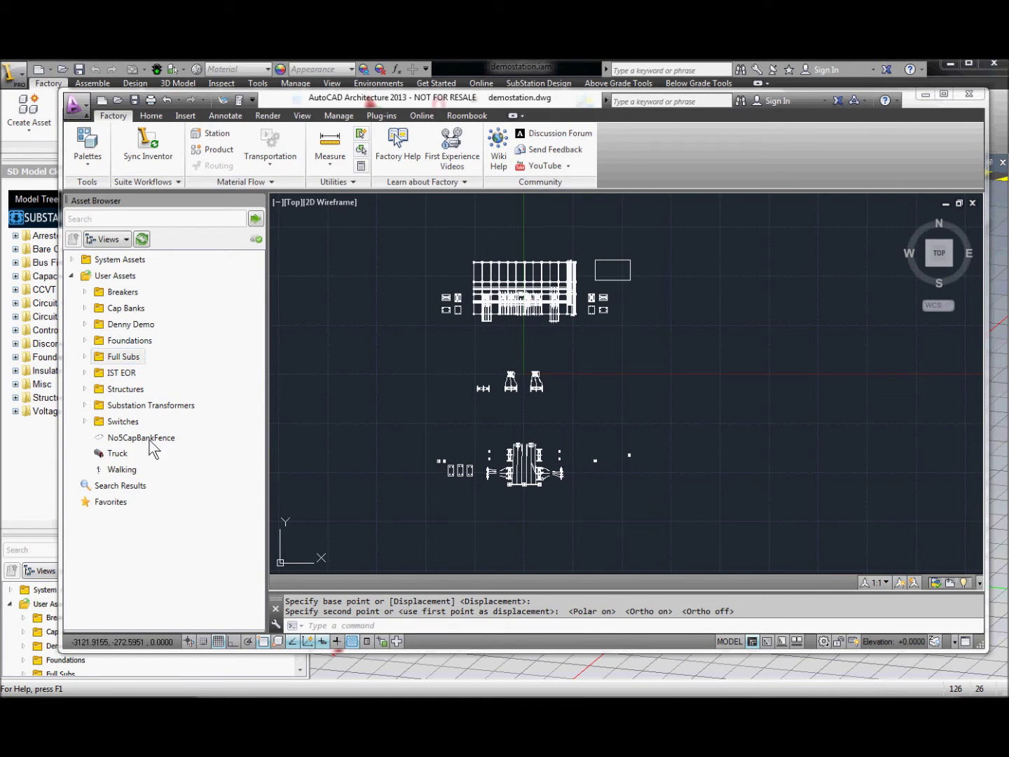
click(85, 404)
drag(155, 437, 659, 350)
click(650, 350)
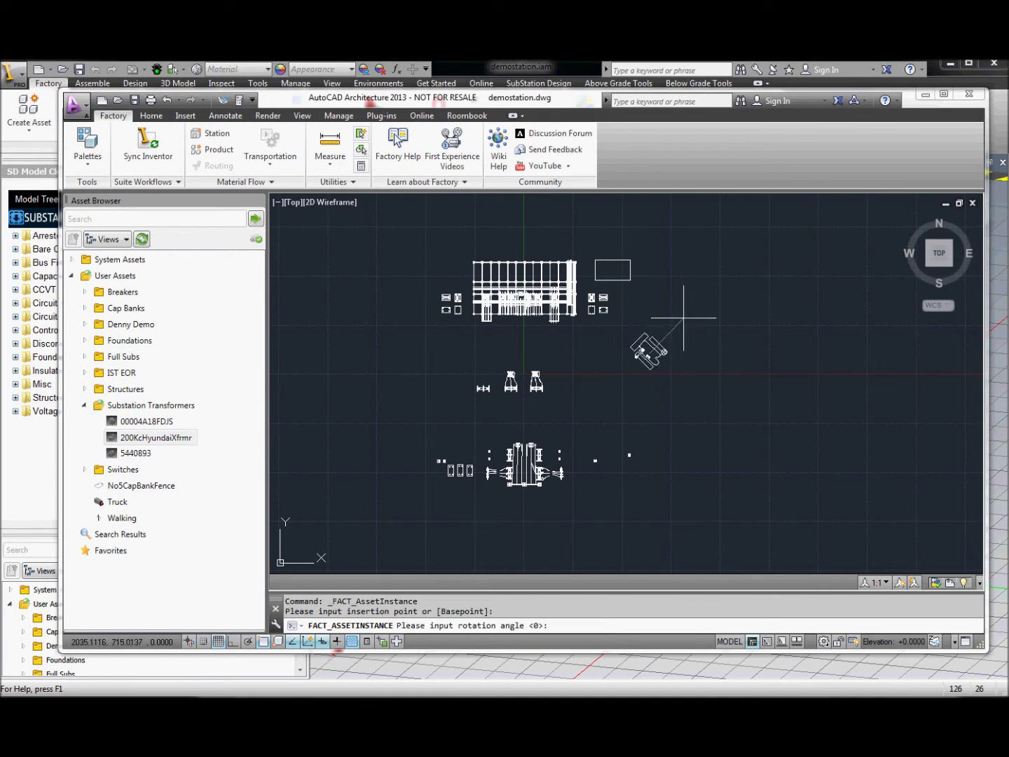
text(0)
key(Return)
key(Return)
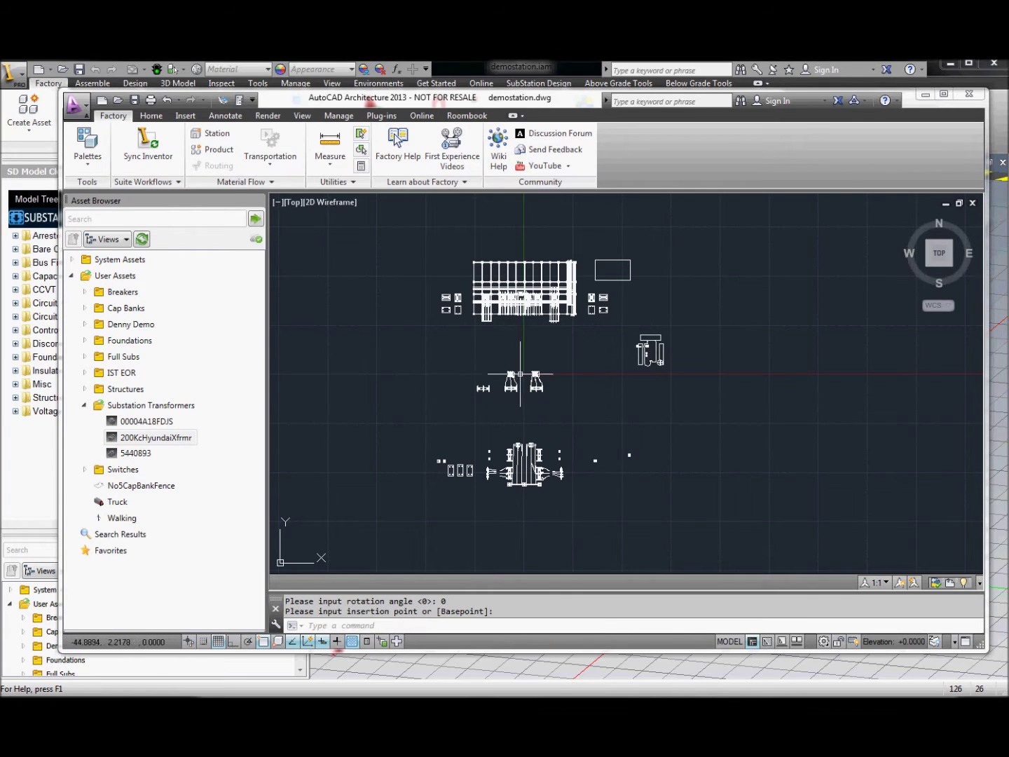
- Sync the extended AutoCAD layout back to the Inventor assembly
scroll(520, 374, up, 3)
scroll(507, 384, down, 2)
scroll(484, 211, up, 1)
scroll(558, 256, down, 1)
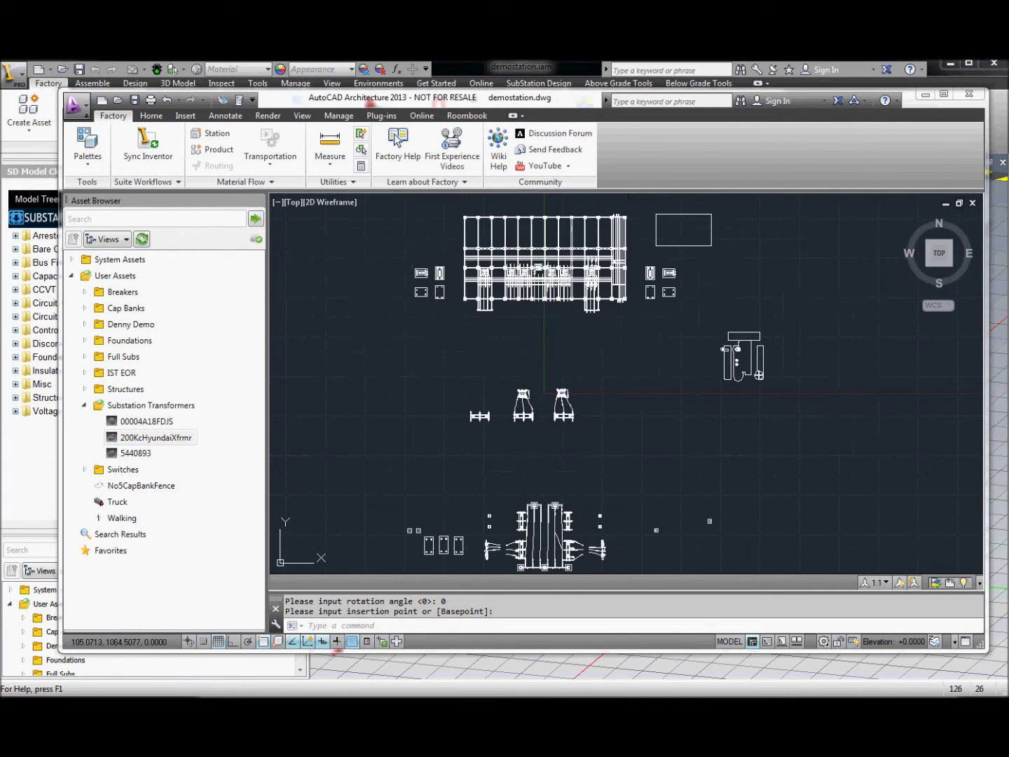
click(142, 154)
click(546, 409)
click(564, 408)
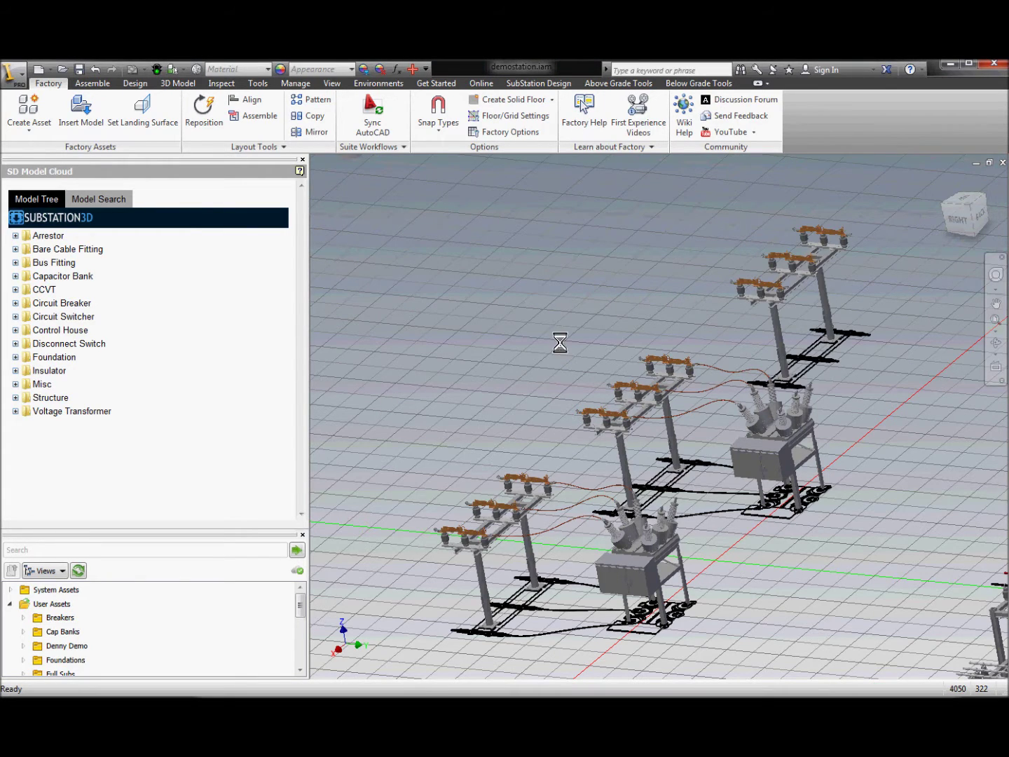
- Inspect the synced 3D substation and the DWG overlay linework beneath the equipment from several angles
scroll(560, 345, down, 3)
scroll(566, 343, down, 3)
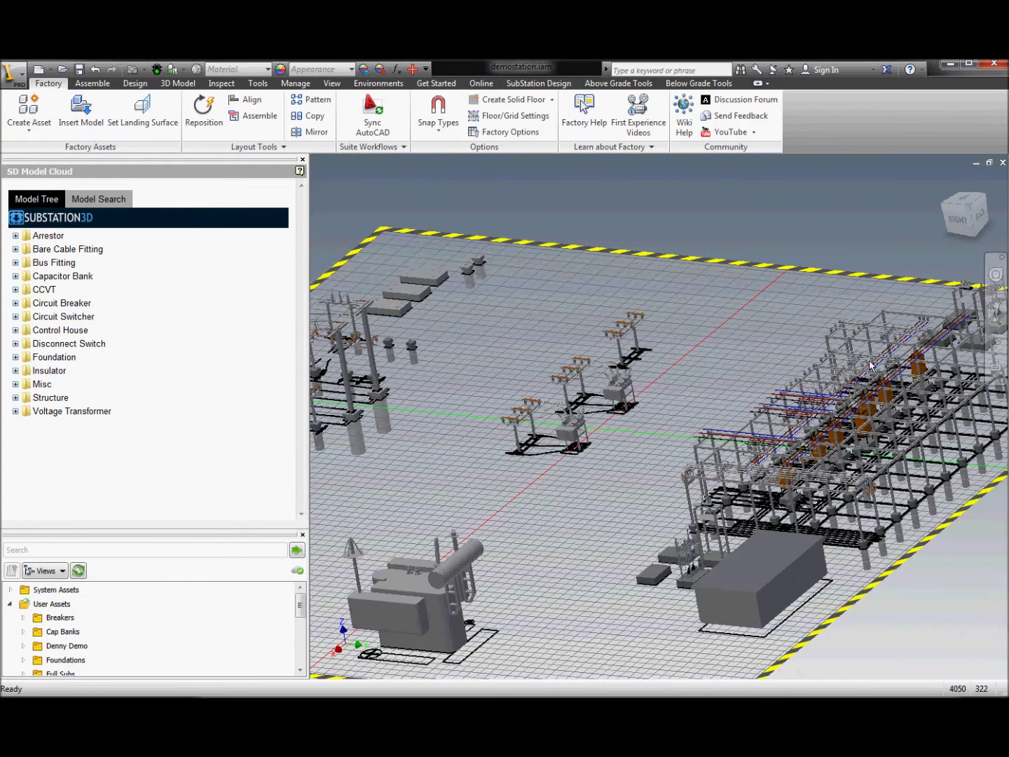
scroll(894, 348, down, 5)
click(995, 343)
drag(652, 448, 662, 484)
scroll(717, 410, up, 3)
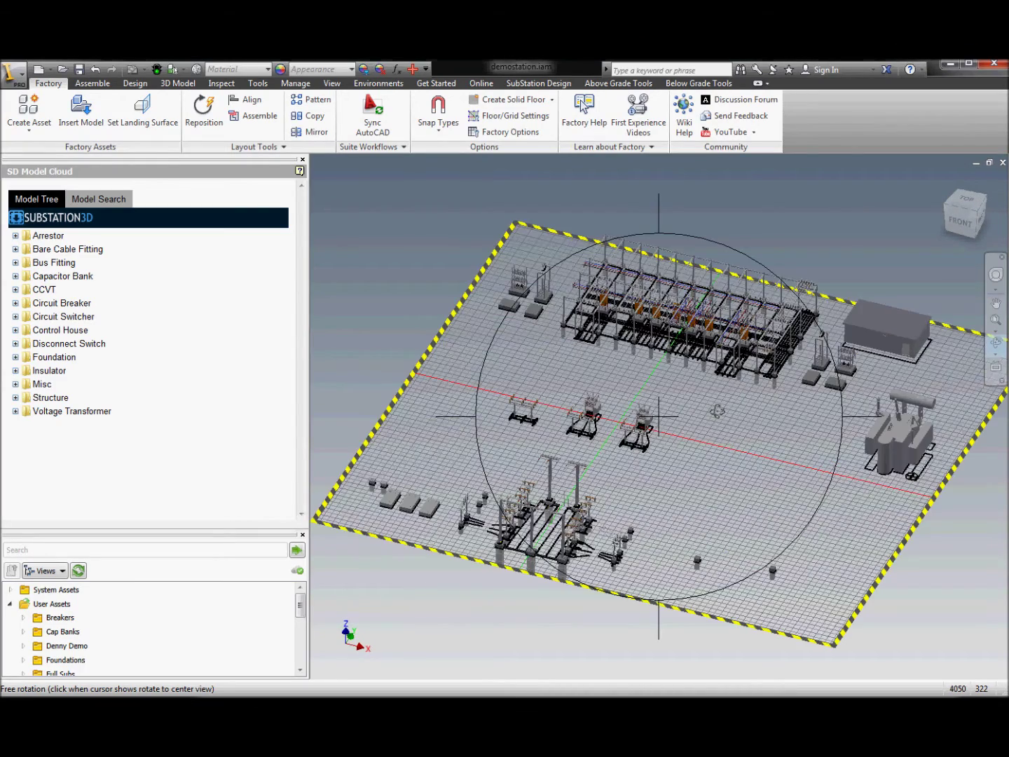
scroll(692, 411, up, 2)
right_click(692, 412)
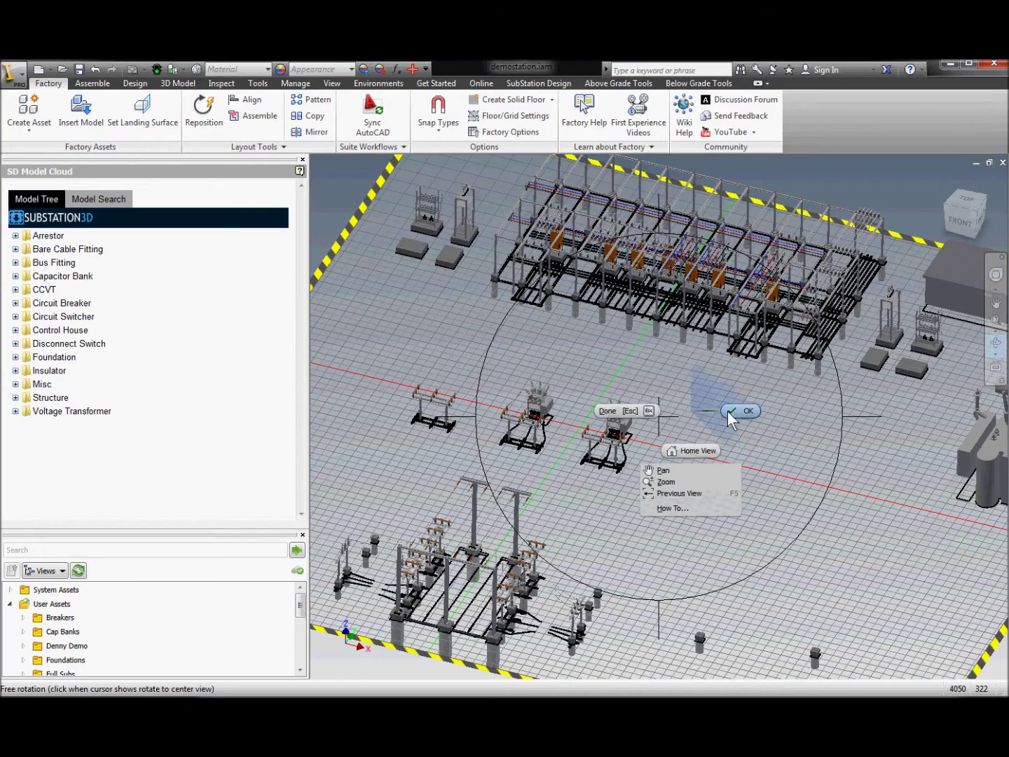
click(736, 414)
scroll(545, 413, up, 3)
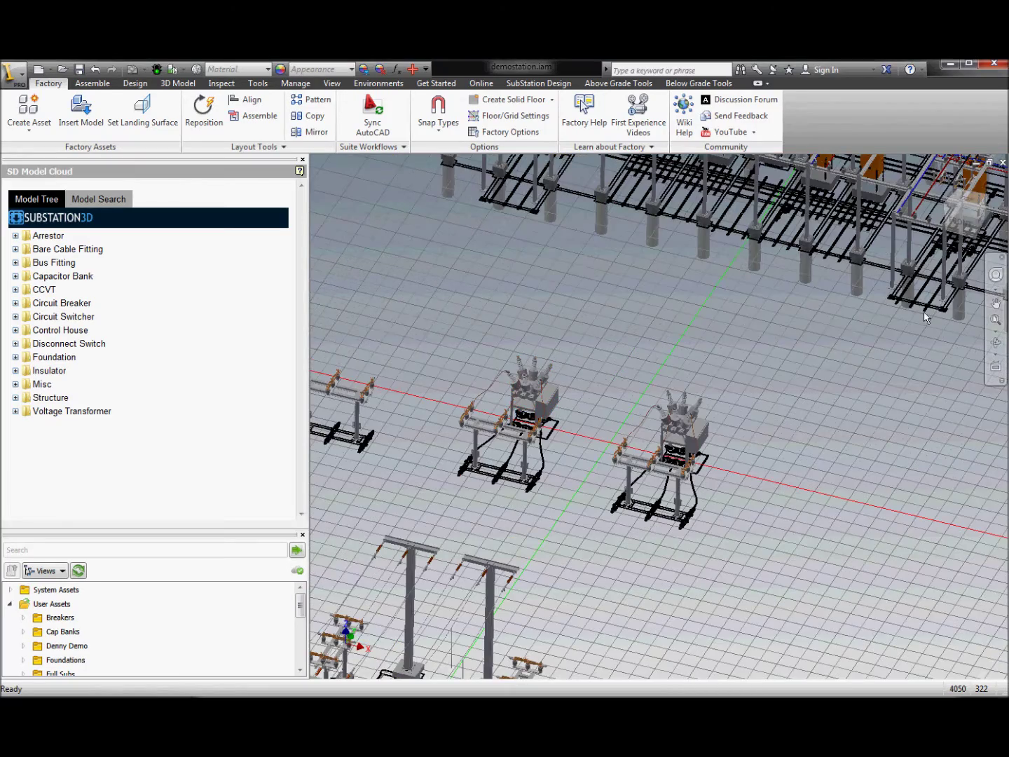
click(996, 304)
drag(599, 474, 651, 353)
right_click(651, 354)
click(703, 354)
- Show the model browser and suppress the demostation DWG overlay, including its dependent constraints
click(332, 83)
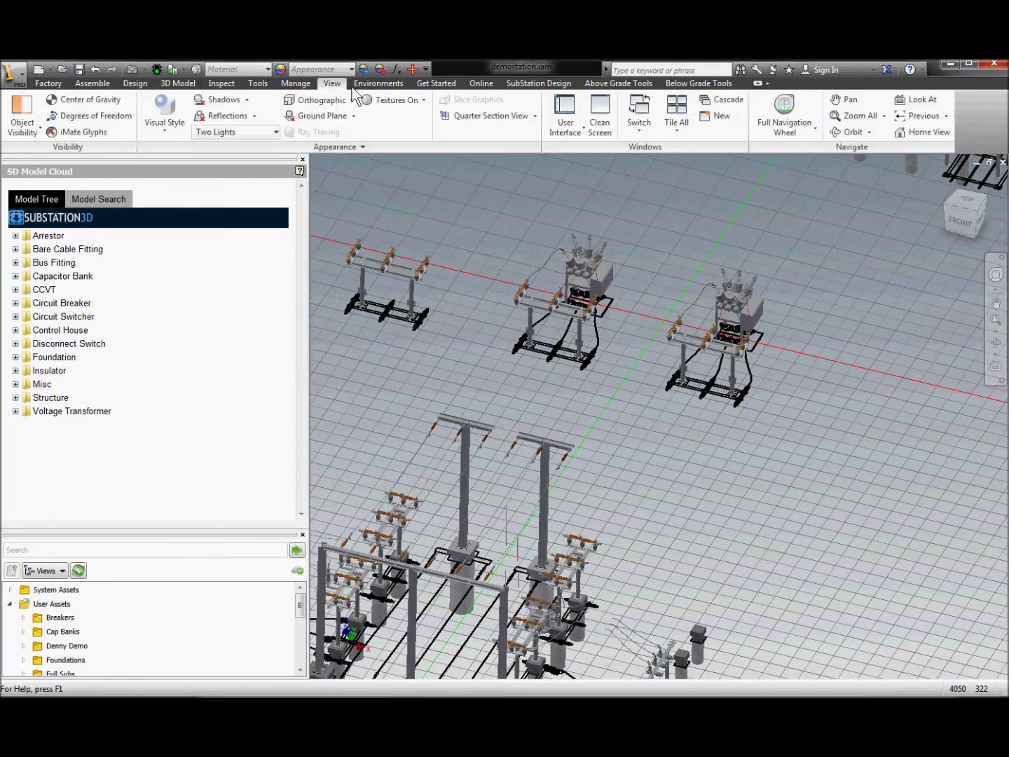
click(565, 119)
click(574, 180)
click(357, 248)
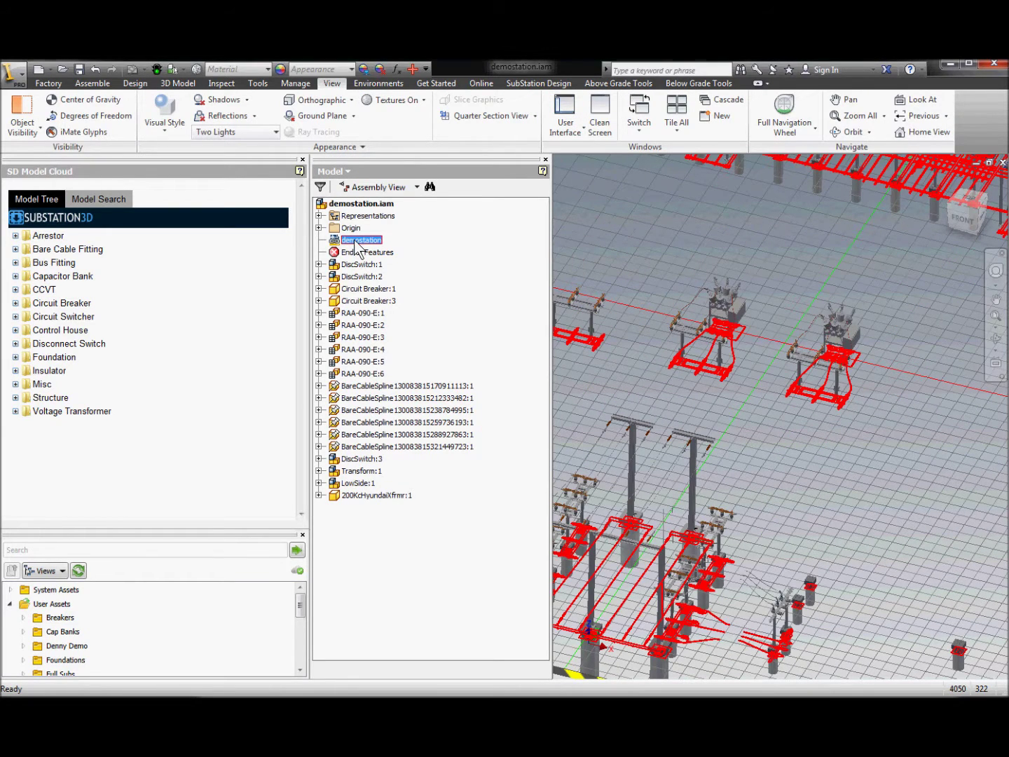
right_click(356, 244)
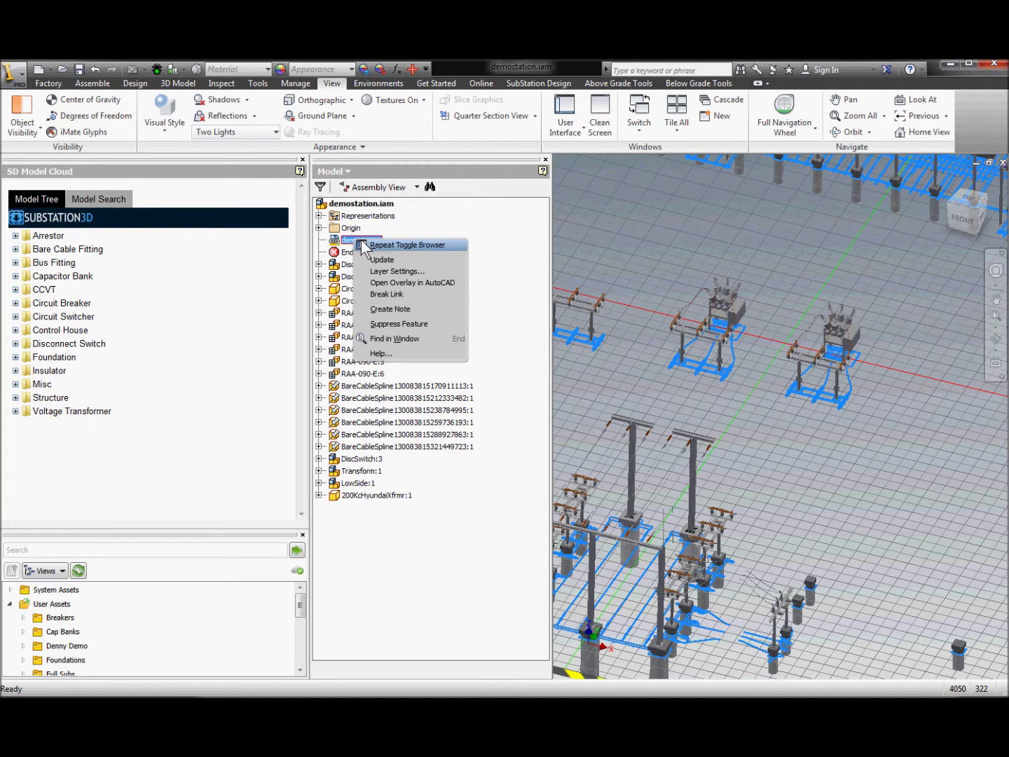
click(397, 325)
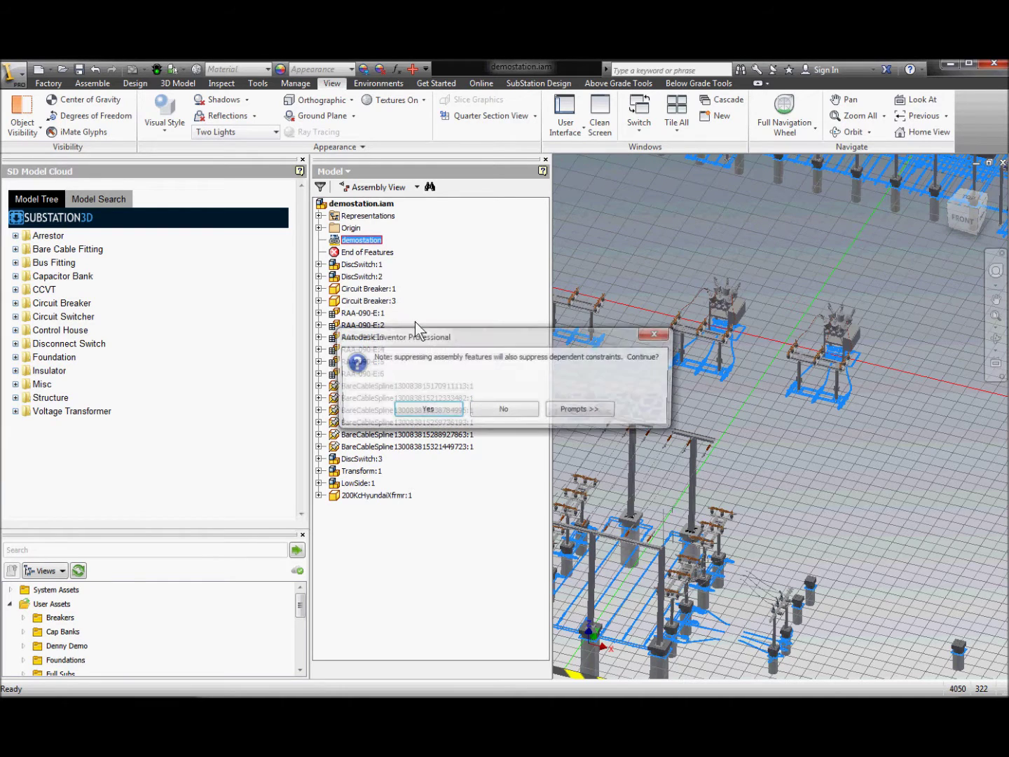
click(440, 413)
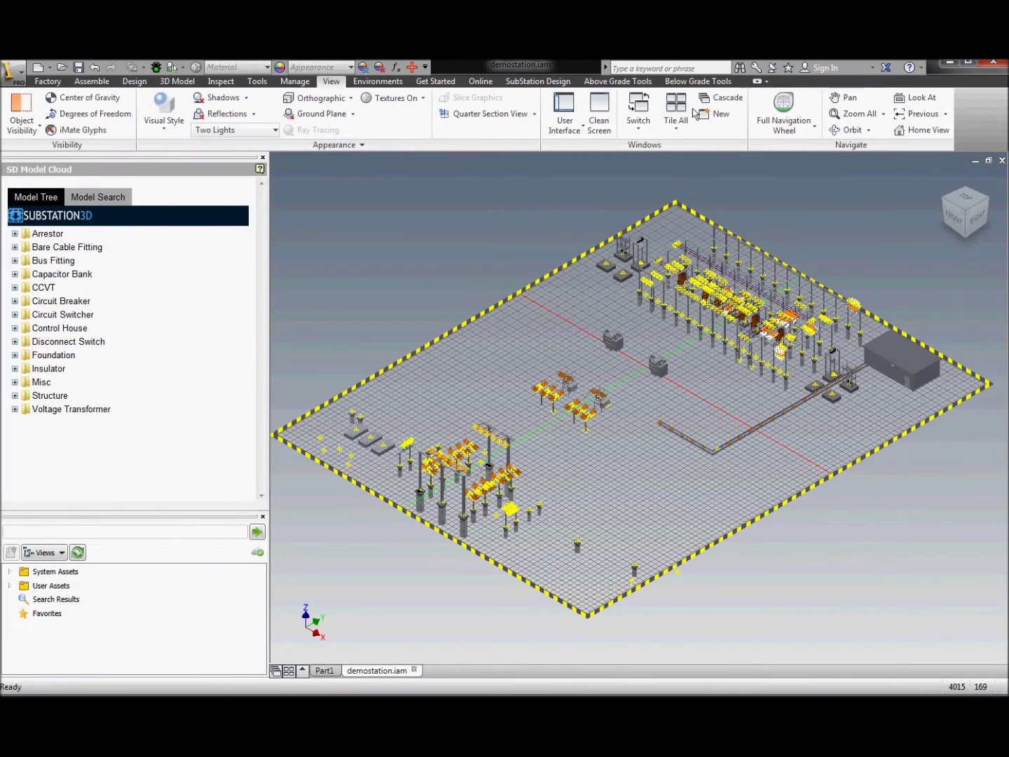
- Add a straight trench section to the open end of the trench run near the circuit breakers
click(680, 82)
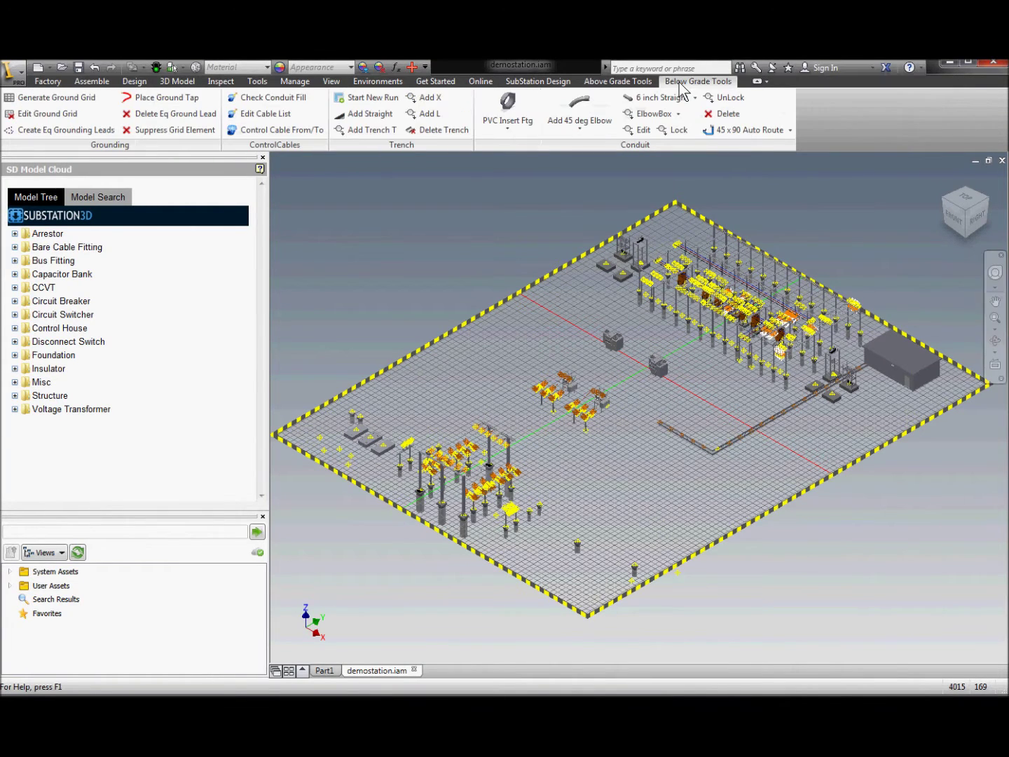
click(995, 318)
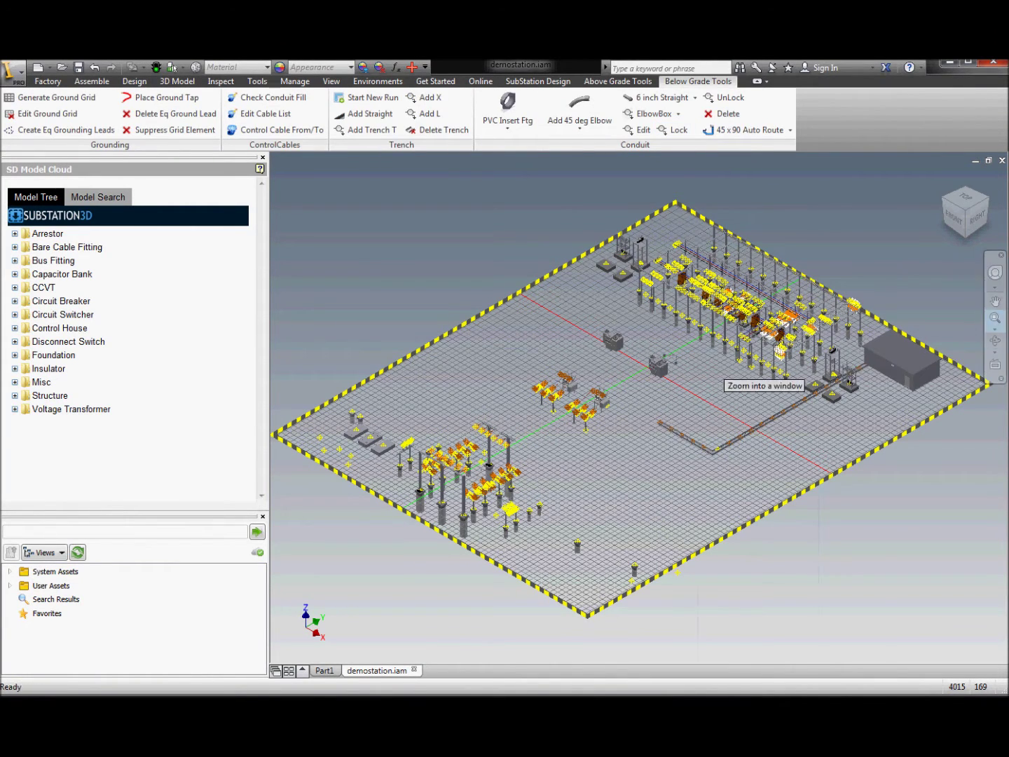
click(695, 448)
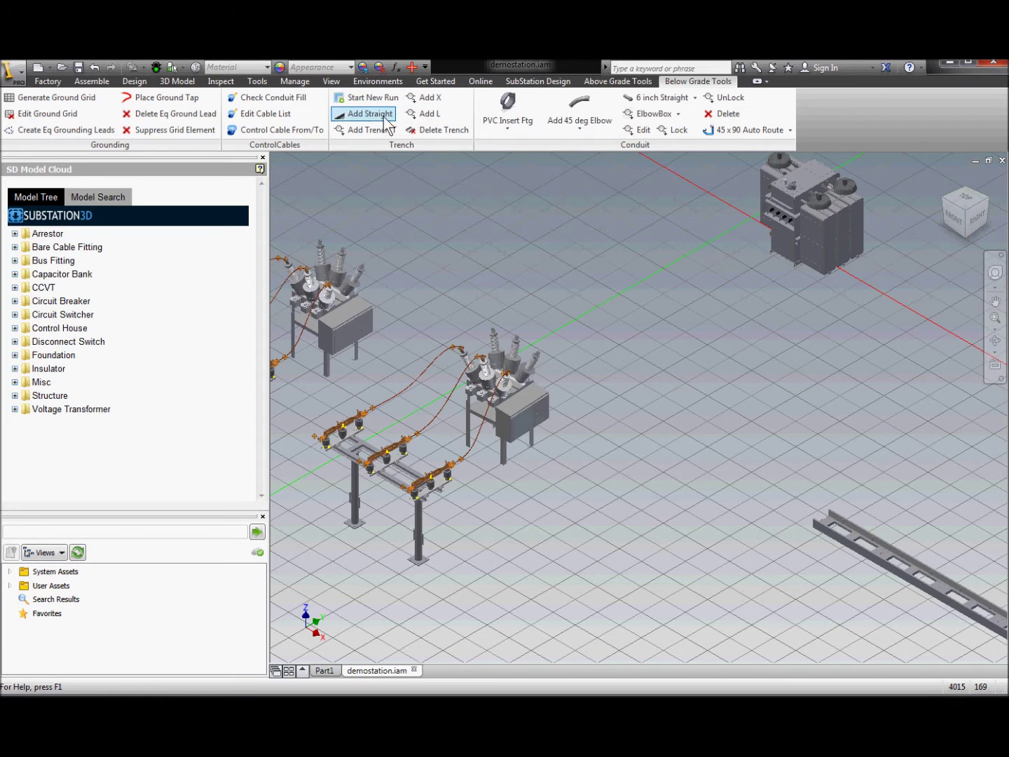
click(825, 524)
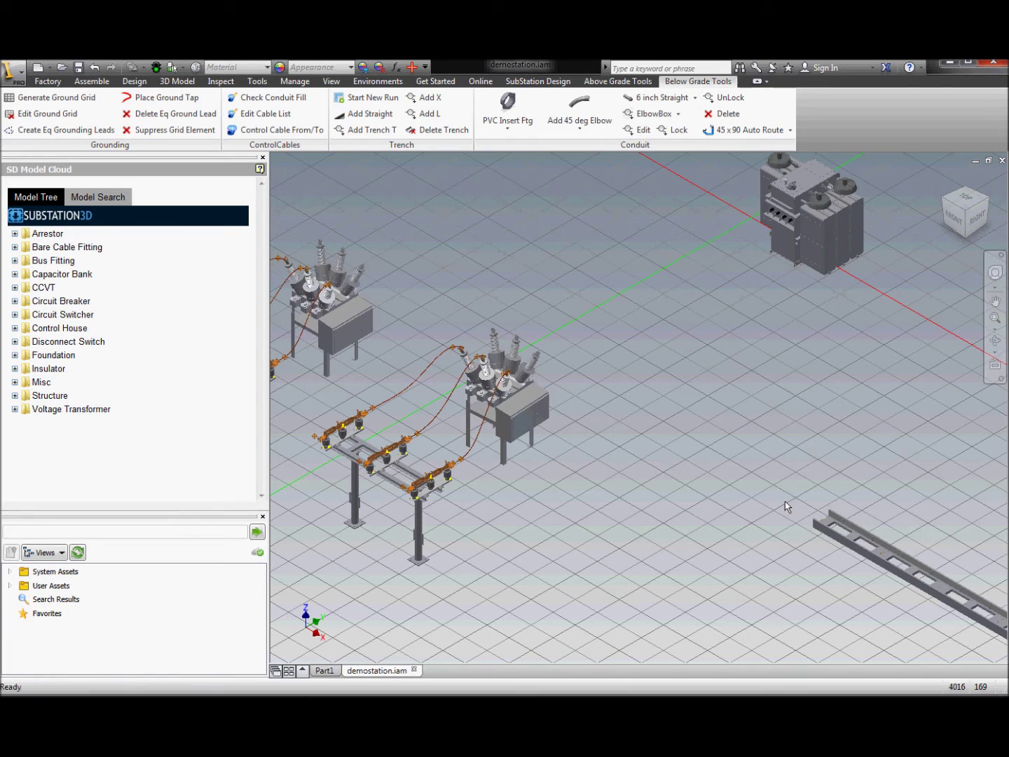
- Add an X intersection to the trench's open end, then attach straight sections to its transformer-side branch and far end
click(430, 98)
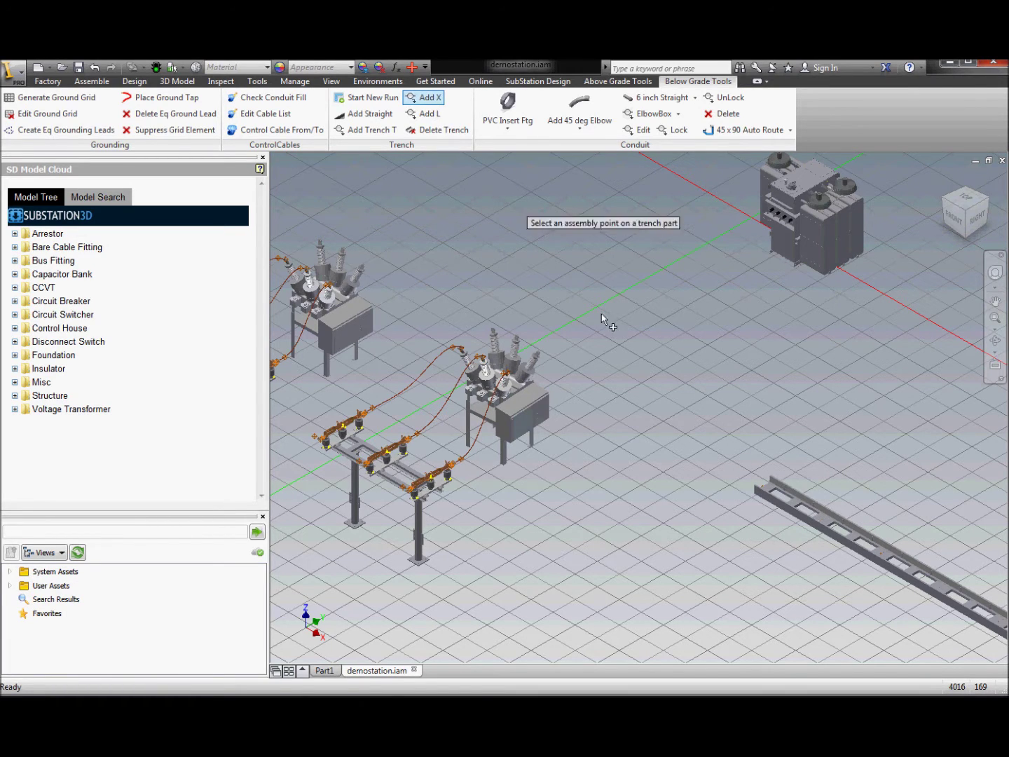
click(762, 489)
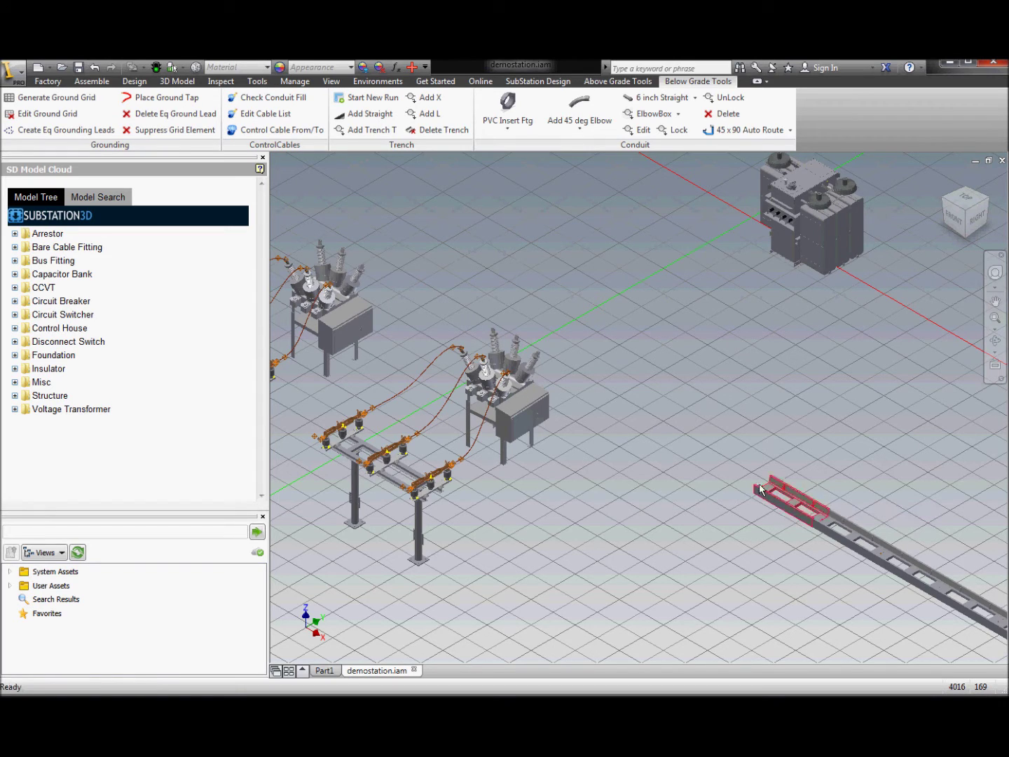
click(375, 114)
click(376, 114)
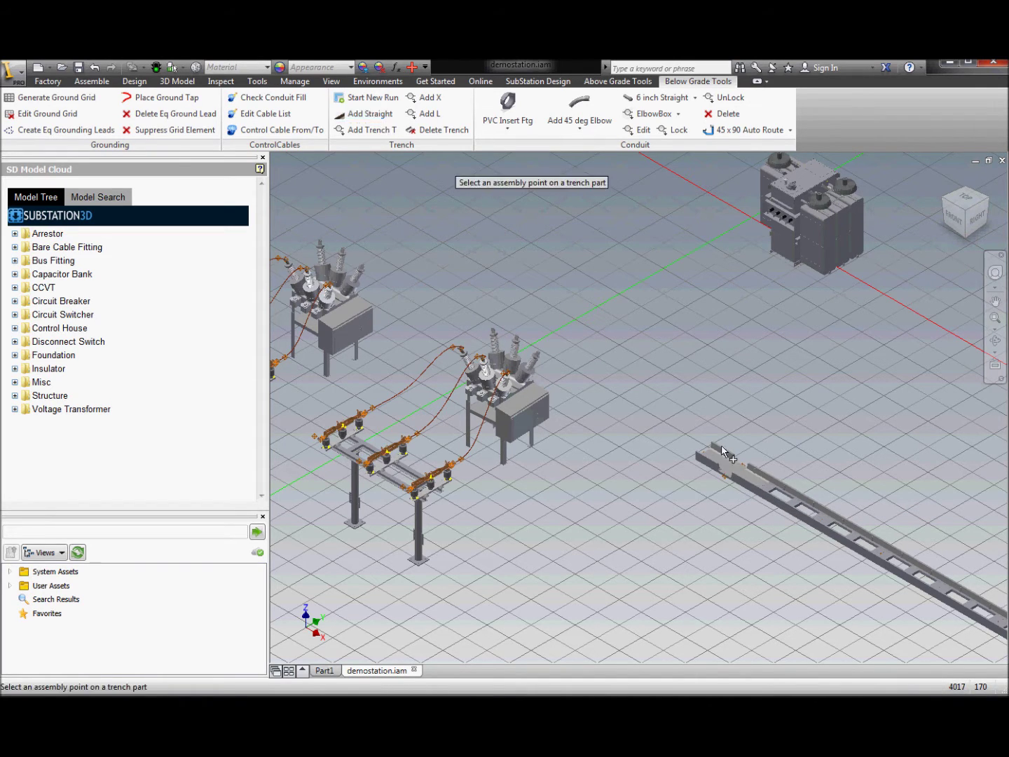
click(725, 467)
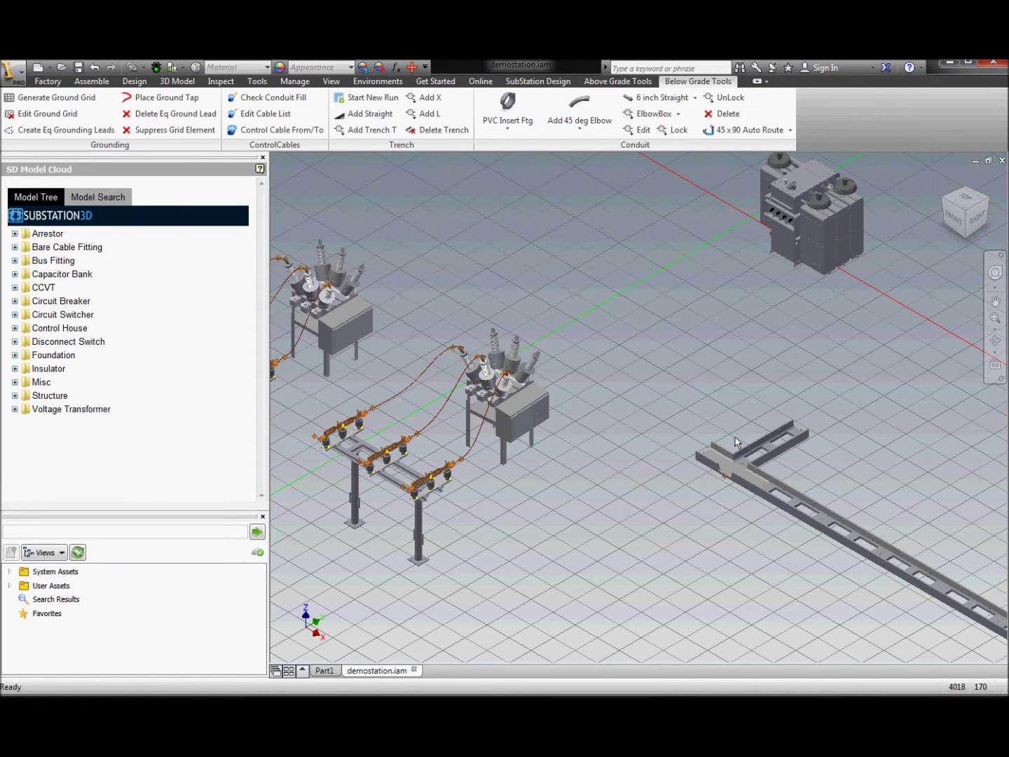
click(369, 114)
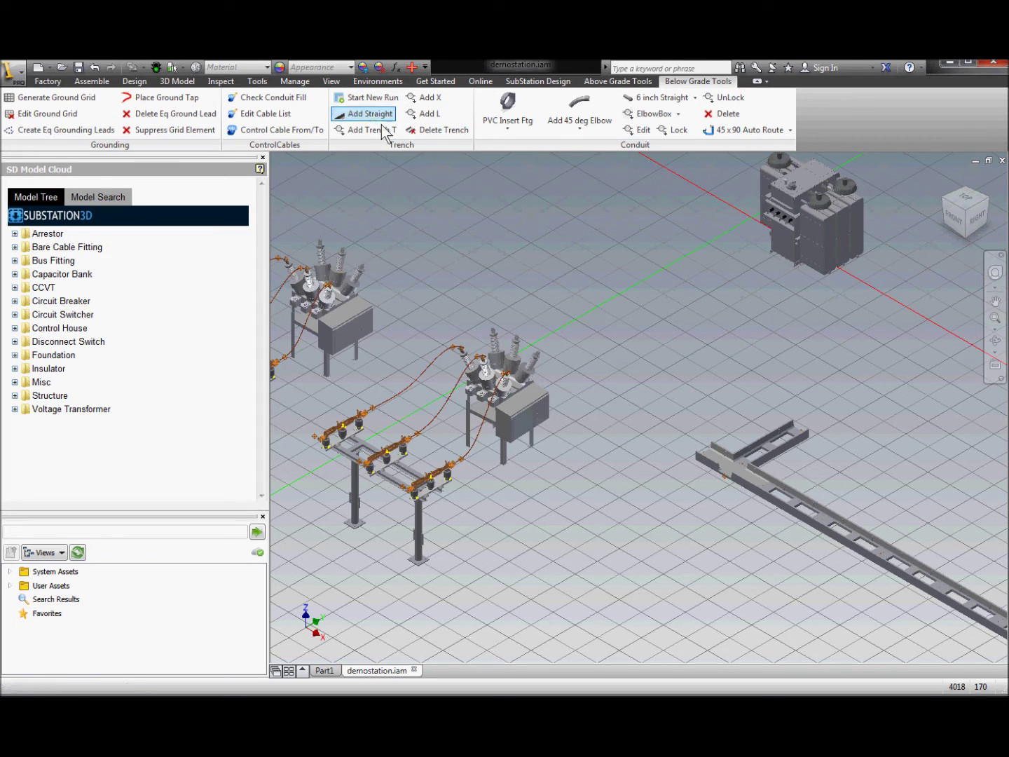
click(705, 454)
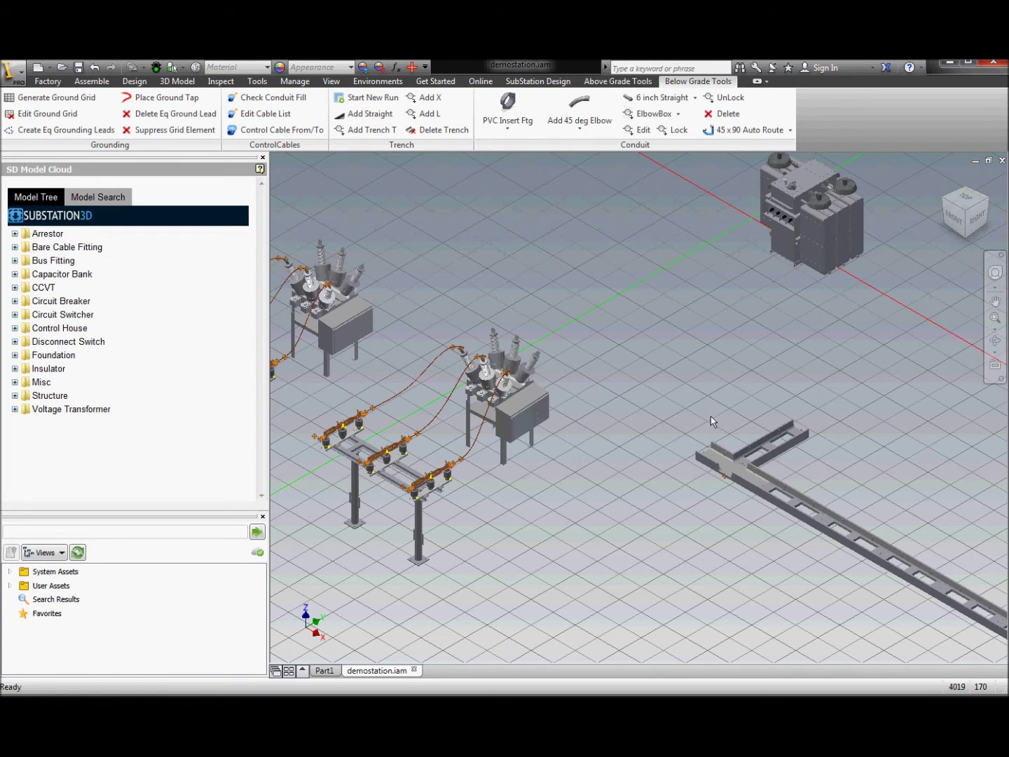
scroll(653, 410, up, 3)
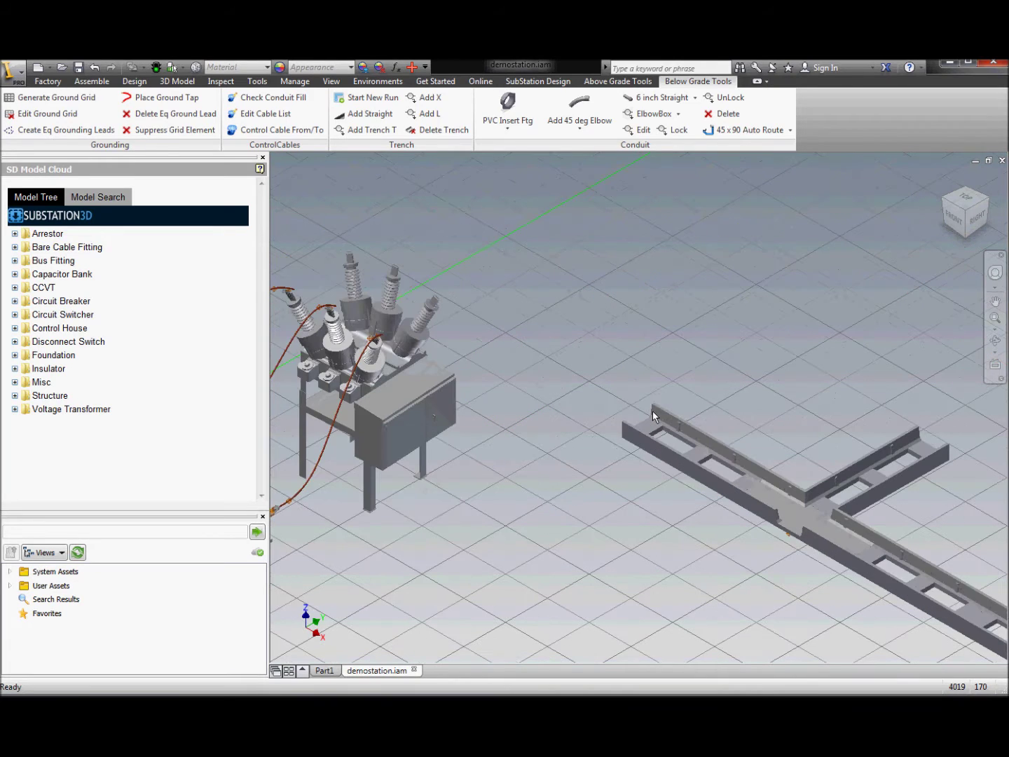
click(511, 128)
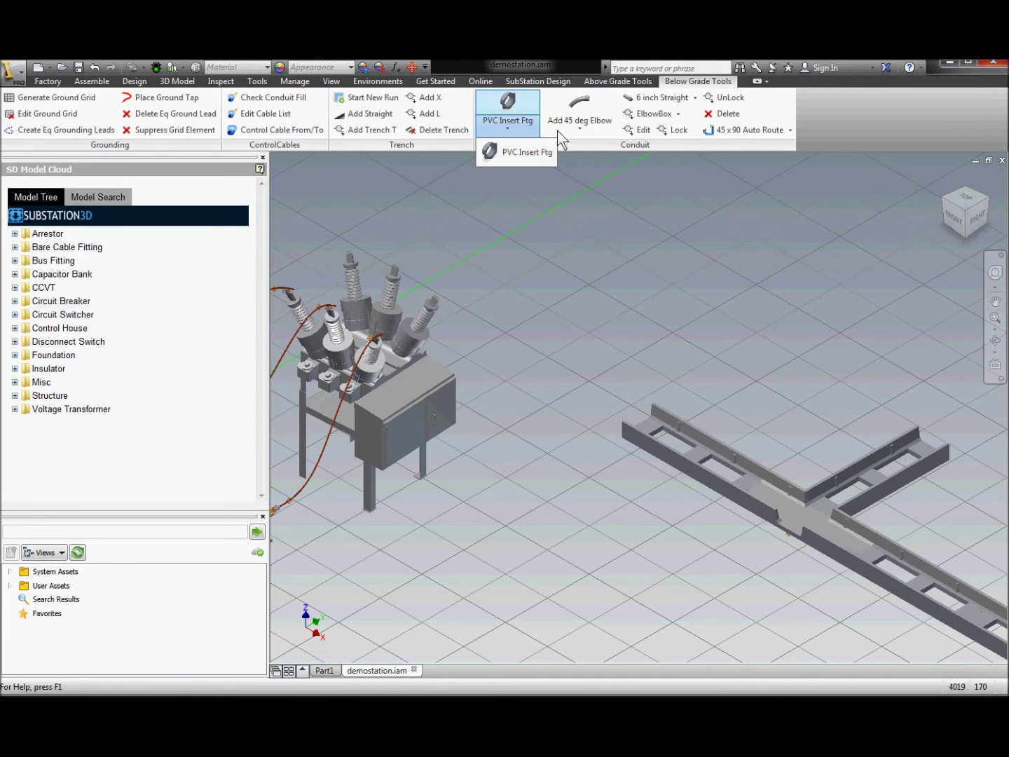
click(578, 129)
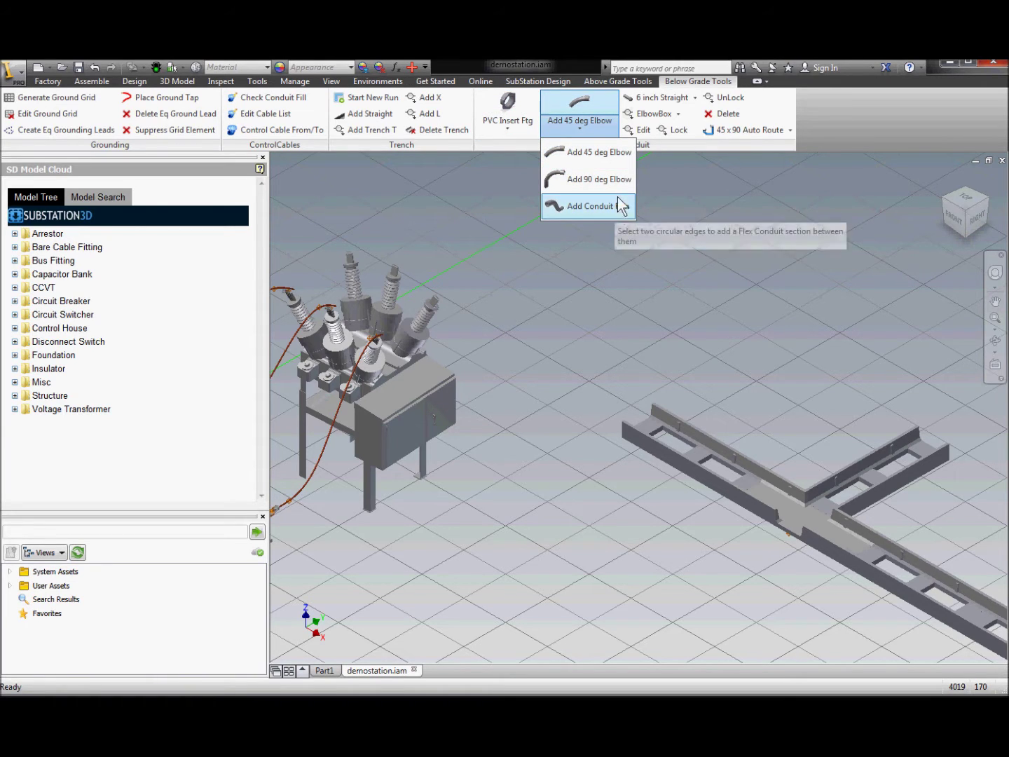
click(671, 97)
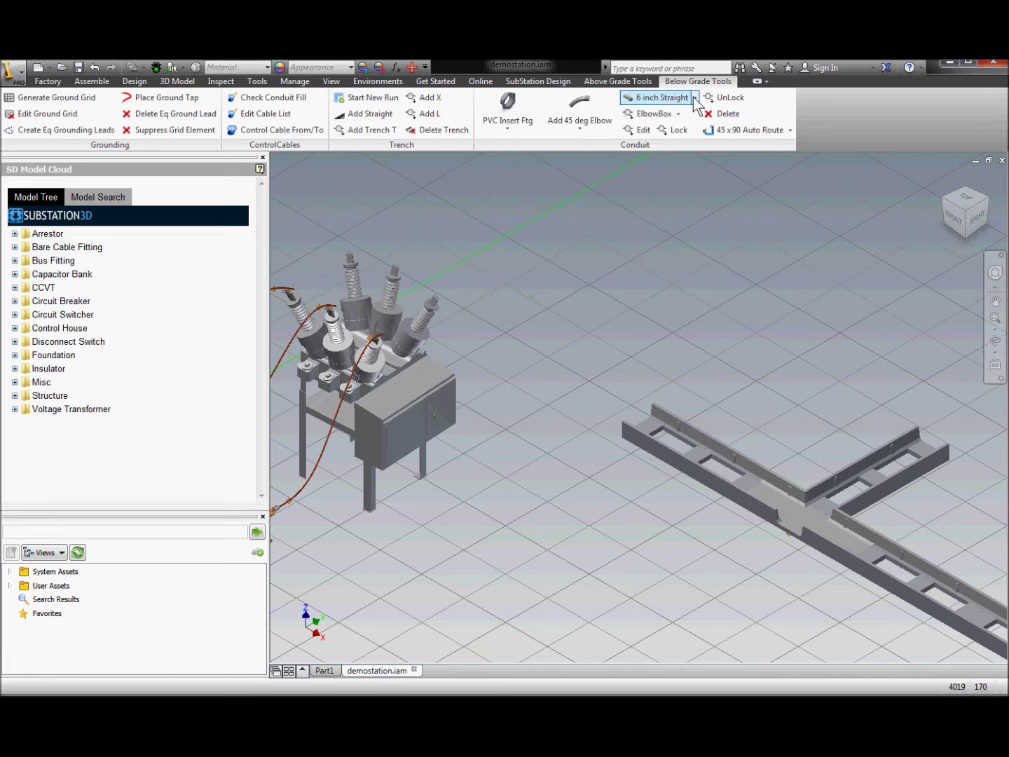
click(695, 98)
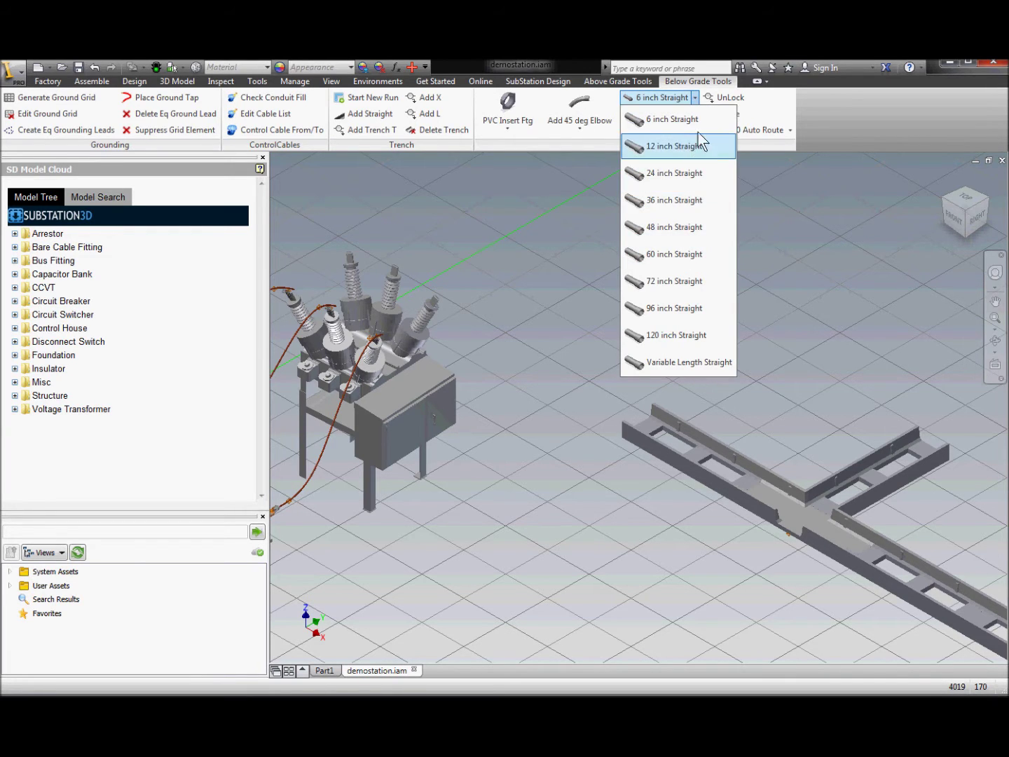
click(820, 103)
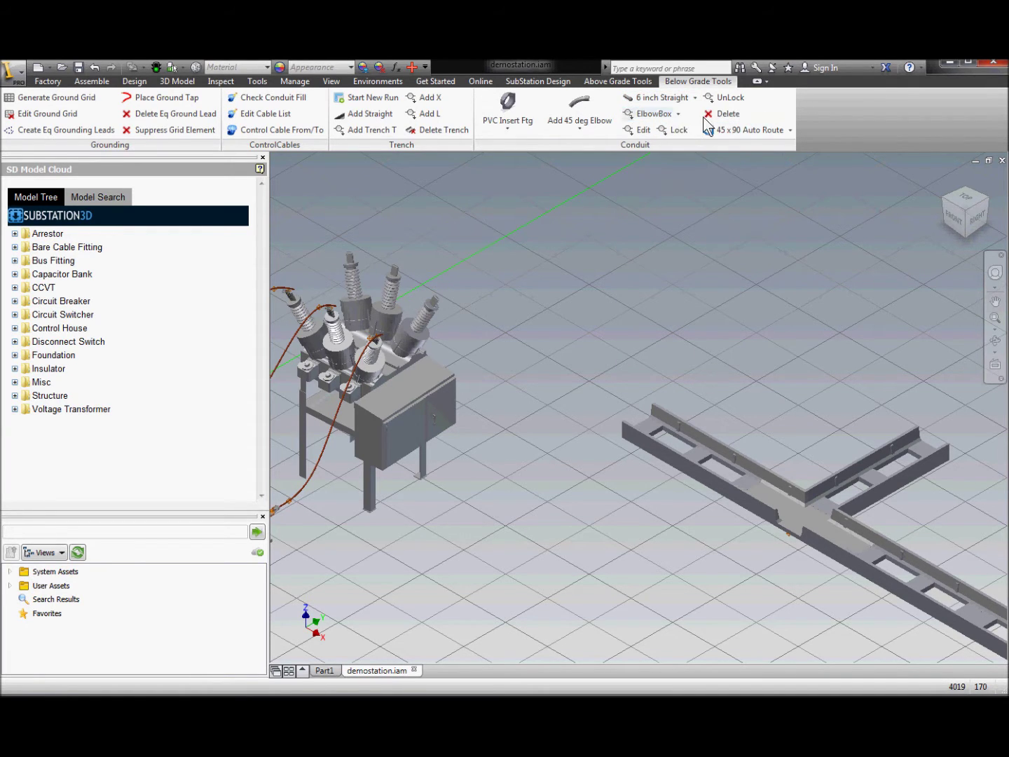
- Auto-route a 45 x 90 conduit of size 5" from the underside of the nearest circuit breaker's cabinet to the end trench section
click(789, 129)
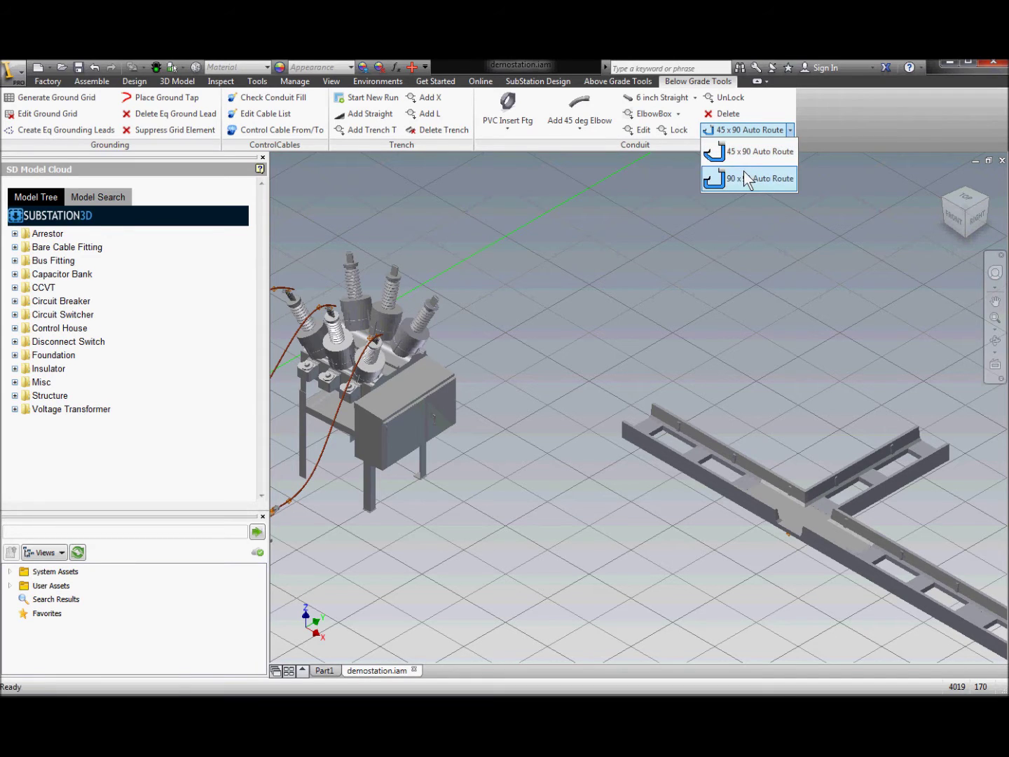
click(740, 154)
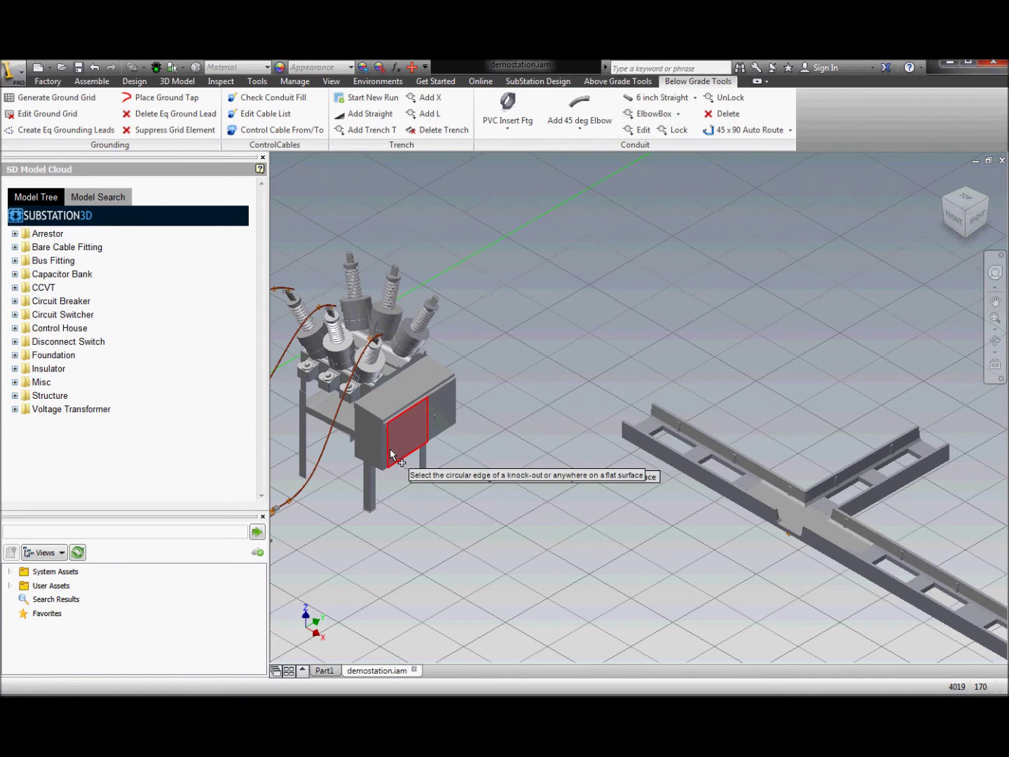
mouse_move(392, 455)
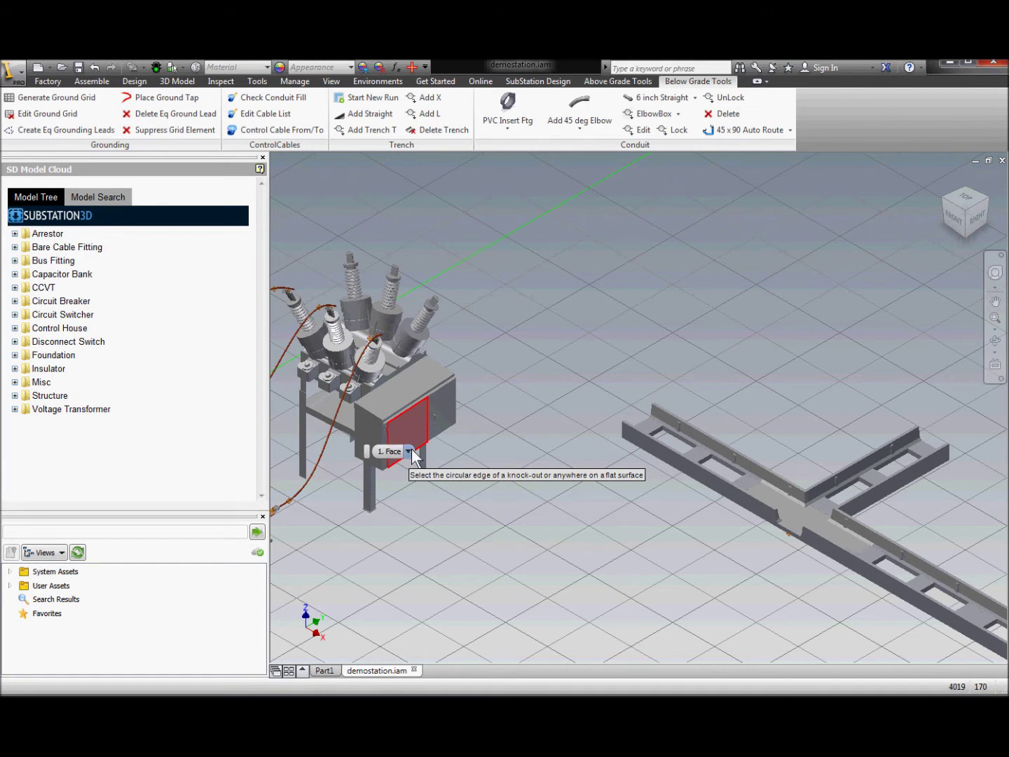
click(391, 476)
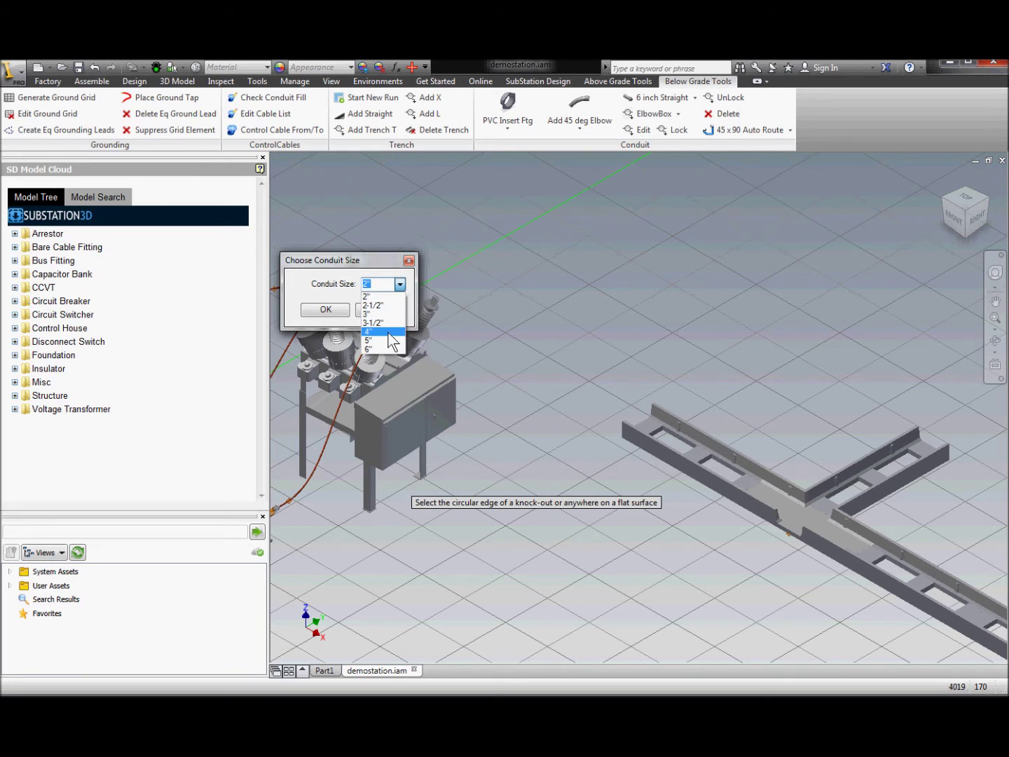
click(382, 340)
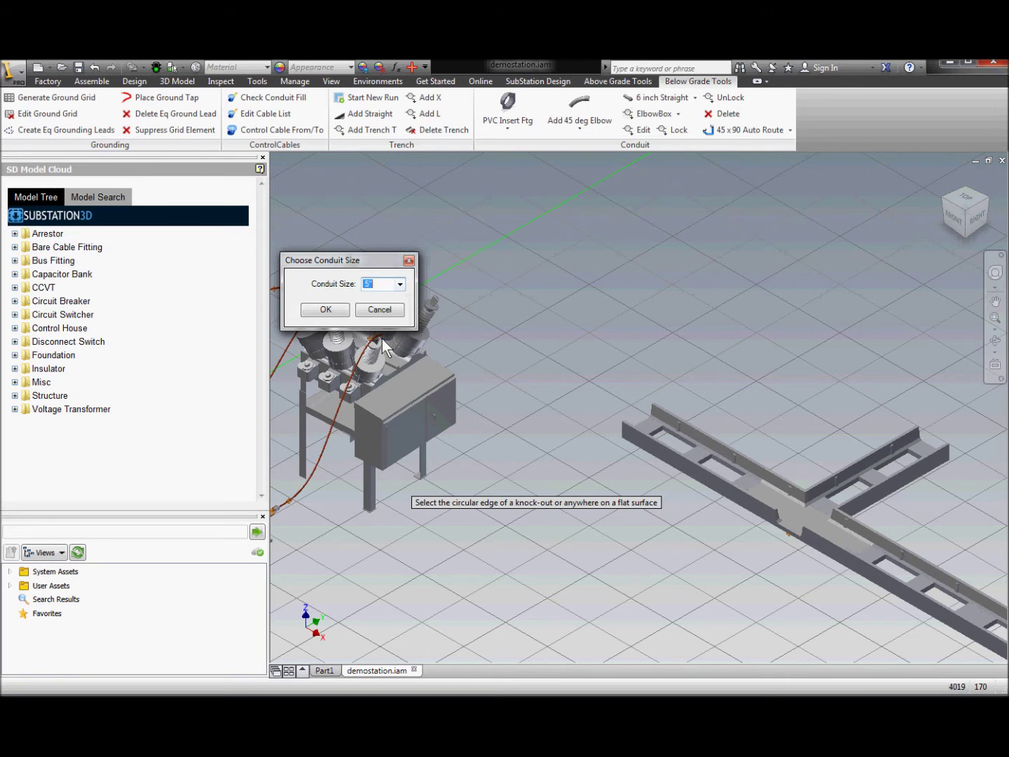
click(325, 310)
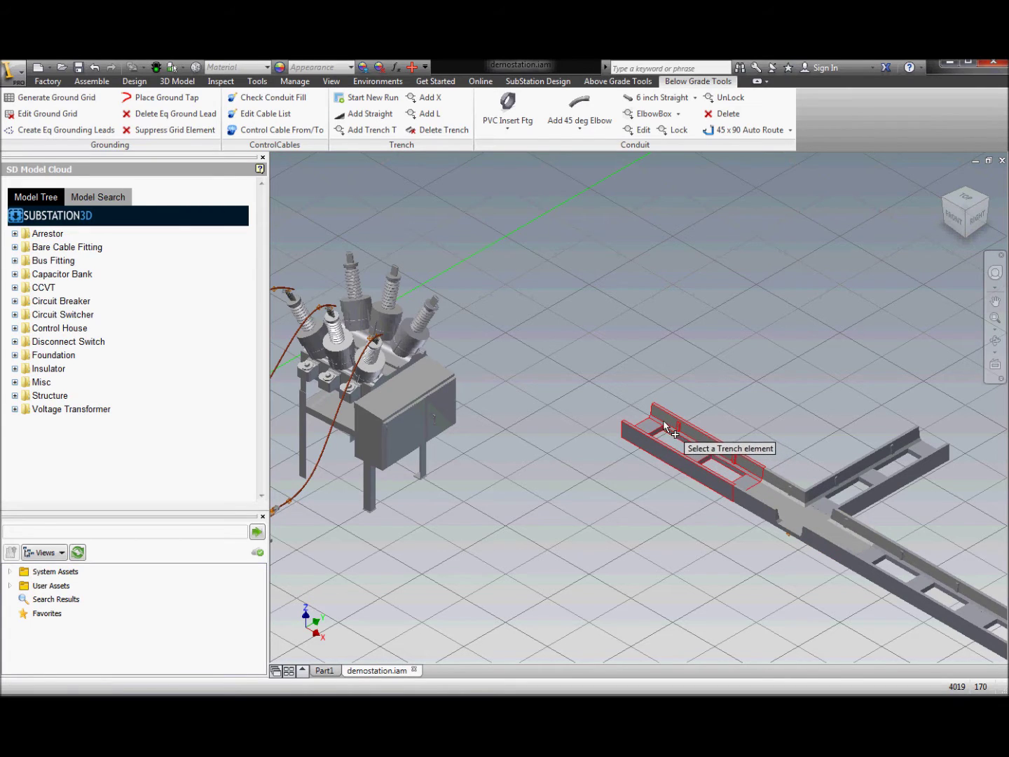
click(649, 433)
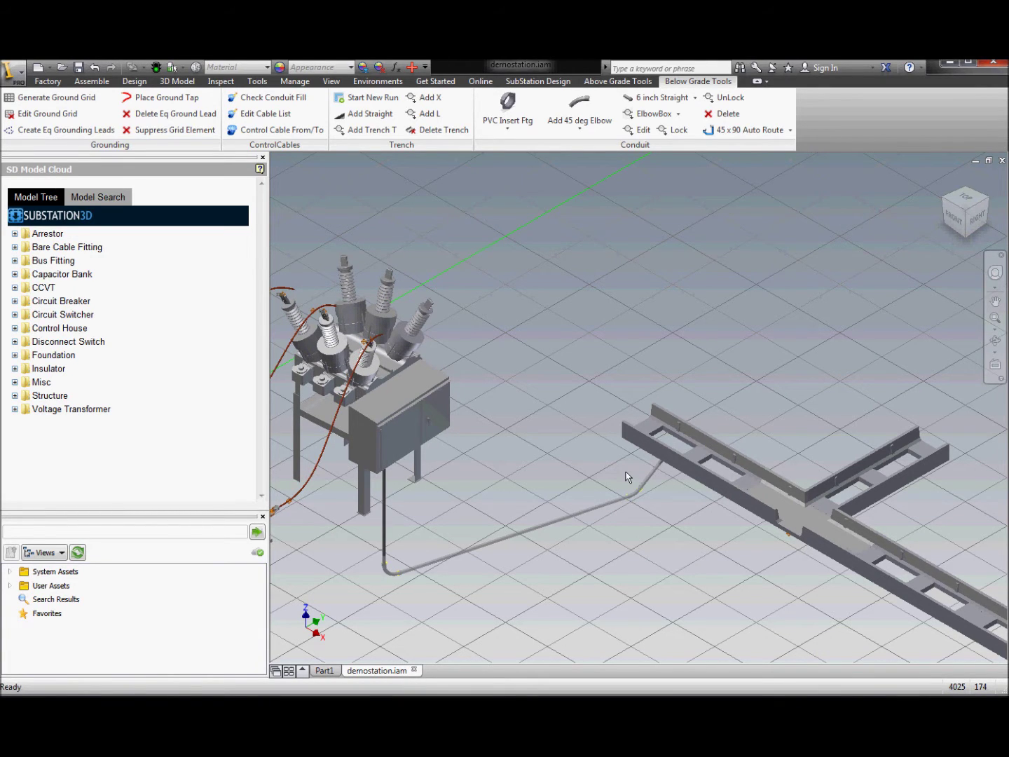
- Extend the trench past the nearest circuit breaker with three more straight sections, one after another from its open end
click(994, 301)
drag(719, 348, 702, 417)
scroll(724, 407, down, 3)
right_click(703, 416)
click(741, 414)
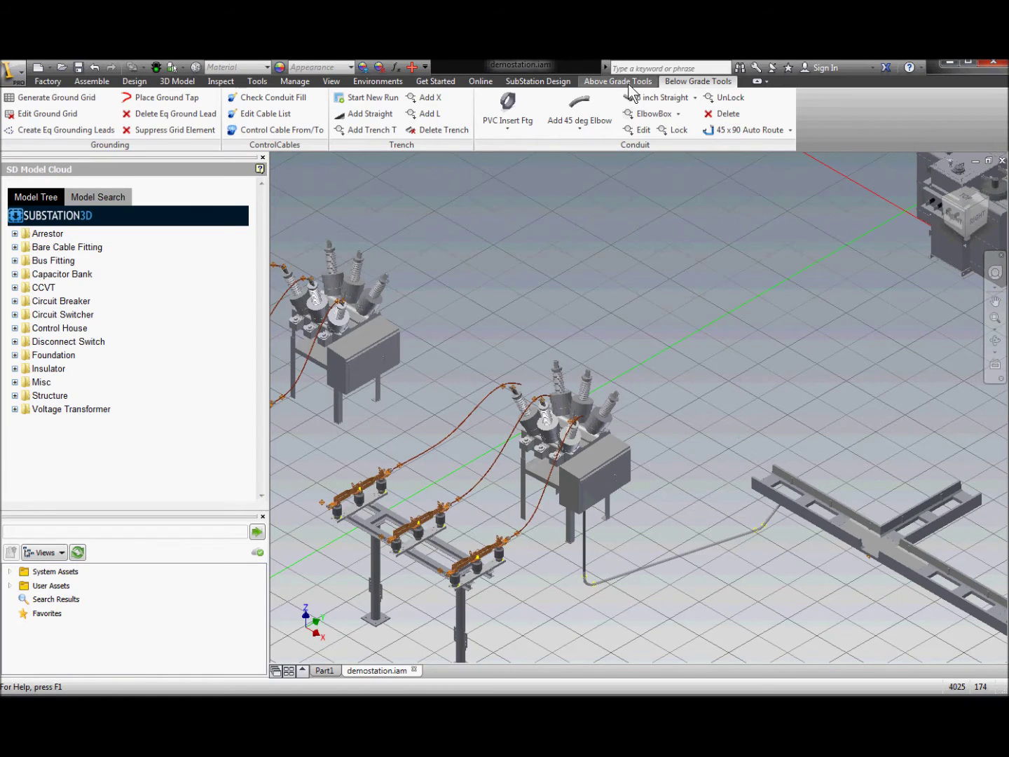
click(365, 128)
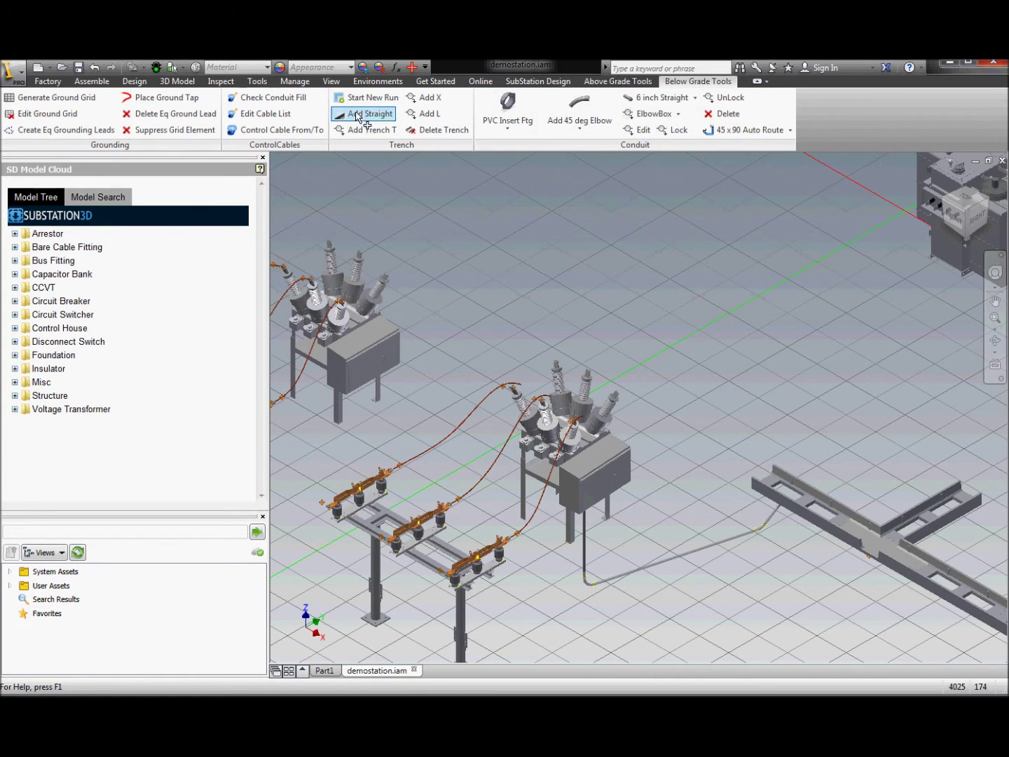
click(767, 483)
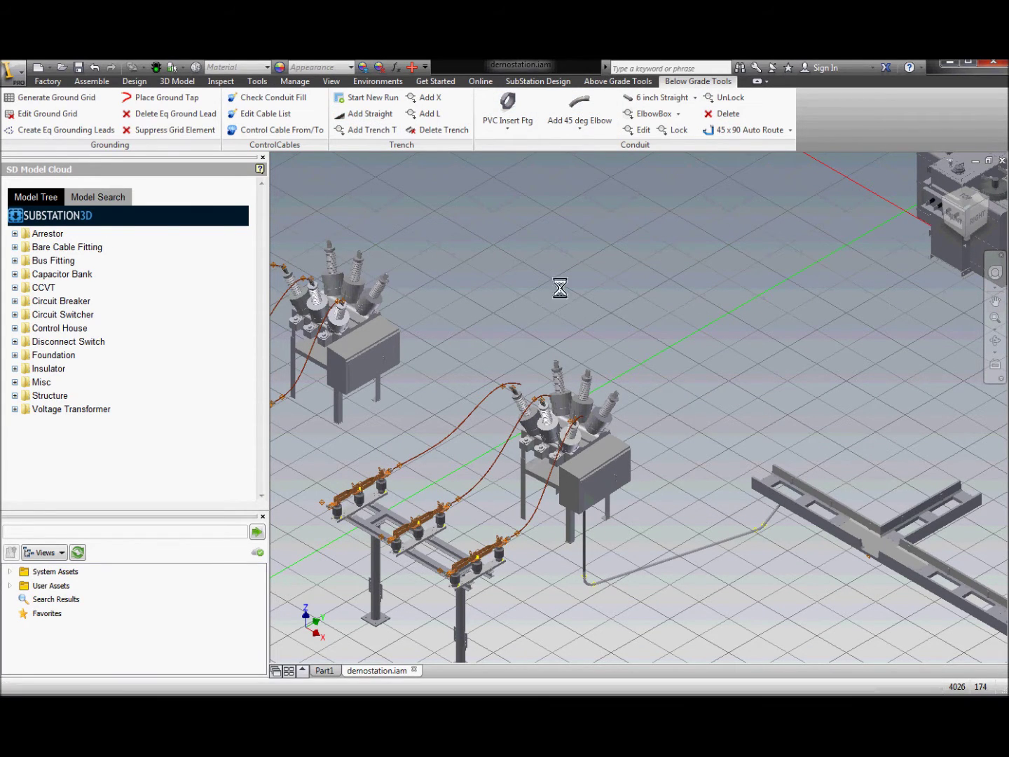
click(370, 115)
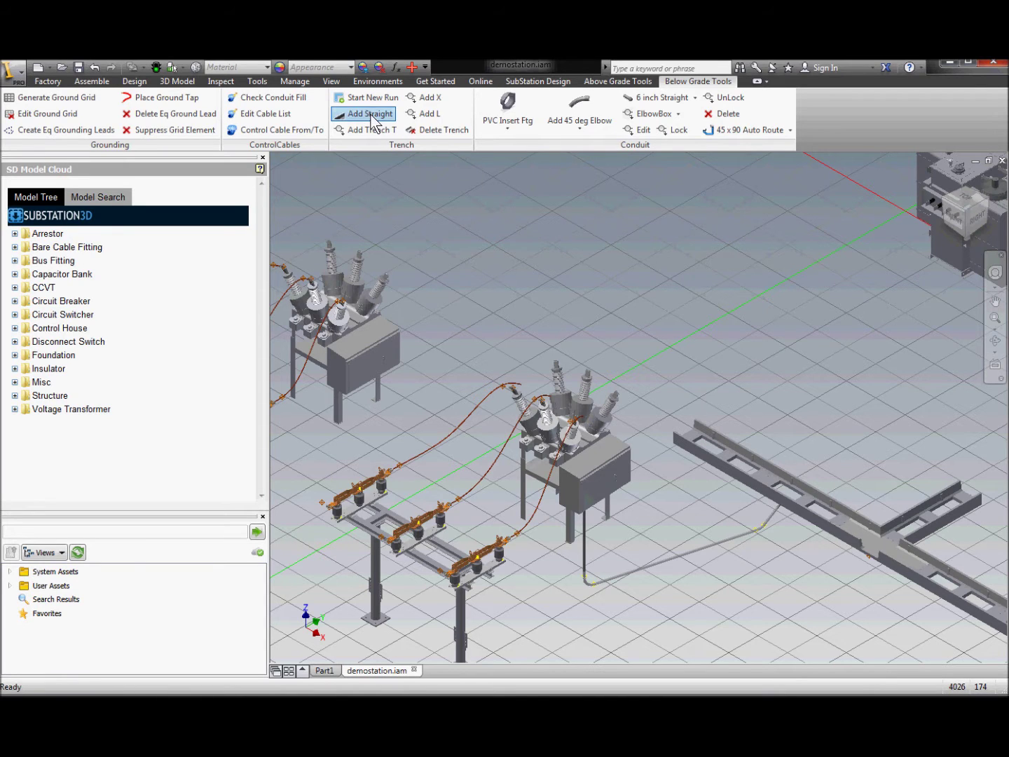
click(685, 438)
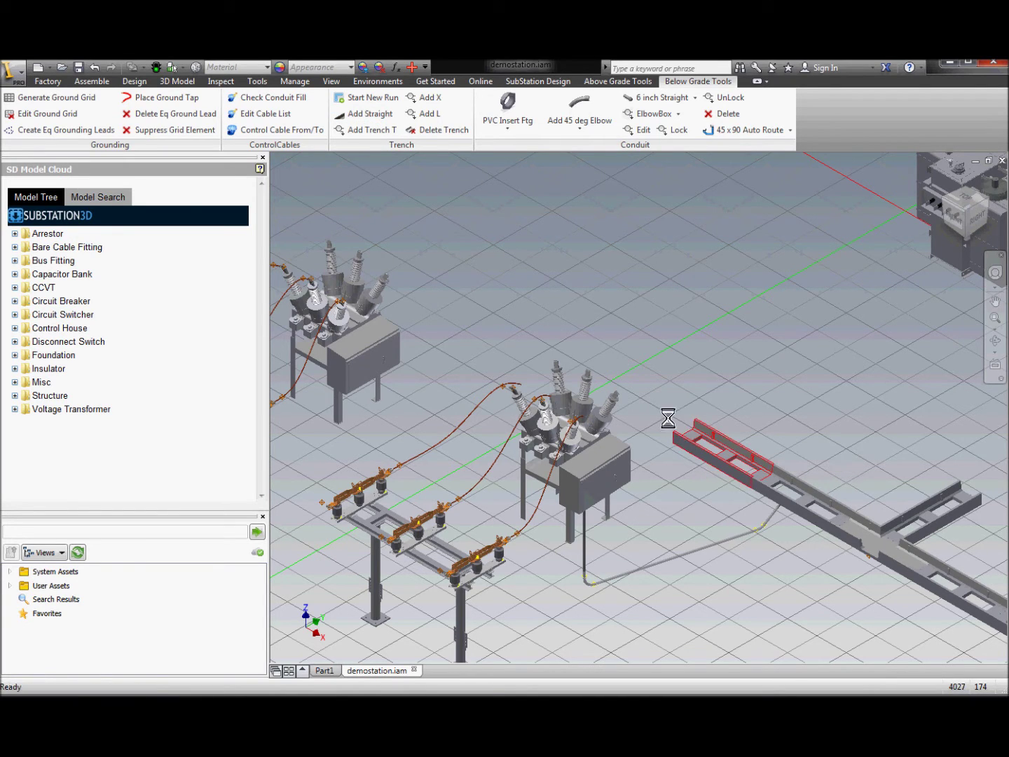
click(369, 116)
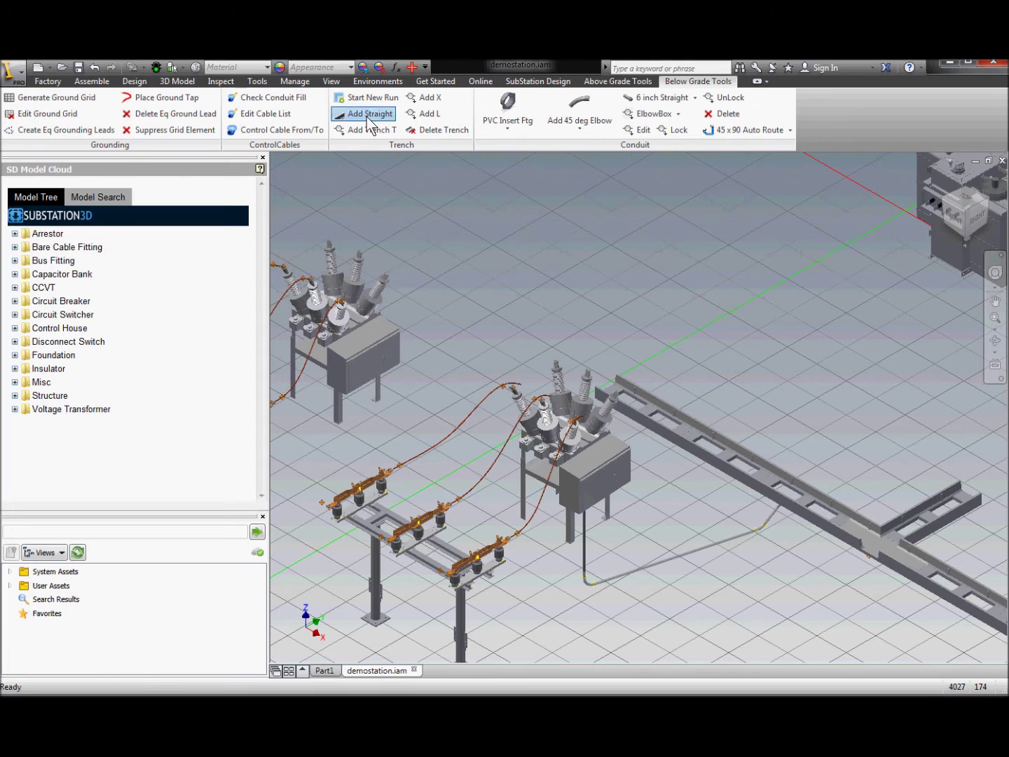
click(608, 389)
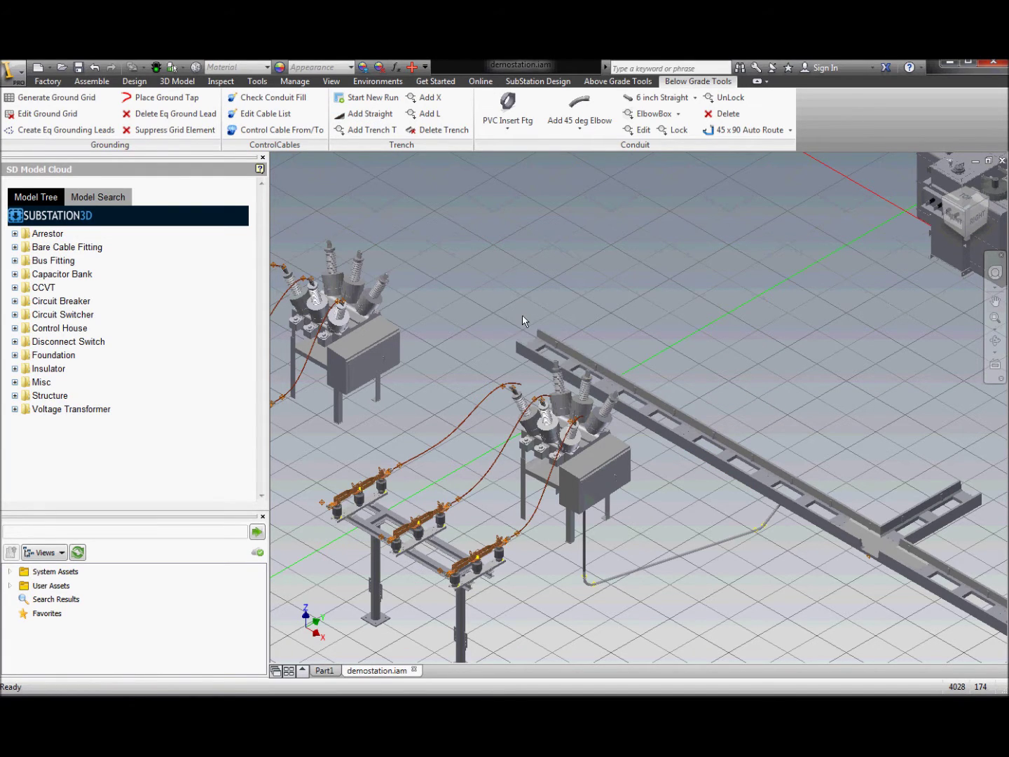
- Auto-route a 45 x 90 conduit of size 5" from the other circuit breaker's cabinet to the new end section of the trench
click(744, 130)
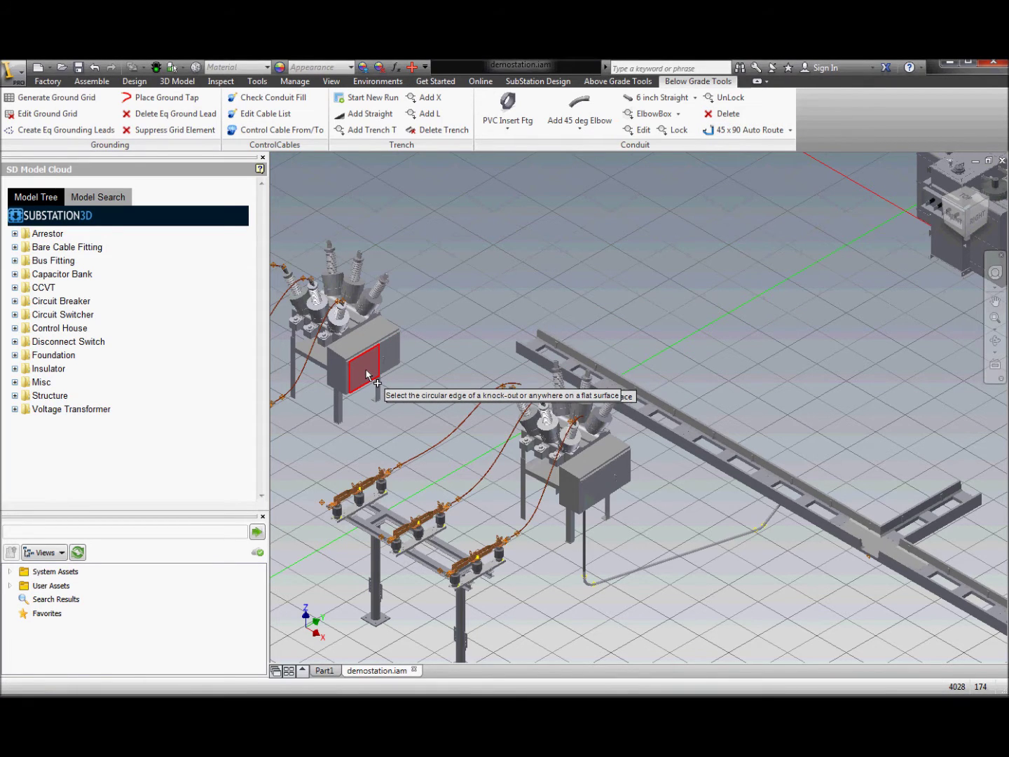
mouse_move(367, 372)
click(384, 372)
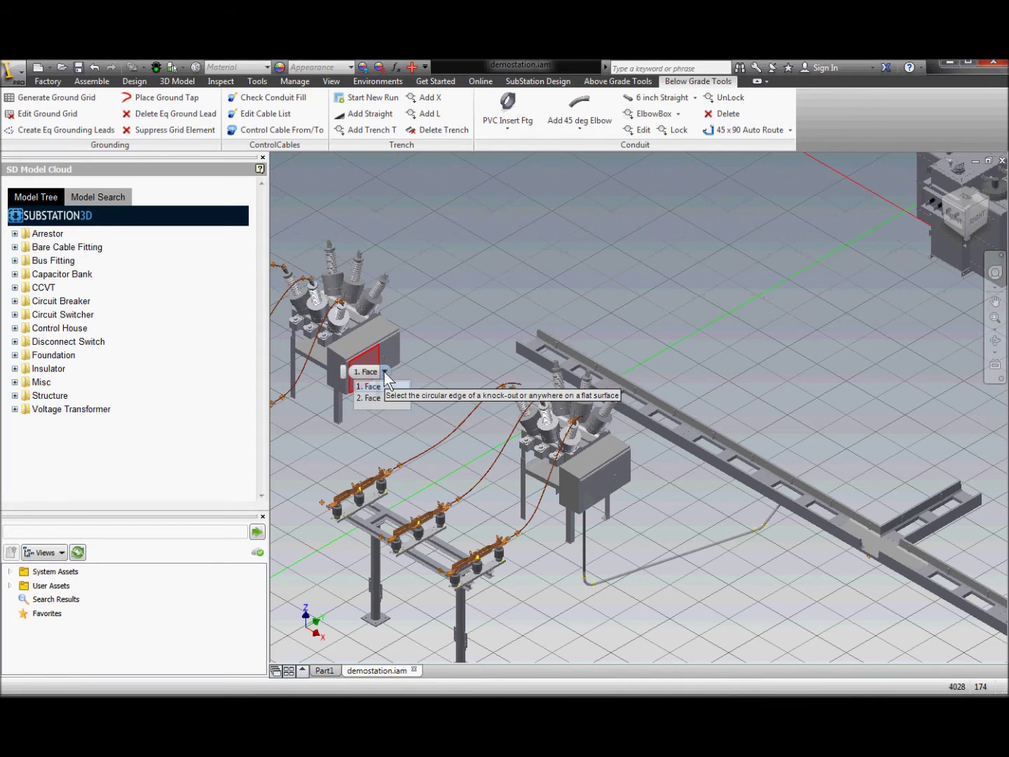
click(370, 397)
click(468, 250)
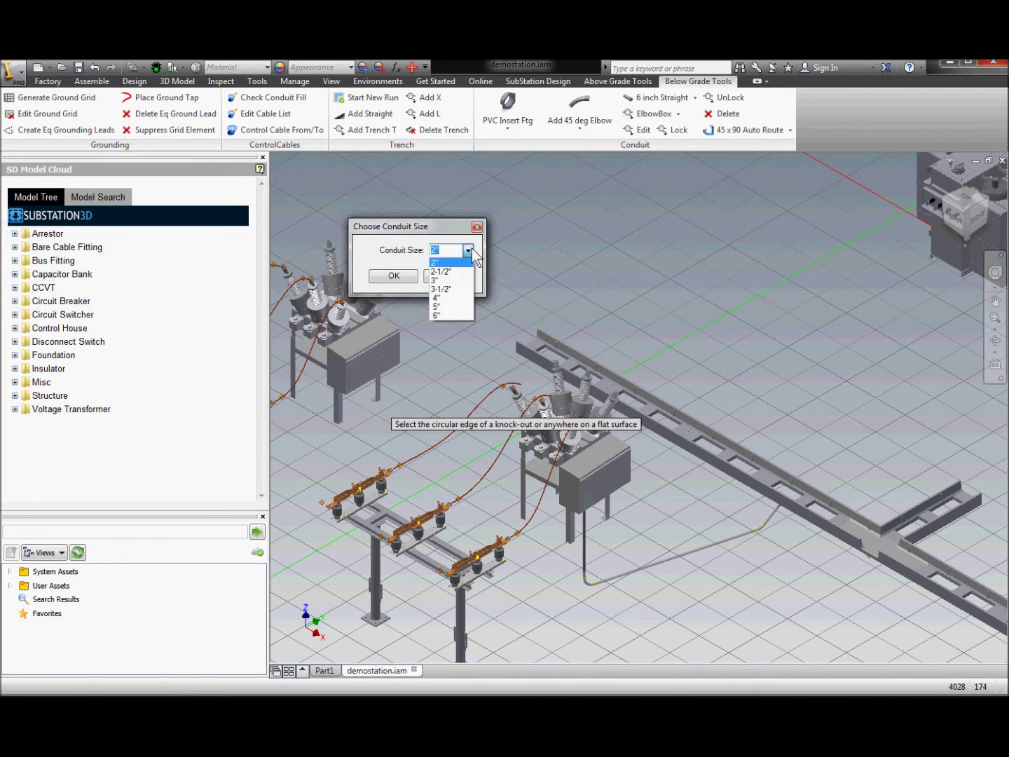
click(452, 306)
click(395, 276)
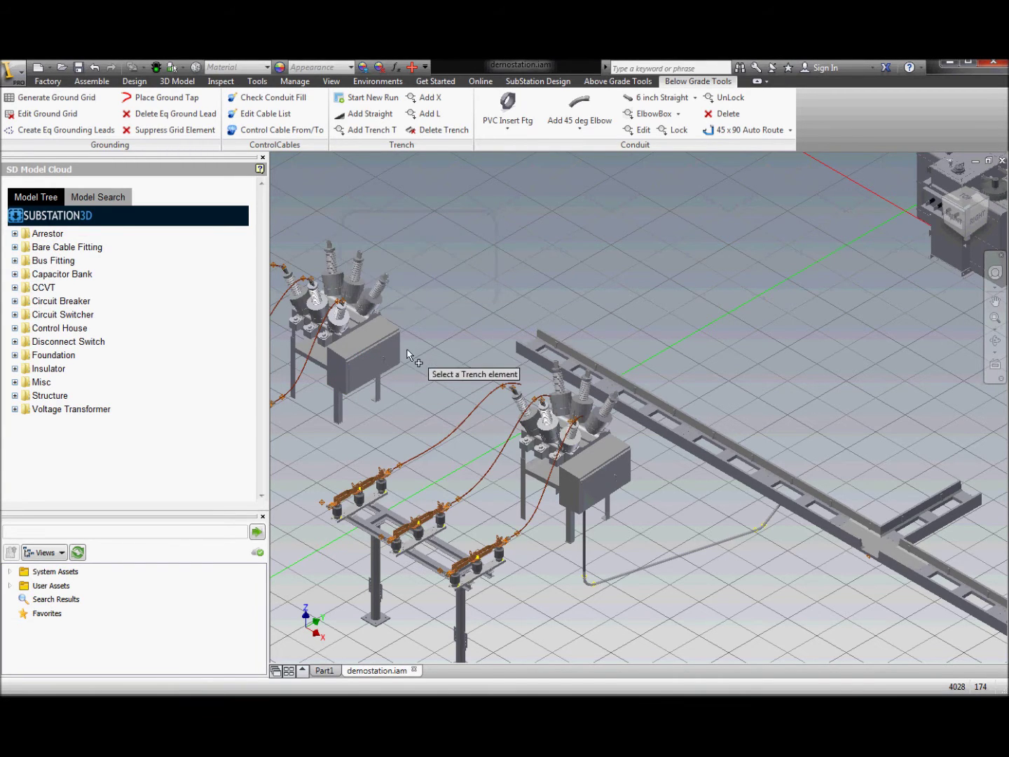
click(525, 351)
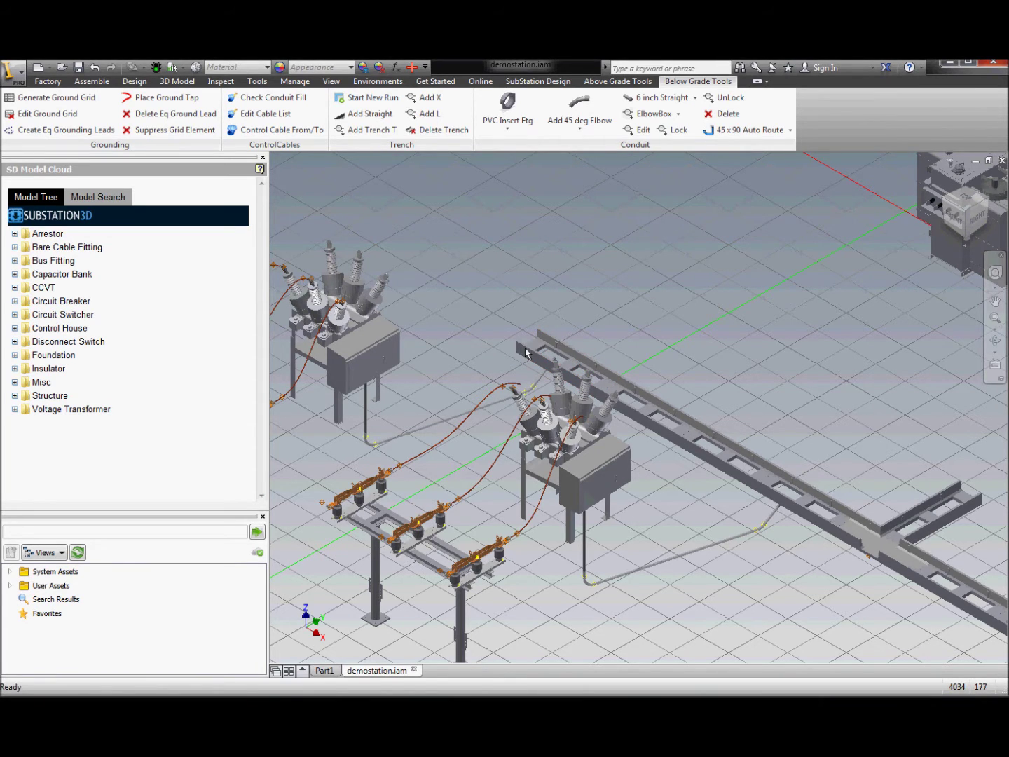
- Run the conduit fill check and show the paths of runs 2 and 1 in the model, keeping the trench in view
key(F4)
drag(628, 400, 517, 362)
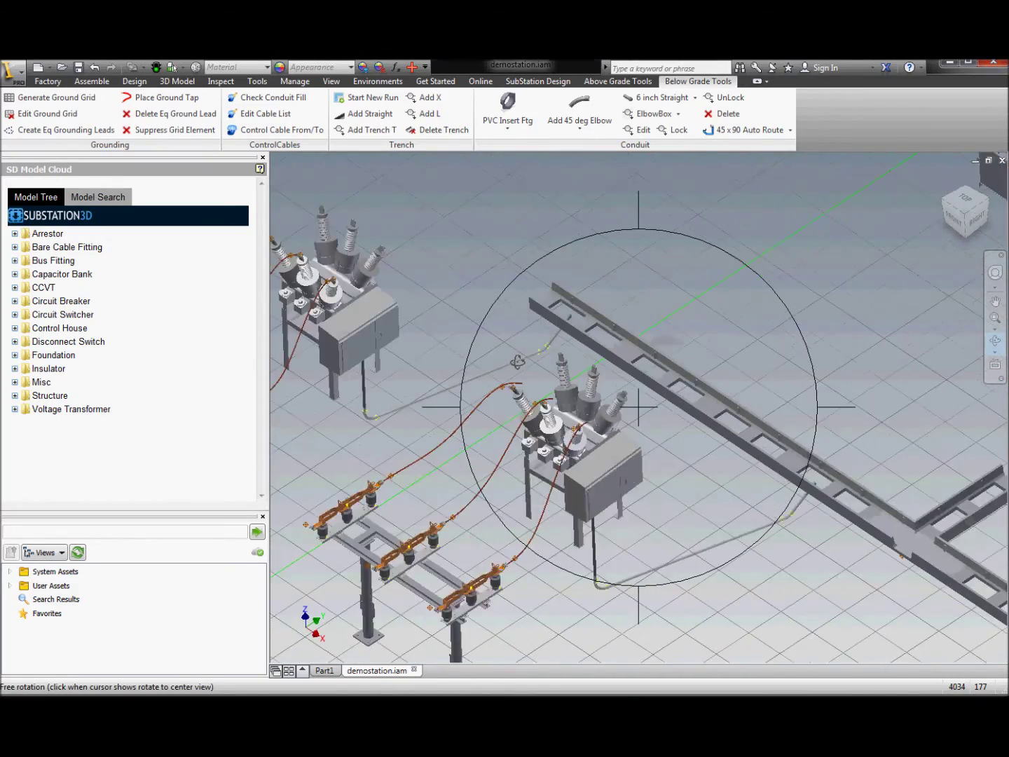
scroll(517, 356, up, 5)
middle_drag(840, 323, 714, 388)
click(273, 97)
click(246, 324)
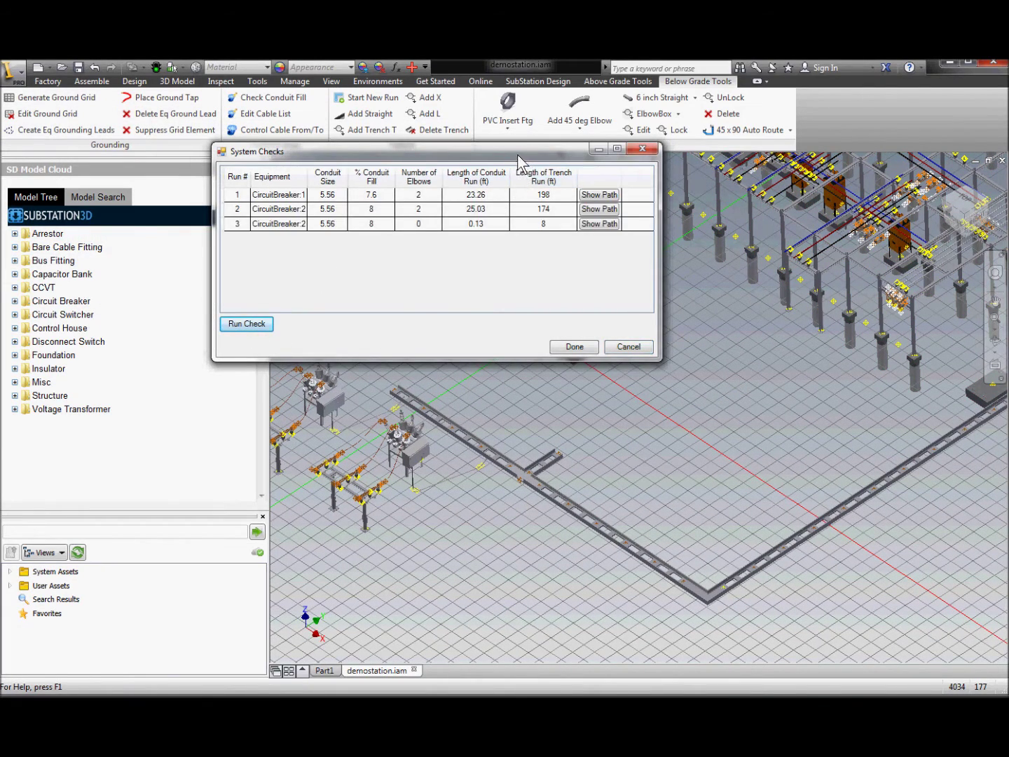
drag(517, 154, 318, 195)
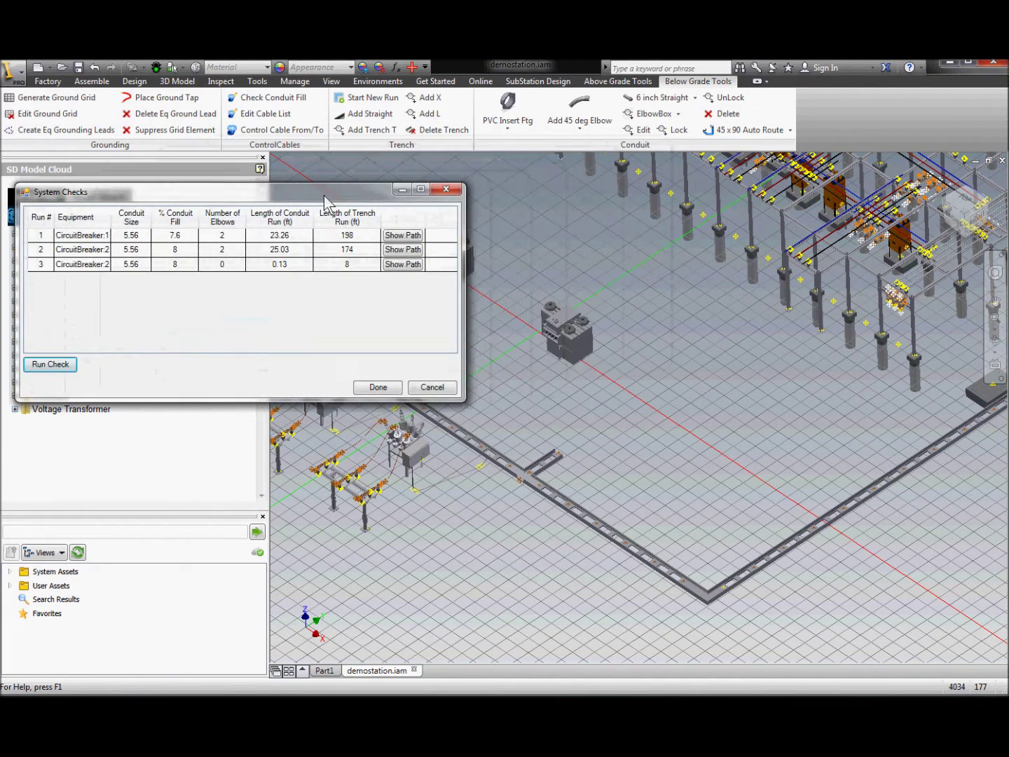
click(400, 250)
drag(359, 192, 349, 93)
click(383, 139)
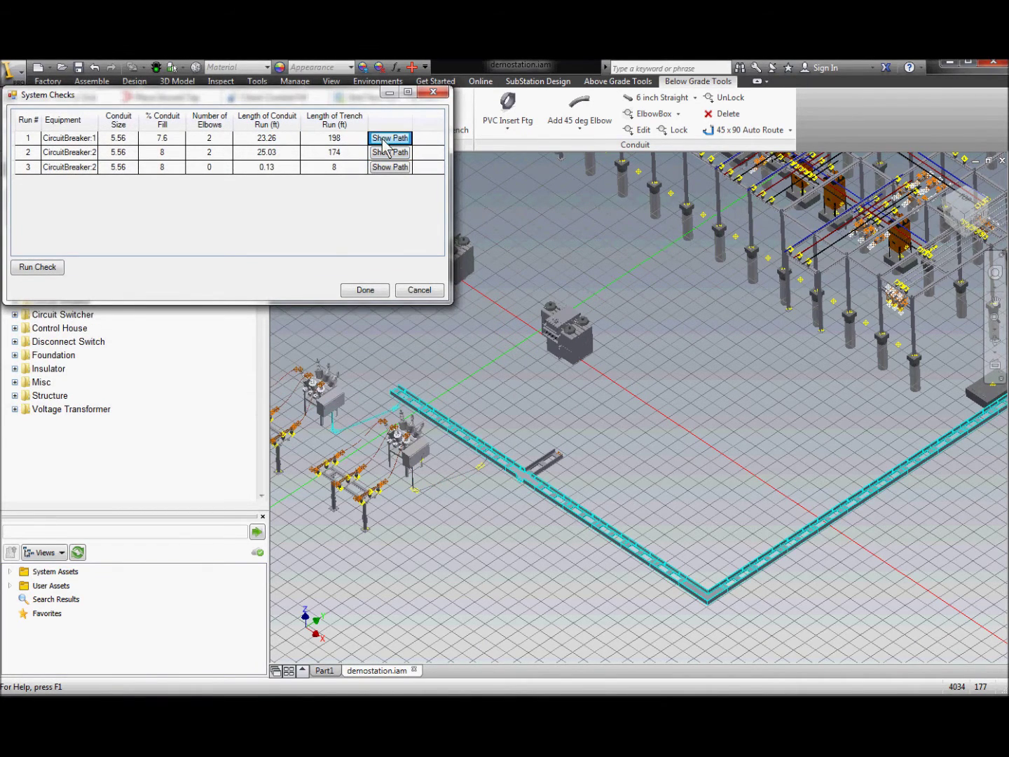
- Show the path of run 2 in the model and close the conduit fill check
click(388, 152)
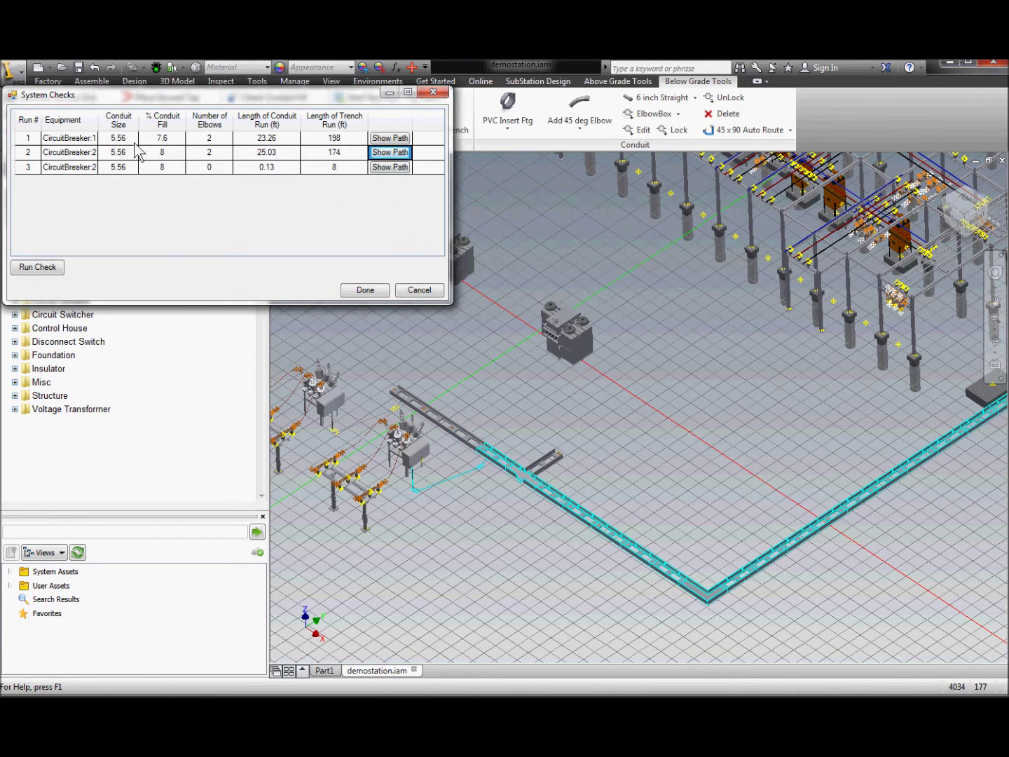
click(419, 290)
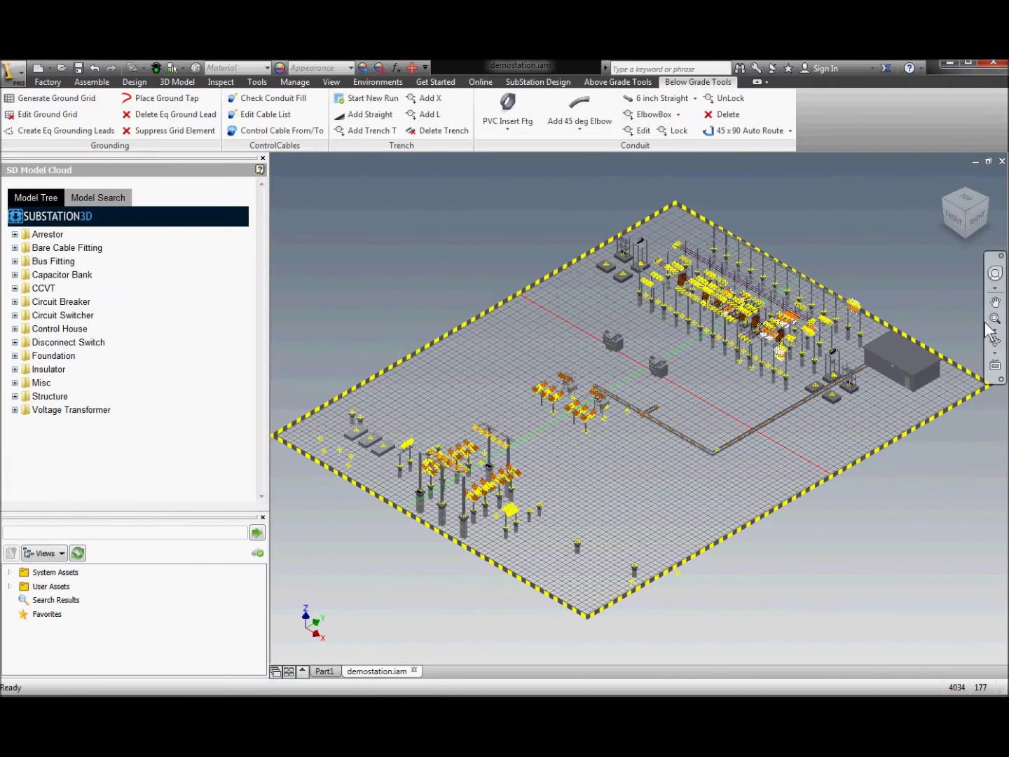
- Generate a ground grid 300 ft 10 in wide and 338 ft 4 in high with 20 ft spacing, using CABLE CU BSD 4/0 19S 1FT (GROUNDING)
click(996, 323)
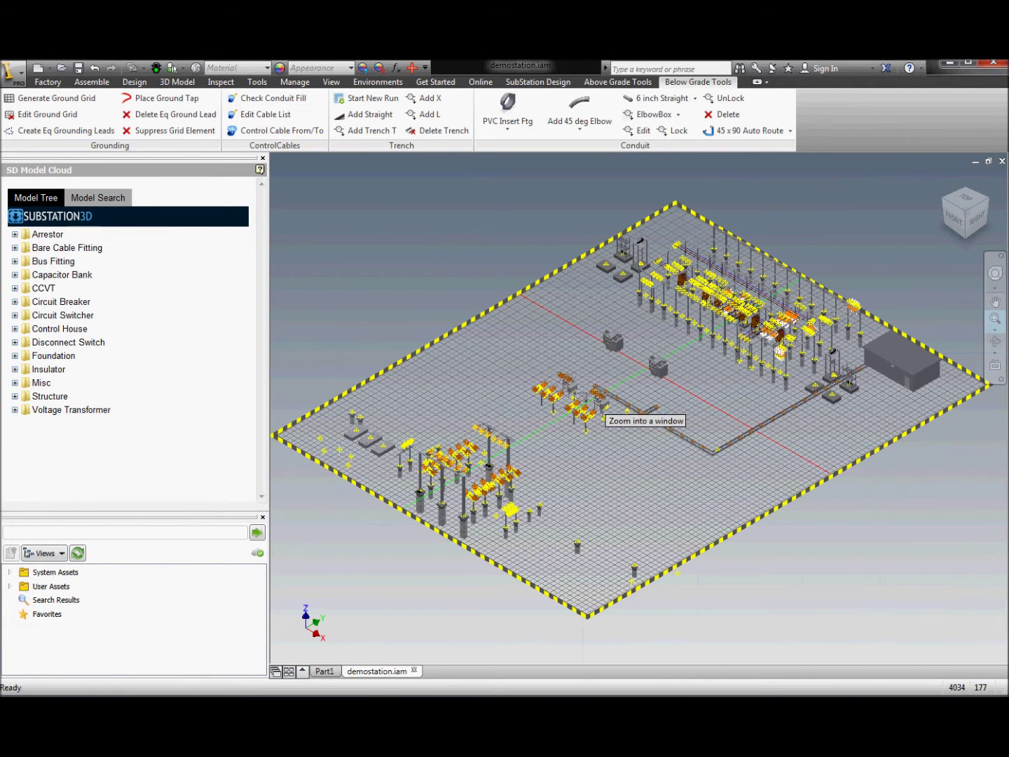
click(628, 442)
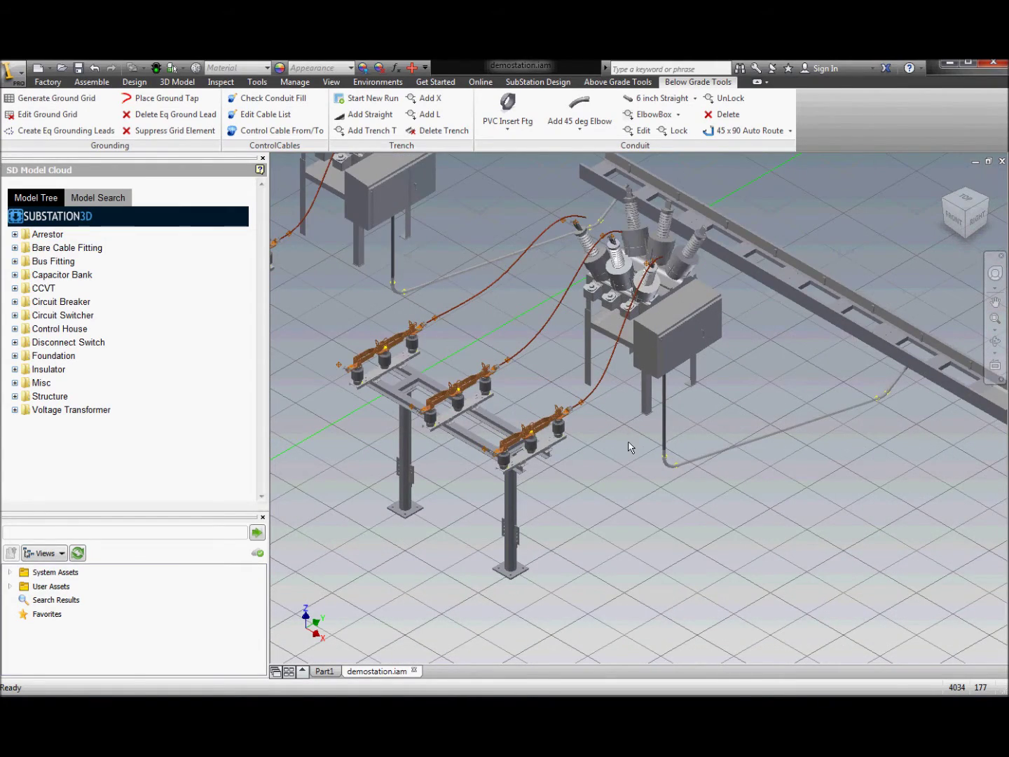
scroll(629, 446, down, 3)
scroll(628, 447, down, 3)
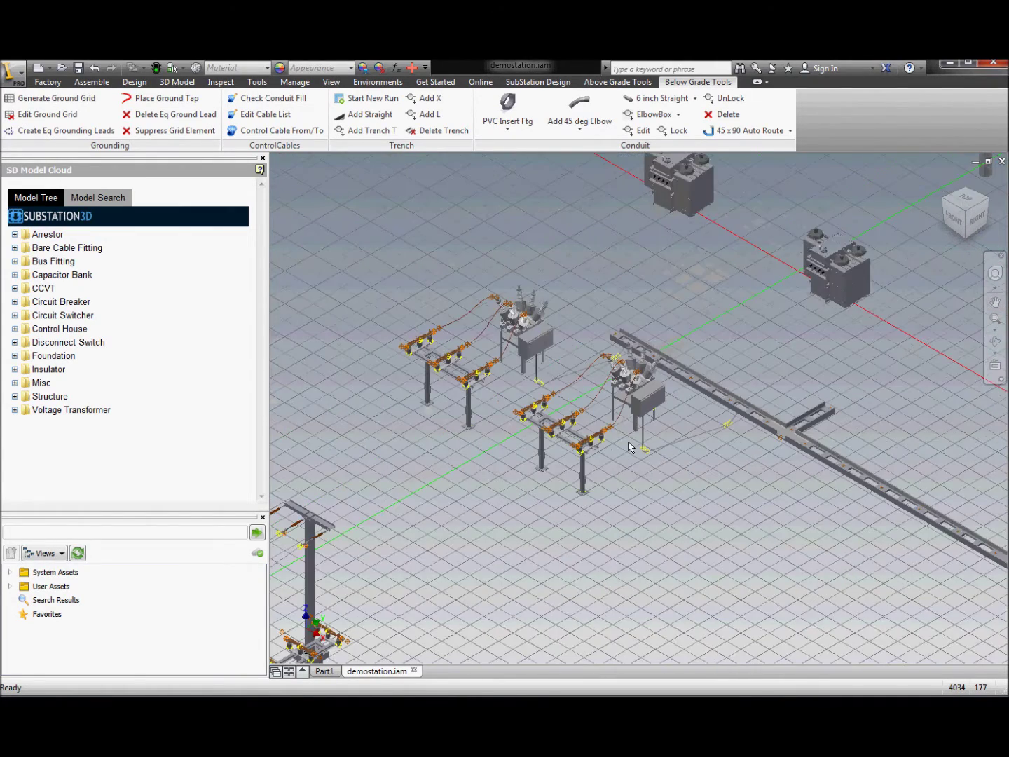
scroll(628, 447, down, 3)
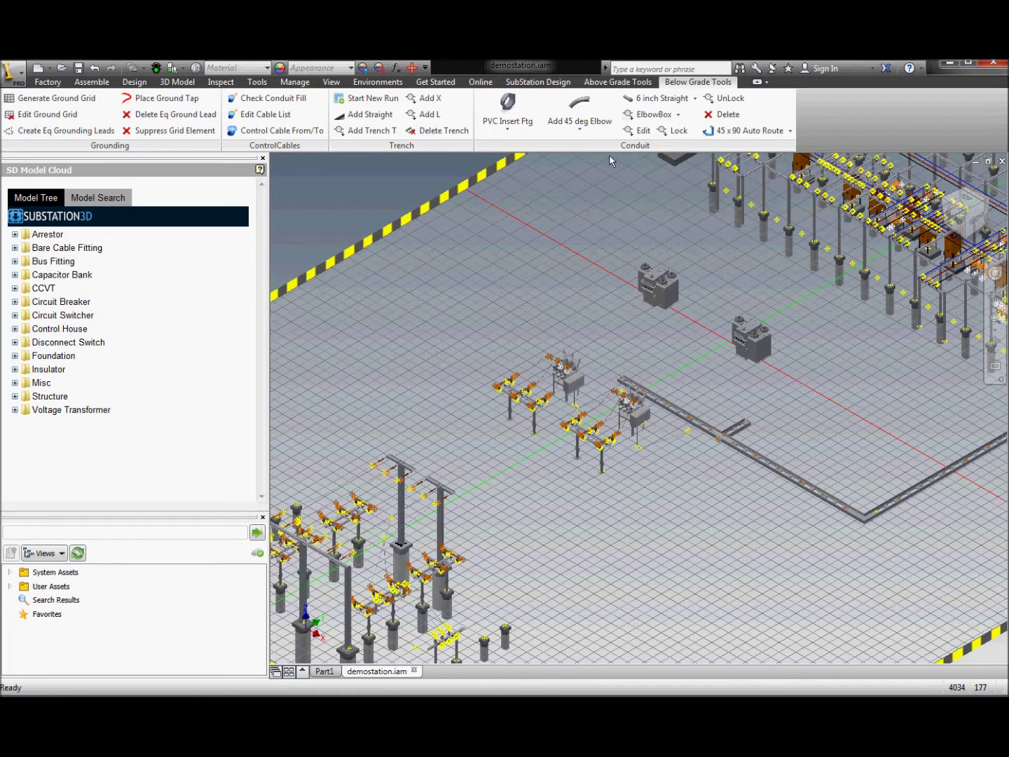
click(78, 105)
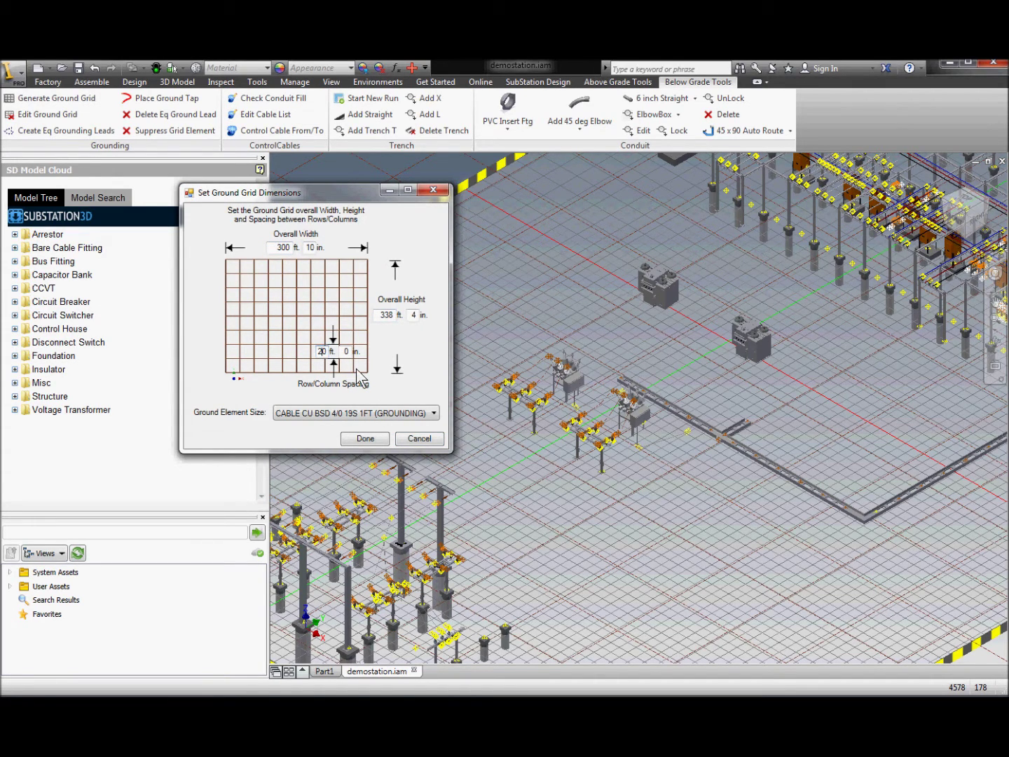
click(376, 439)
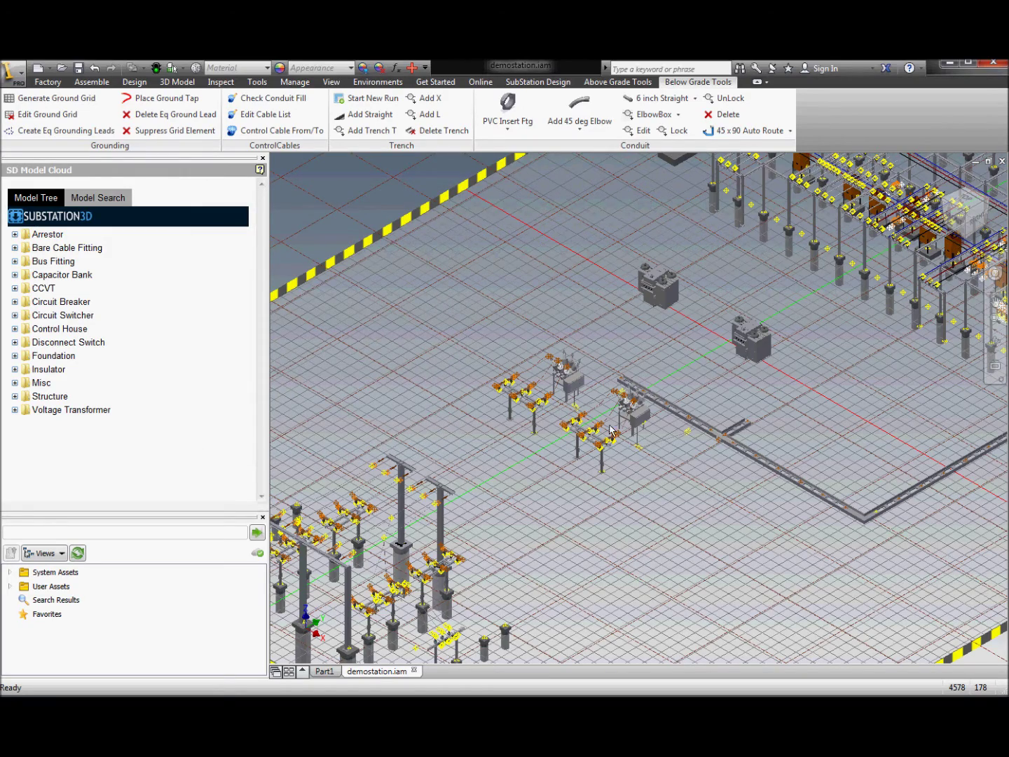
- Start an equipment grounding lead and add a ground lug to the plate on the front column of the switch structure nearest the trench
scroll(626, 441, down, 3)
scroll(627, 447, up, 5)
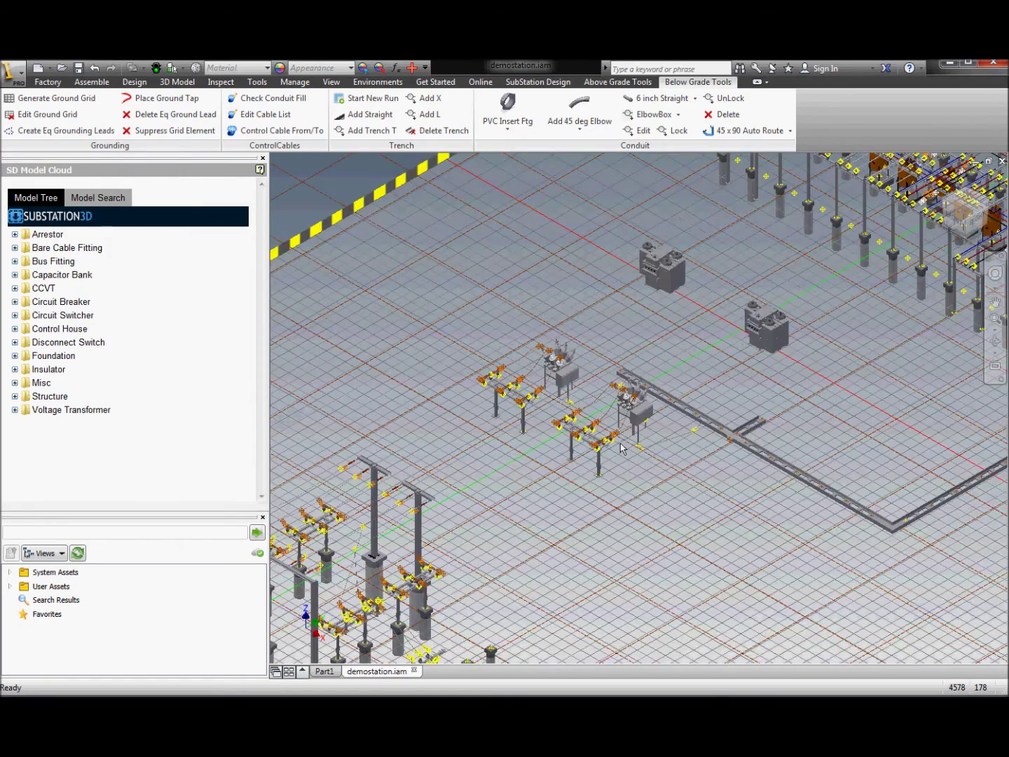
scroll(620, 449, up, 3)
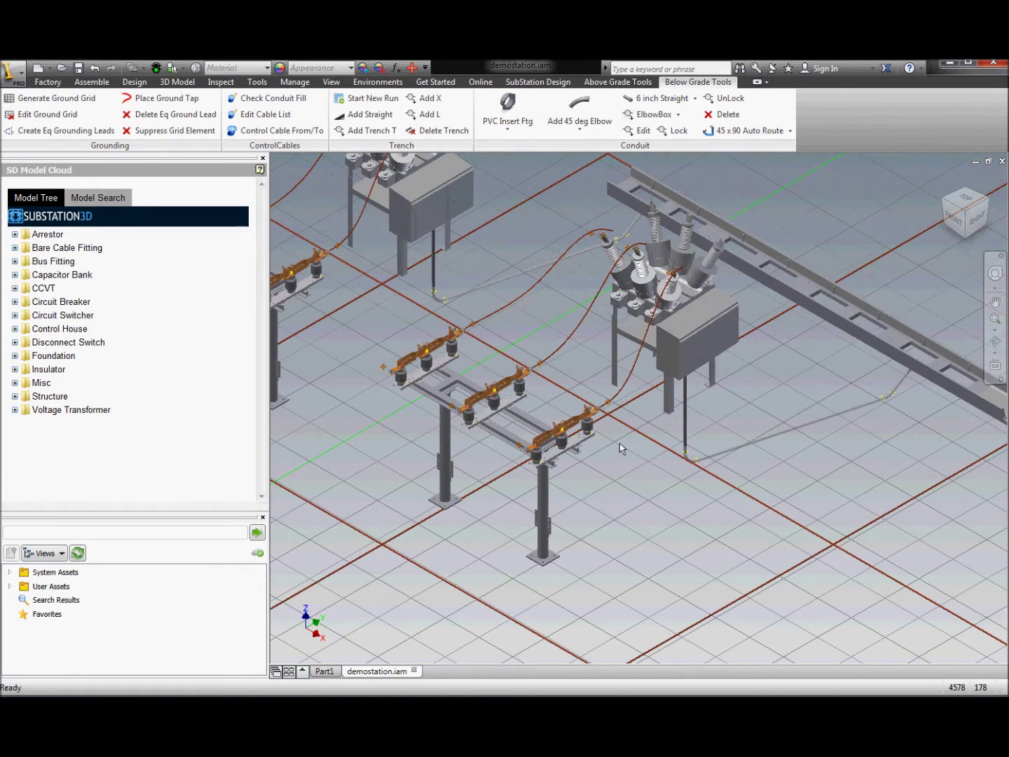
scroll(619, 449, up, 3)
click(994, 301)
drag(532, 503, 718, 373)
right_click(582, 419)
click(634, 418)
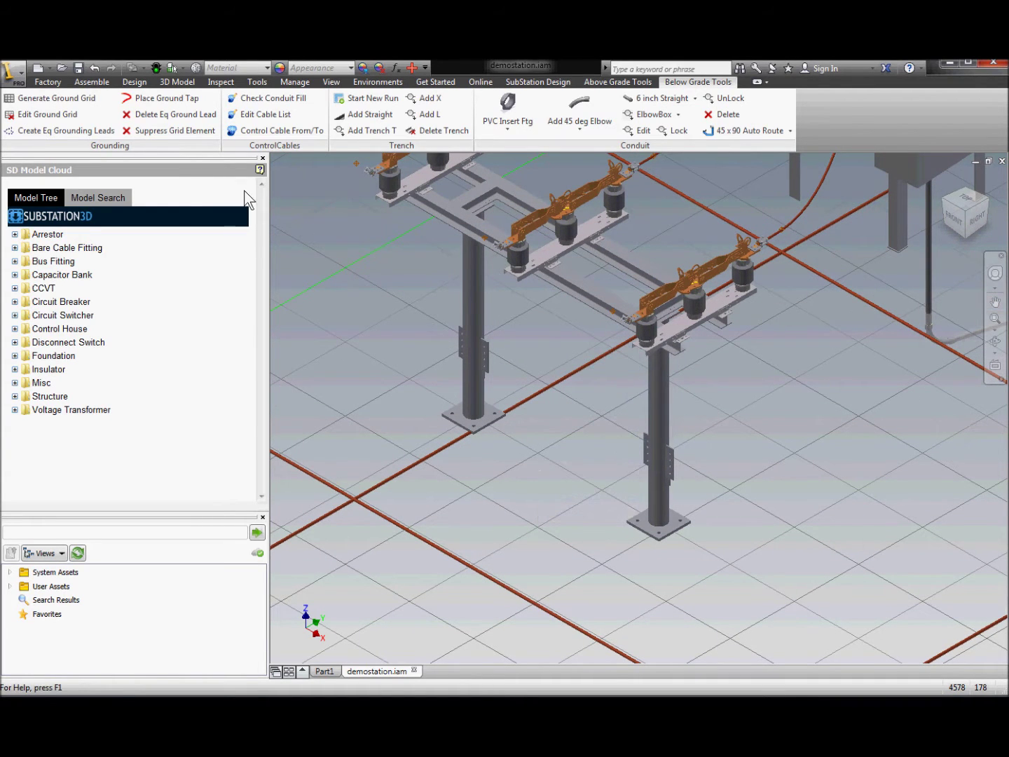
click(65, 129)
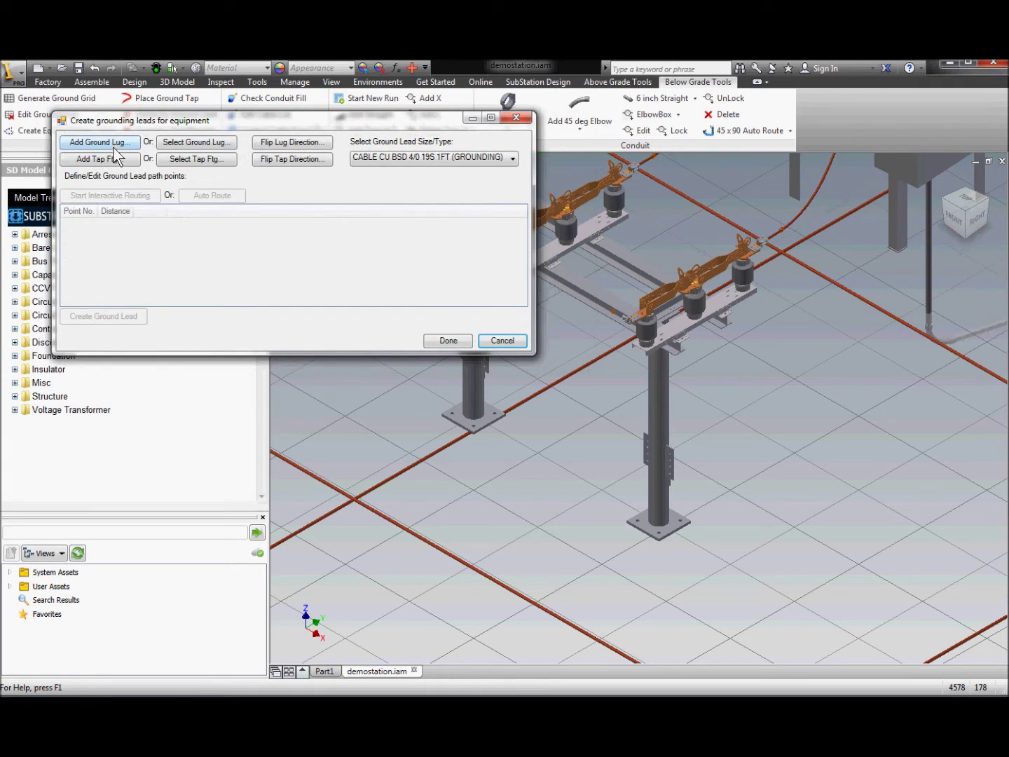
click(111, 143)
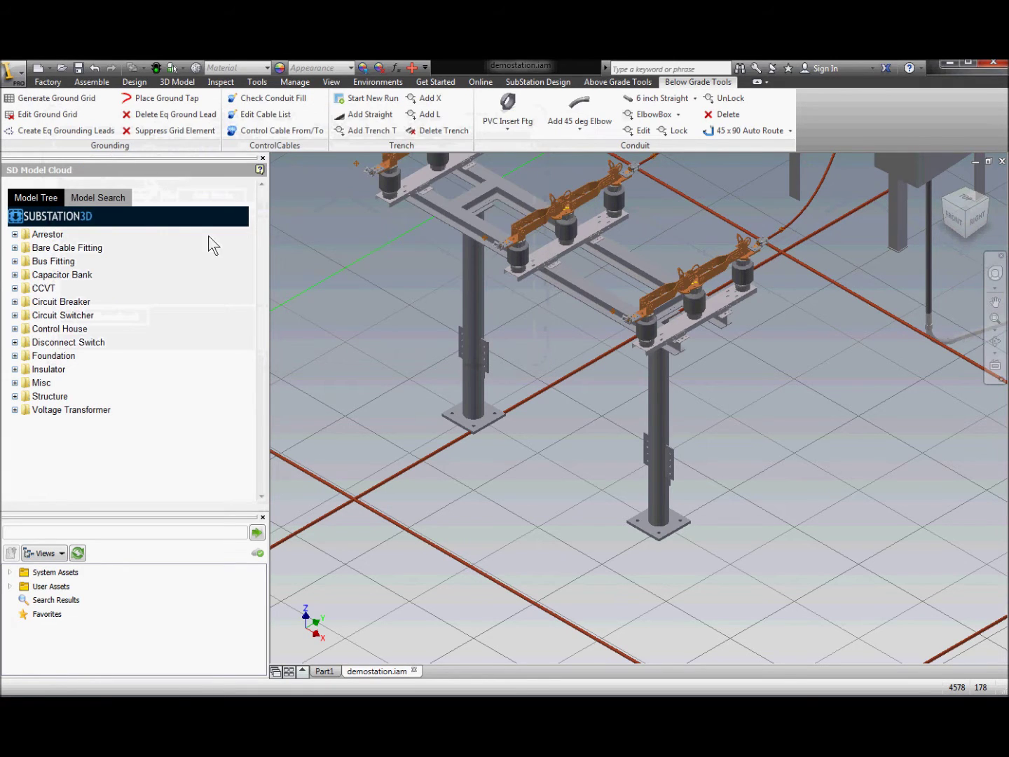
click(670, 464)
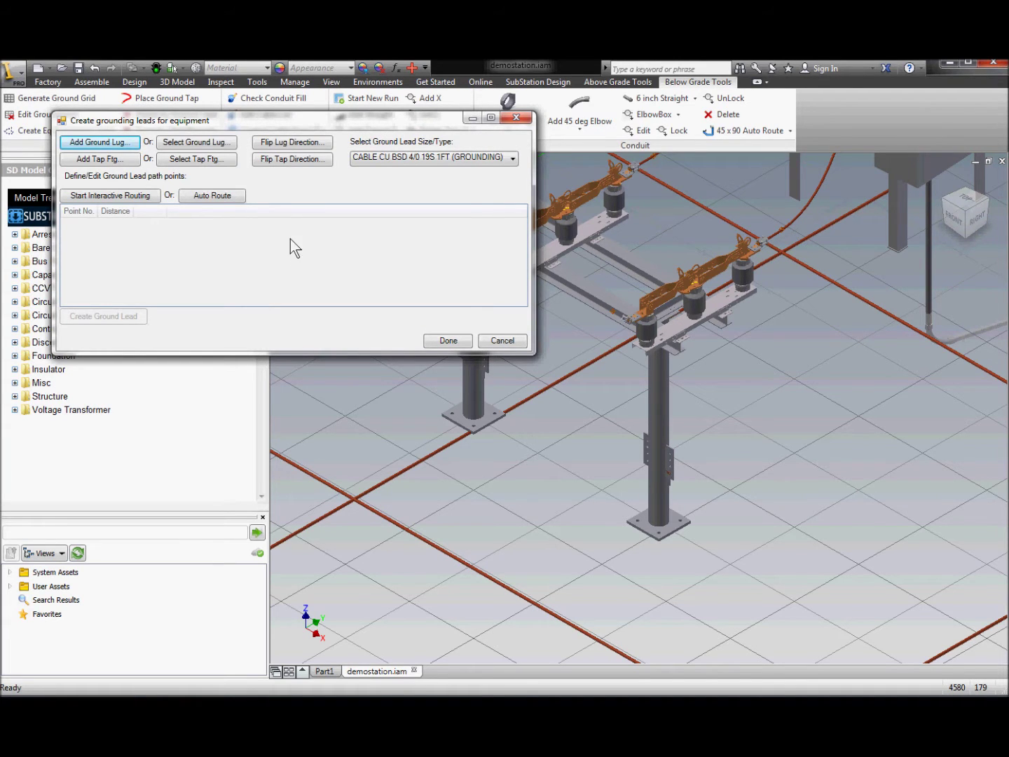
- Add a tap fitting on the ground grid conductor in front of the column that carries the ground lug
click(102, 159)
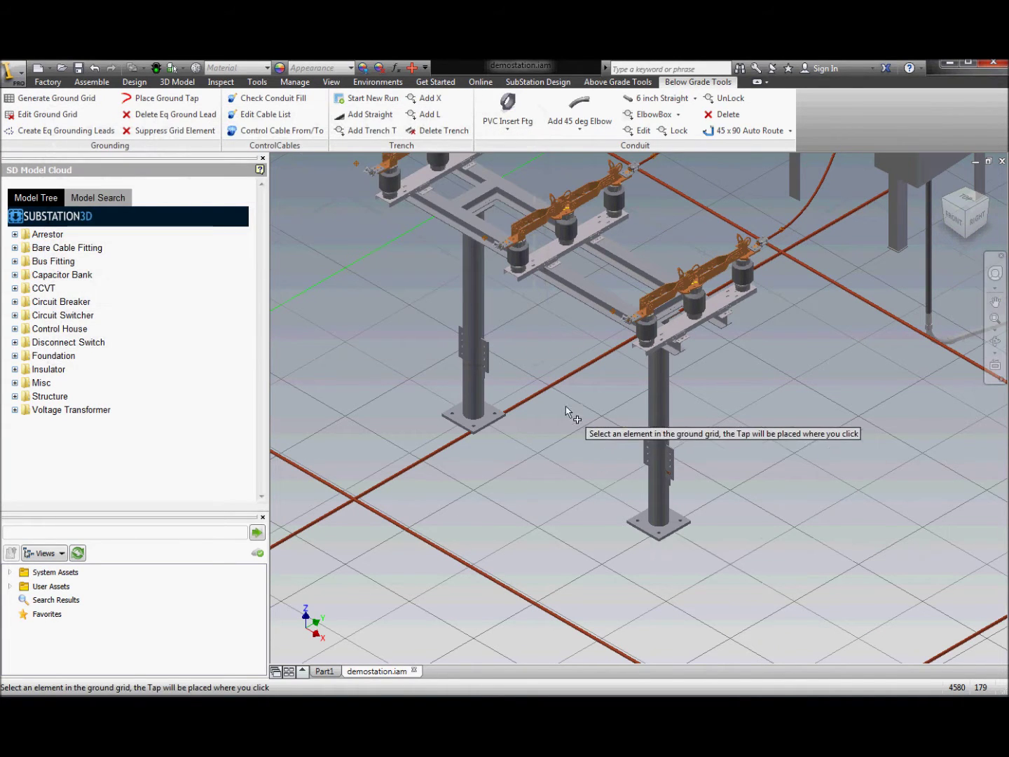
scroll(566, 413, down, 3)
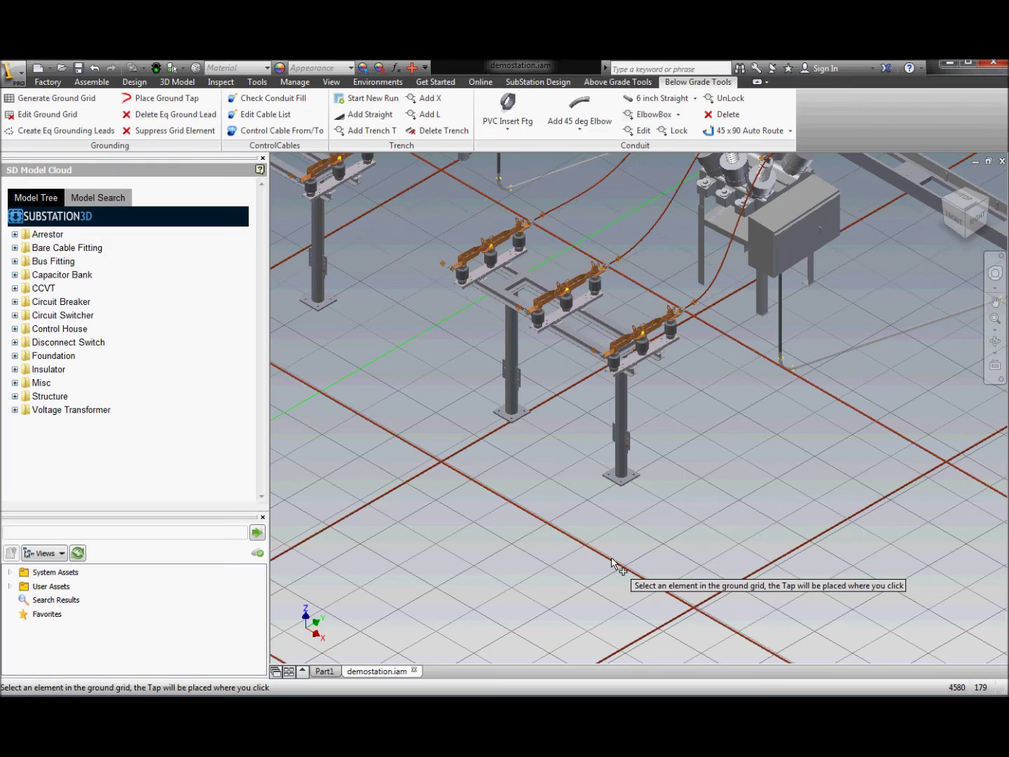
click(608, 559)
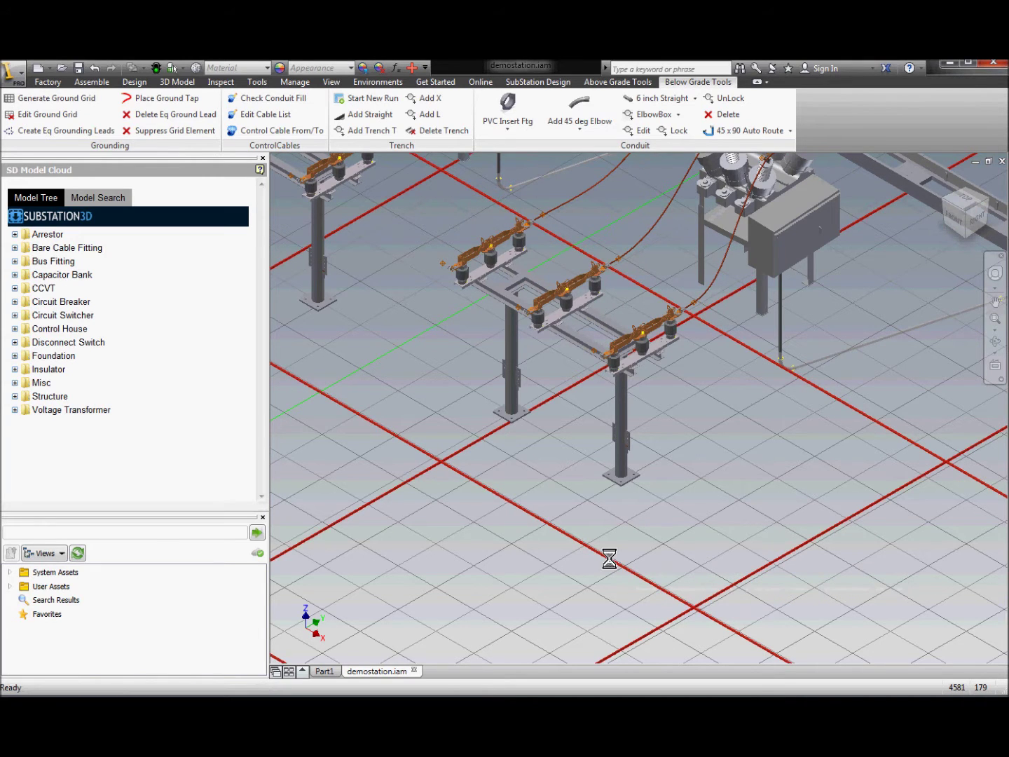
- Flip the ground lug's direction so that it points outward from the column plate
scroll(647, 559, up, 3)
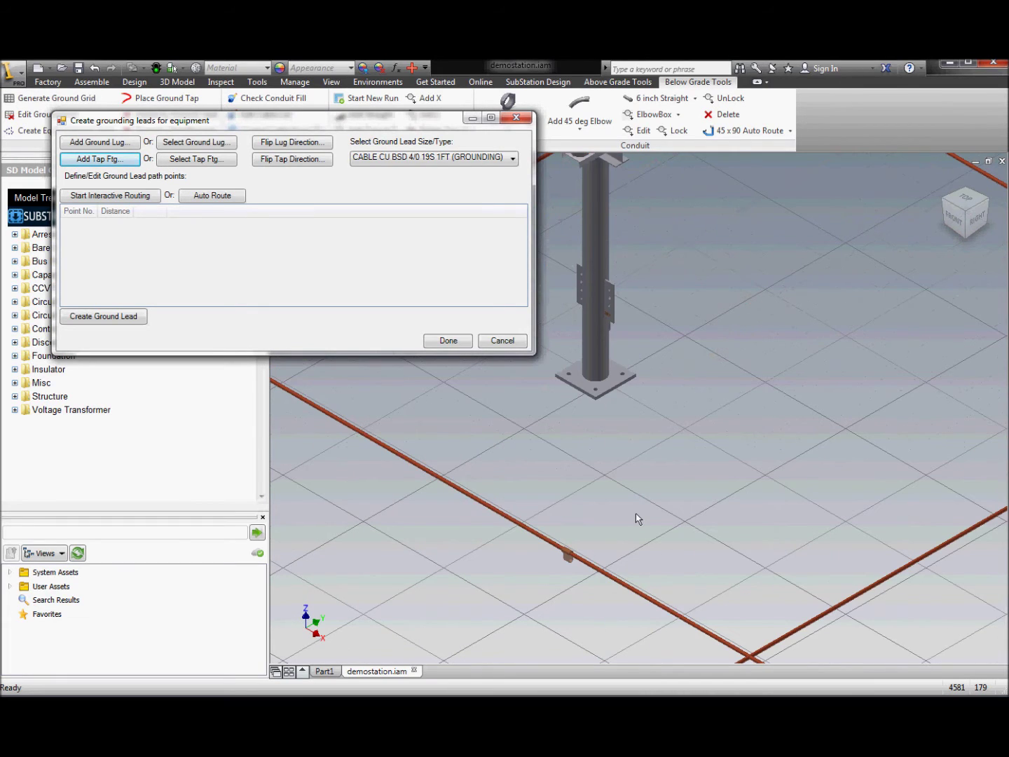
click(955, 287)
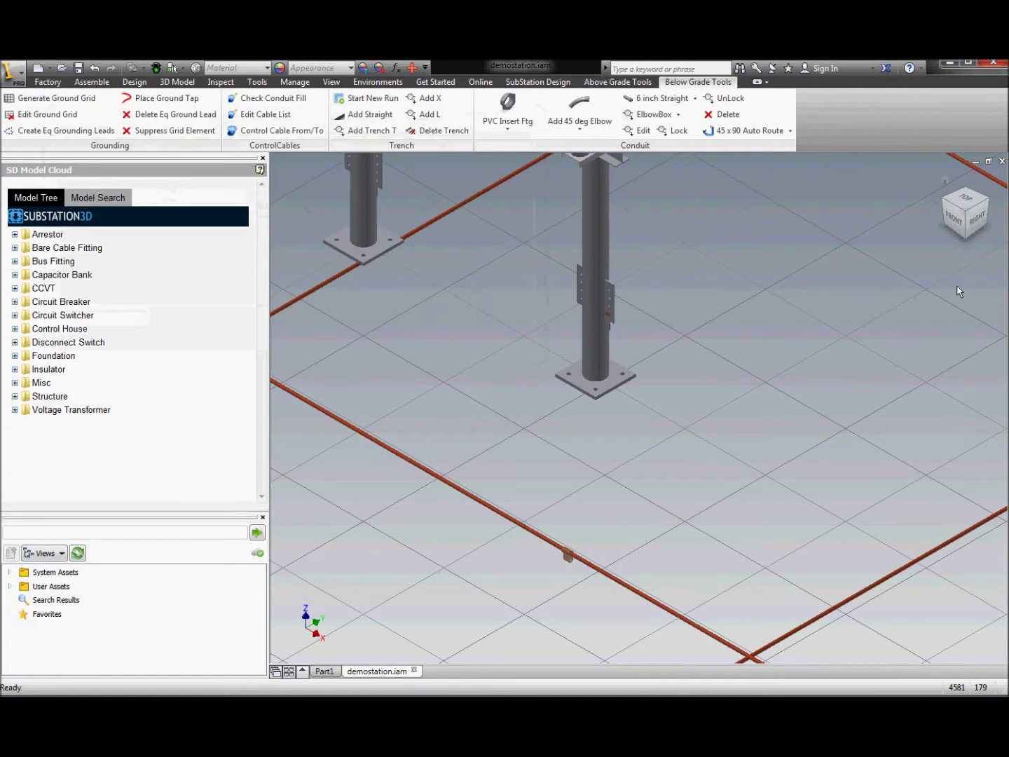
click(994, 318)
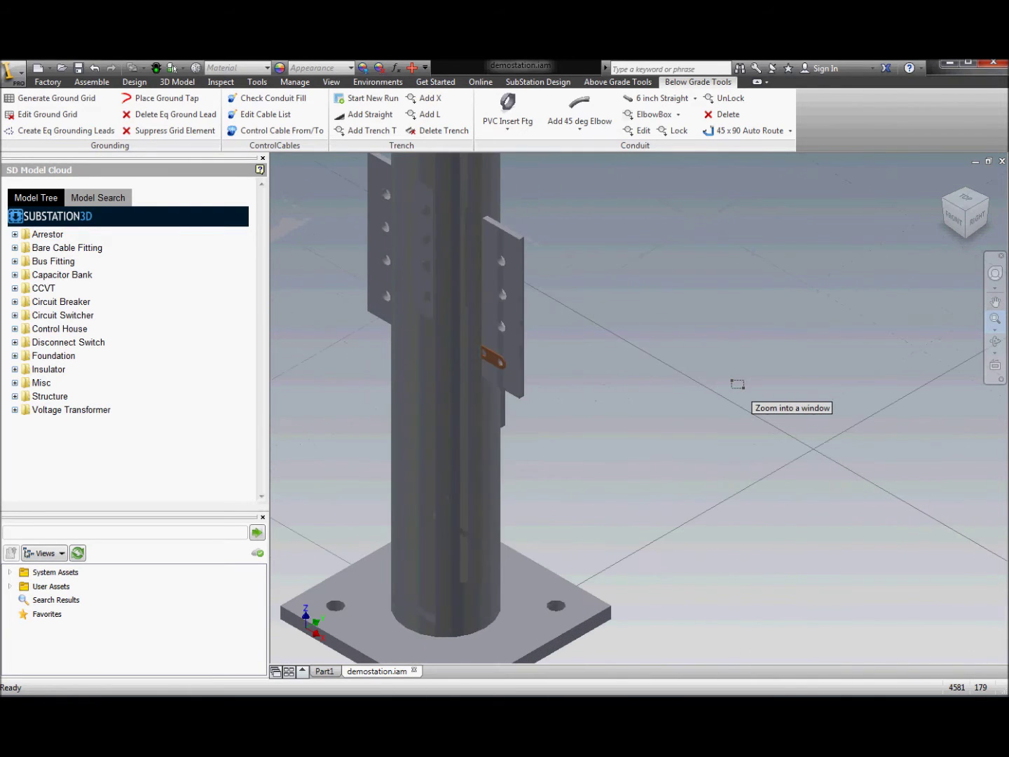
key(alt+Tab)
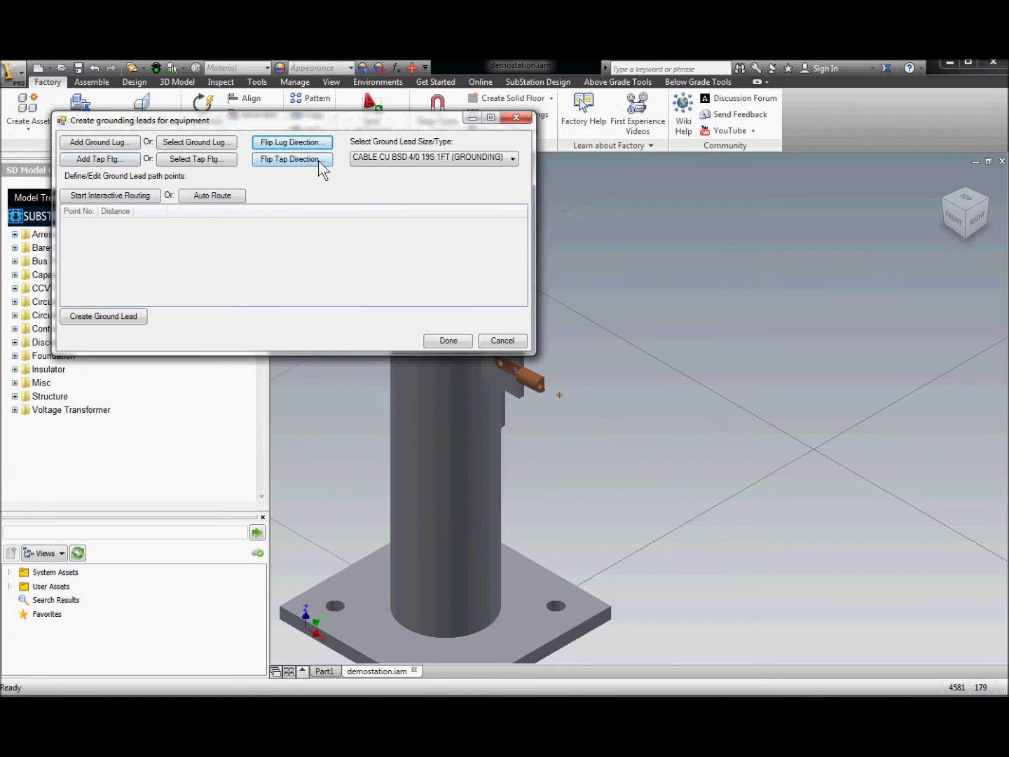
click(601, 371)
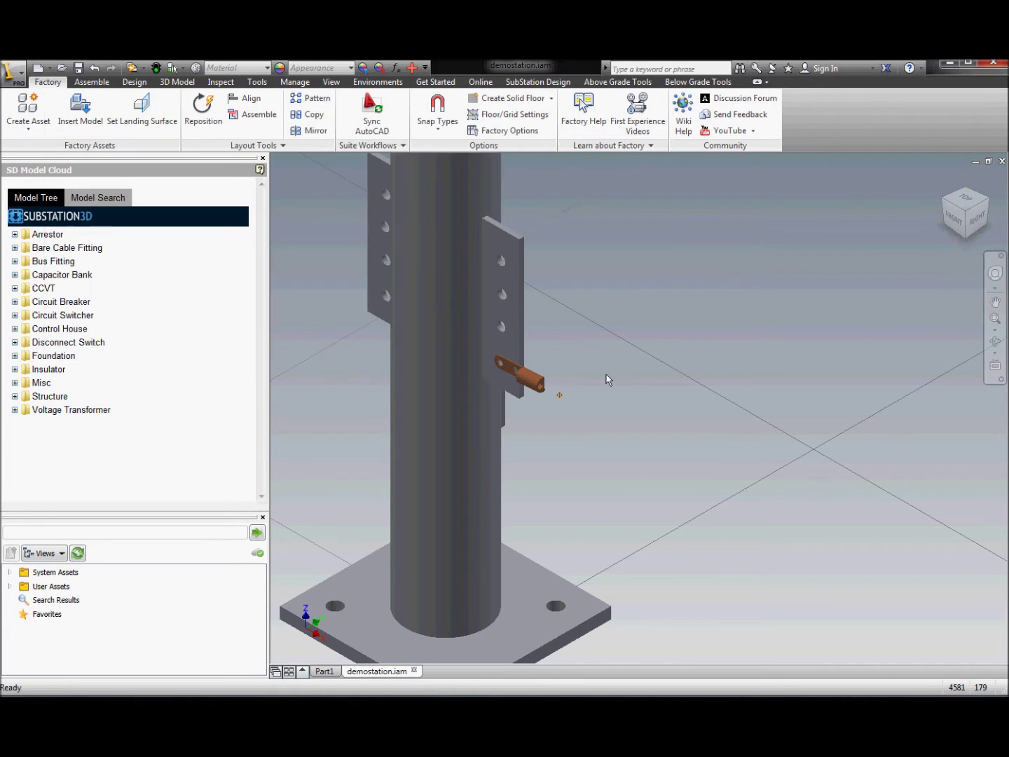
- Route the ground lead interactively from the lug toward the tap through points at about 52.5, 78.2 and 142.2, and create the lead
scroll(606, 376, up, 3)
scroll(607, 379, down, 3)
scroll(610, 378, down, 3)
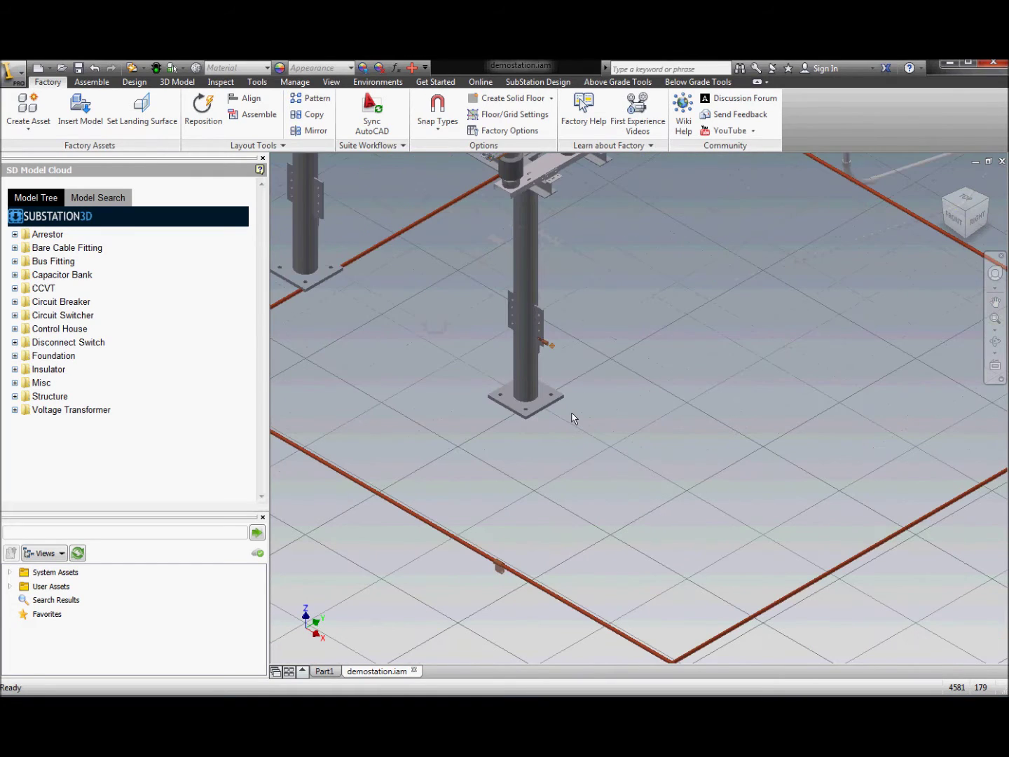
key(alt+Tab)
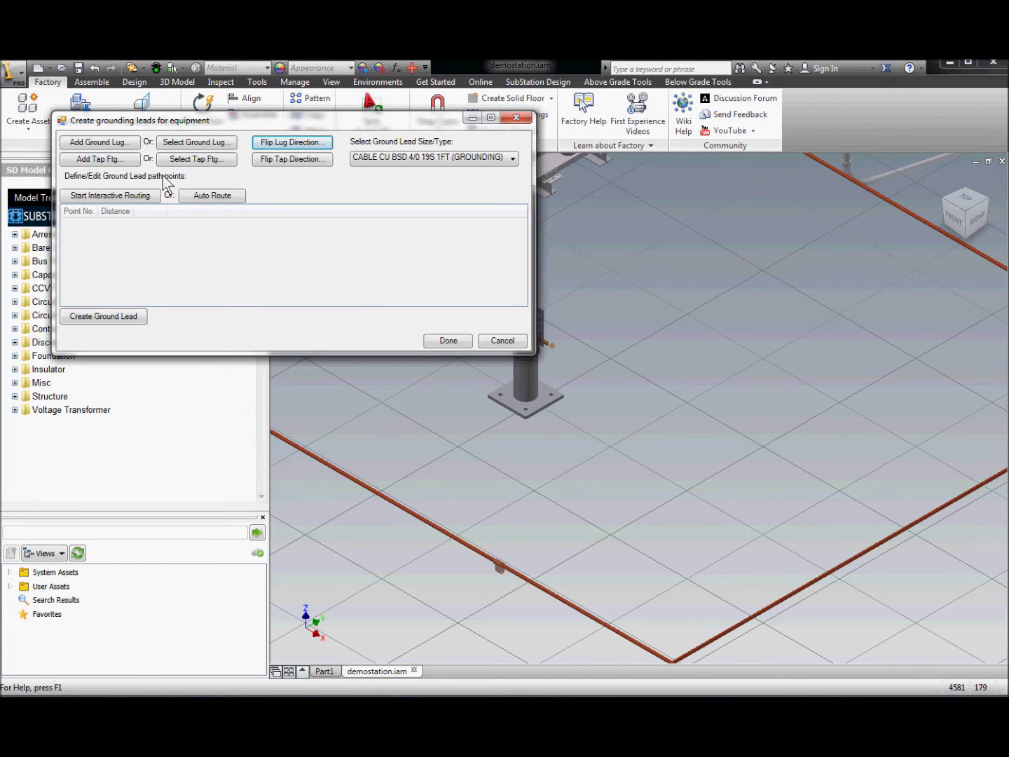
click(104, 193)
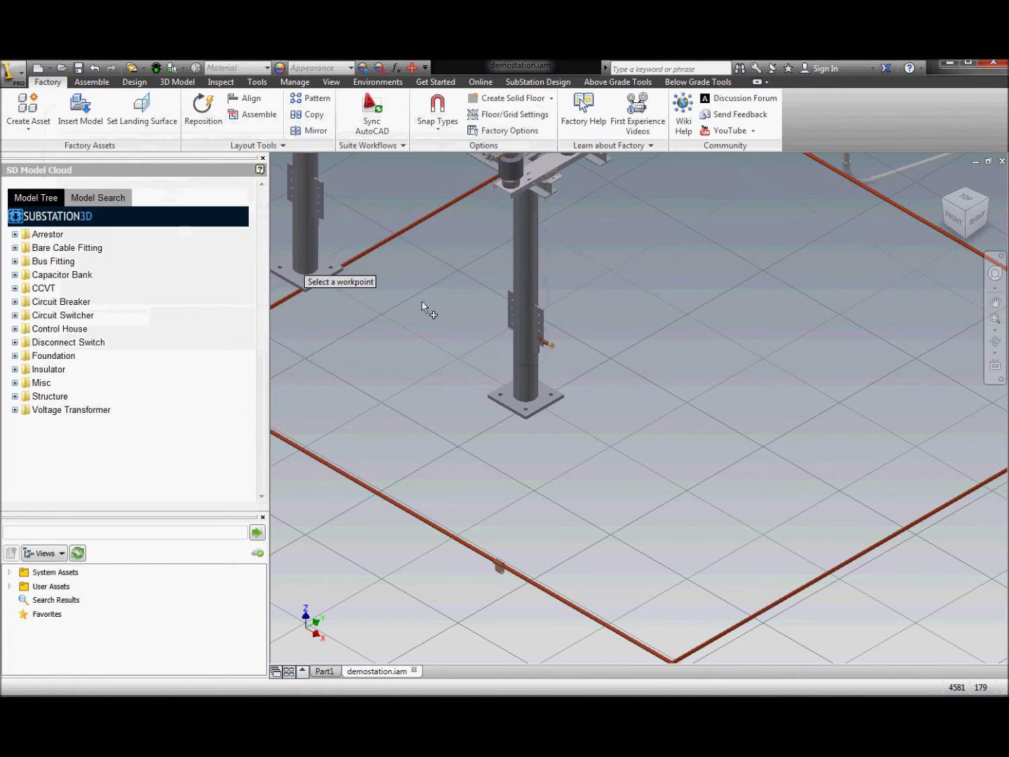
click(596, 372)
click(596, 446)
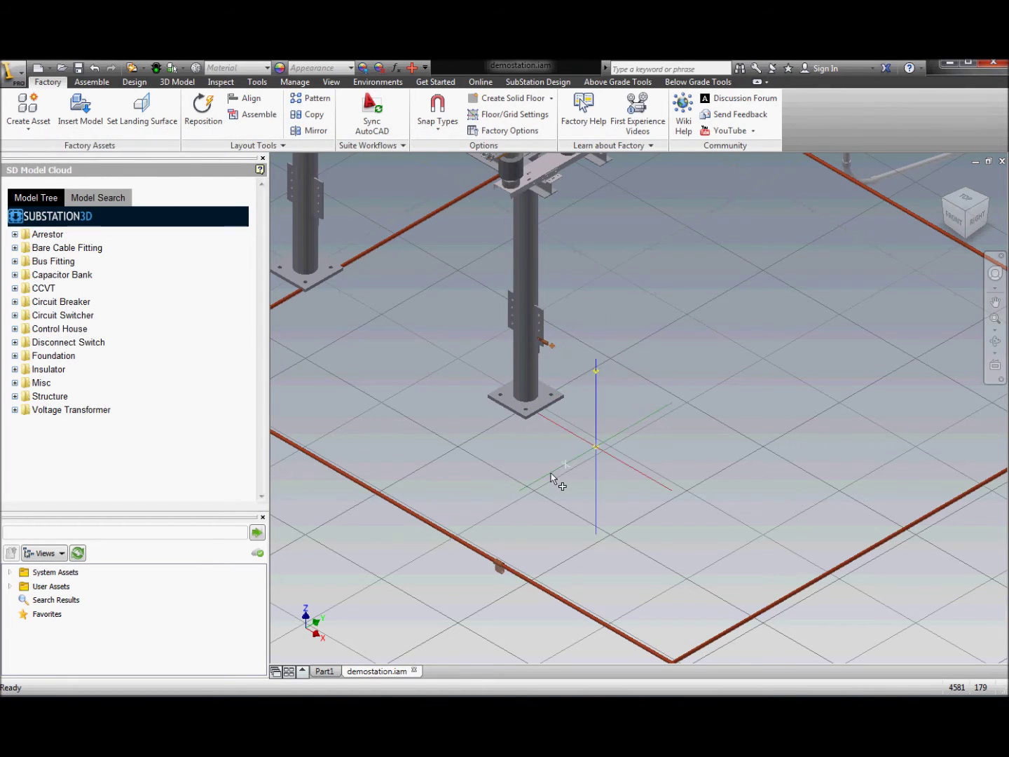
click(476, 514)
key(Escape)
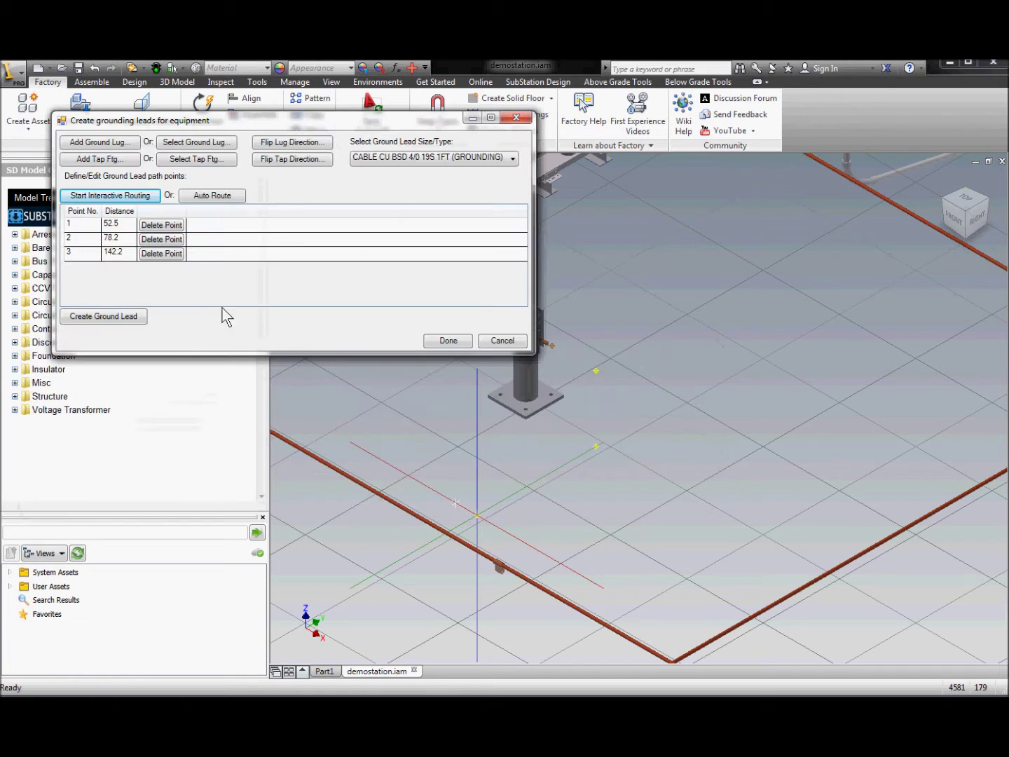
click(122, 318)
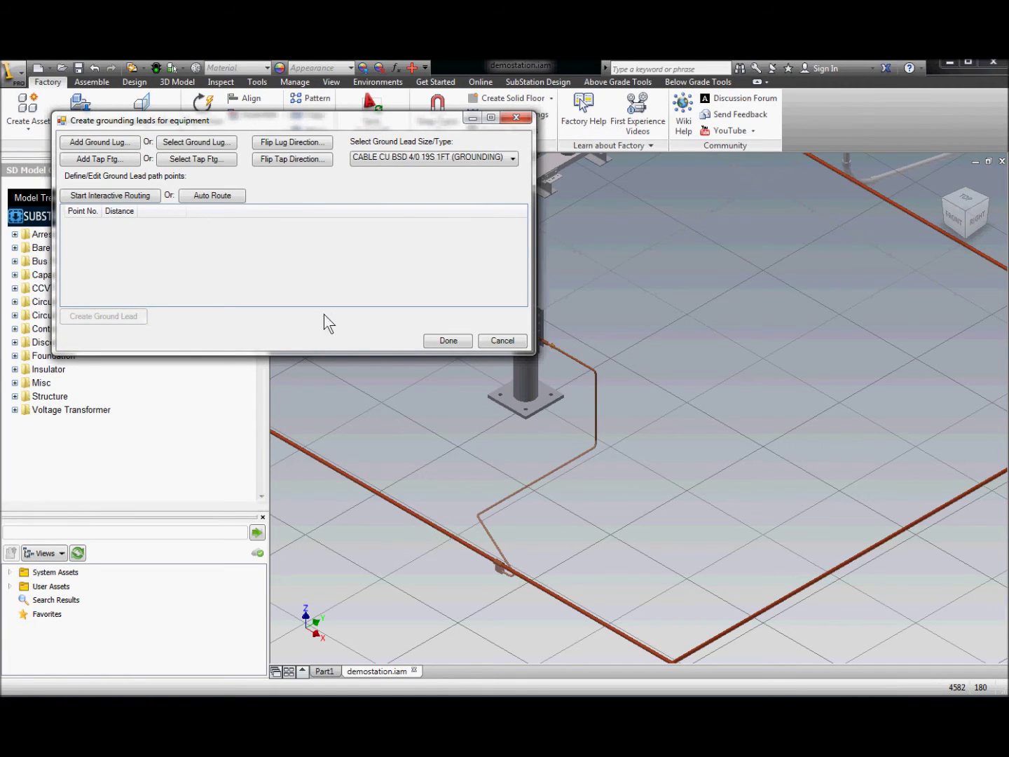
click(449, 339)
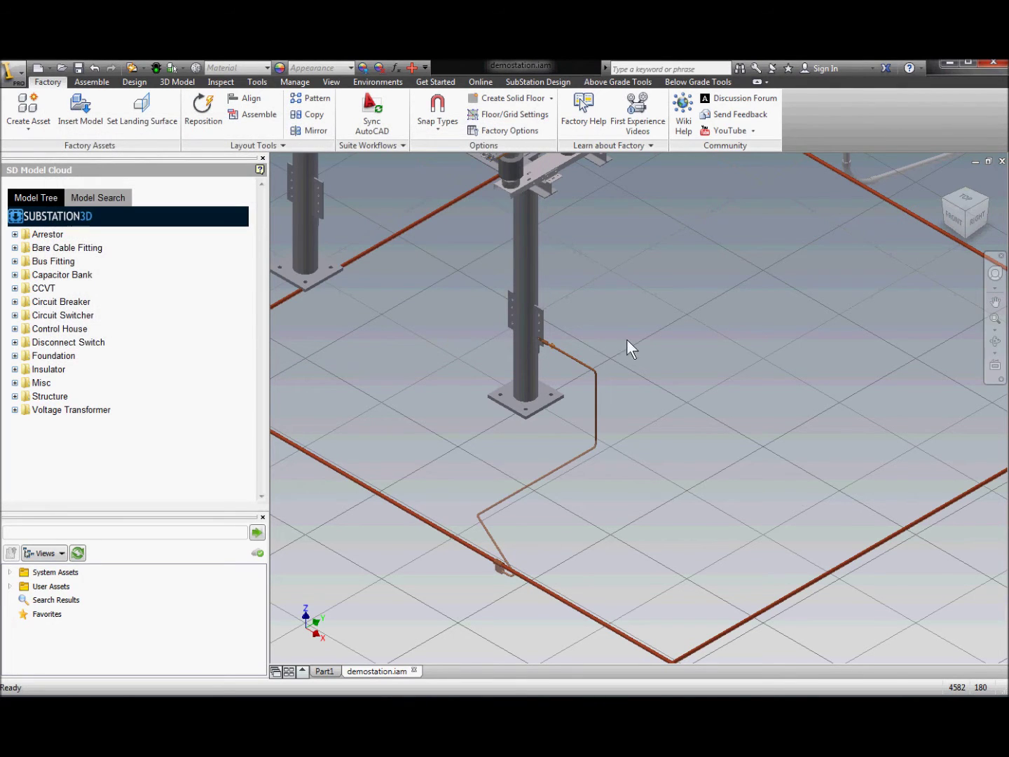
click(994, 340)
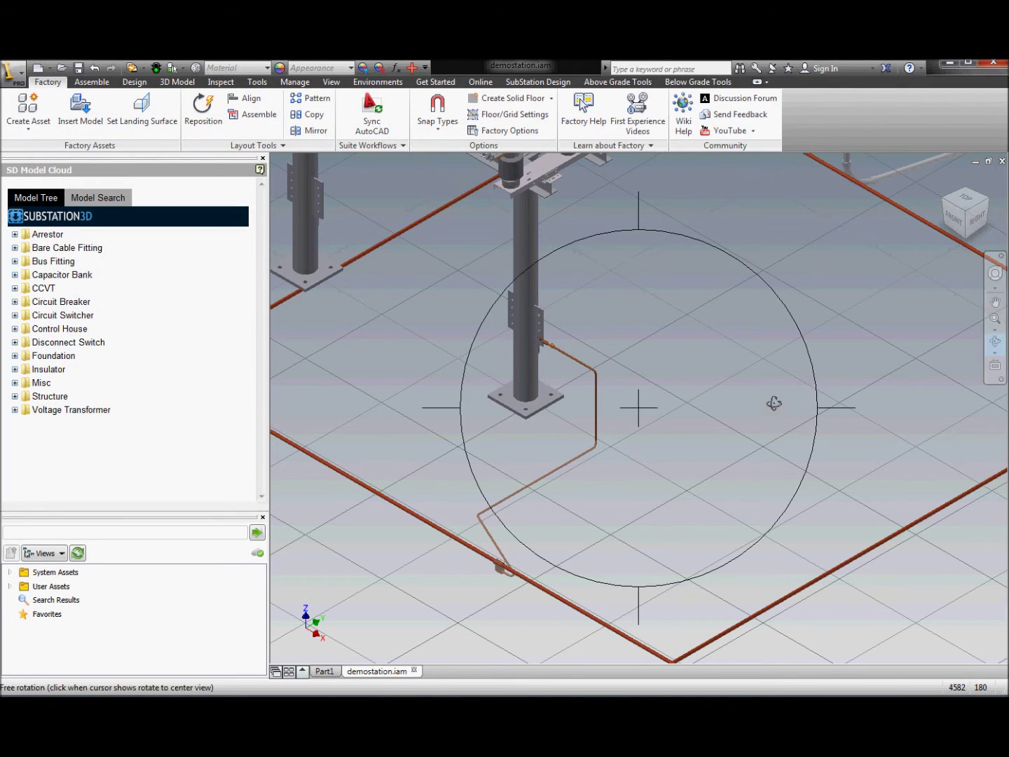
mouse_move(628, 415)
mouse_down()
mouse_move(632, 406)
mouse_move(621, 403)
mouse_move(589, 425)
mouse_move(603, 419)
mouse_move(614, 435)
mouse_move(621, 410)
mouse_up()
right_click(621, 410)
click(664, 409)
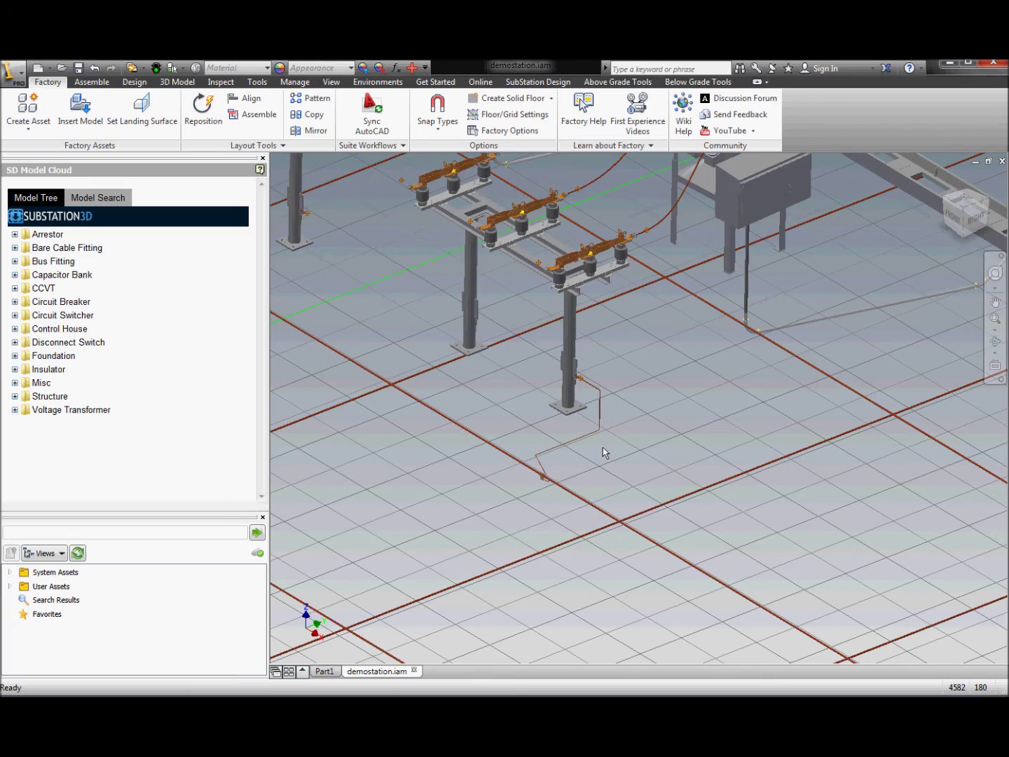
- In top view, add four lightning masts: one near each corner opposite the control house and one about a third along each long side
scroll(603, 447, down, 5)
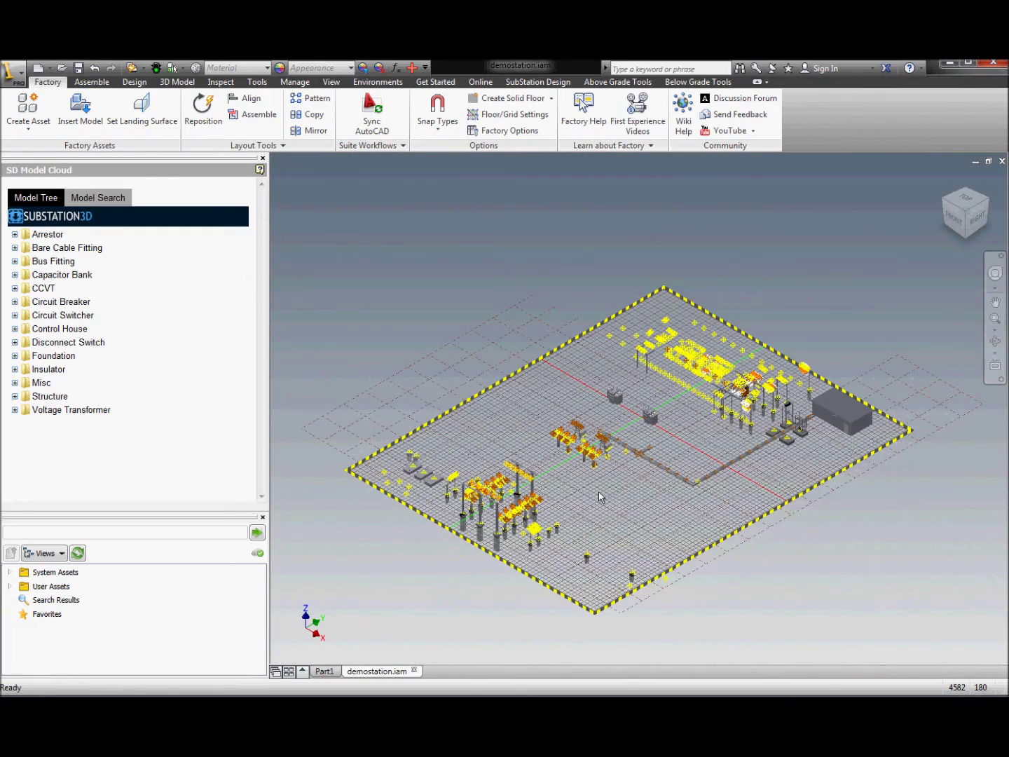
scroll(599, 495, up, 4)
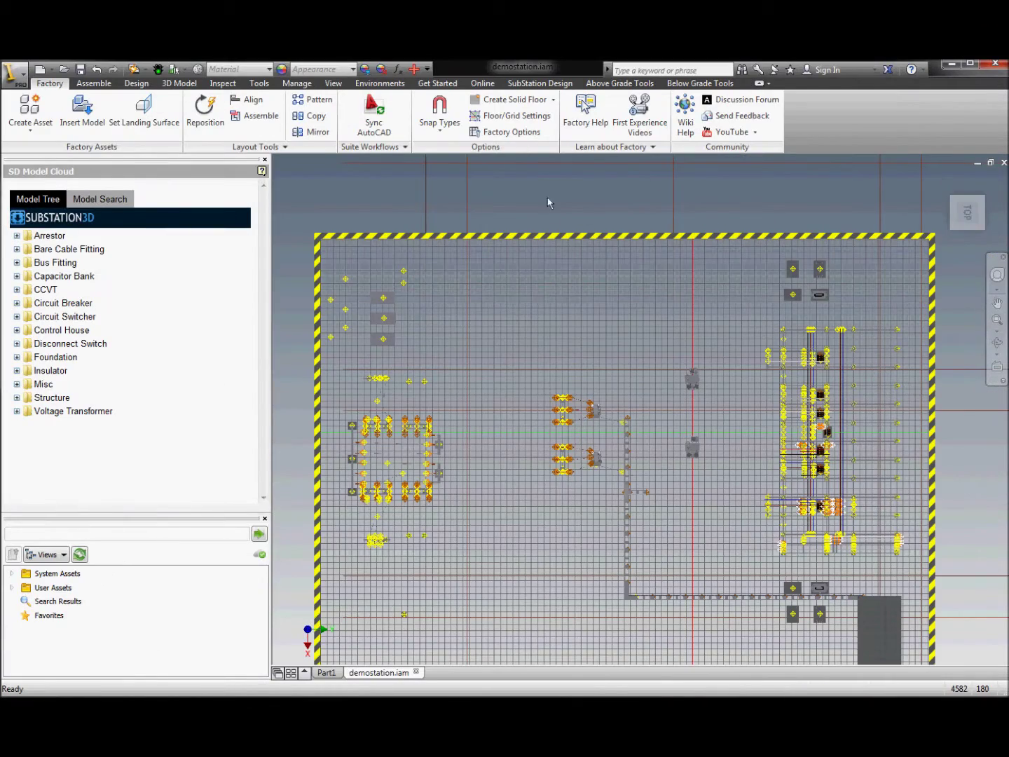
click(620, 82)
click(615, 99)
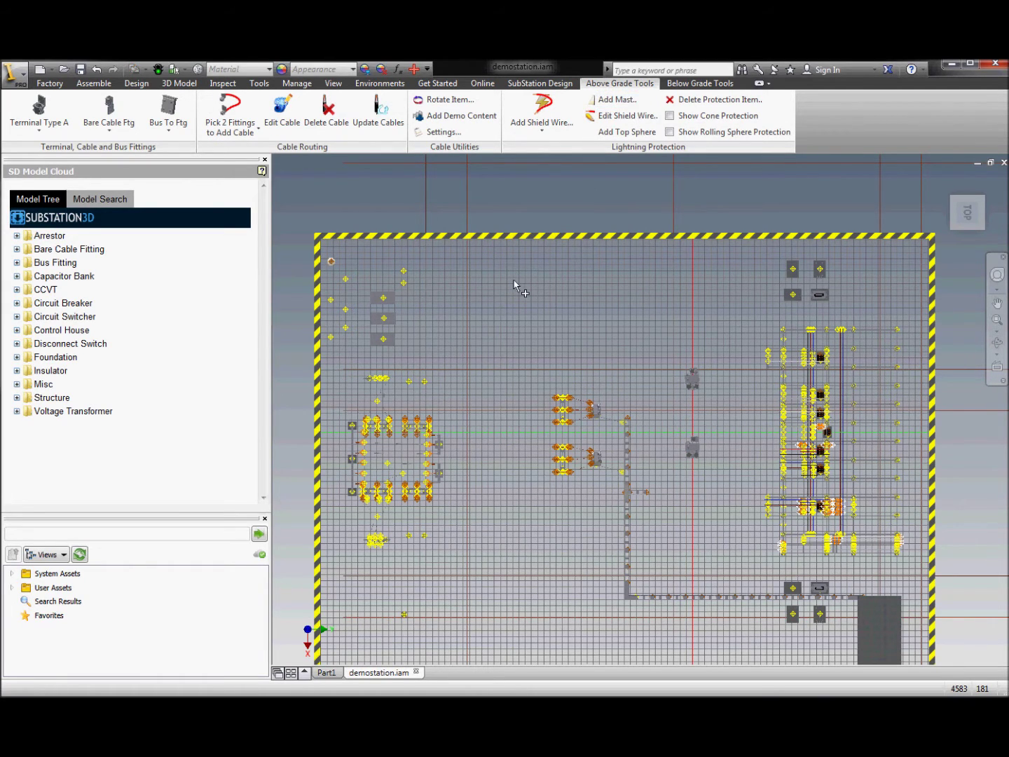
click(516, 263)
middle_drag(772, 318, 773, 281)
drag(582, 211, 589, 179)
click(531, 610)
click(341, 615)
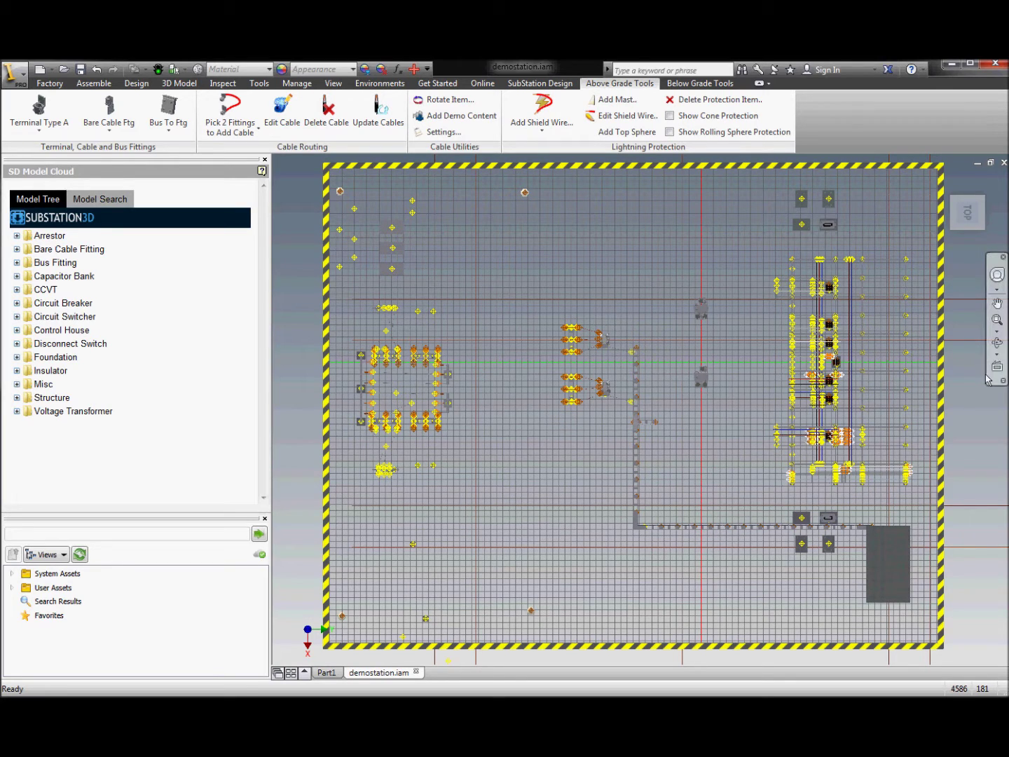
- Add a shield wire between the tops of the two lightning masts on the long side away from the control house
click(996, 343)
drag(613, 471, 595, 349)
scroll(432, 258, up, 2)
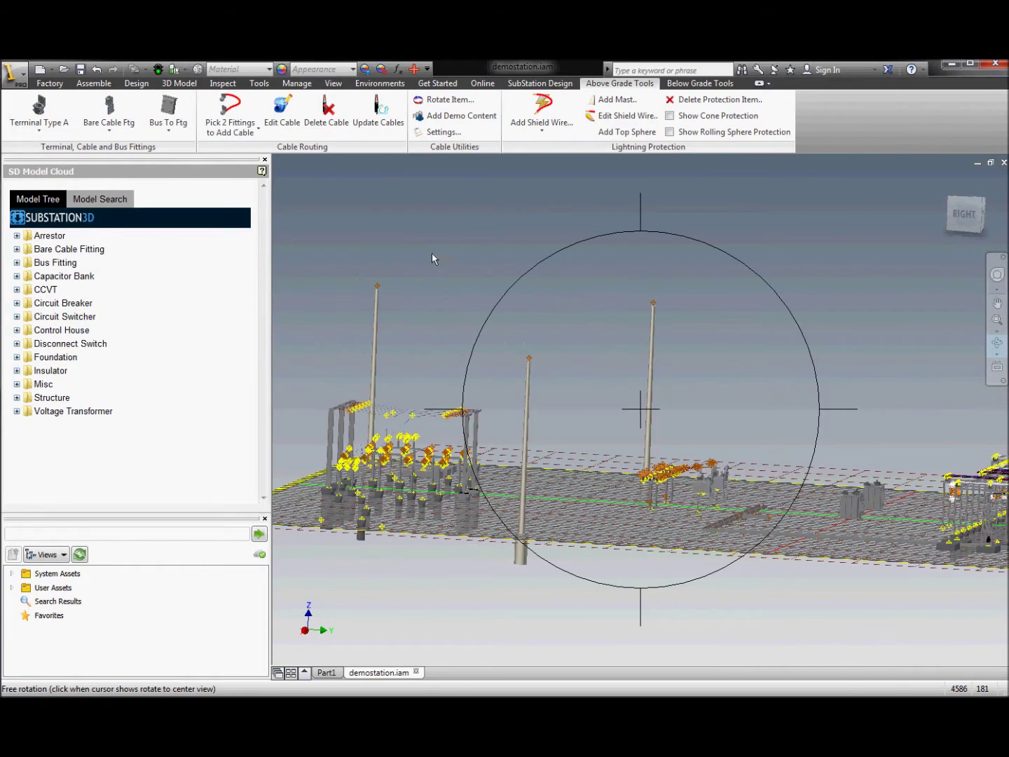
key(Escape)
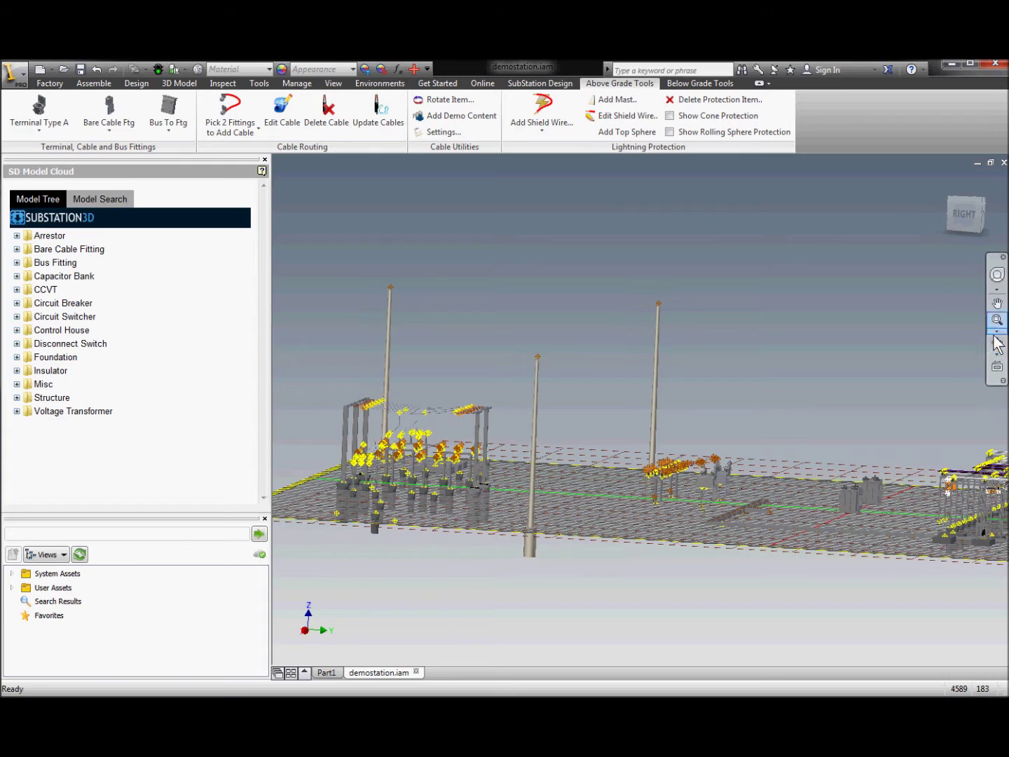
- Add a shield wire across the station's outer end, between the tops of the two corner lightning masts
click(996, 343)
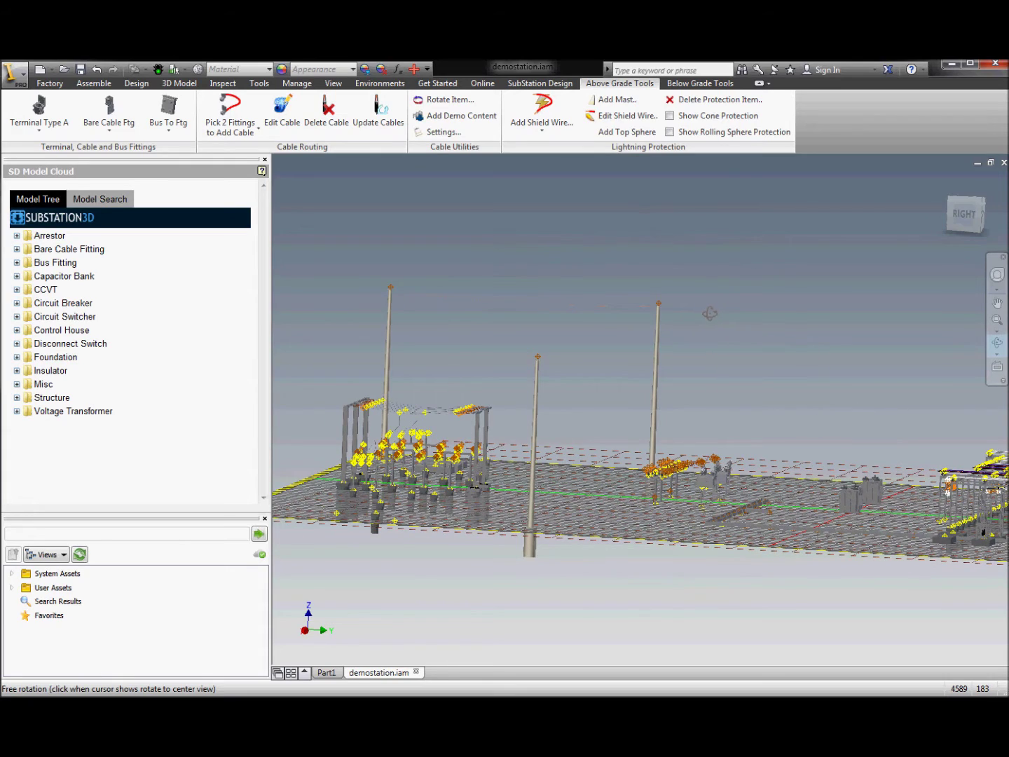
drag(703, 313, 651, 336)
scroll(716, 222, down, 2)
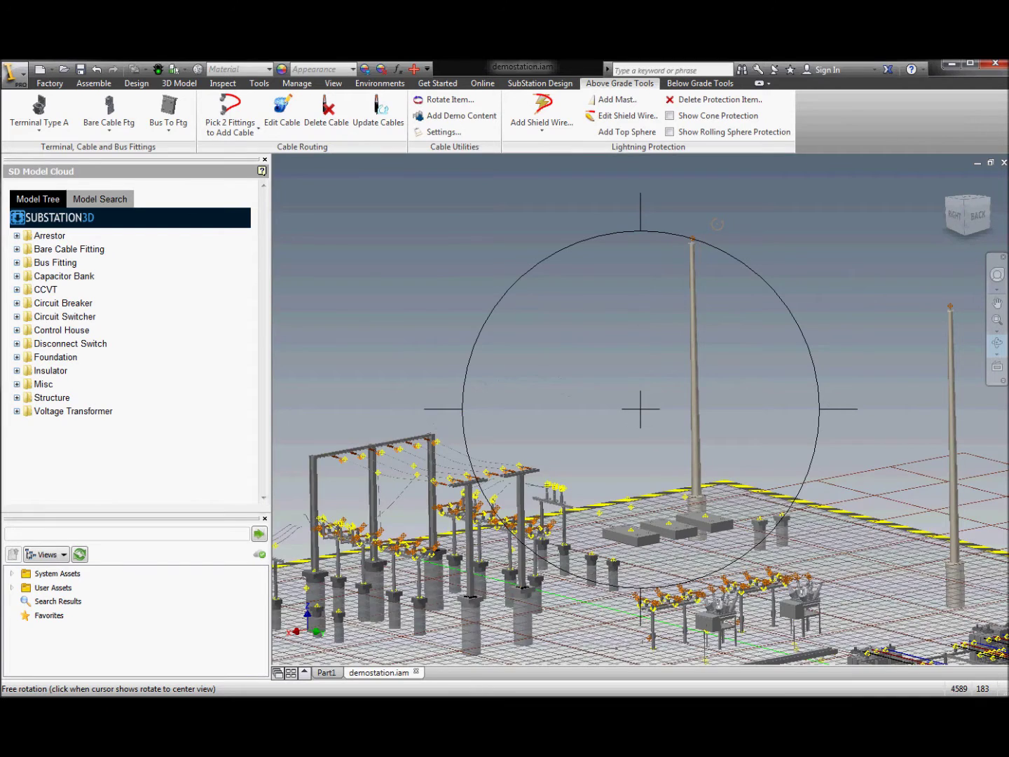
scroll(696, 265, up, 3)
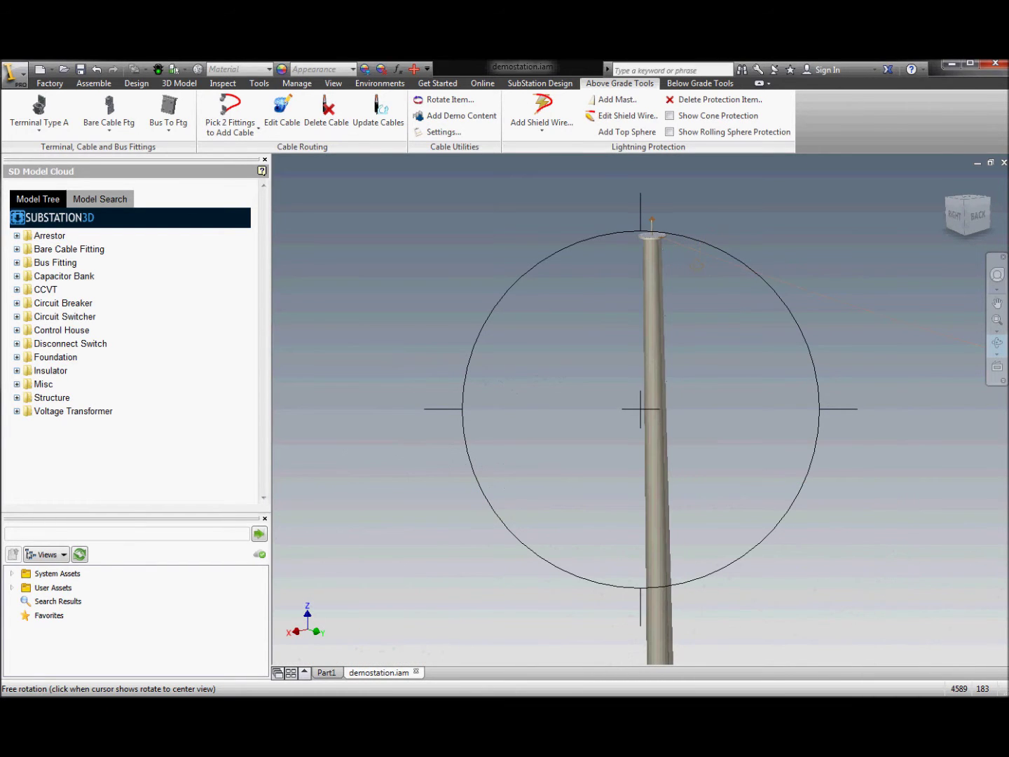
scroll(696, 265, down, 6)
scroll(696, 263, down, 3)
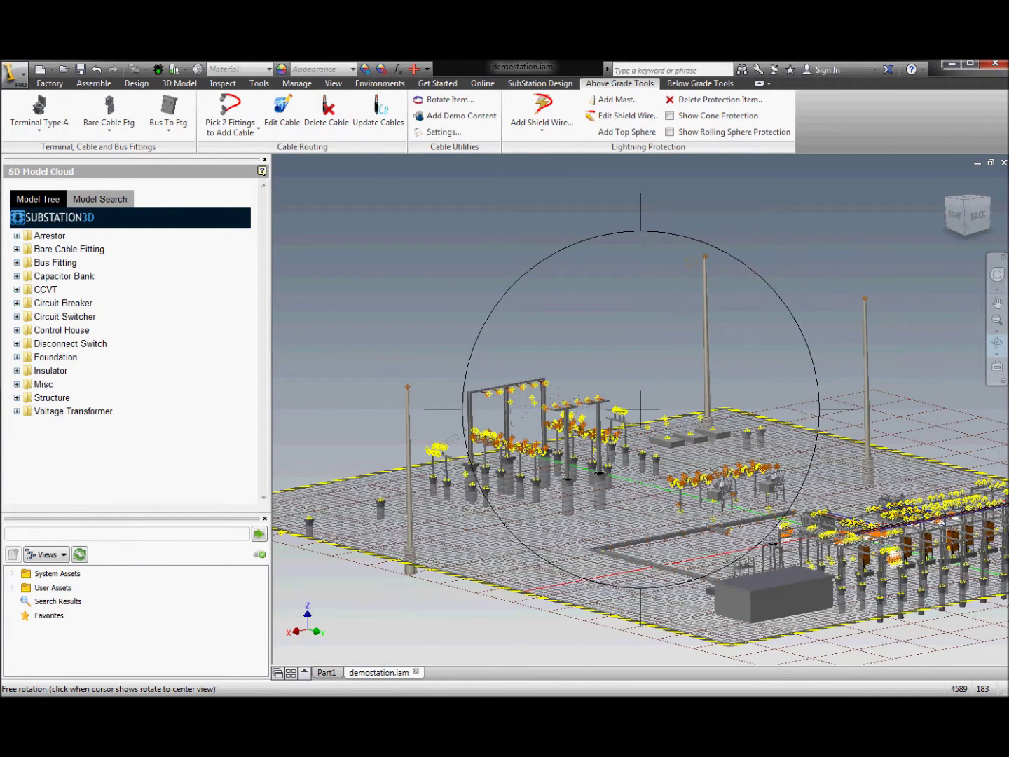
click(998, 303)
drag(798, 342, 892, 382)
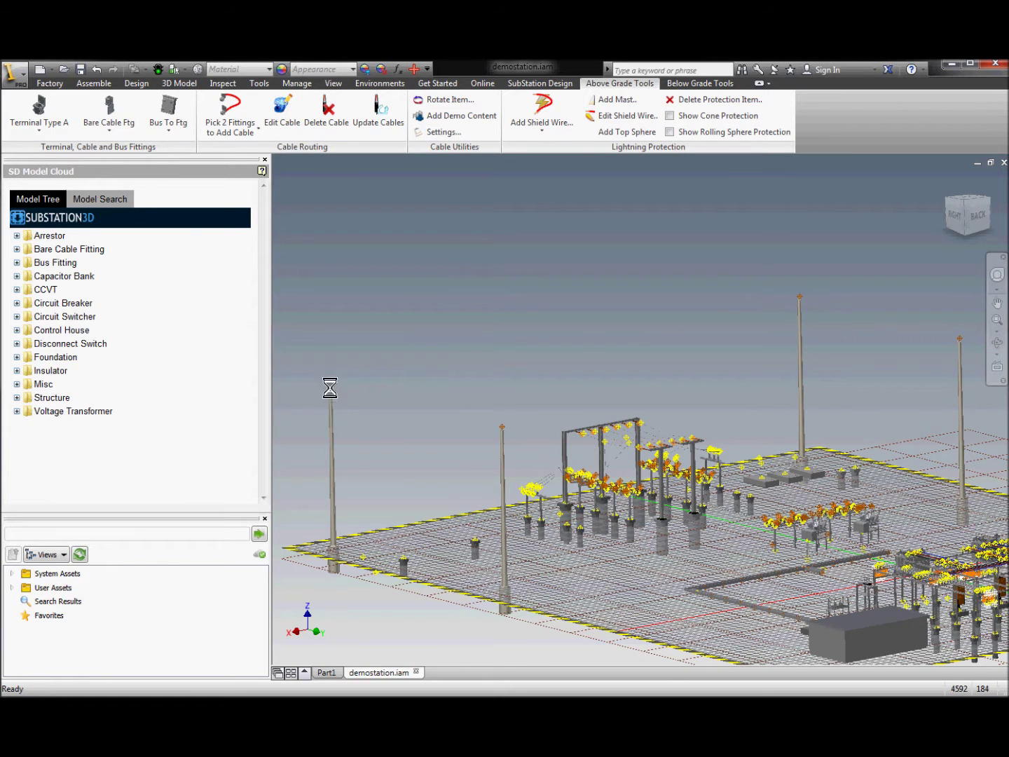
- Add a shield wire between the tops of the two lightning masts on the control house's long side
scroll(332, 387, up, 8)
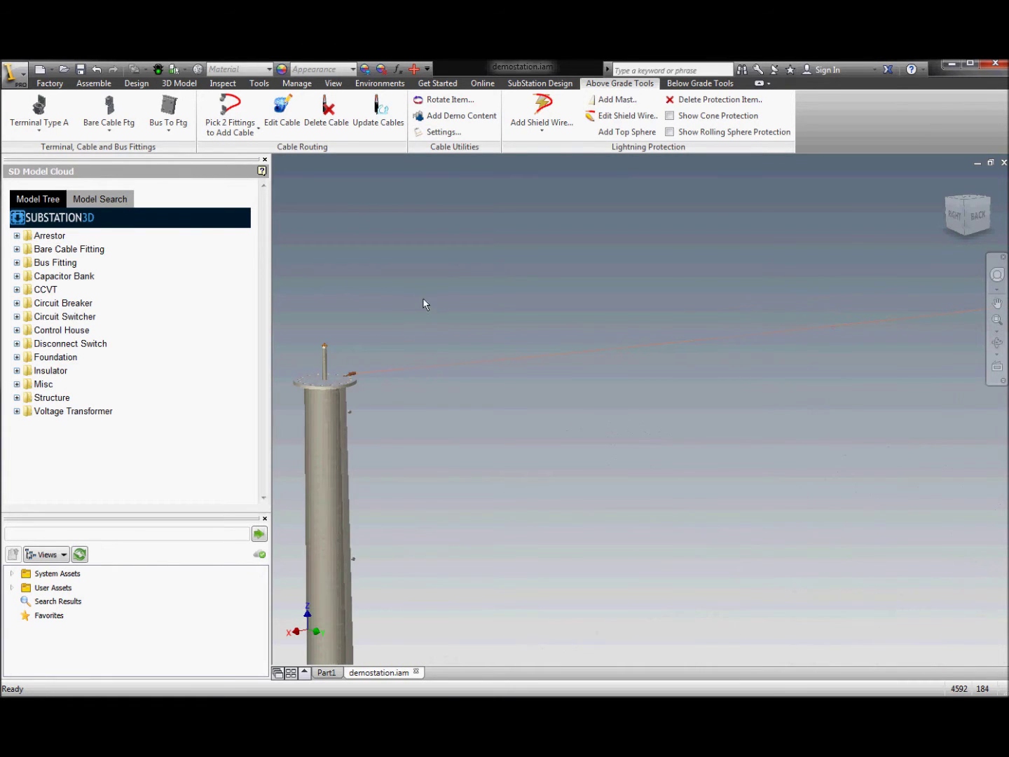
scroll(489, 174, down, 6)
scroll(381, 315, down, 3)
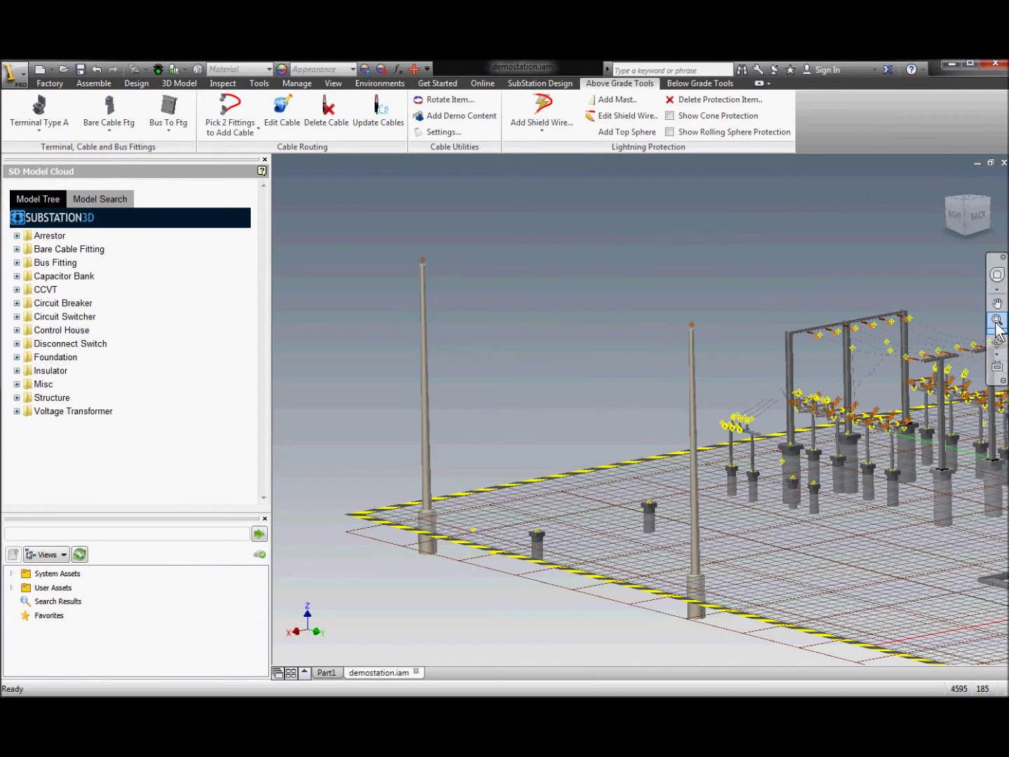
- Edit the shield wire across the outer end, setting its wire size to 1250 with 5.00% sag
drag(395, 228, 476, 284)
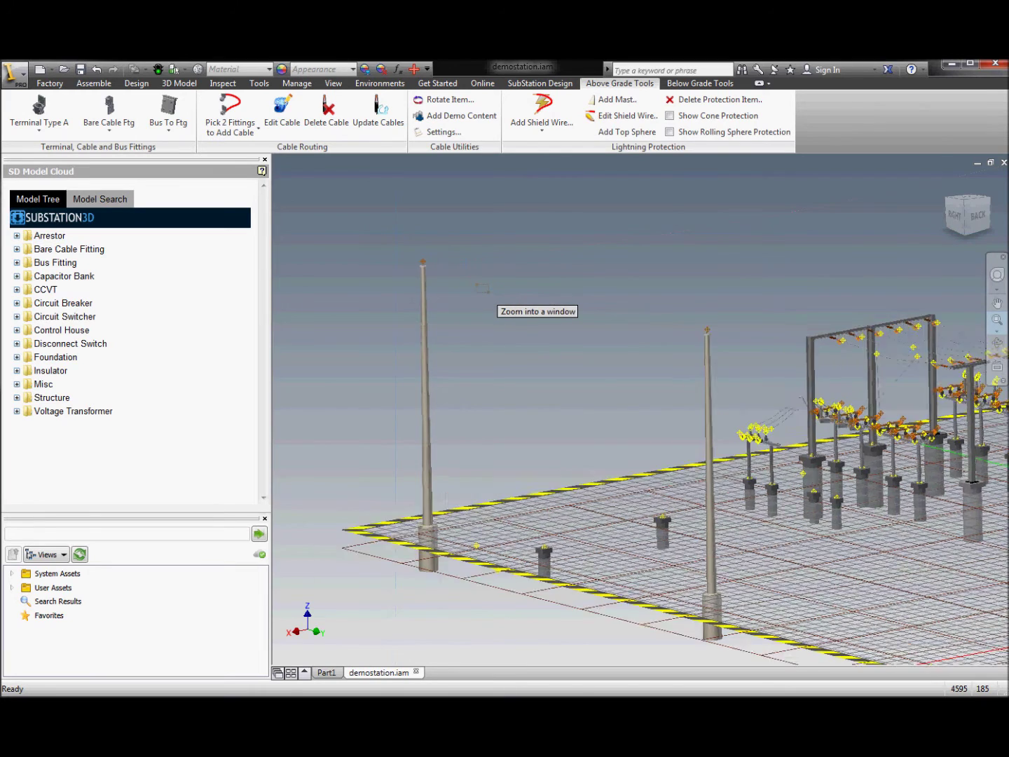
click(626, 117)
click(563, 445)
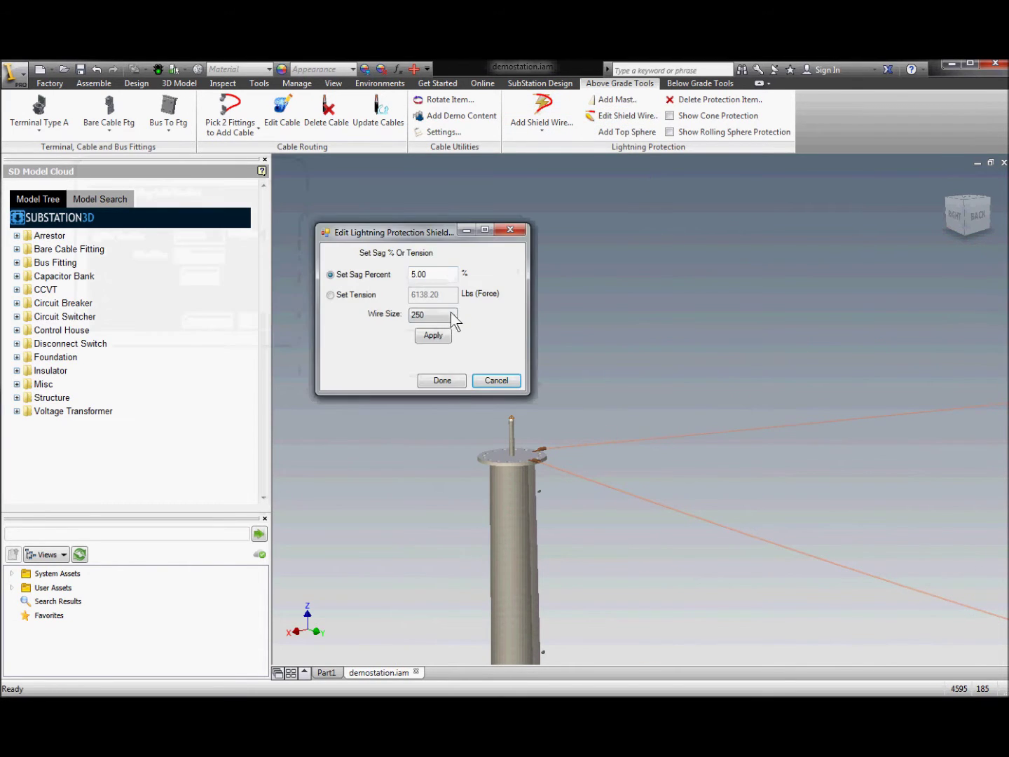
click(451, 315)
click(438, 464)
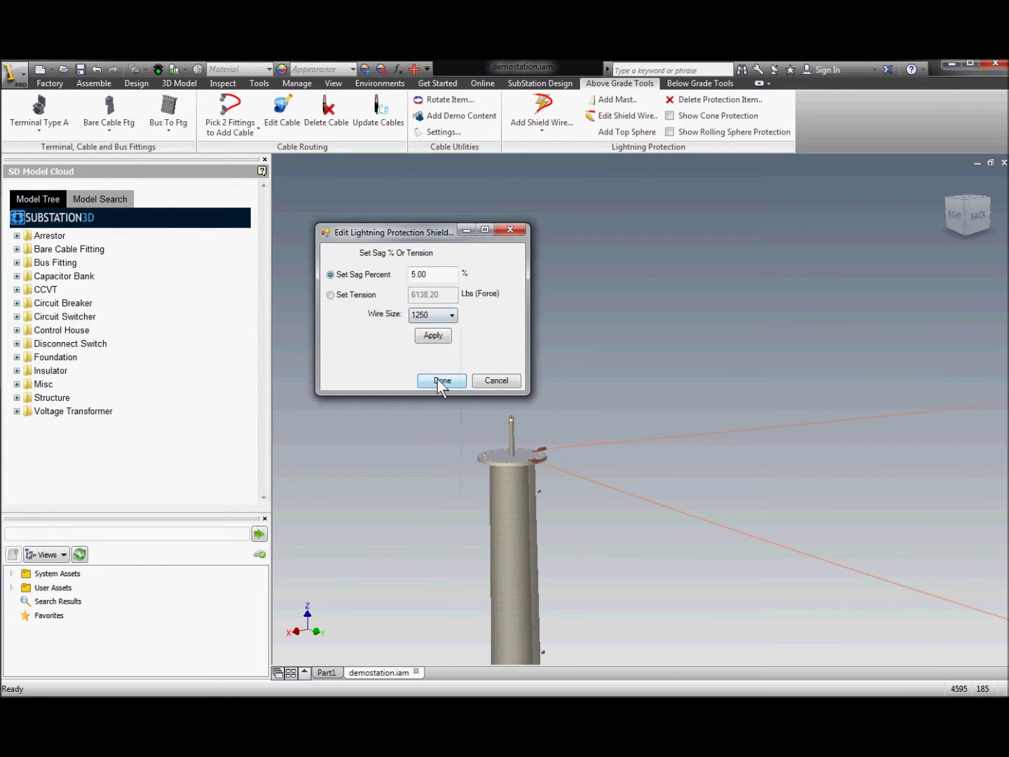
click(433, 336)
click(440, 381)
- Set the wire size to 1250 for the shield wire along the control house's long side
click(620, 116)
click(568, 469)
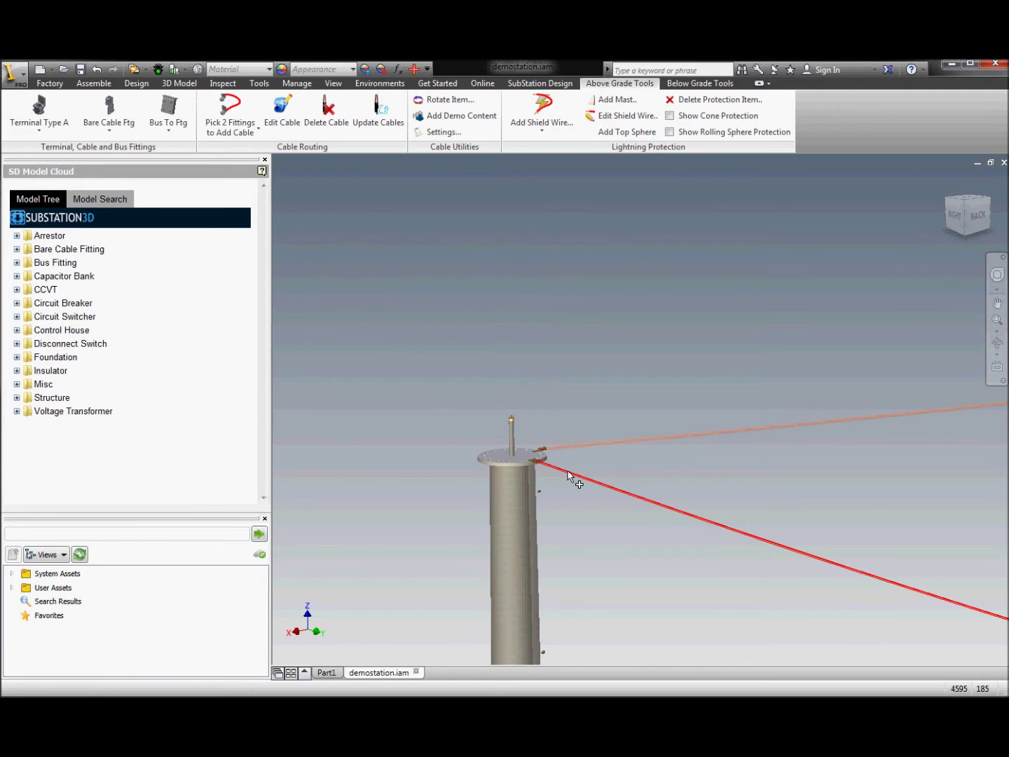
click(284, 306)
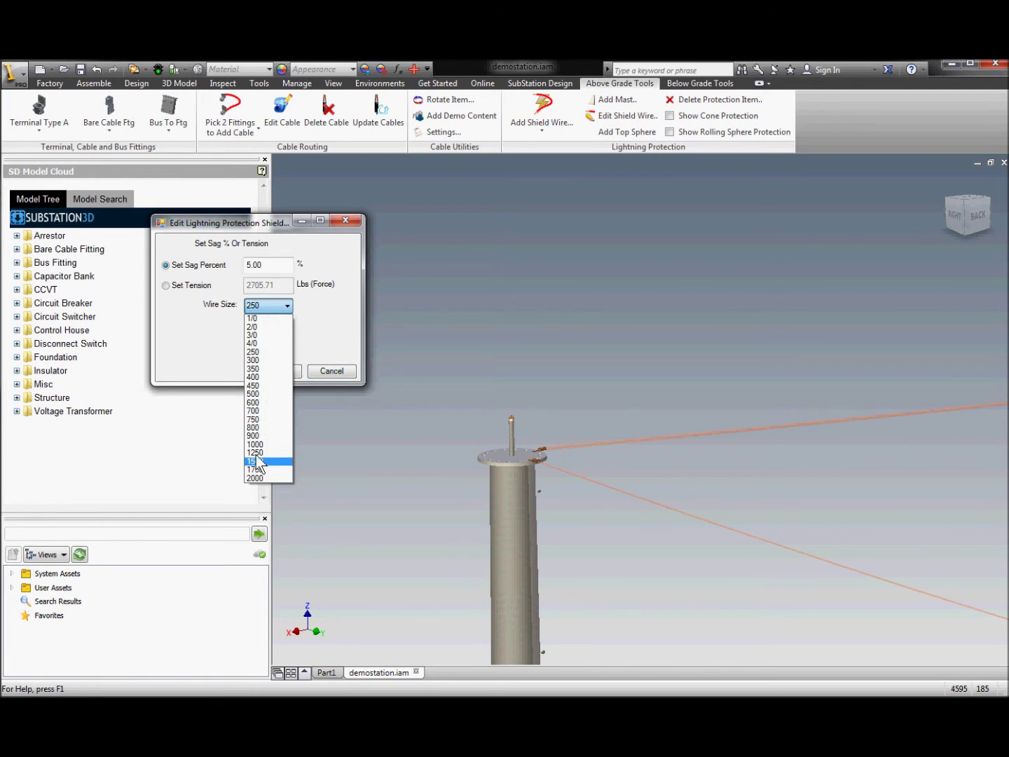
click(256, 452)
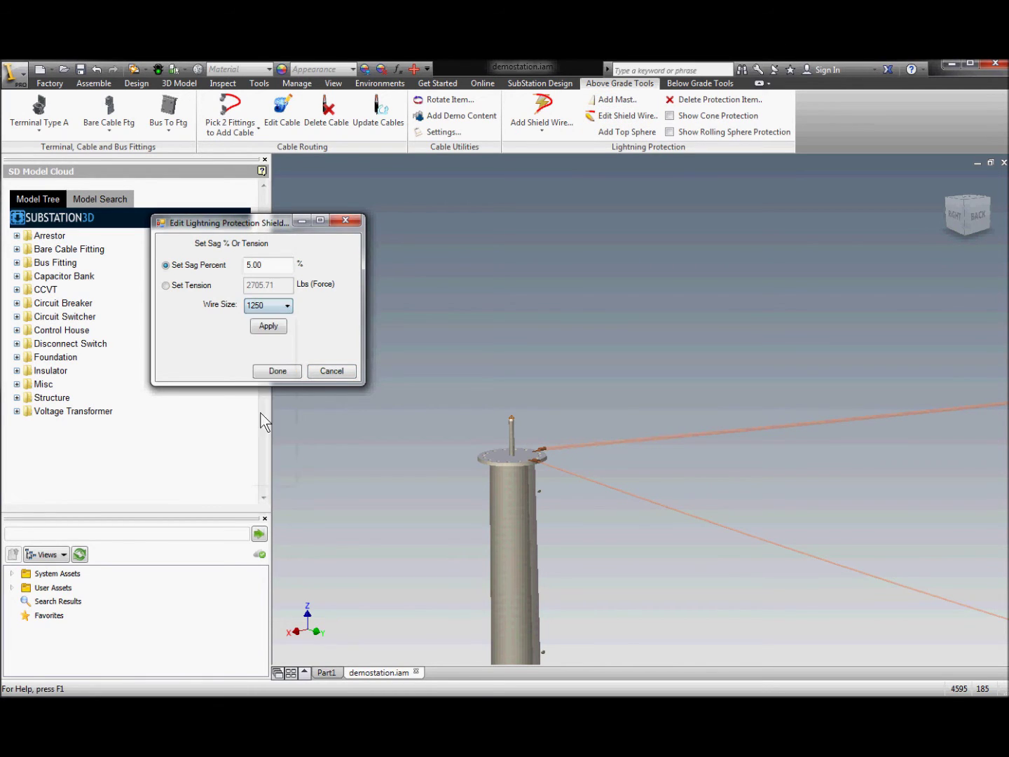
click(277, 371)
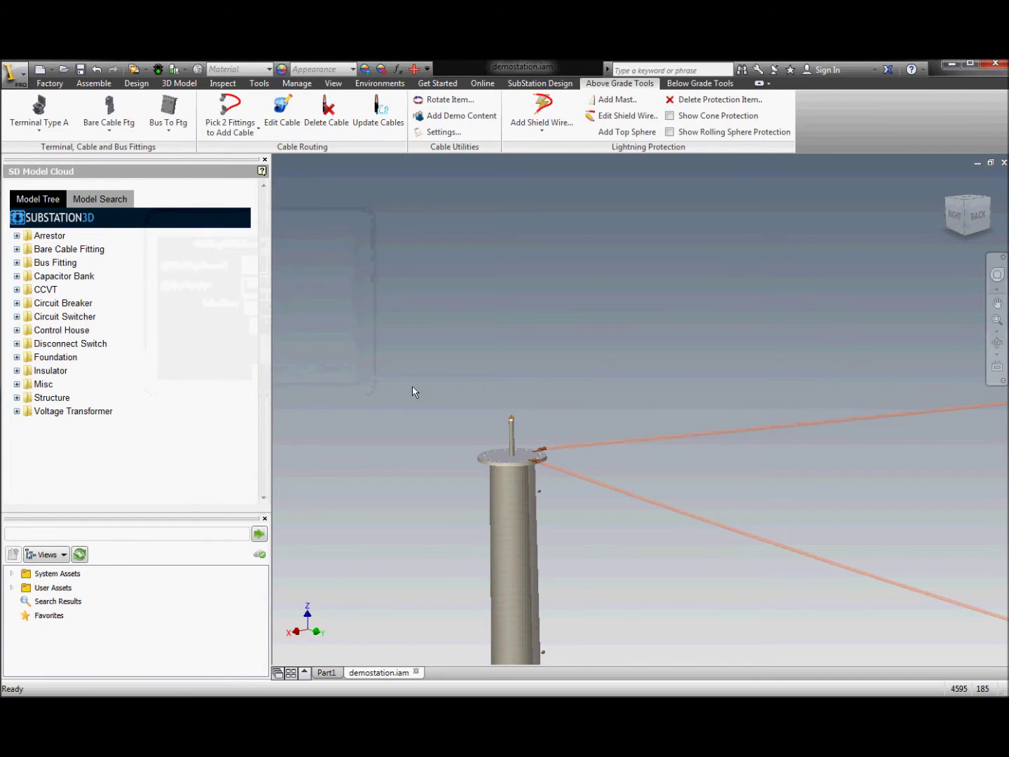
- Set the wire size to 1250 for the shield wire along the long side away from the control house
scroll(412, 391, down, 5)
scroll(704, 362, down, 2)
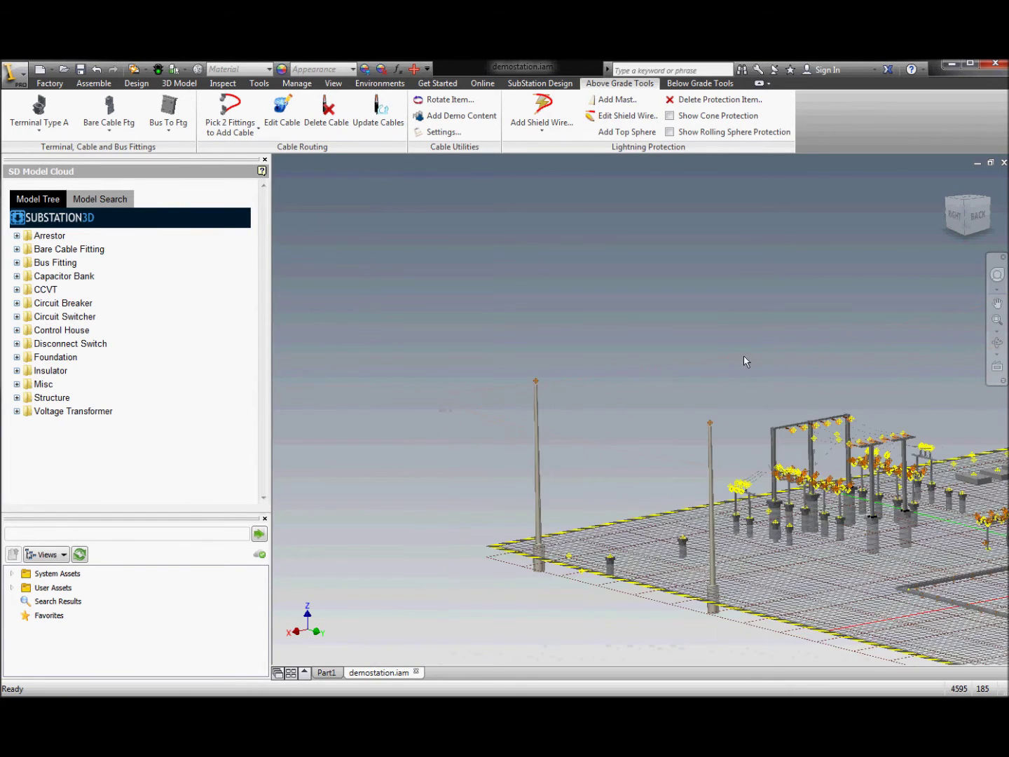
click(997, 303)
drag(702, 364, 558, 400)
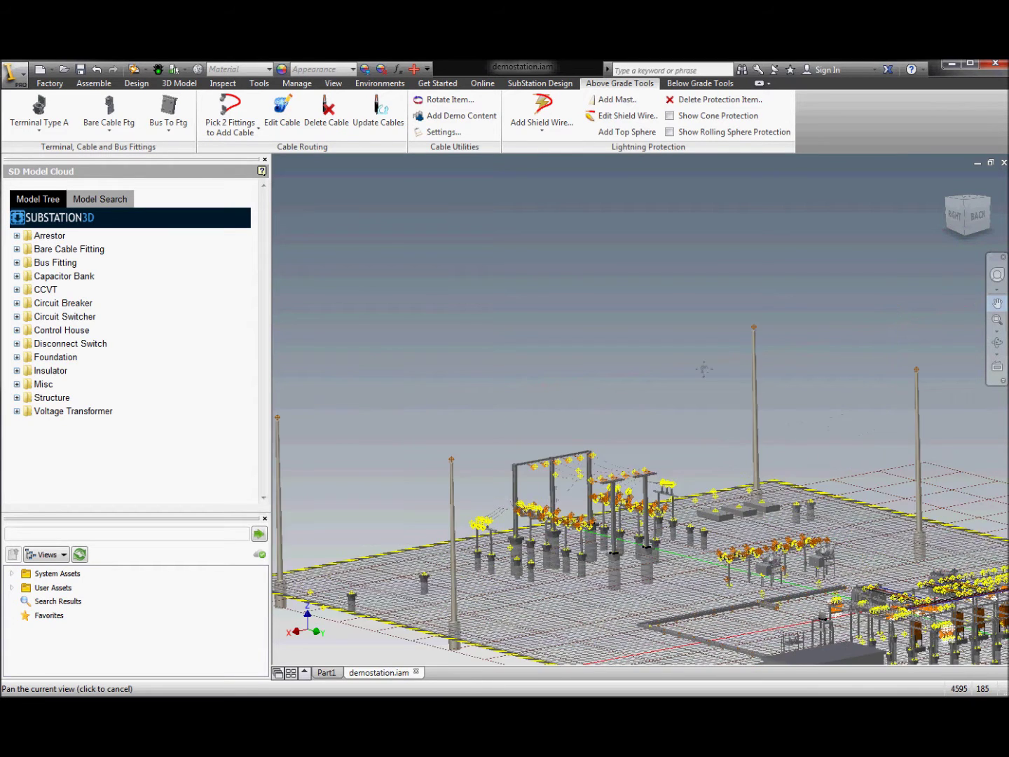
scroll(650, 353, up, 8)
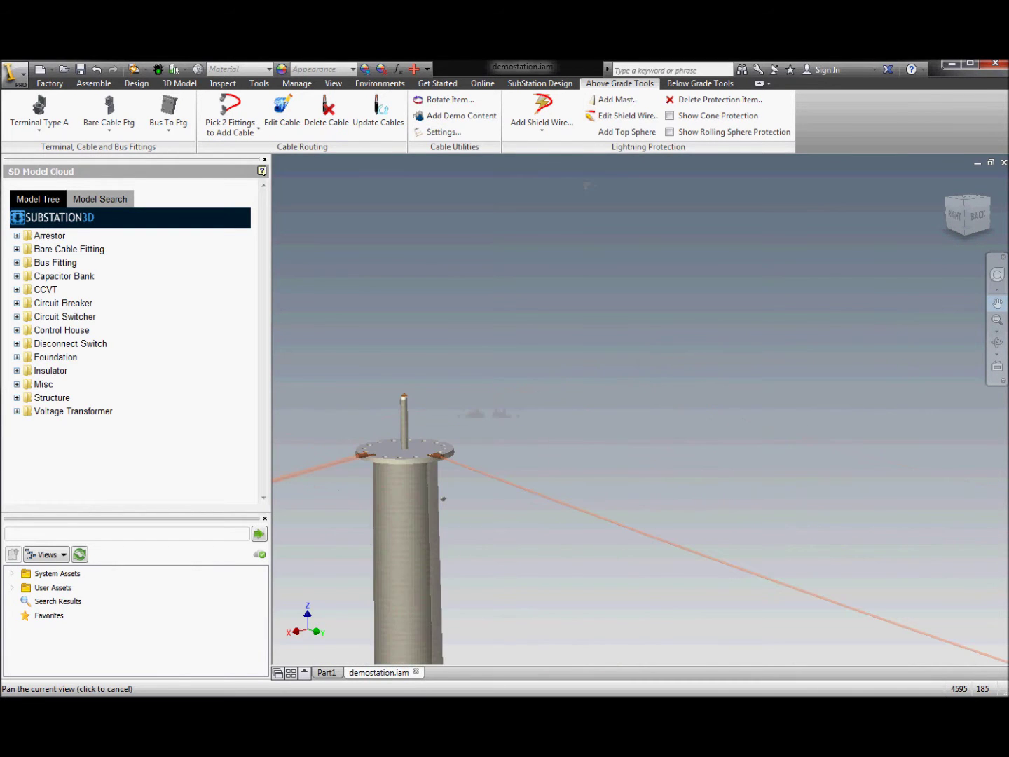
click(484, 480)
click(416, 304)
click(420, 444)
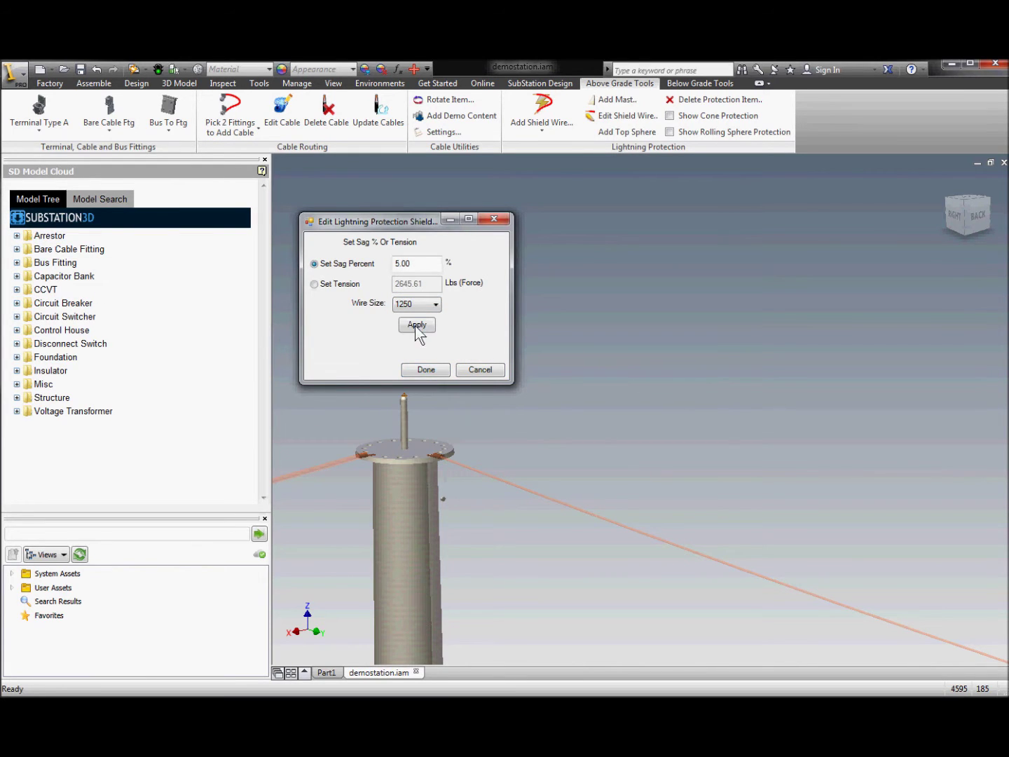
click(442, 373)
- Display the cone protection of the masts and shield wires over the whole station
scroll(643, 360, down, 8)
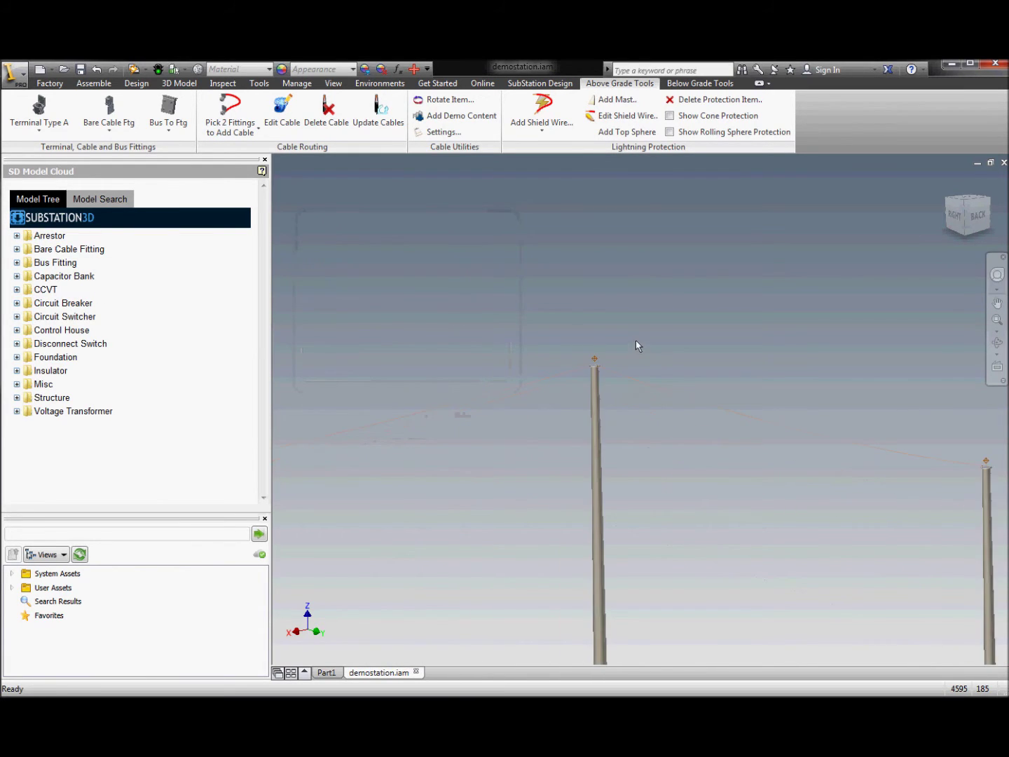
scroll(637, 311, down, 3)
click(997, 342)
drag(651, 379, 619, 483)
right_click(641, 219)
click(656, 228)
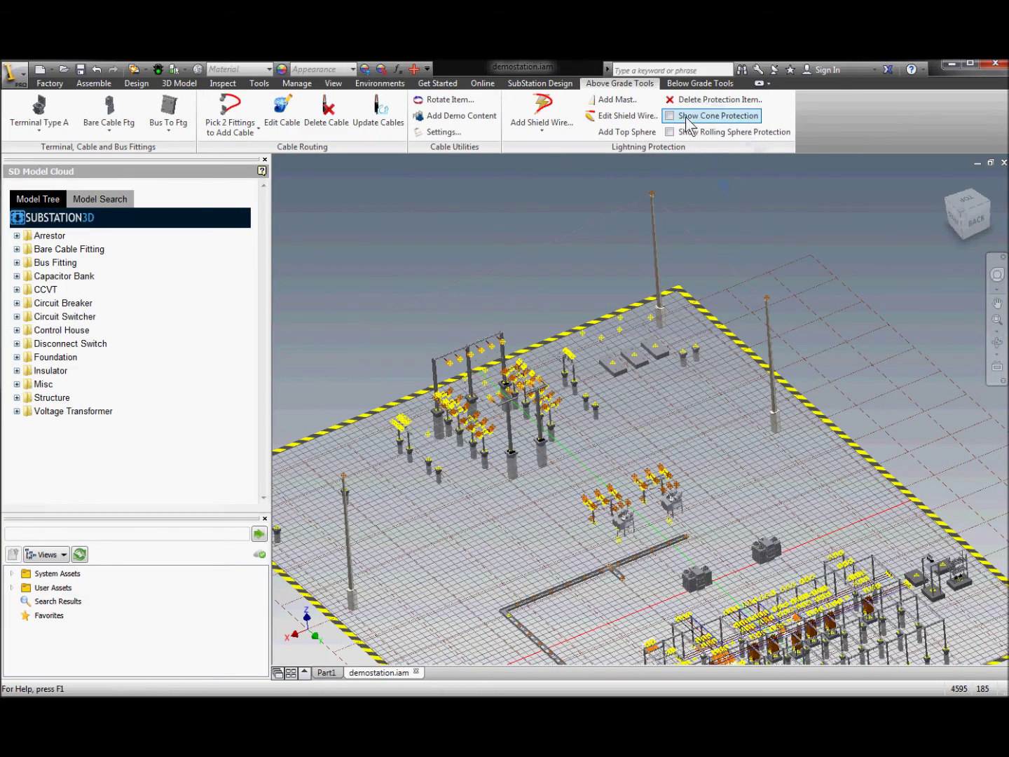
click(670, 116)
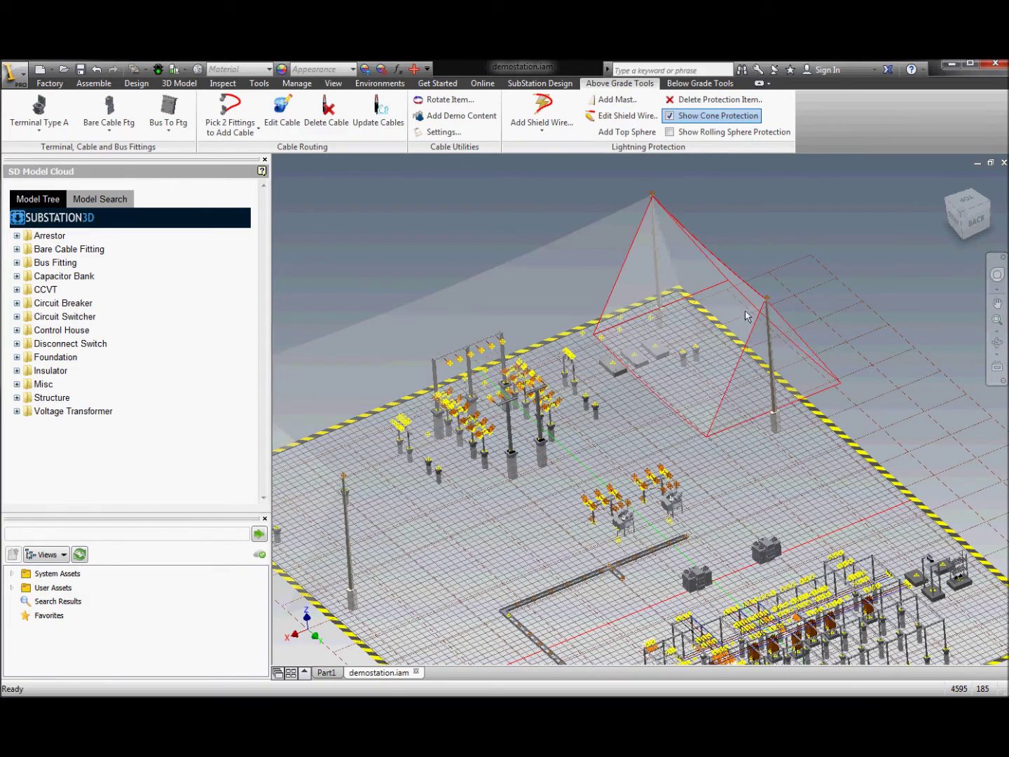
- Examine the protection cones over the equipment from several angles and turn off the cone display
click(996, 344)
drag(641, 389, 632, 441)
scroll(660, 436, up, 4)
scroll(623, 510, down, 5)
right_click(632, 441)
click(681, 442)
click(672, 116)
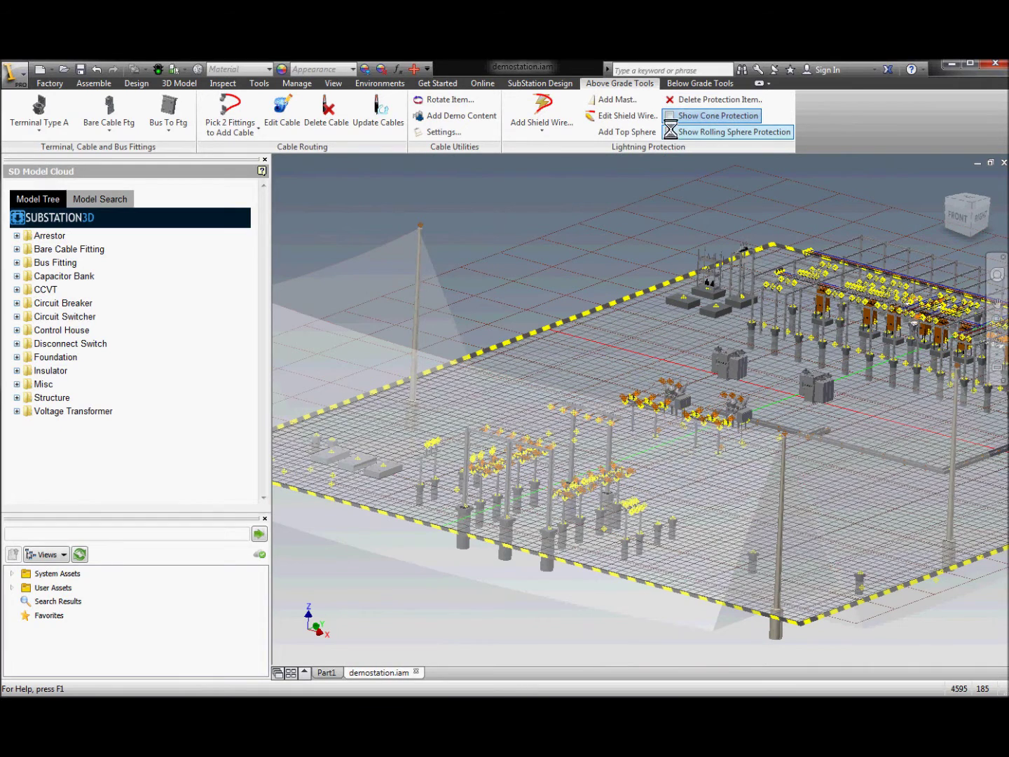
- Display the rolling sphere protection with a sphere diameter of 60.53 feet
click(671, 131)
text(150)
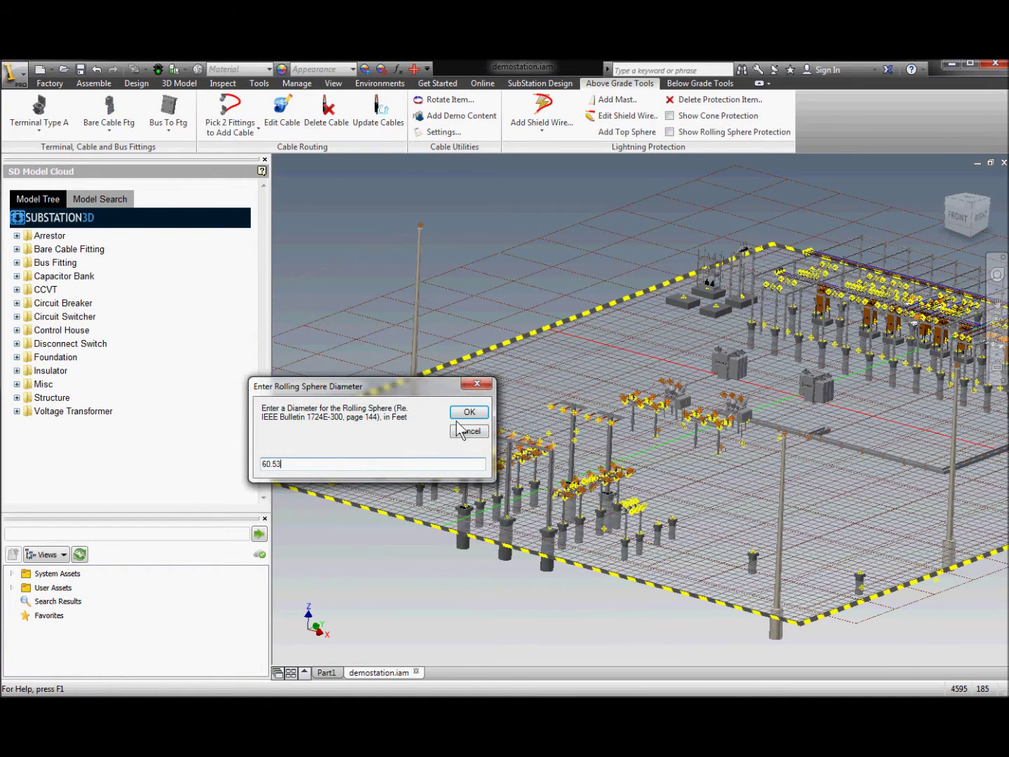
click(465, 414)
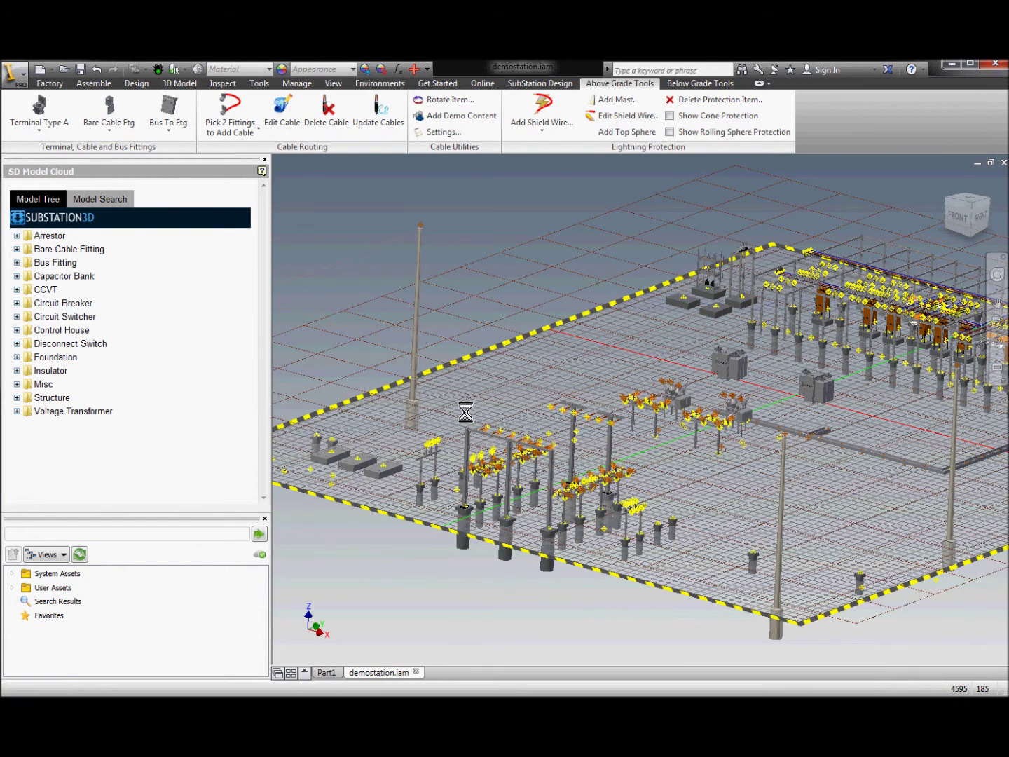
- Inspect the rolling sphere coverage from several angles and turn off its display
click(997, 345)
drag(690, 442, 594, 533)
scroll(638, 463, up, 3)
right_click(643, 477)
click(694, 478)
click(670, 133)
- Focus on the circuit breakers and their adjacent switch structures and open the design check form
key(F6)
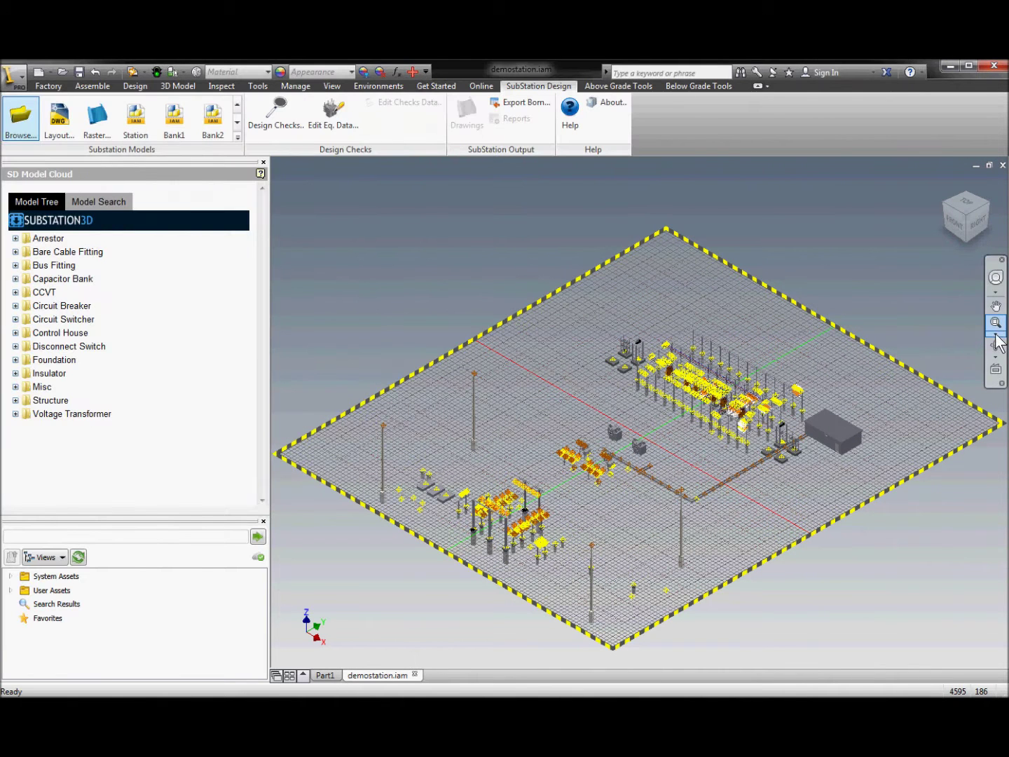
click(995, 330)
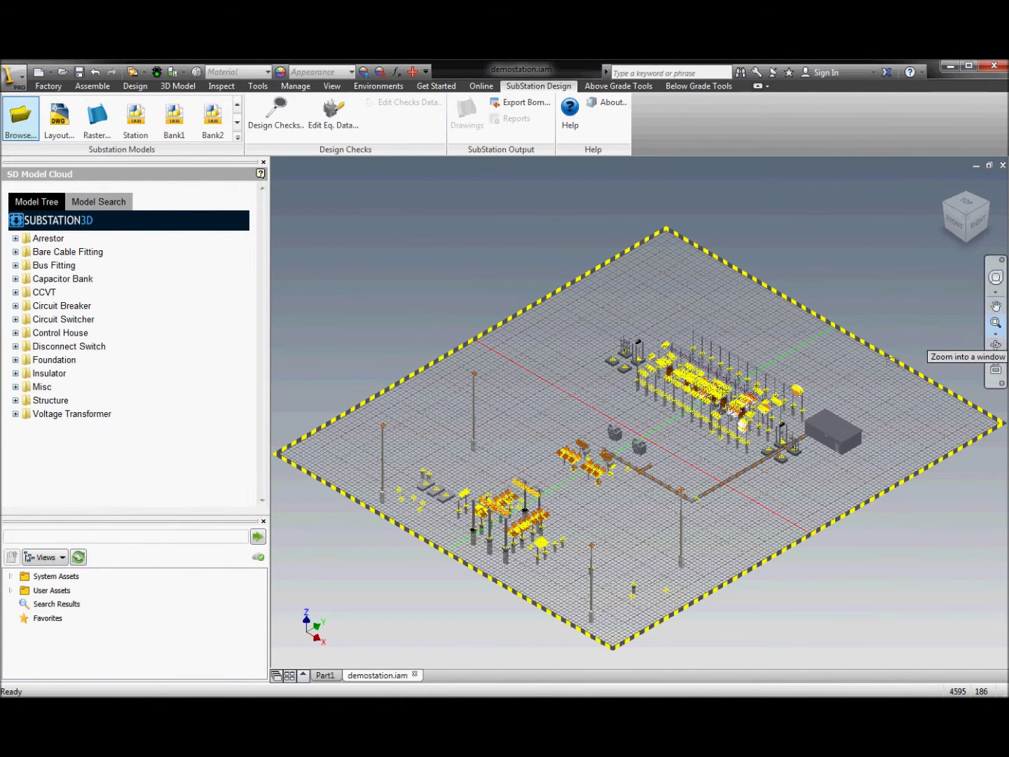
click(634, 488)
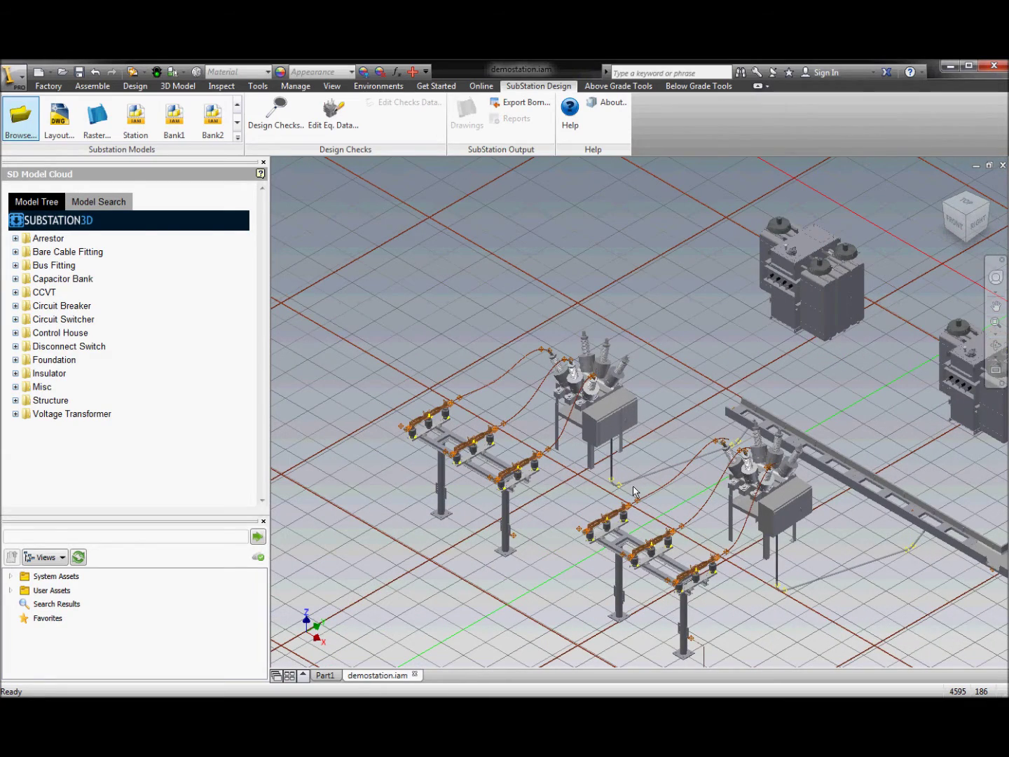
click(265, 126)
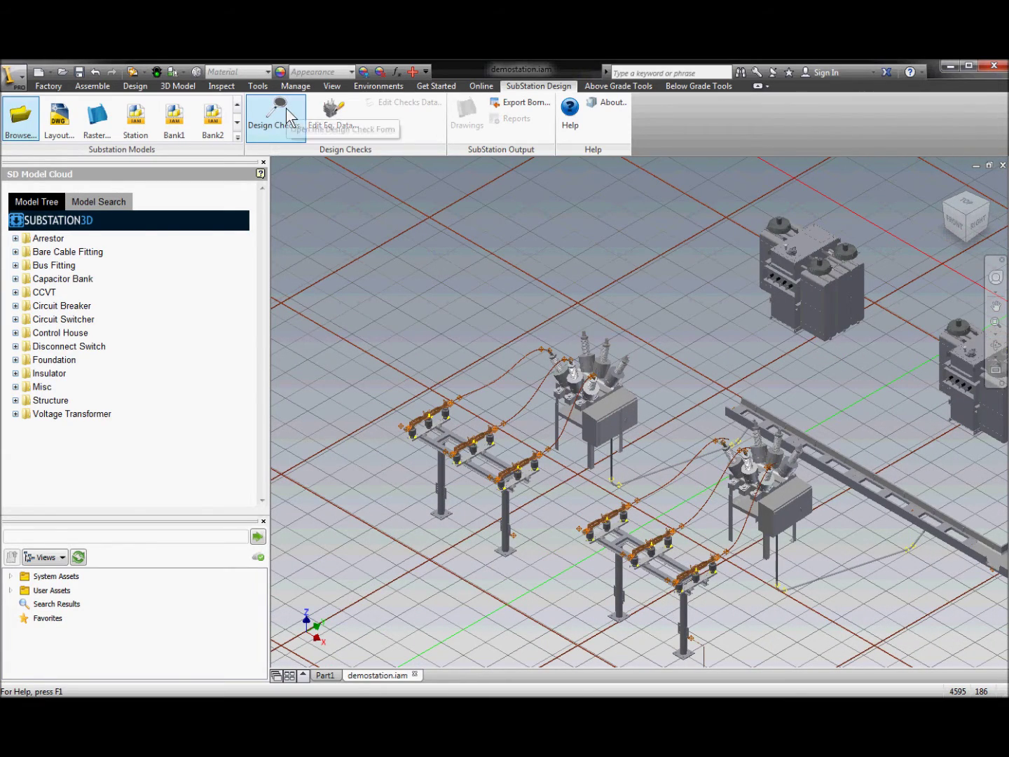
- Highlight the live low-side parts of phases A, B and C and the grounded structure, and open the list of design checks
click(176, 313)
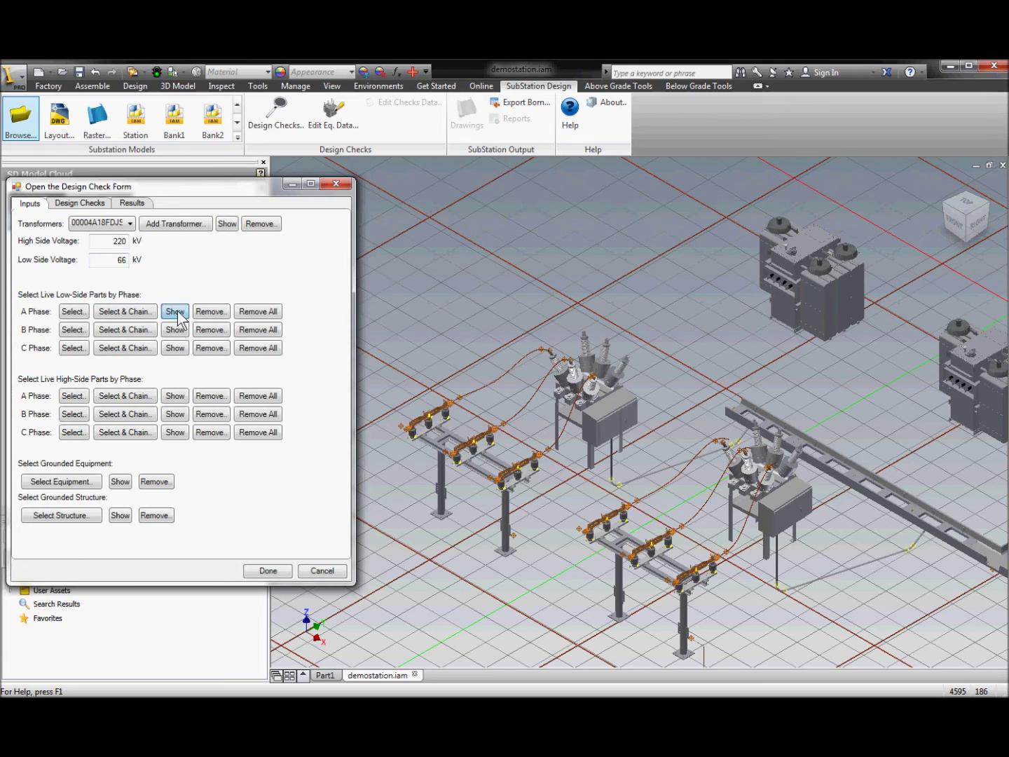
click(176, 330)
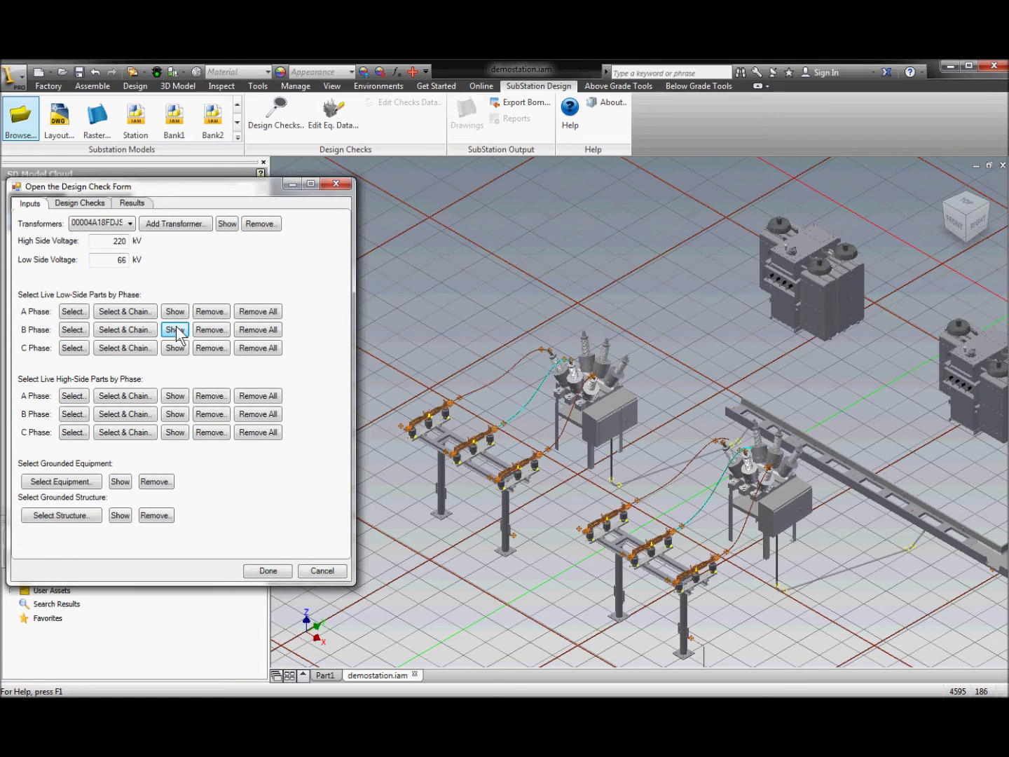
click(175, 349)
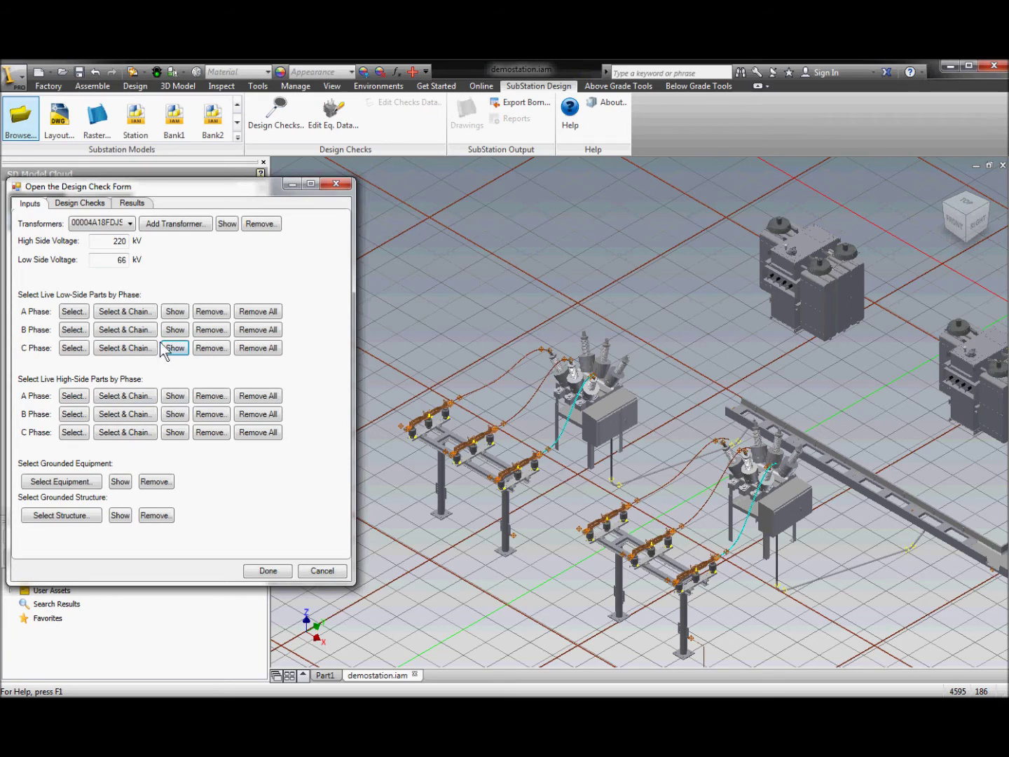
click(120, 516)
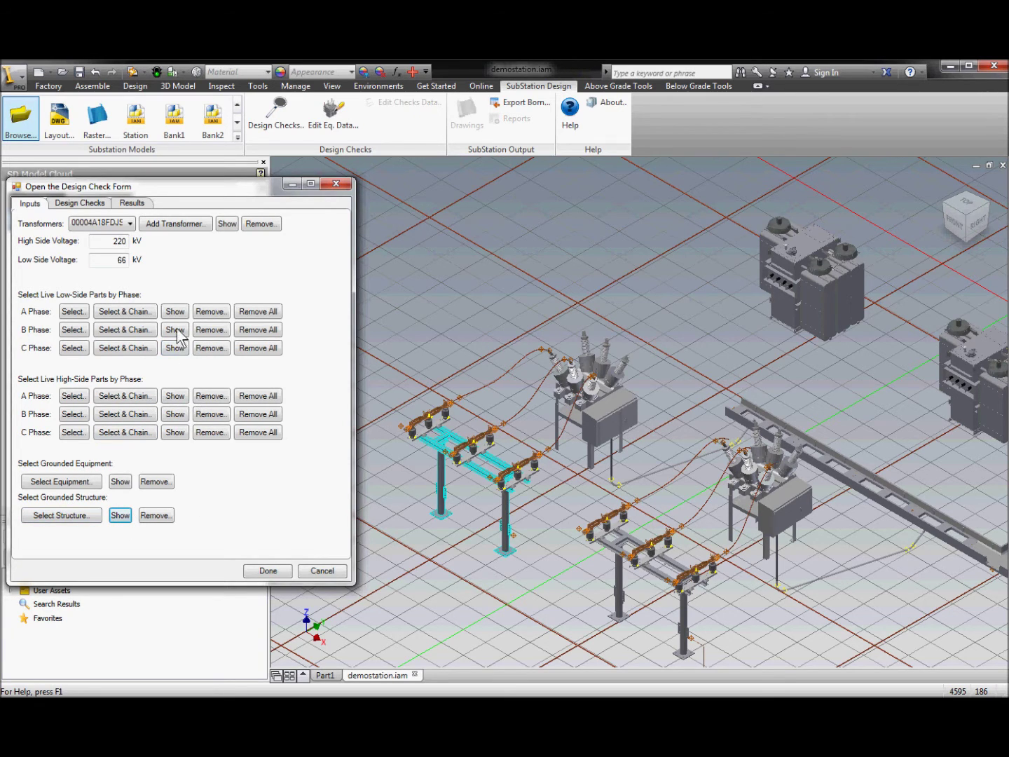
click(81, 203)
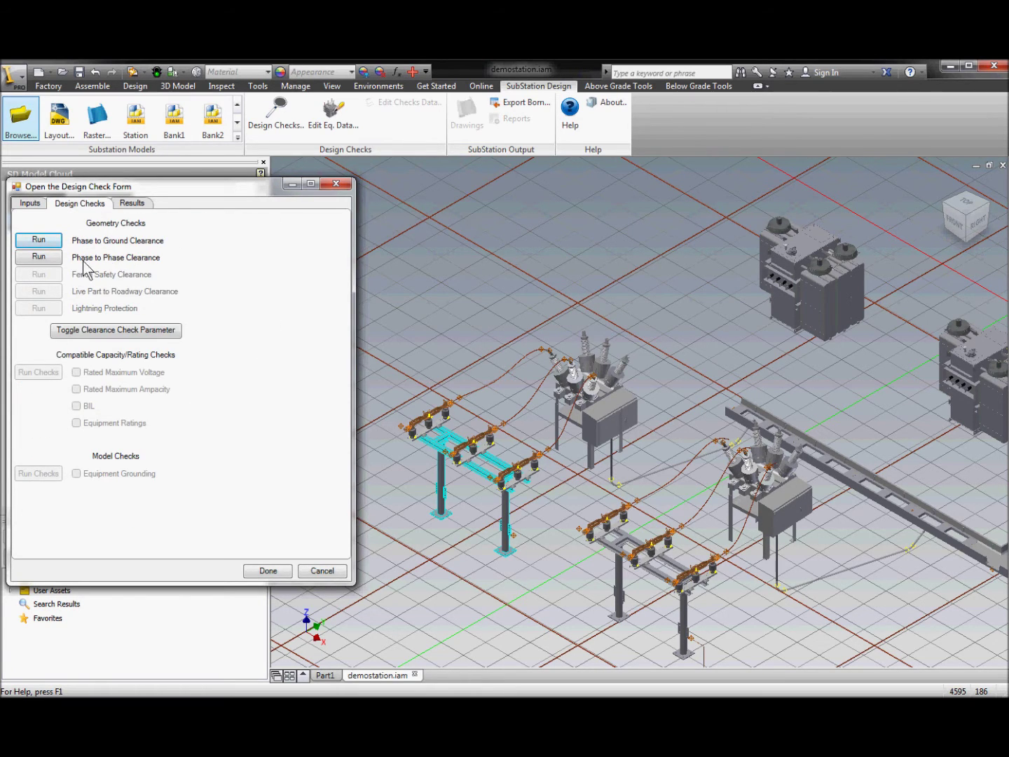
- Run the phase to phase clearance check and show the cable pair of each result in the model
click(54, 257)
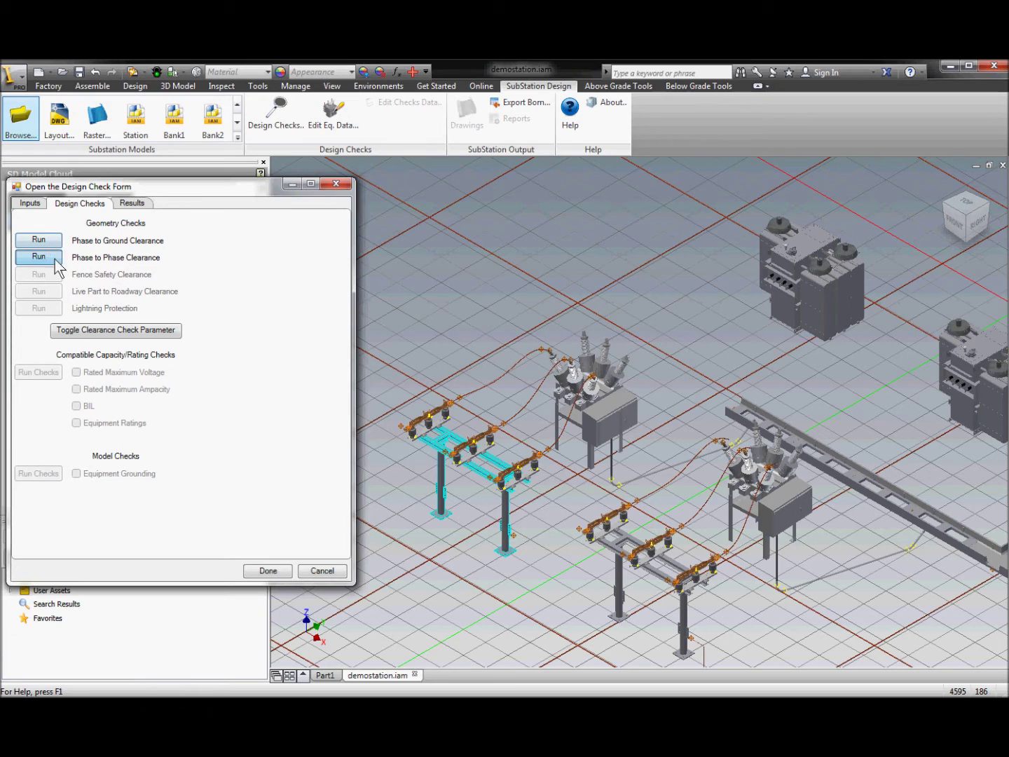
click(141, 206)
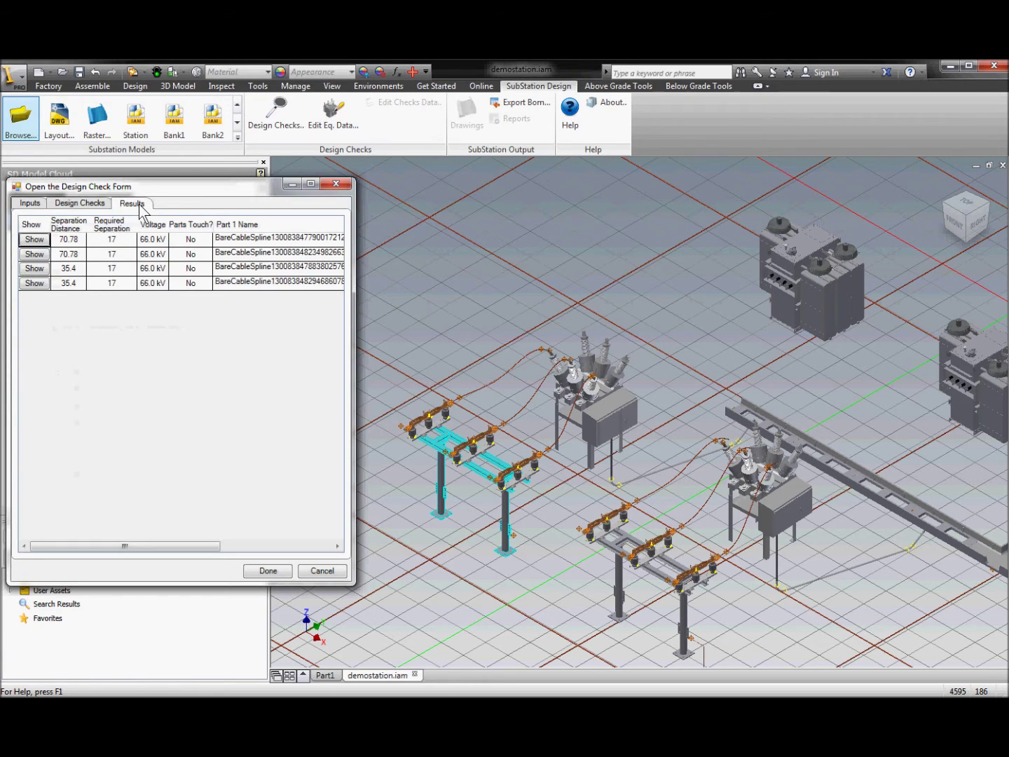
click(40, 255)
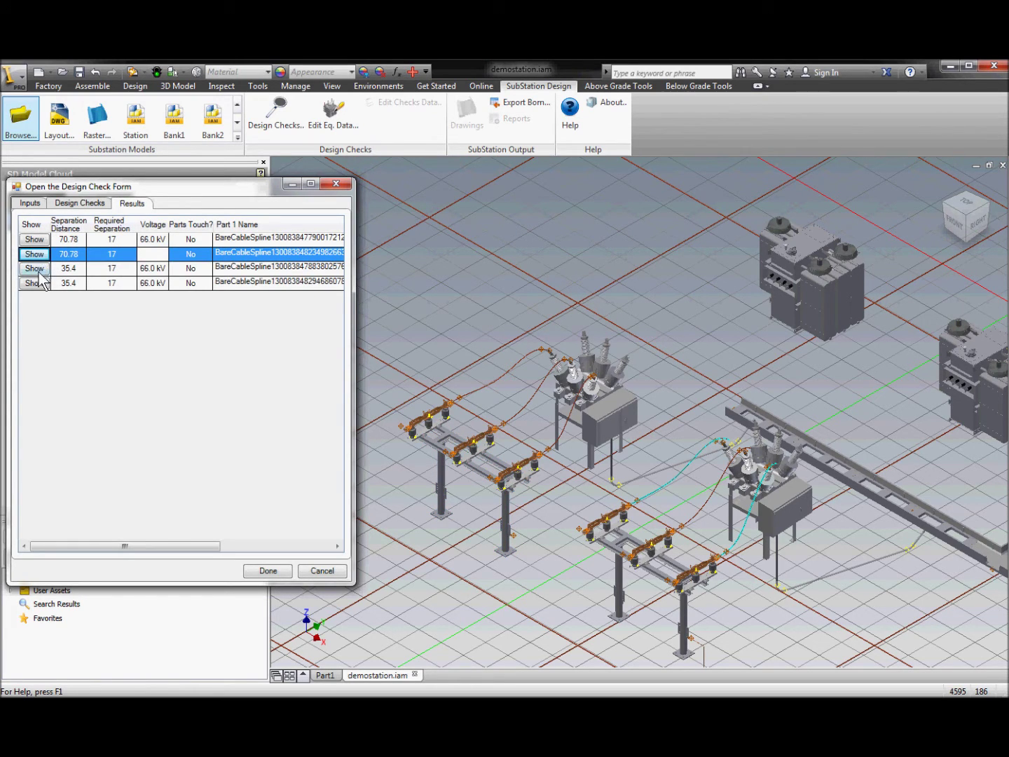
click(38, 270)
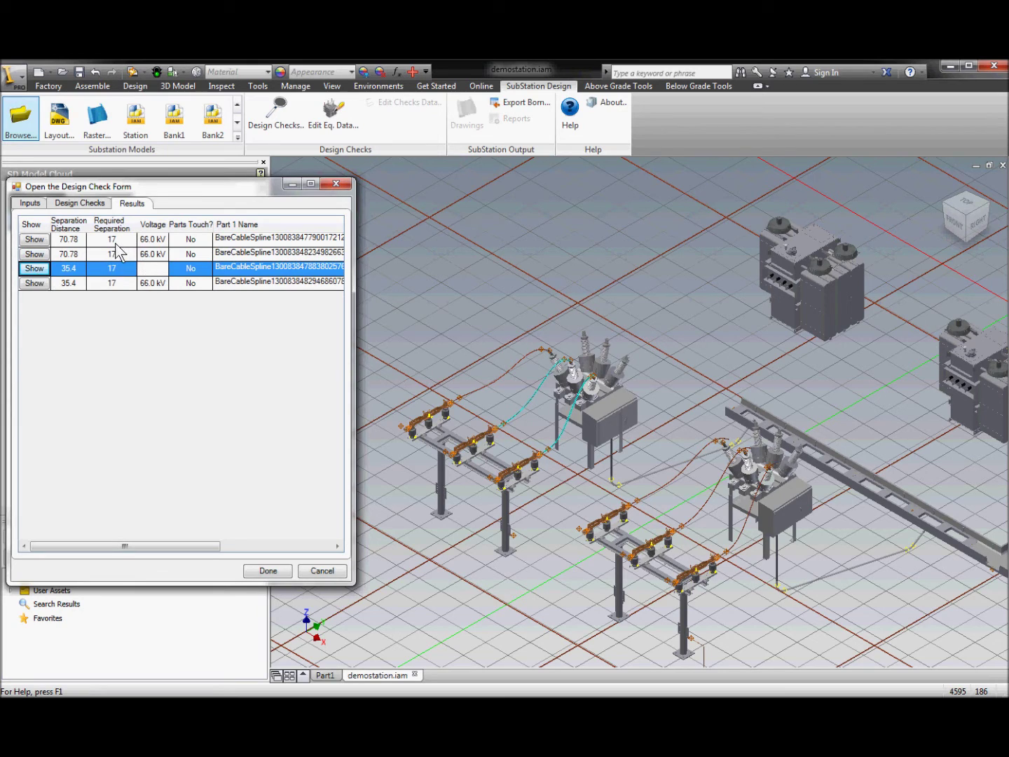
click(40, 284)
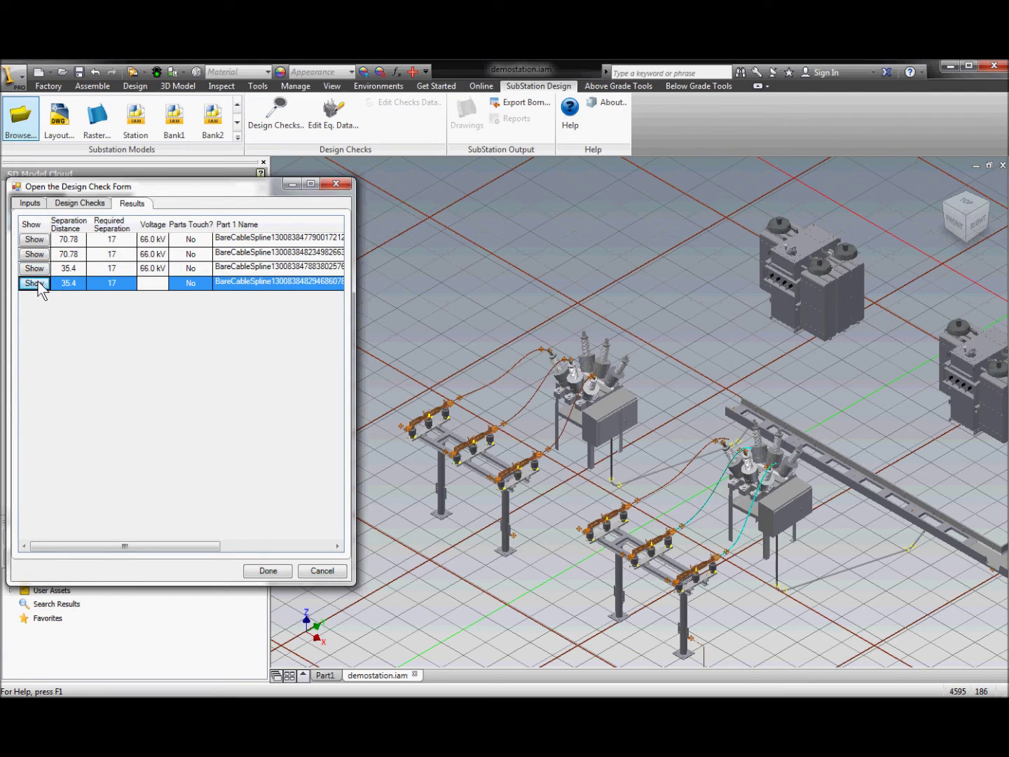
click(39, 239)
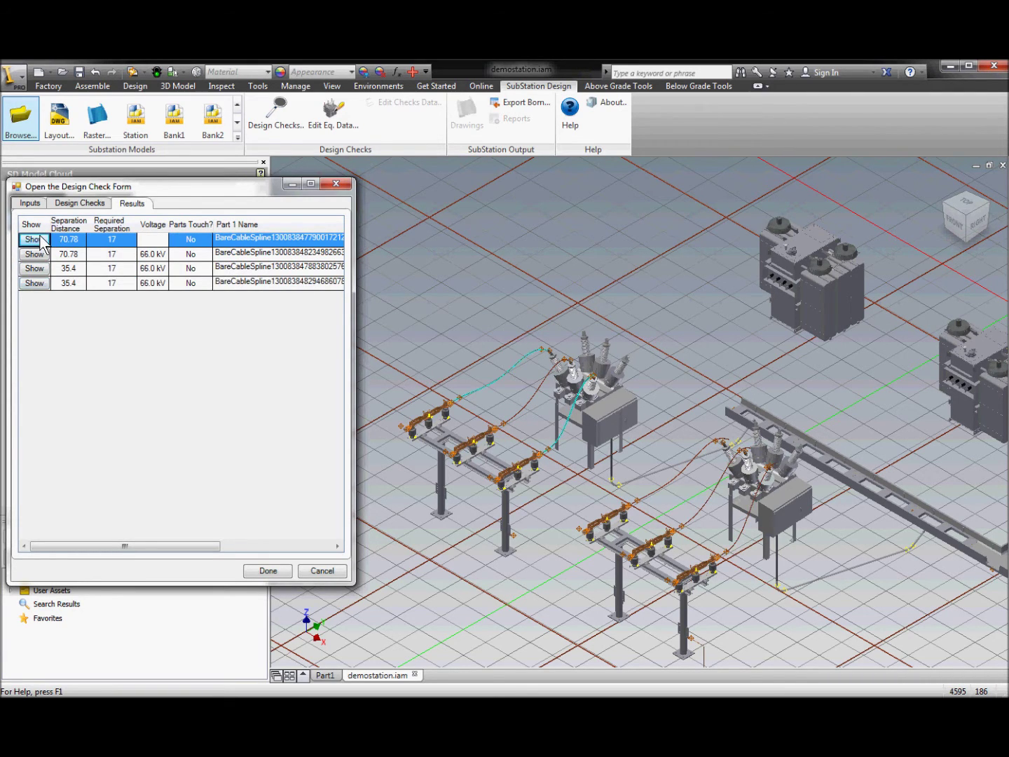
click(42, 255)
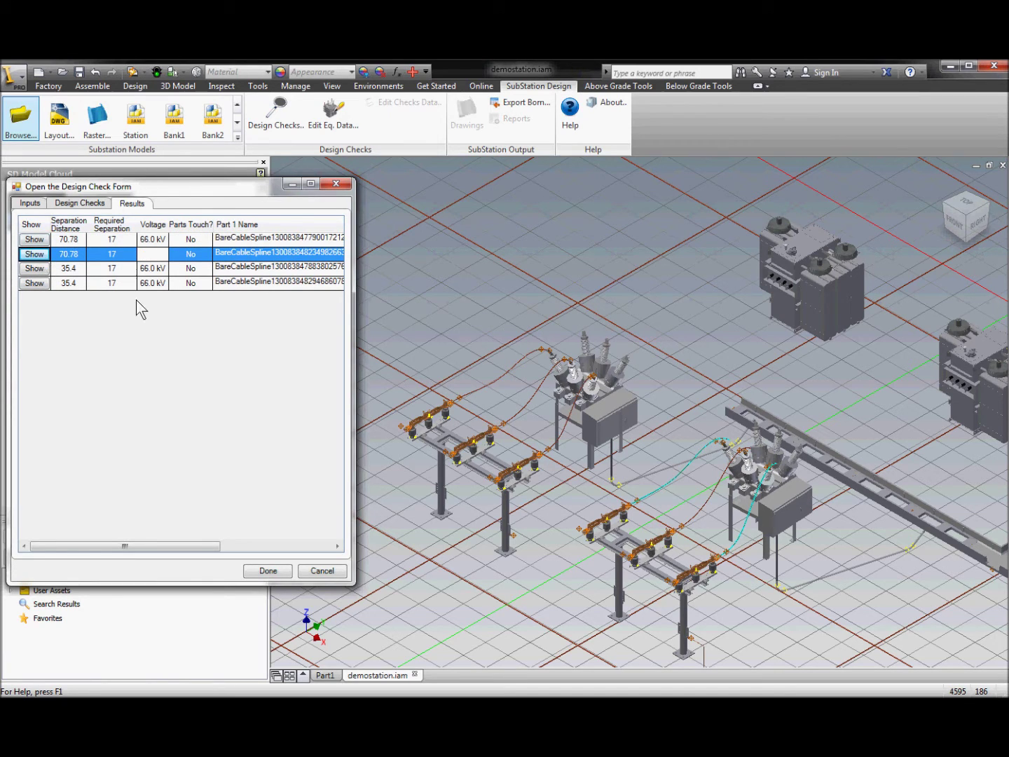
- Run the phase to ground clearance check with the switch structure and its neighbouring circuit breaker in close view
click(79, 203)
click(34, 238)
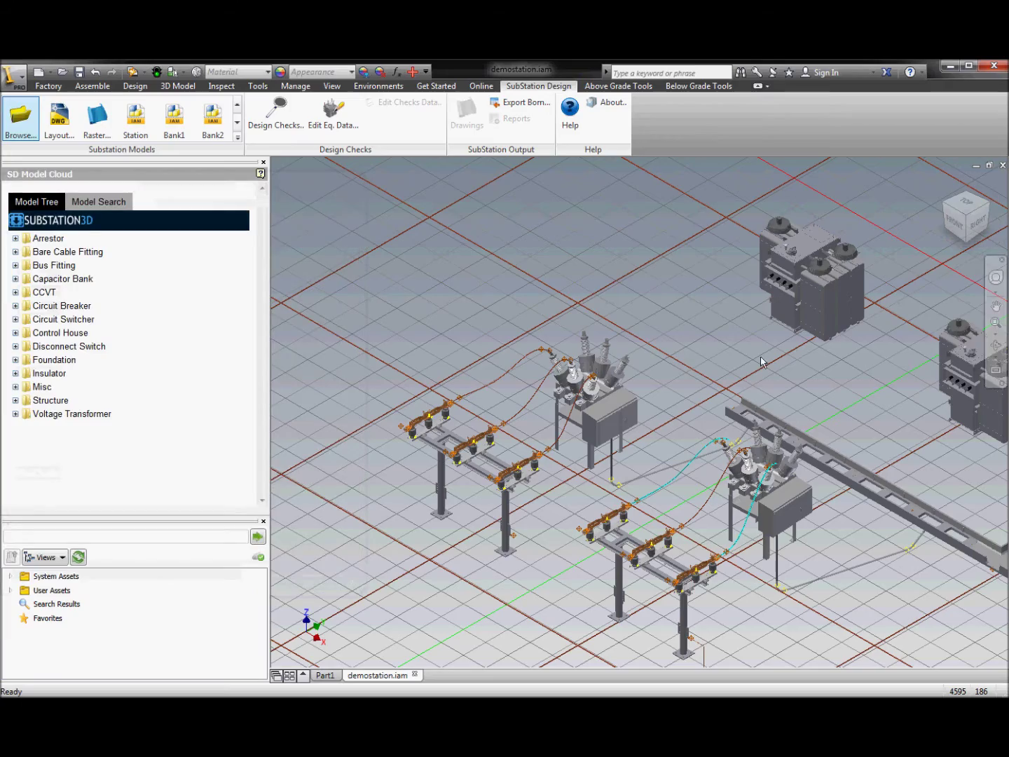
click(995, 346)
drag(638, 430, 727, 381)
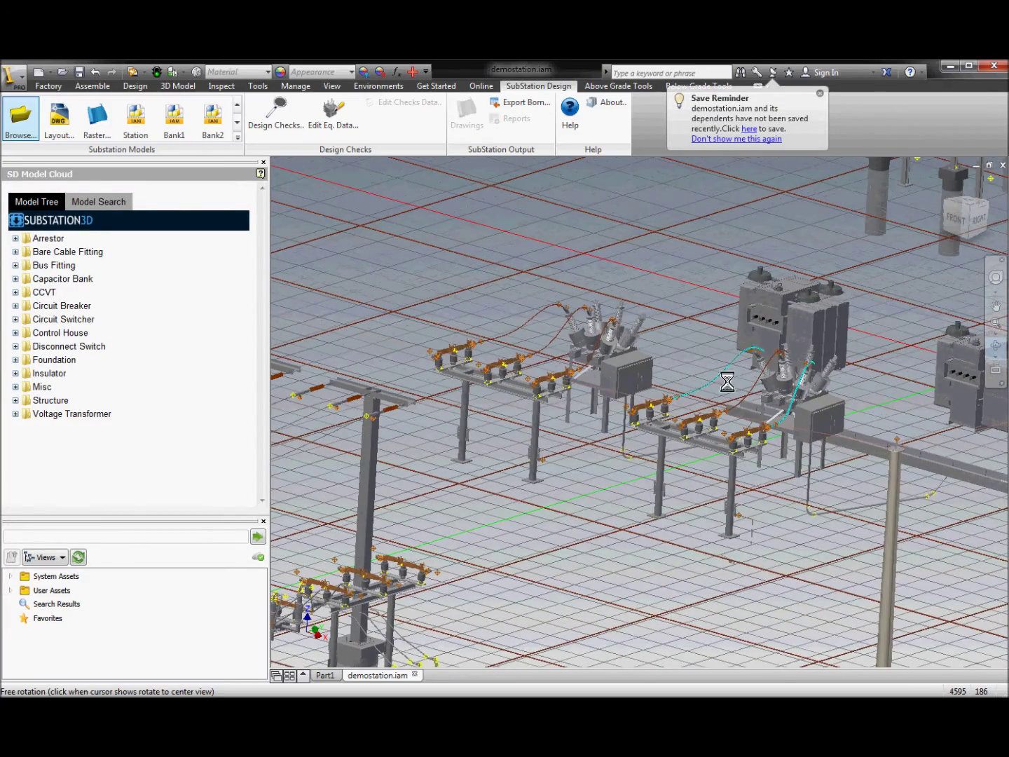
click(994, 321)
drag(550, 355, 676, 467)
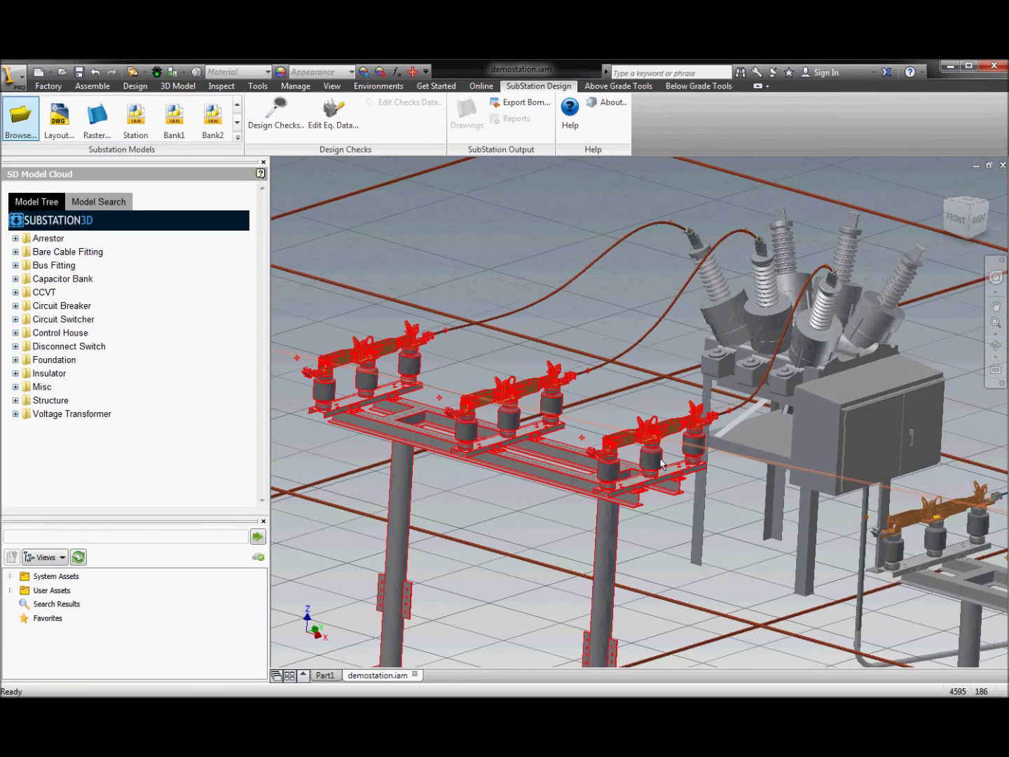
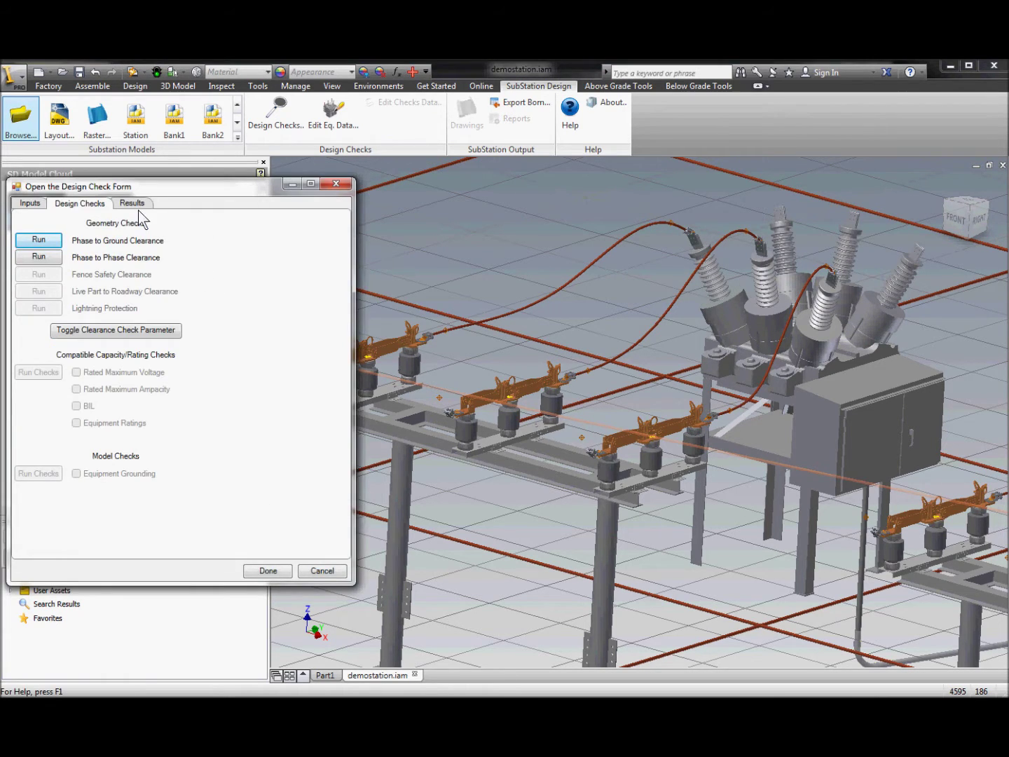
- Review the phase to ground clearance results, showing each cable and the grounded structure it is checked against
click(133, 205)
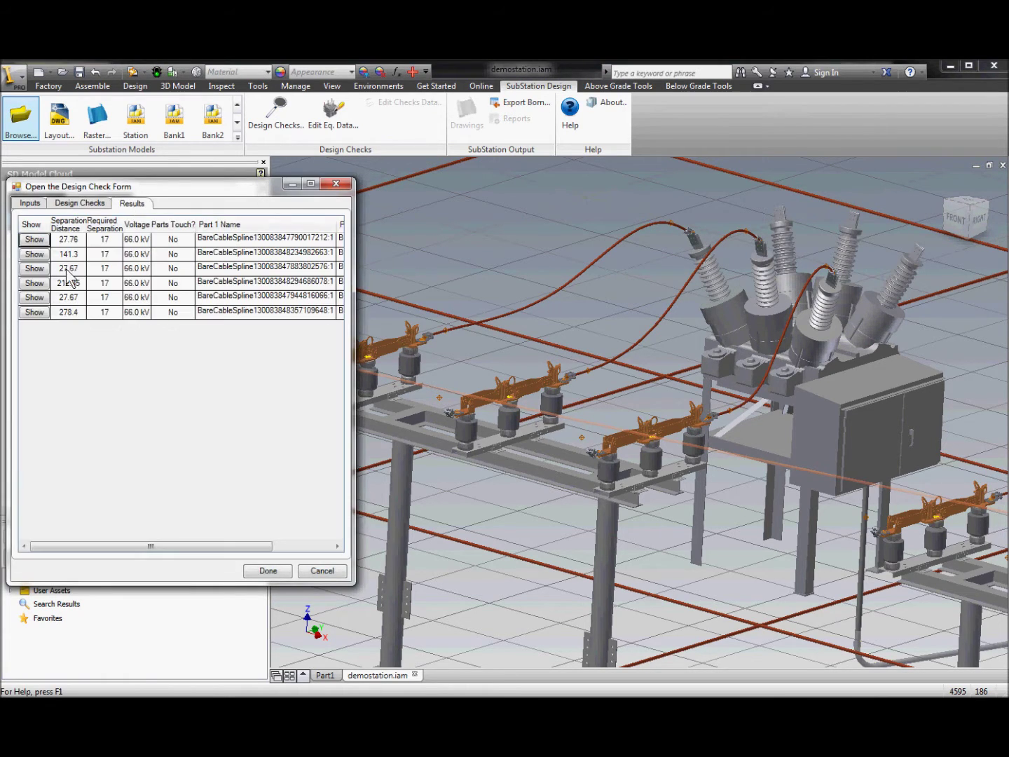
click(35, 240)
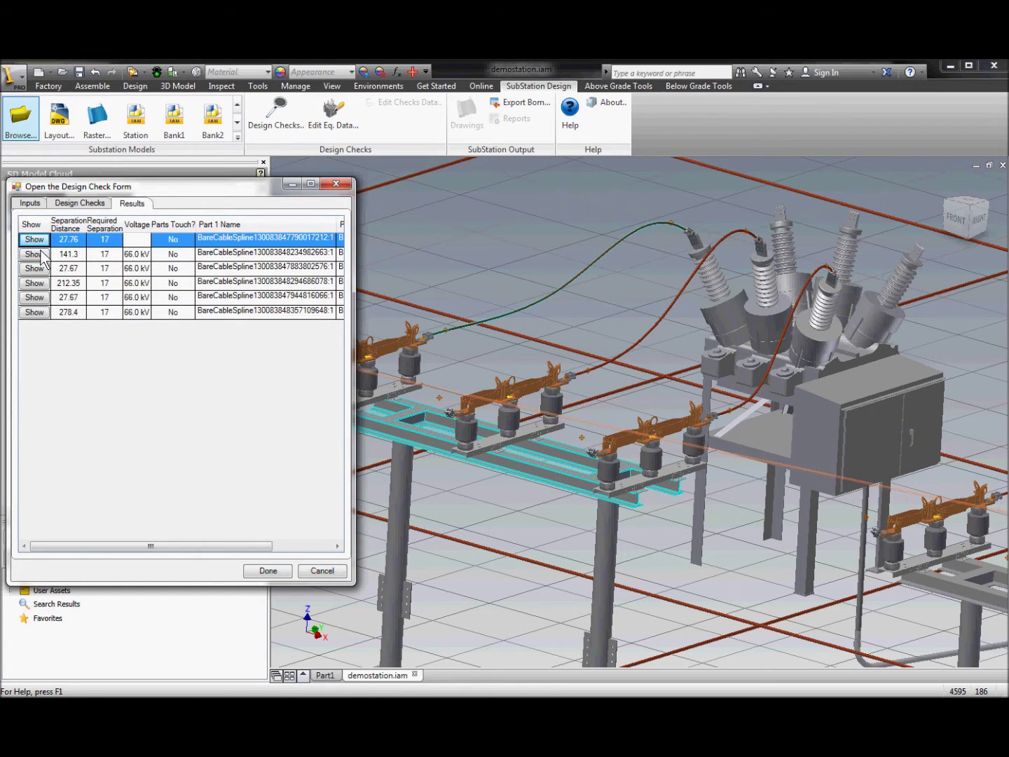
click(35, 254)
click(35, 269)
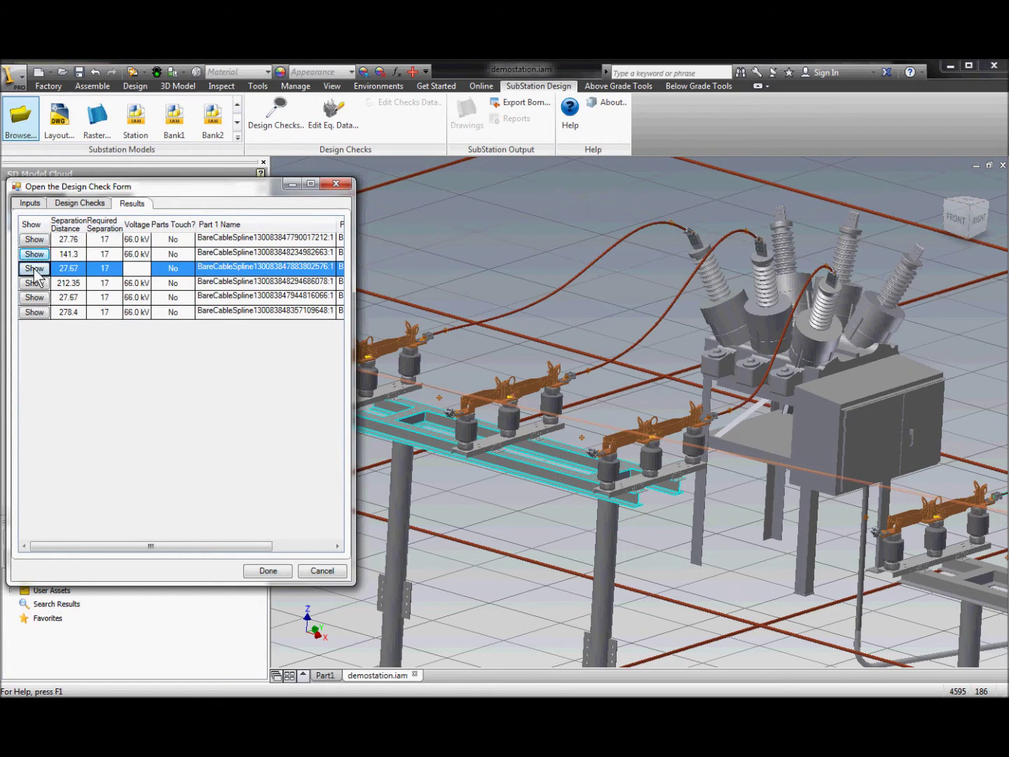
click(35, 283)
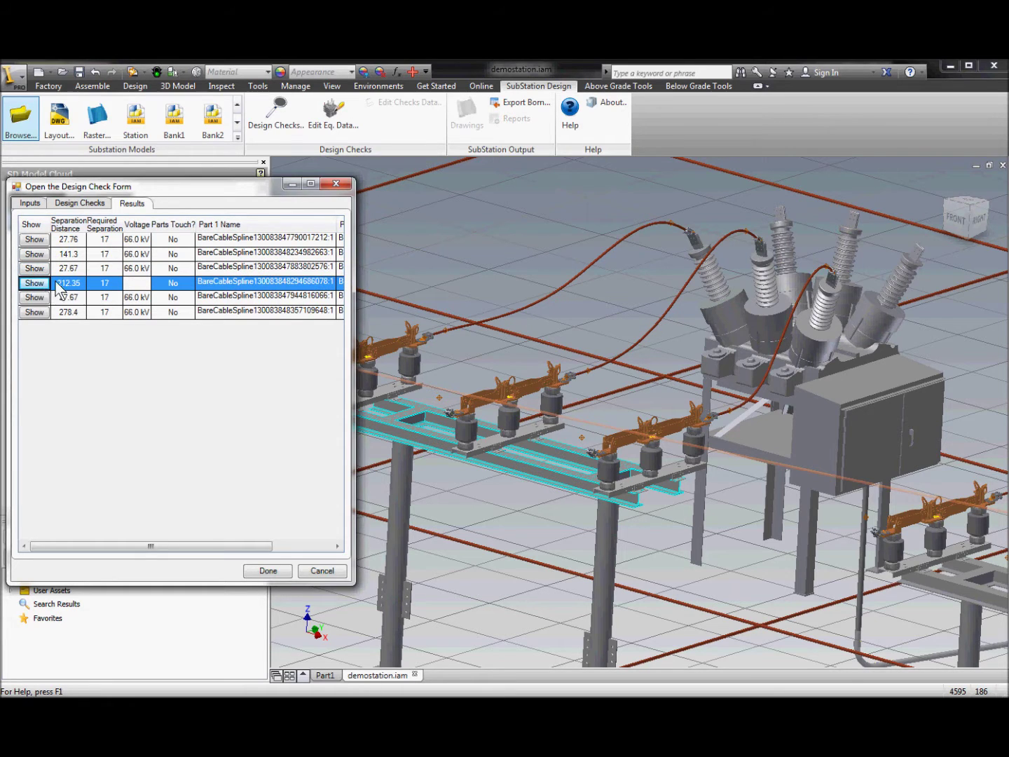
click(37, 297)
click(35, 313)
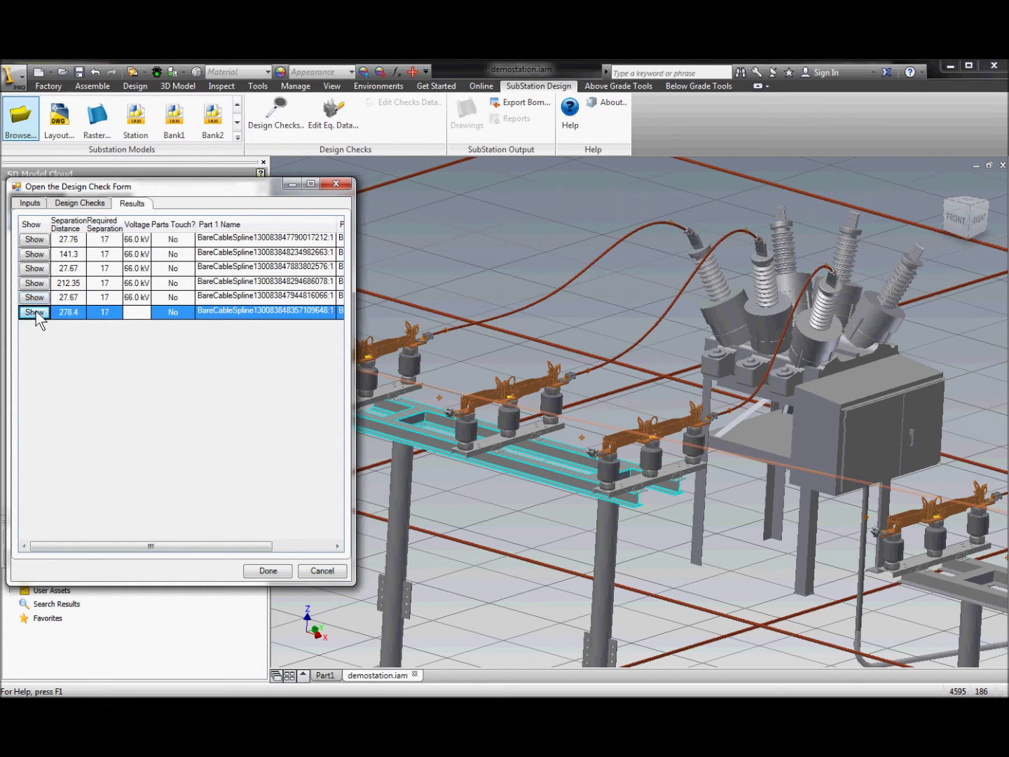
click(35, 298)
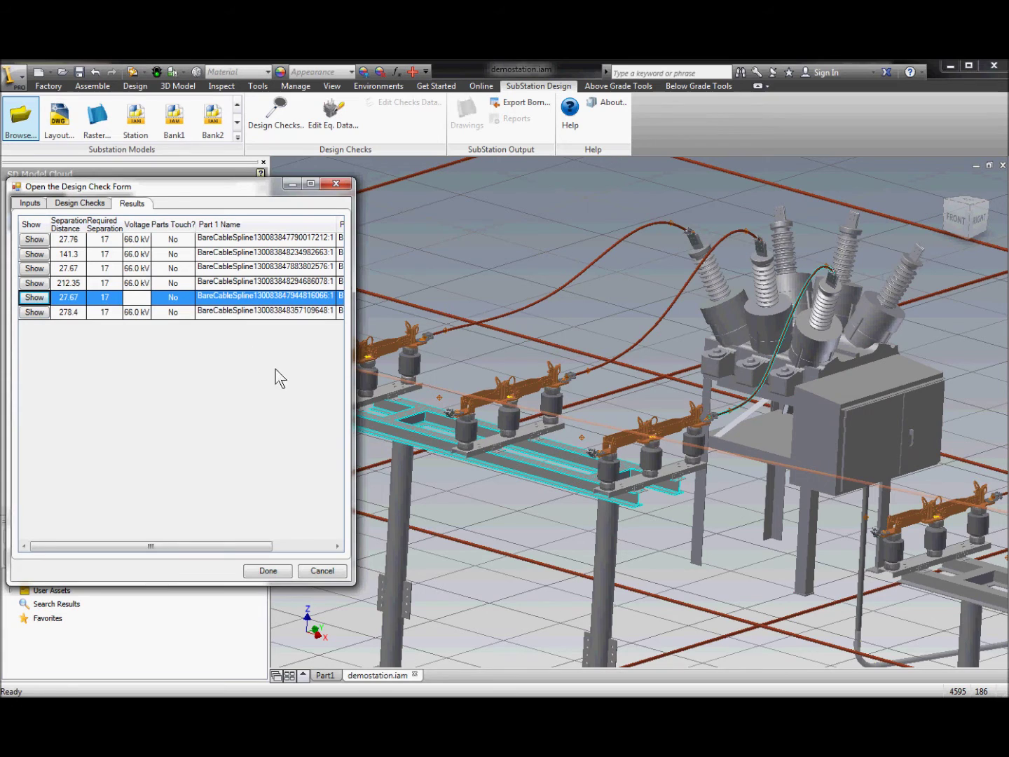
- Return to the transformer and phase inputs and finish the design check form
click(92, 205)
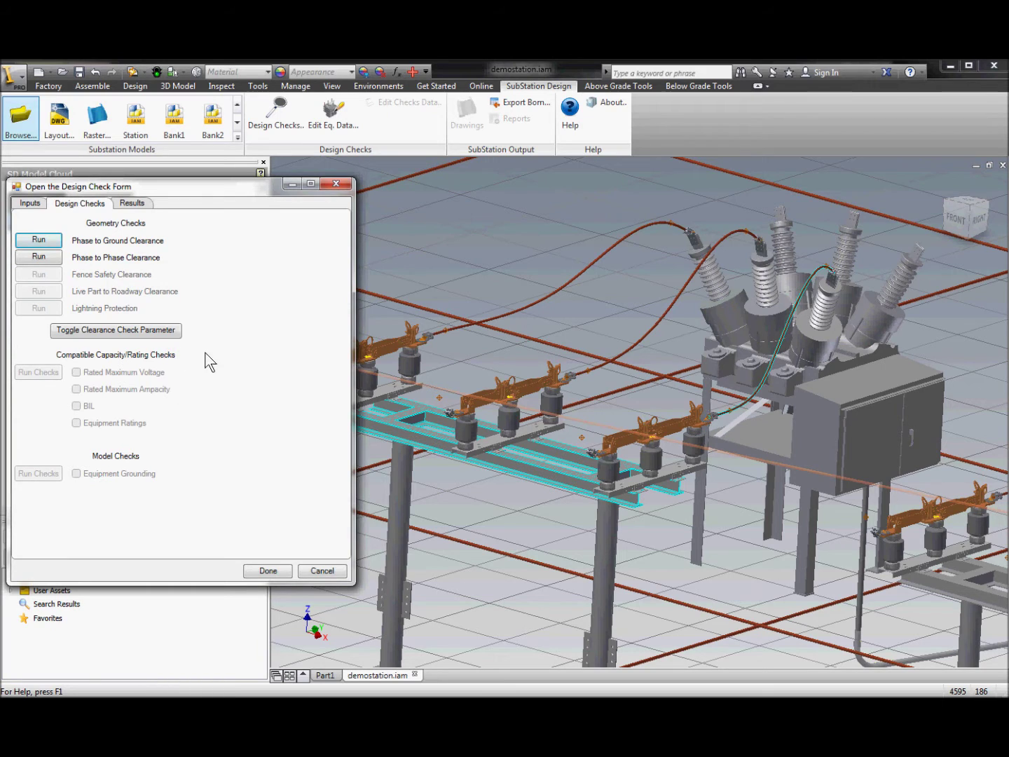
click(29, 205)
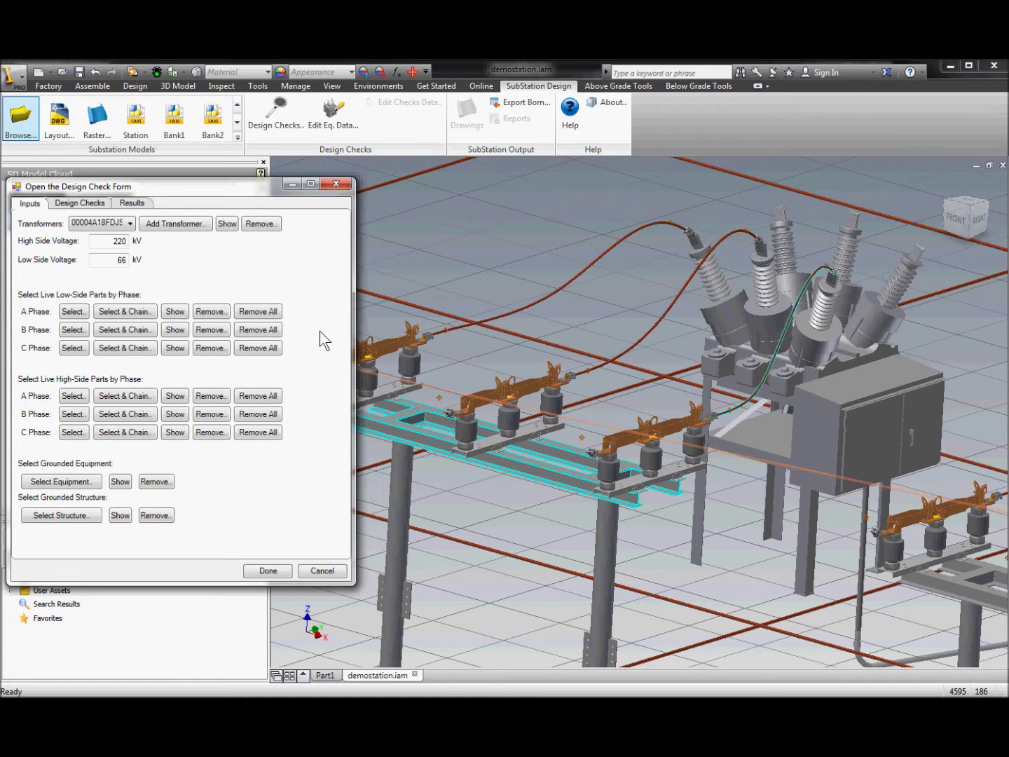
click(273, 570)
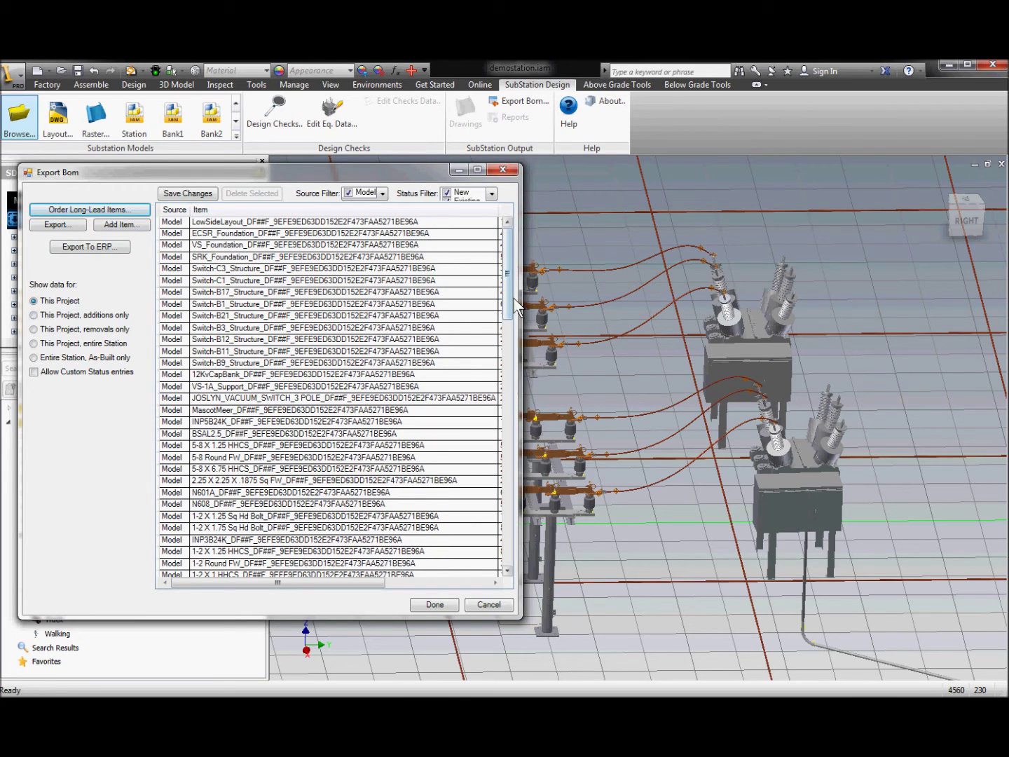
- Examine the bill of materials through its conduit, trench and grounding items, then close the export form
drag(507, 309, 495, 522)
scroll(497, 545, down, 1)
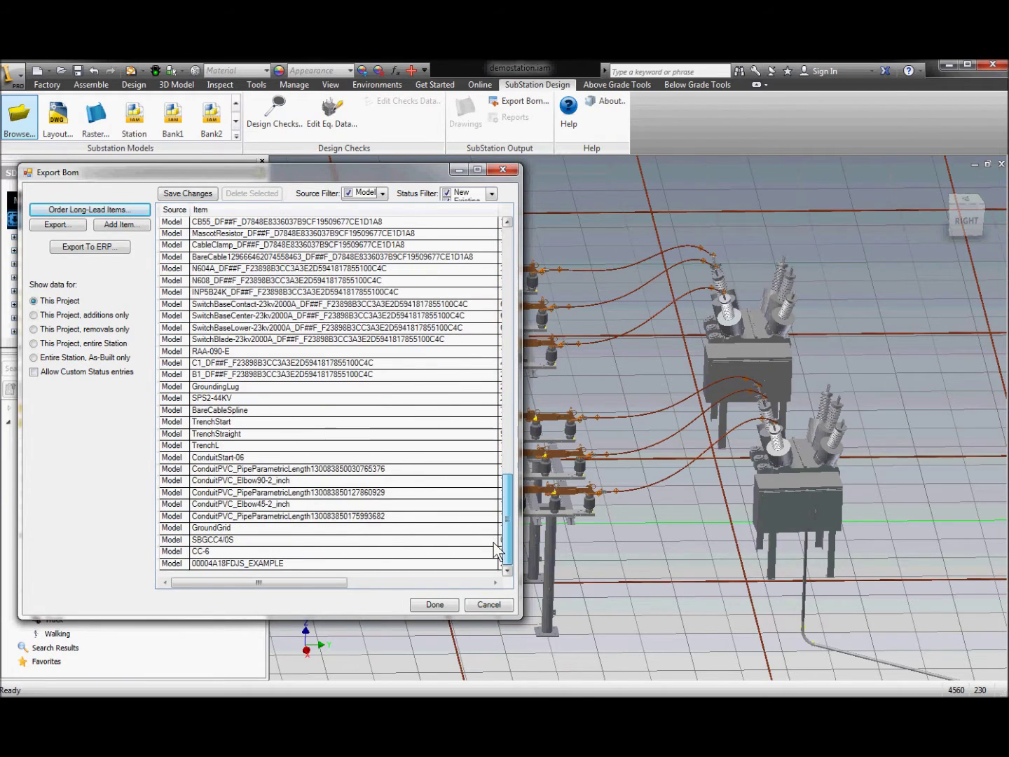
click(329, 471)
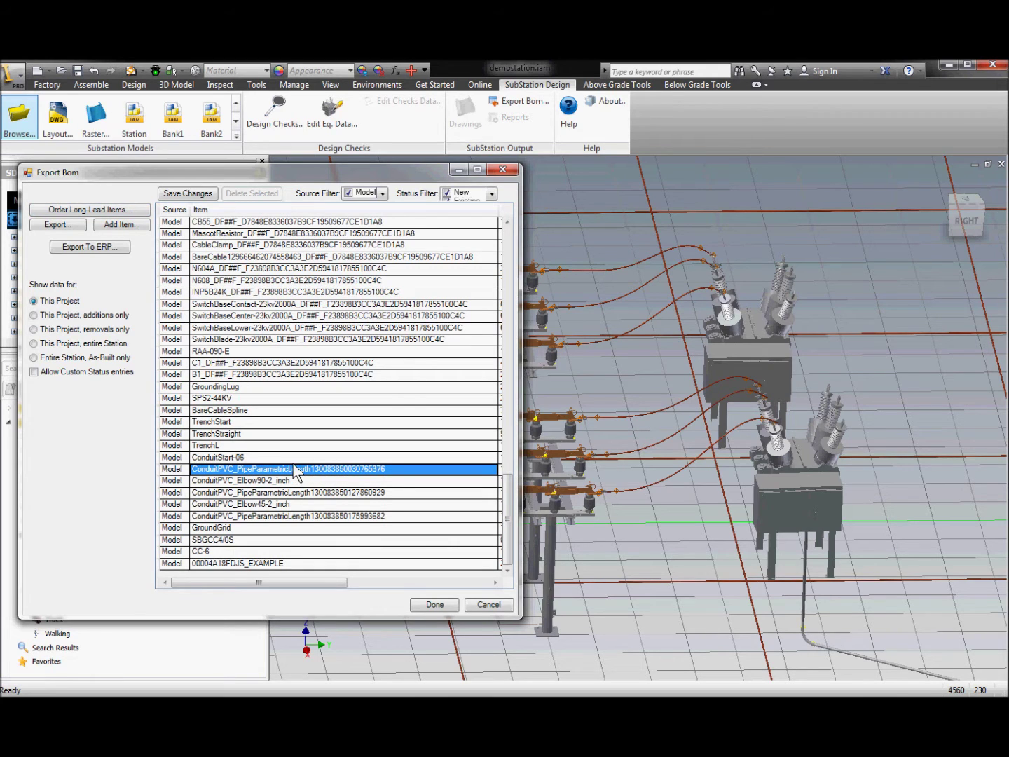
click(254, 446)
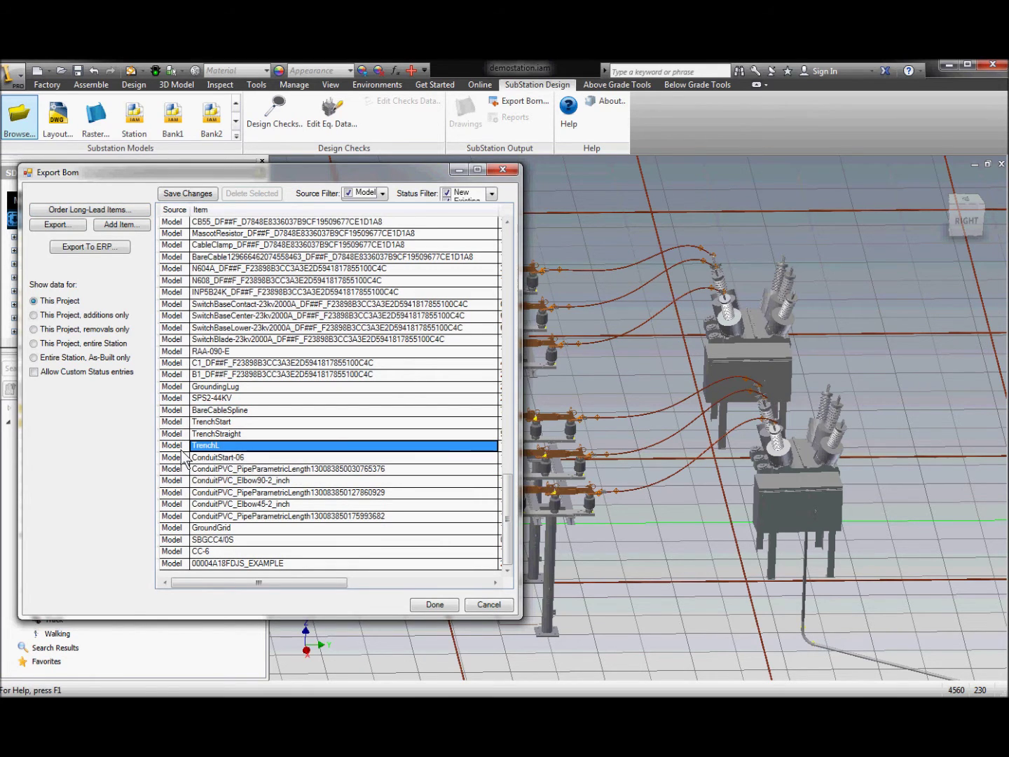
click(430, 605)
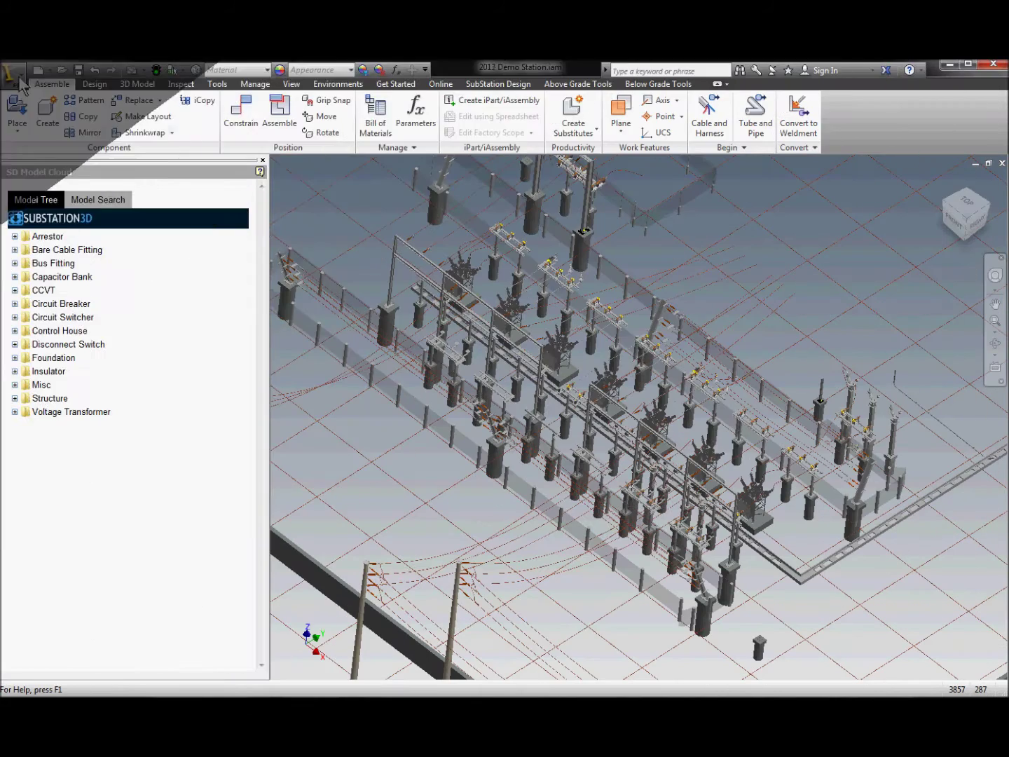
- Create a new drawing file from the 2013 Demo Station assembly
click(12, 72)
click(28, 145)
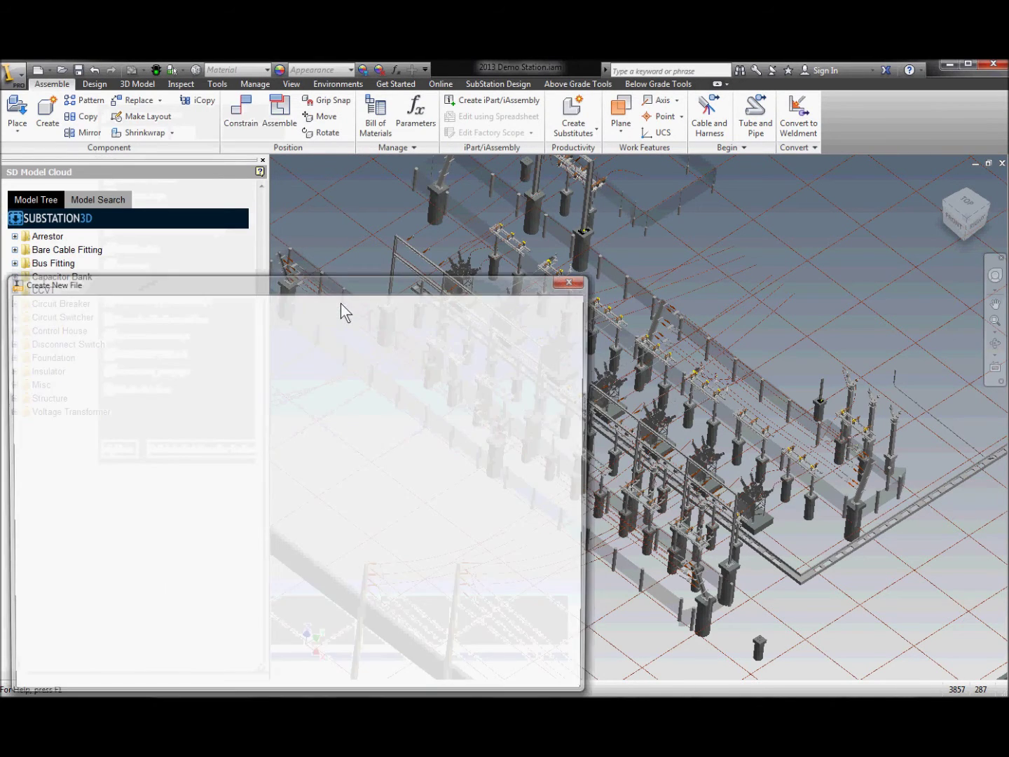
click(494, 681)
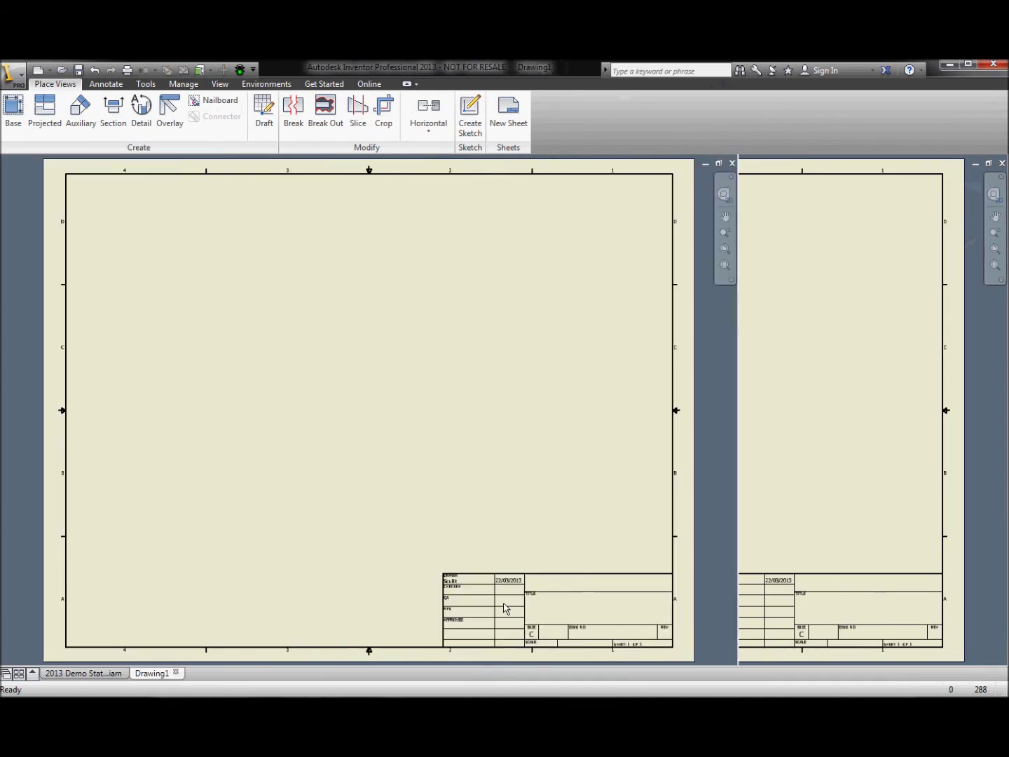
- Place a front base view of the 2013 Demo Station assembly in the lower half of the sheet
right_click(430, 384)
click(430, 343)
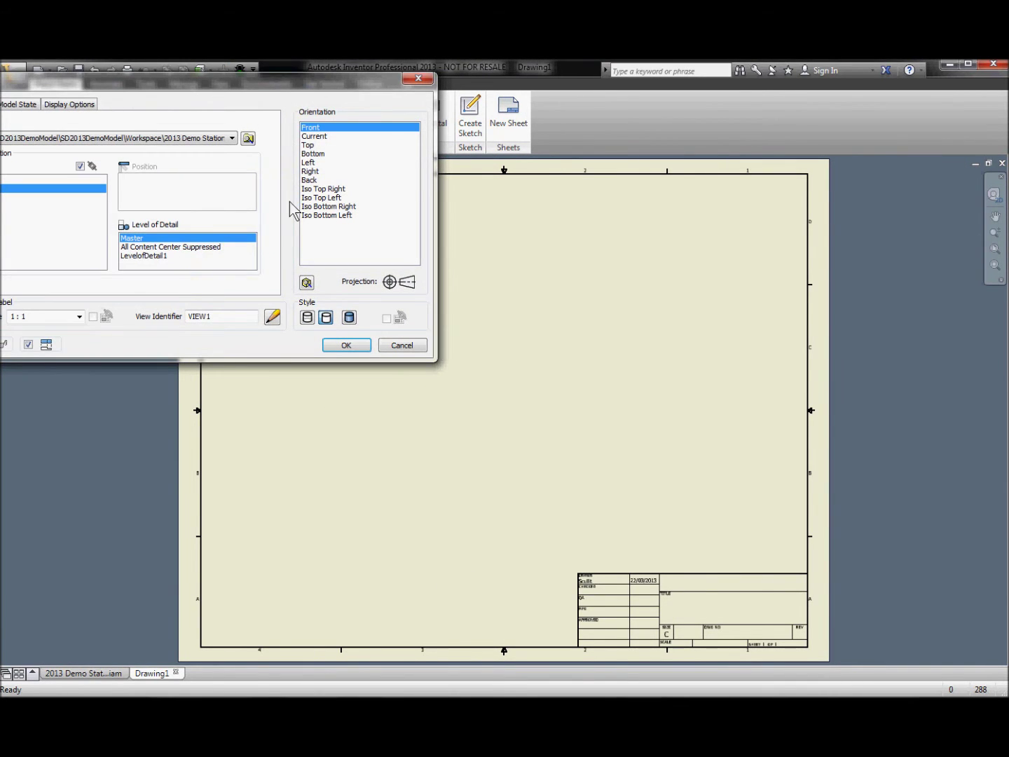
click(490, 457)
right_click(493, 458)
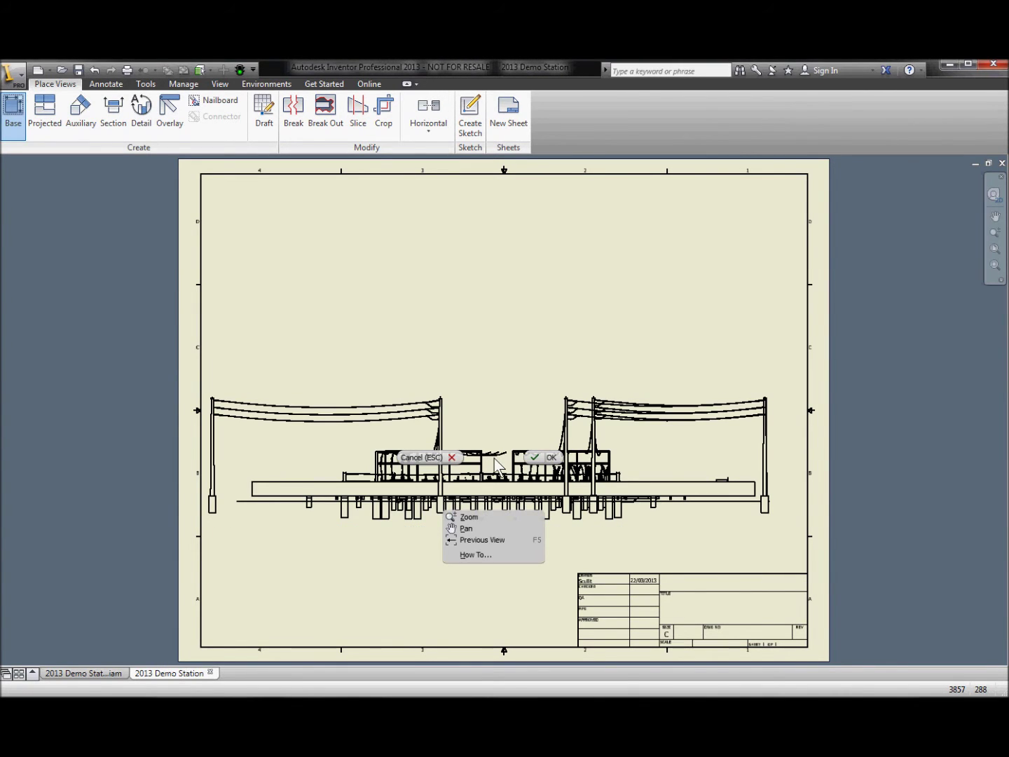
click(538, 460)
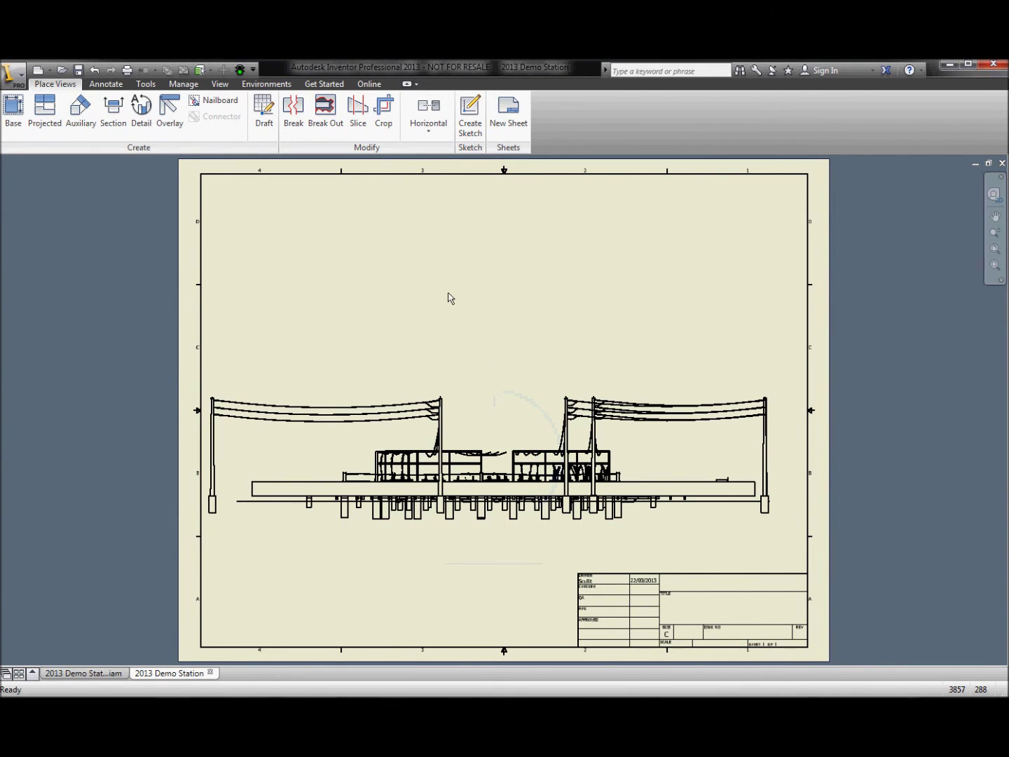
- Dimension the overall width of the station's long base below the view and turn off editing dimensions when created
click(105, 84)
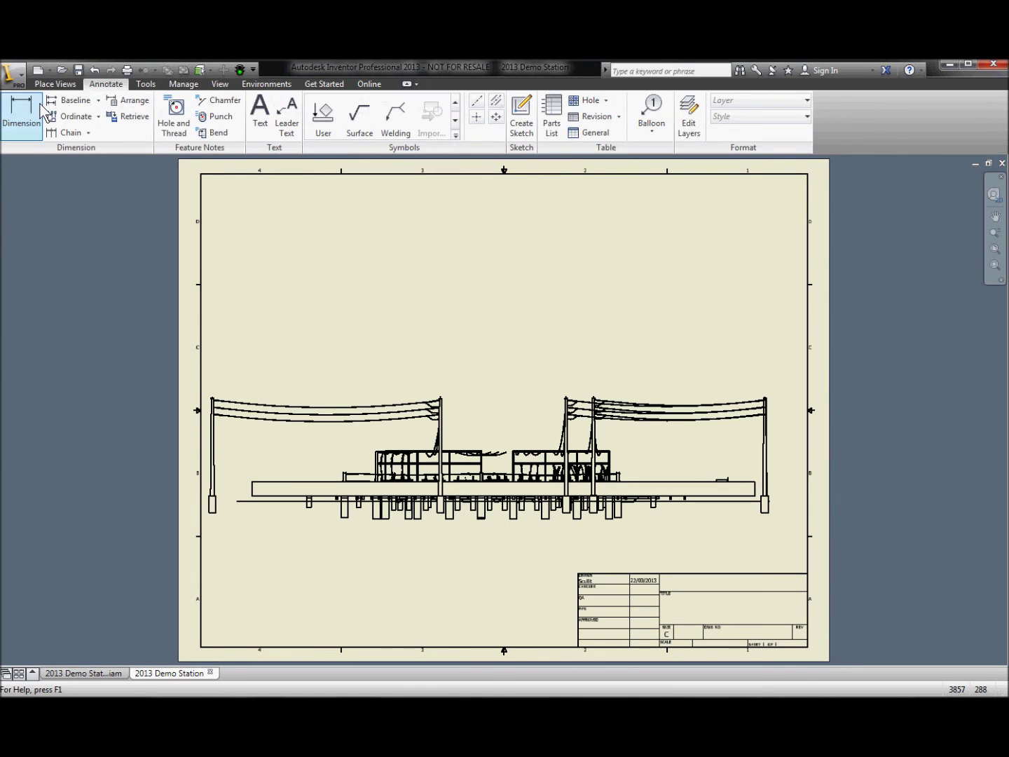
click(21, 112)
click(250, 487)
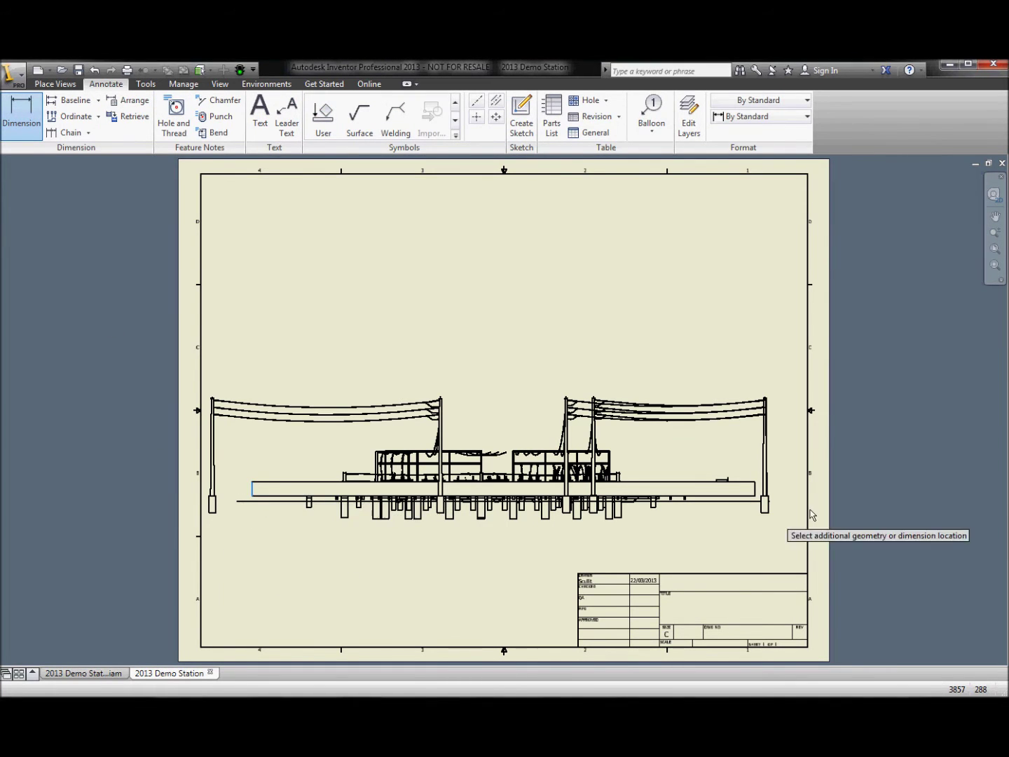
click(754, 487)
click(508, 545)
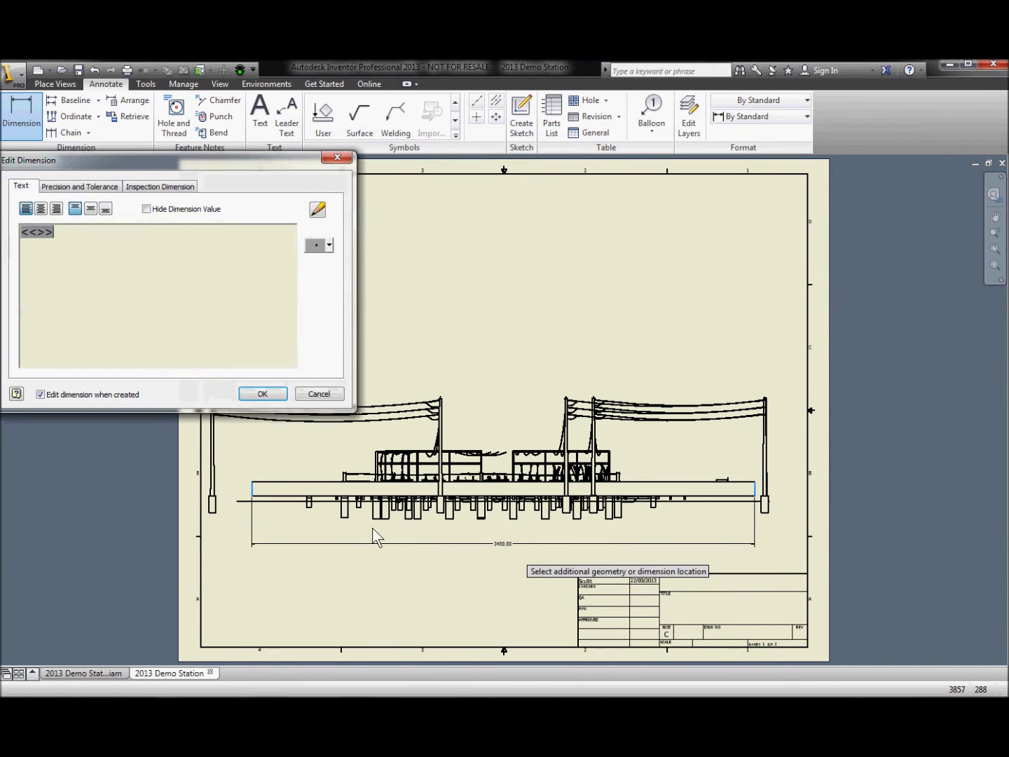
click(41, 393)
click(249, 396)
- Dimension the height from the bottom of the station base to the top of the leftmost pole
click(255, 496)
click(208, 401)
click(262, 445)
- Dimension the spacing between the two poles on the left above their lines and finish dimensioning
click(217, 426)
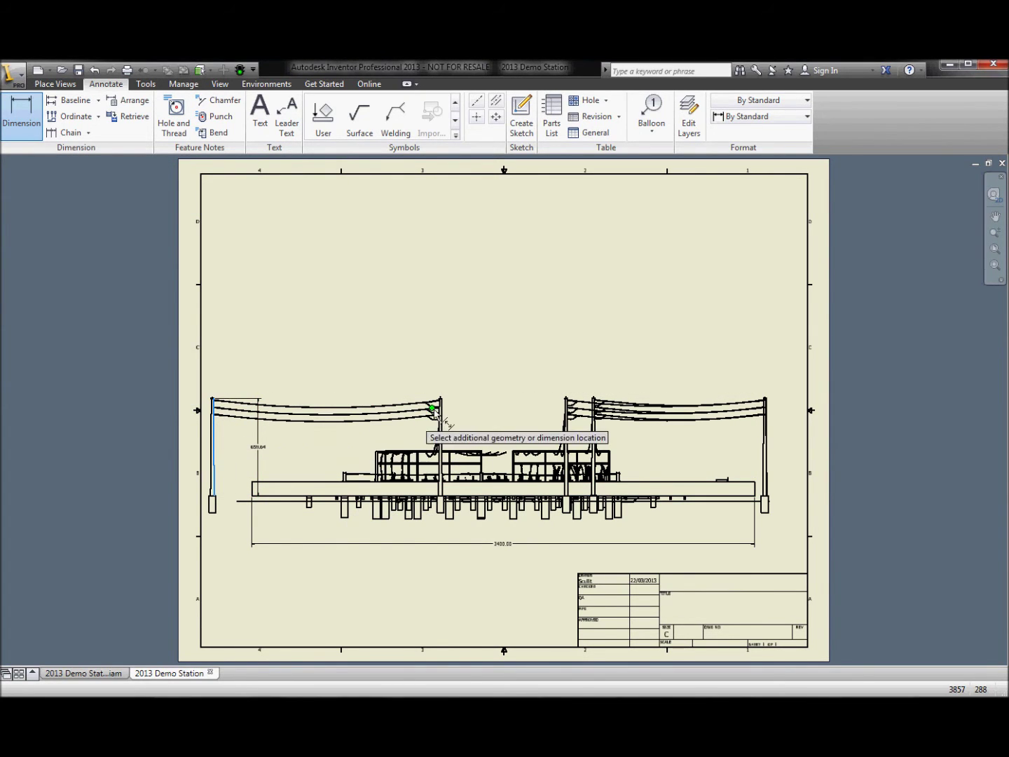
click(442, 436)
click(328, 380)
right_click(443, 298)
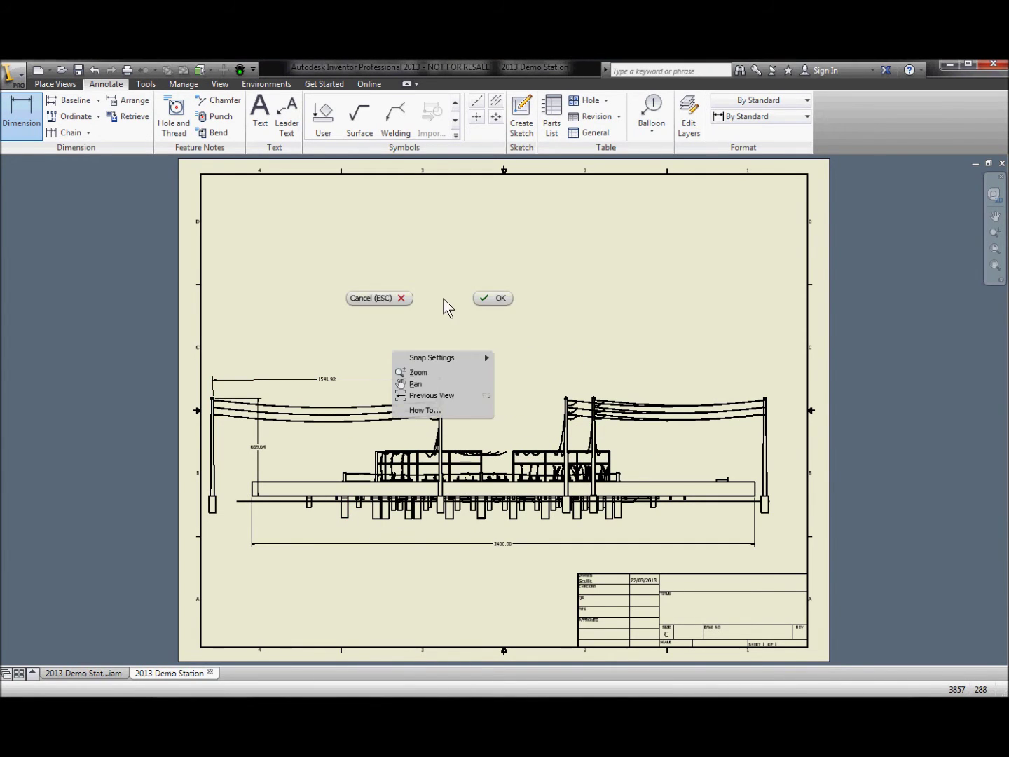
click(483, 300)
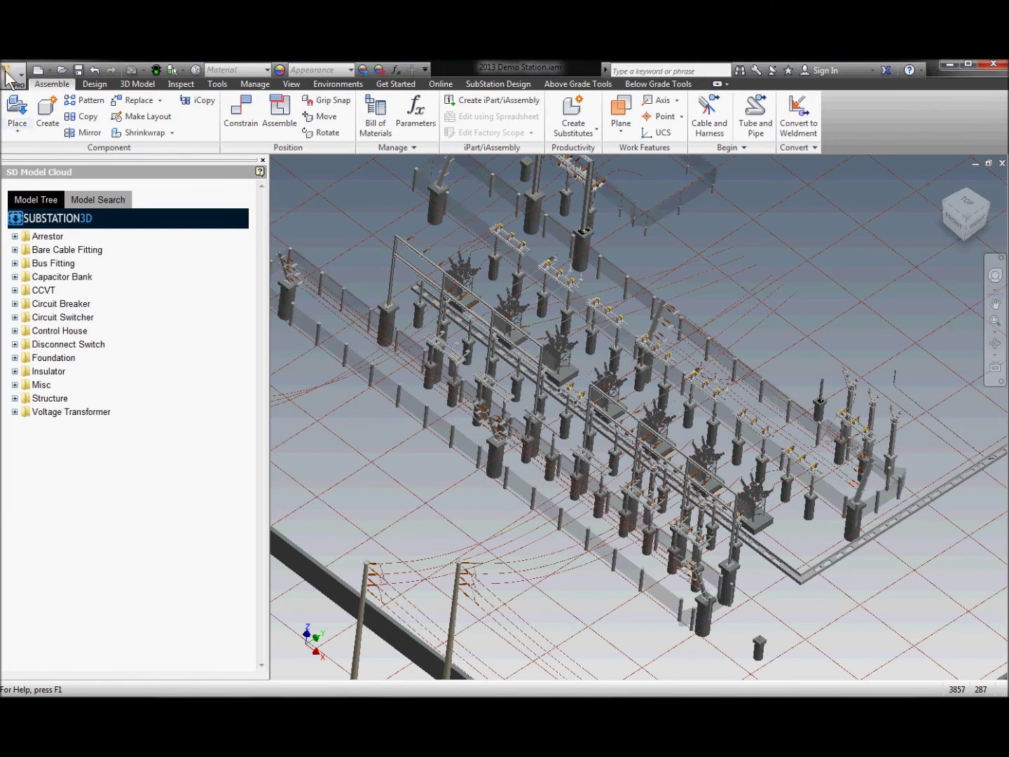
- Create a new blank drawing from the 2013 Demo Station assembly session
click(10, 75)
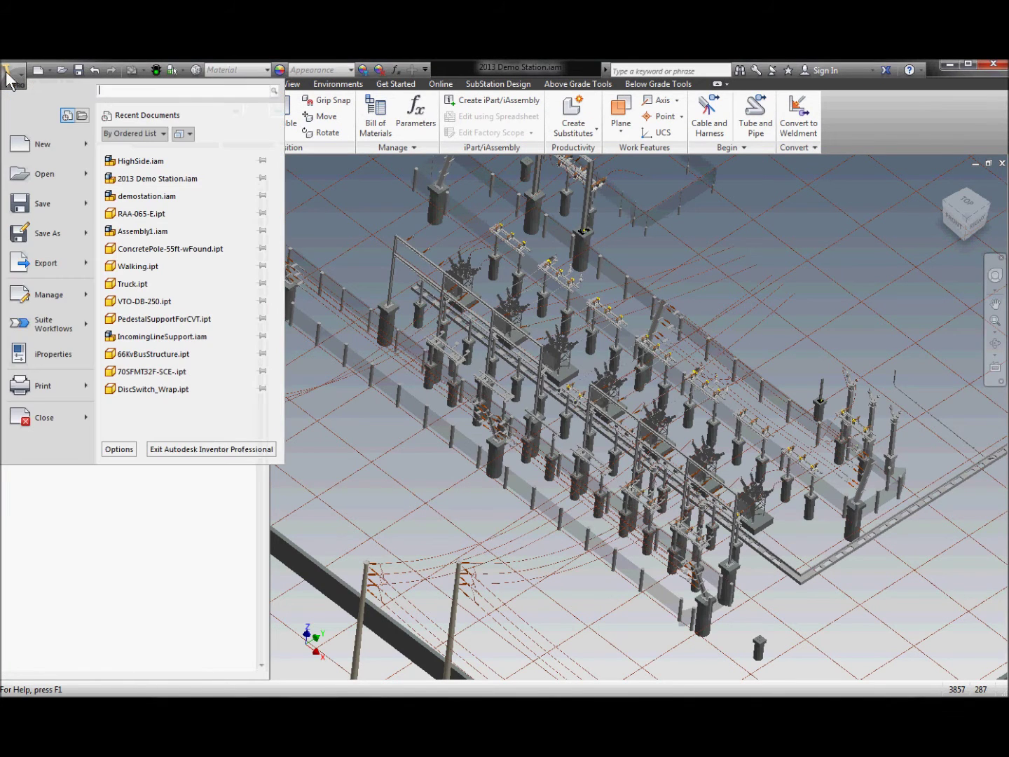
click(42, 143)
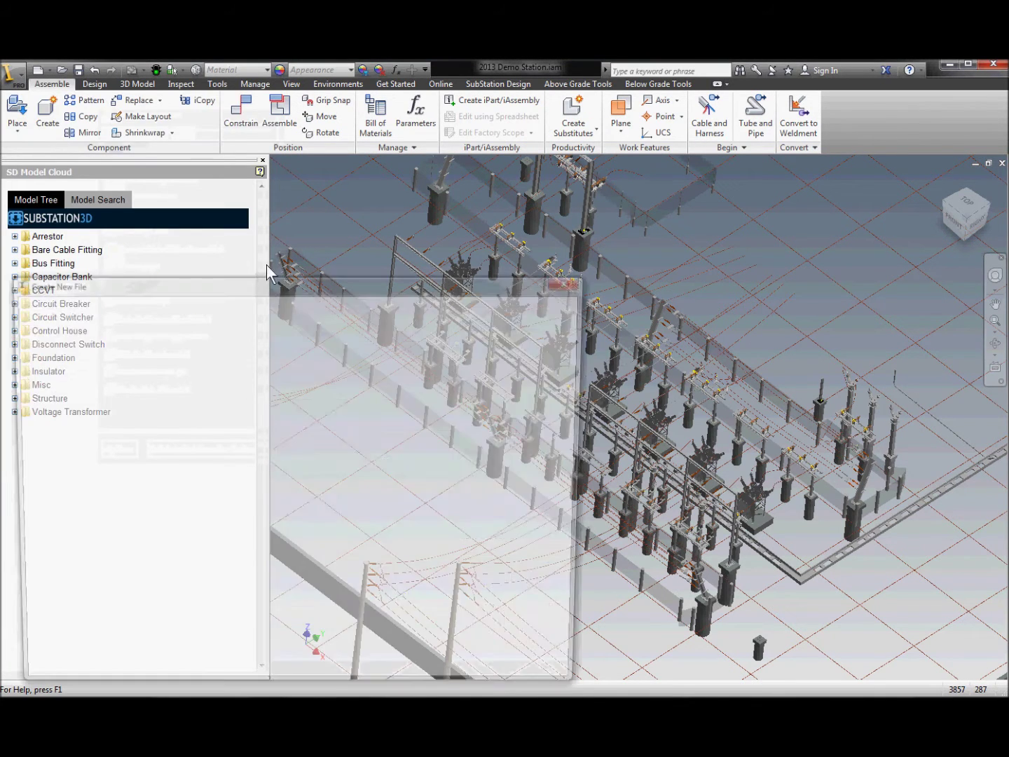
click(263, 533)
click(515, 683)
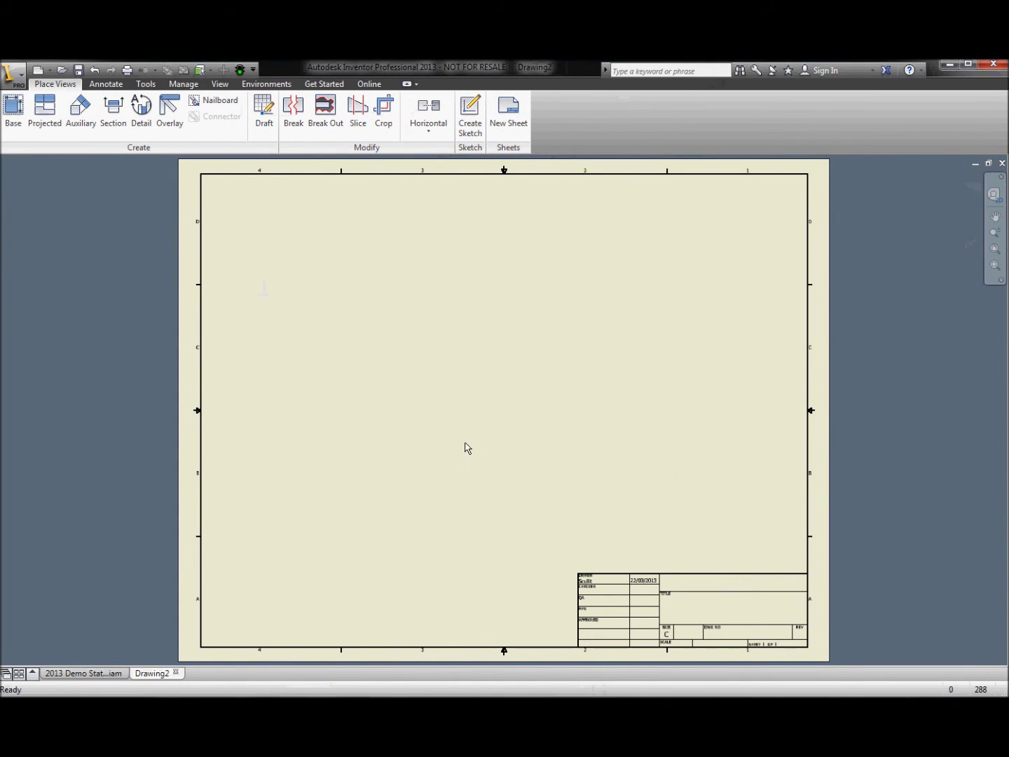
- Place a front base view of HighSide.iam at 1/200 scale just below the middle of the sheet
right_click(463, 454)
click(462, 401)
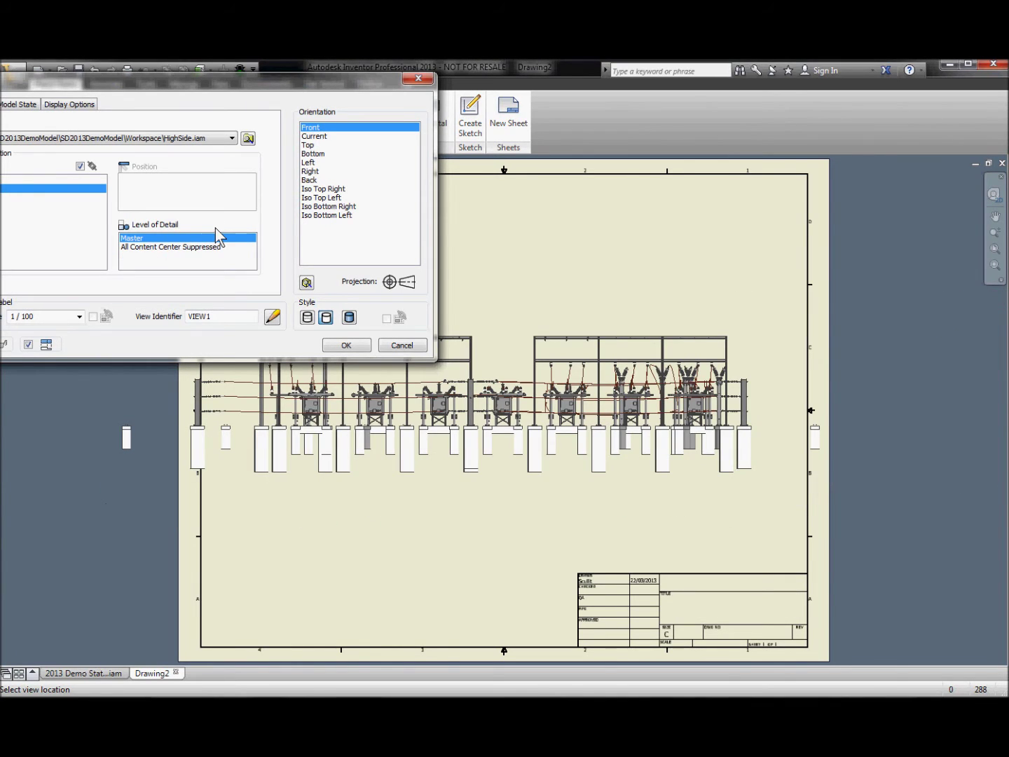
click(35, 316)
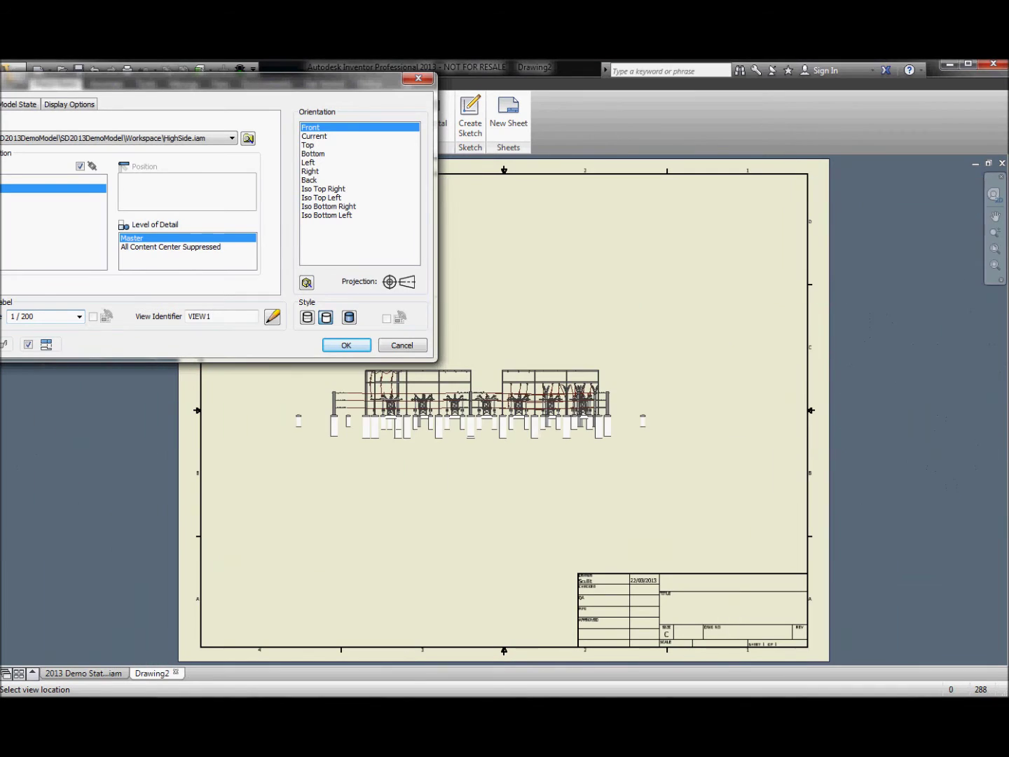
click(461, 435)
right_click(411, 486)
click(429, 492)
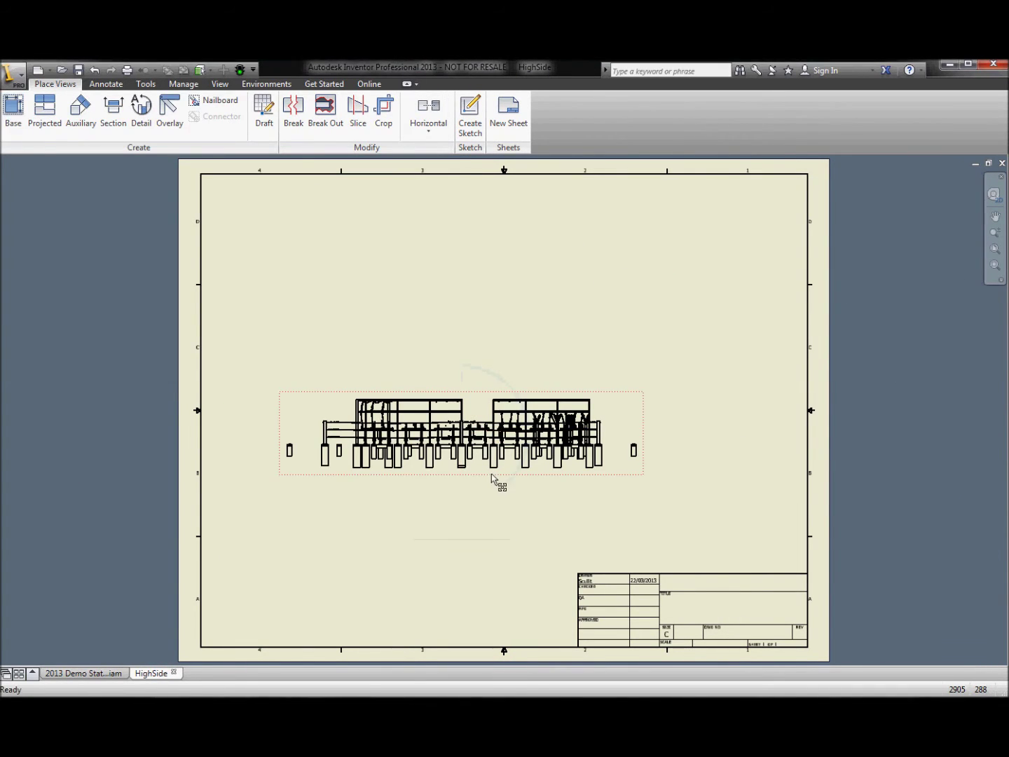
- Dimension the height of the leftmost pole from the top of its foundation in the front view
click(995, 264)
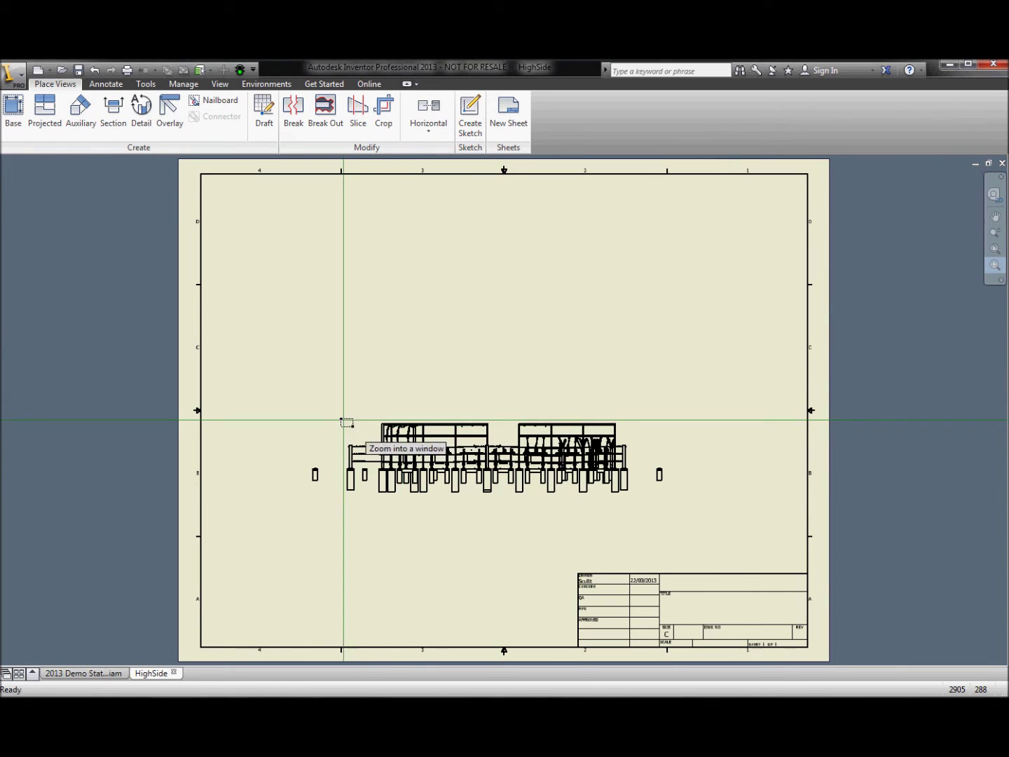
drag(343, 419, 424, 485)
click(114, 87)
click(22, 116)
click(226, 541)
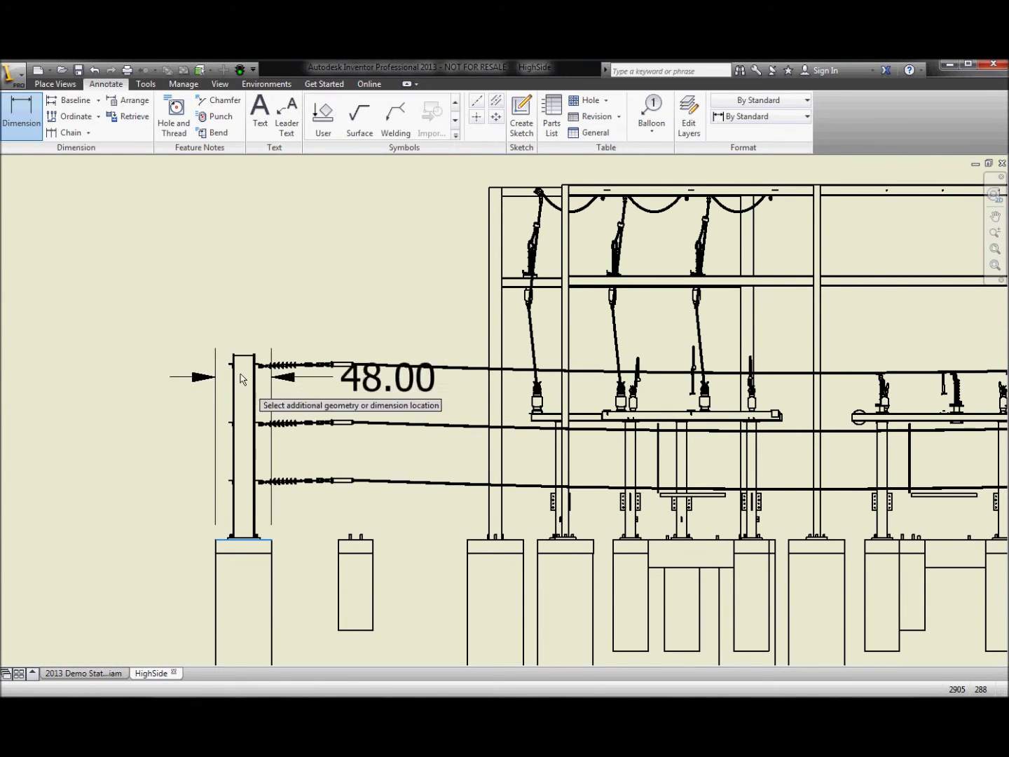
click(245, 356)
click(122, 394)
- Dimension the height of the tall frame above the foundation top, outside the pole's height dimension
click(264, 540)
click(490, 187)
click(42, 294)
- Dimension the overall width of the left tall frame between its end columns, above the view, and finish dimensioning
scroll(121, 319, up, 2)
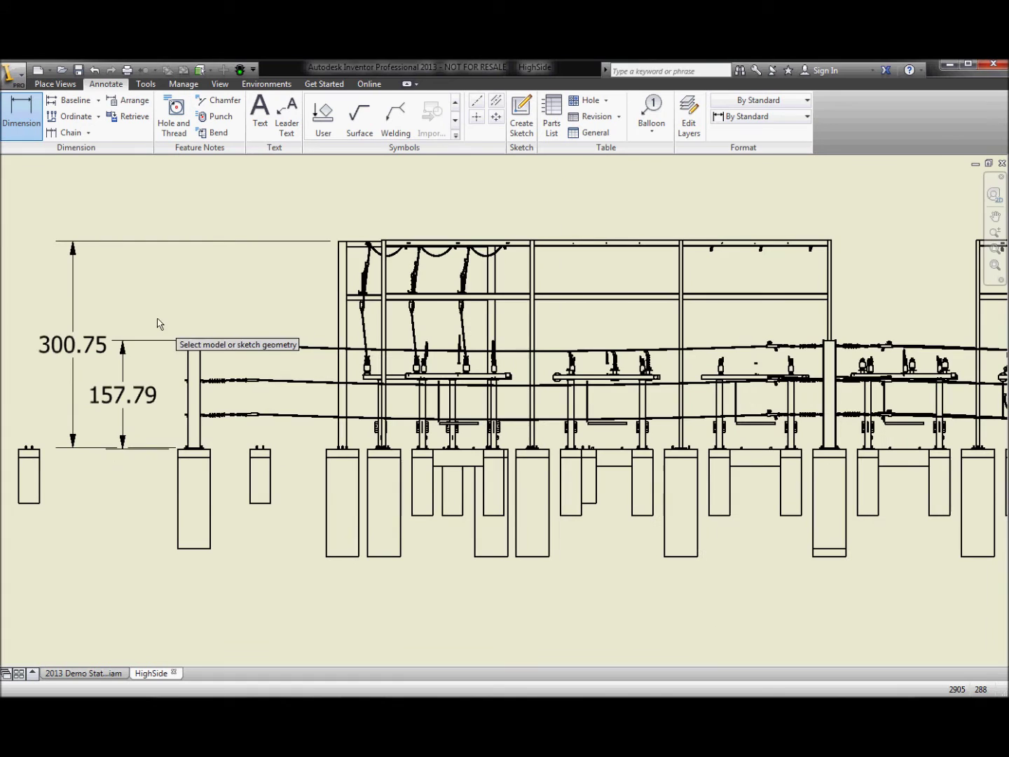
click(344, 242)
scroll(827, 241, down, 4)
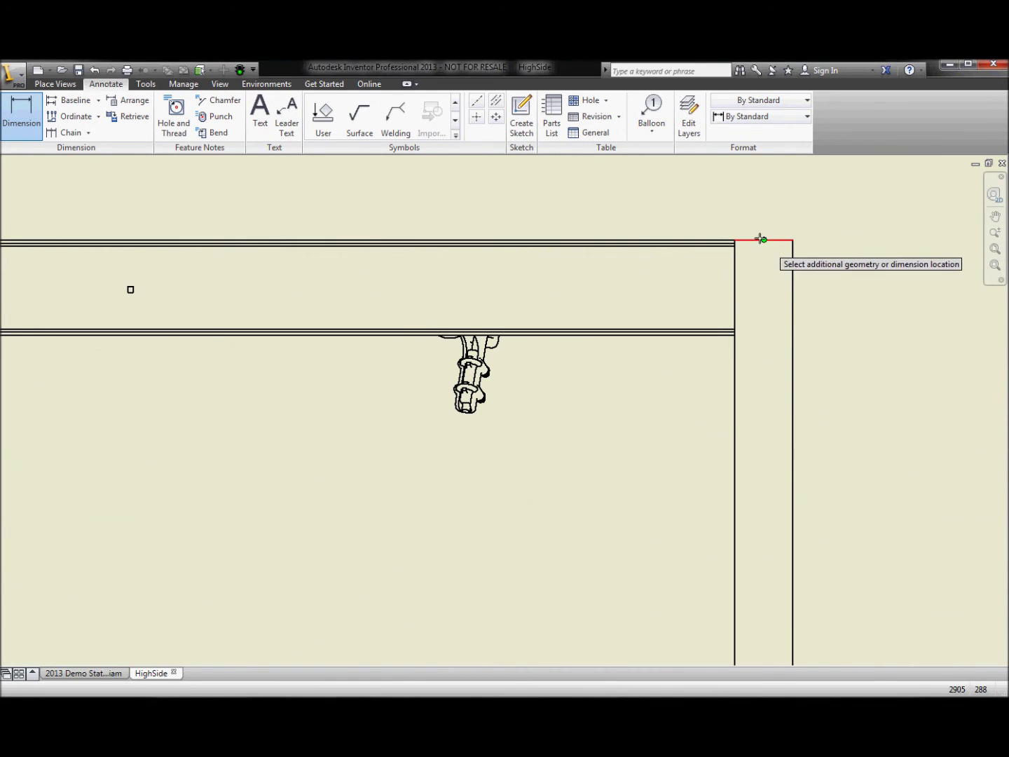
click(765, 241)
scroll(771, 274, up, 5)
click(571, 230)
right_click(570, 334)
click(606, 336)
- Move the dimensioned front view lower on the sheet to make room above it
scroll(476, 396, down, 4)
click(994, 217)
drag(376, 312, 420, 423)
scroll(411, 433, up, 6)
scroll(336, 439, up, 3)
right_click(344, 438)
click(300, 439)
scroll(381, 462, down, 4)
drag(382, 466, 371, 570)
scroll(627, 490, up, 2)
- Create a projected top view of the high side above the front view
right_click(759, 452)
click(798, 438)
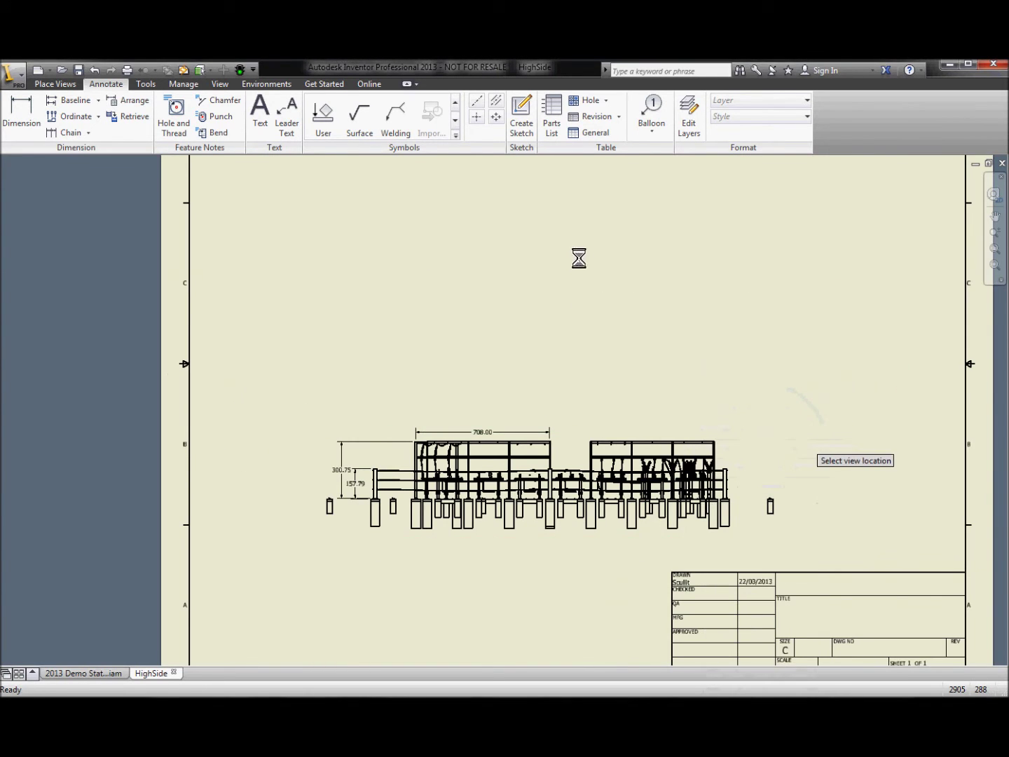
click(545, 250)
right_click(544, 250)
click(581, 248)
- Dimension the vertical distance between the two rightmost pole foundations beside the top view and finish dimensioning
click(995, 217)
drag(774, 281, 666, 356)
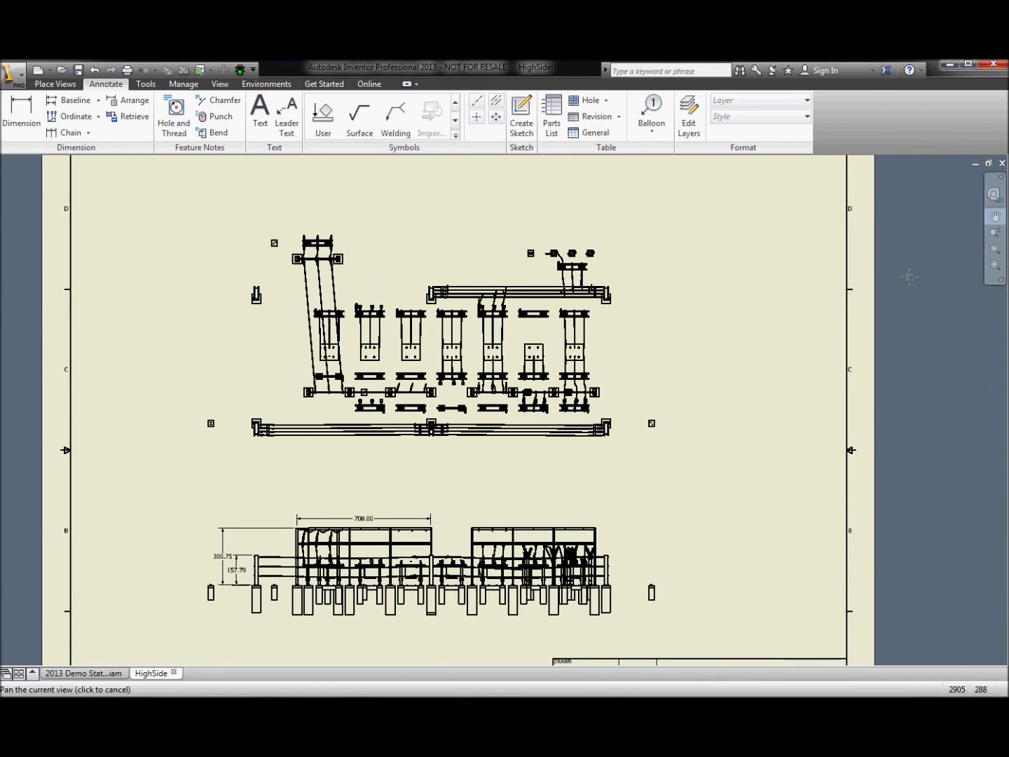
click(994, 264)
drag(454, 257, 656, 407)
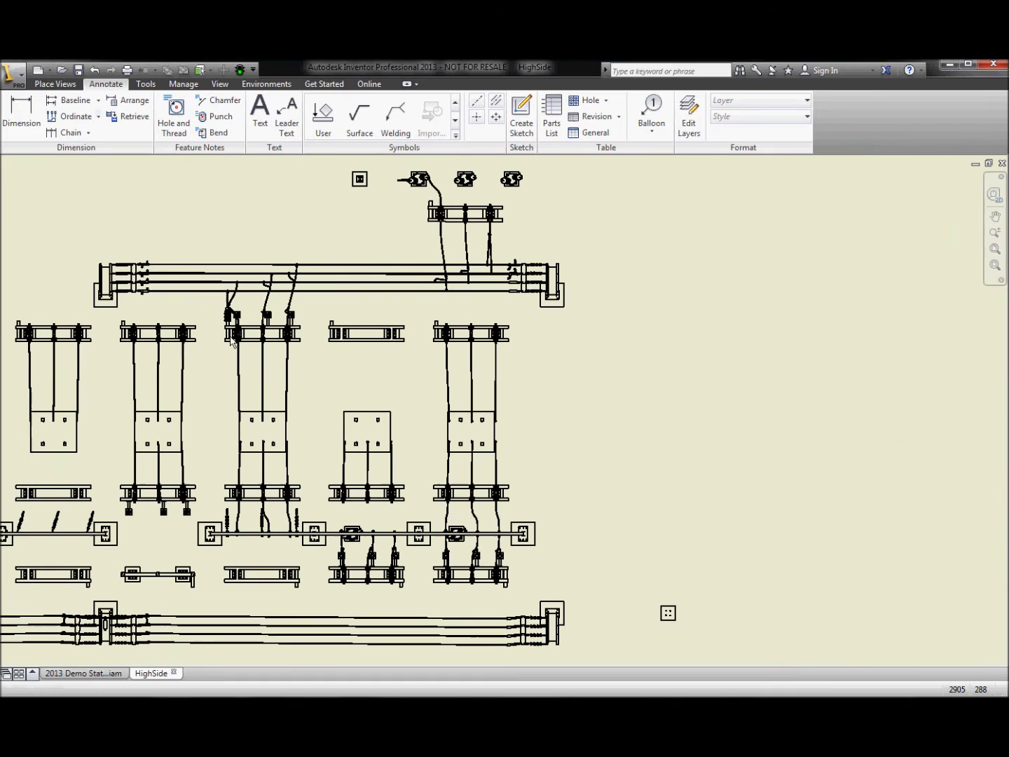
key(d)
click(562, 614)
click(562, 294)
click(618, 439)
key(Escape)
click(619, 389)
key(Escape)
- Examine the equipment, conductors and pole lines up close across the right part of the top view
scroll(444, 558, up, 3)
scroll(507, 545, up, 3)
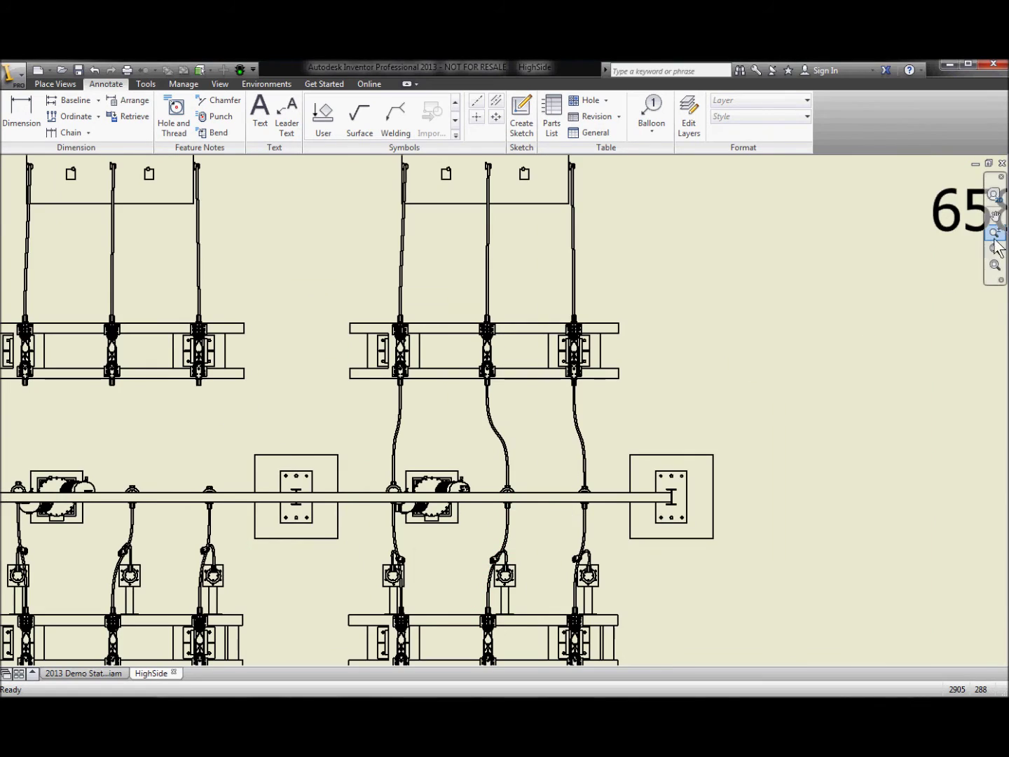
click(998, 214)
drag(146, 464, 585, 434)
drag(318, 638, 387, 411)
scroll(388, 425, down, 2)
scroll(379, 508, down, 1)
drag(379, 508, 445, 356)
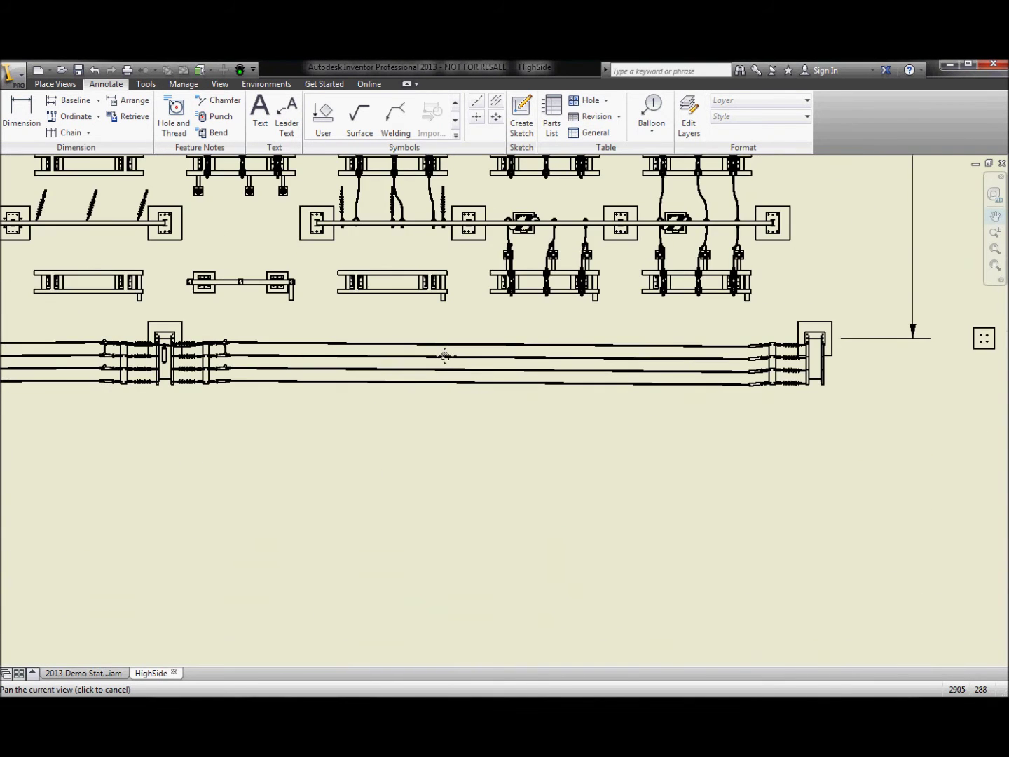
scroll(394, 413, down, 8)
right_click(356, 349)
click(399, 353)
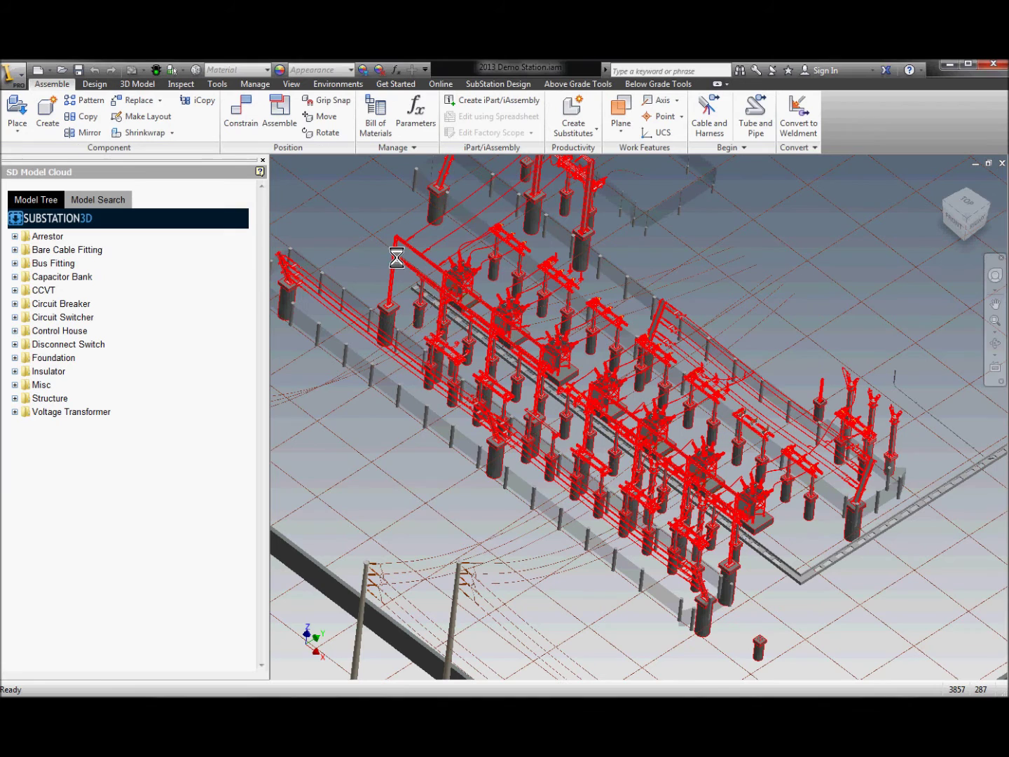
- Open the LDE_Structure part from the station assembly and create a new blank drawing
right_click(397, 265)
click(409, 215)
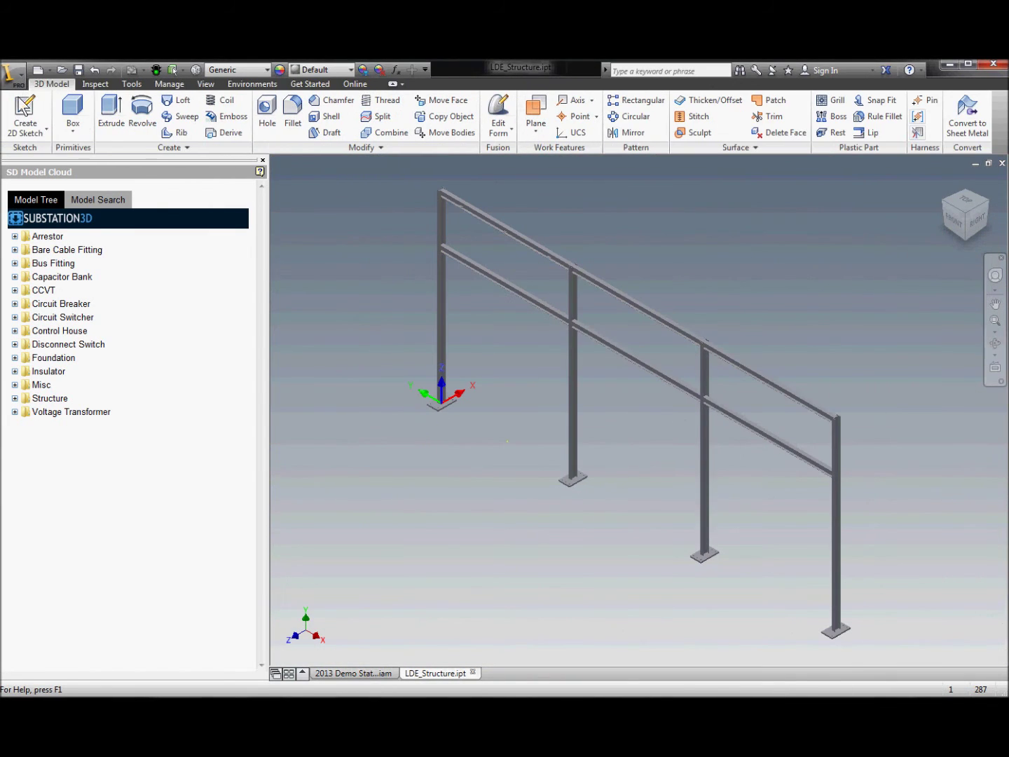
click(12, 72)
click(31, 149)
click(507, 679)
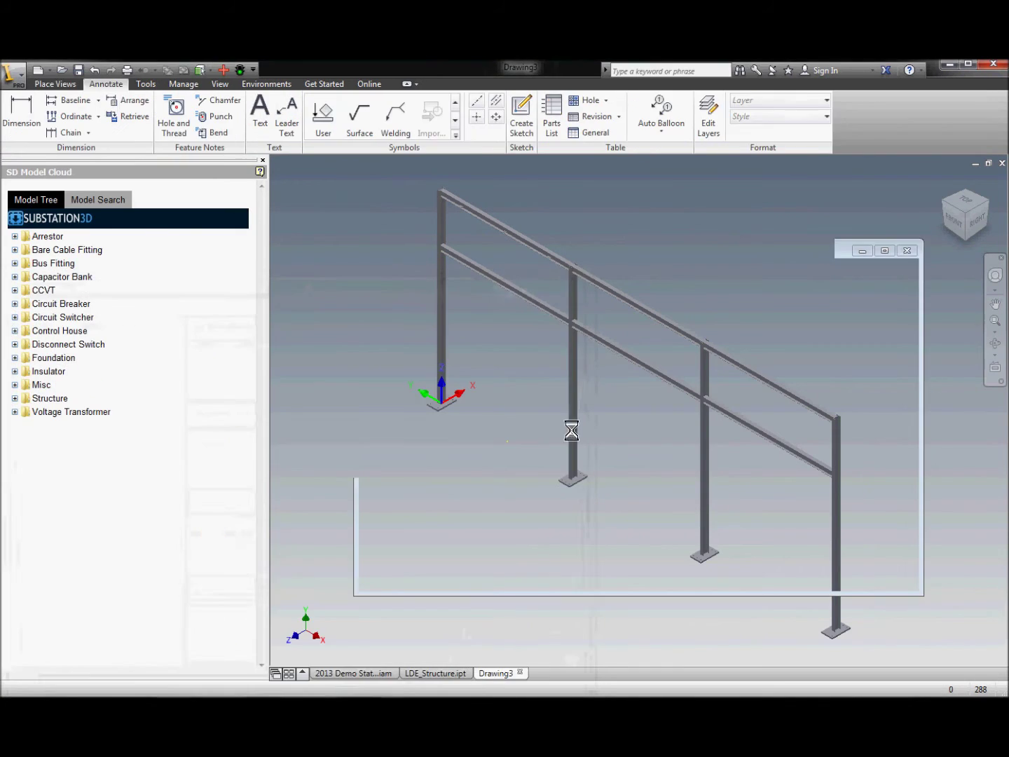
- Place a front base view of LDE_Structure with a projected side view beside it and a top view above
right_click(417, 360)
click(403, 321)
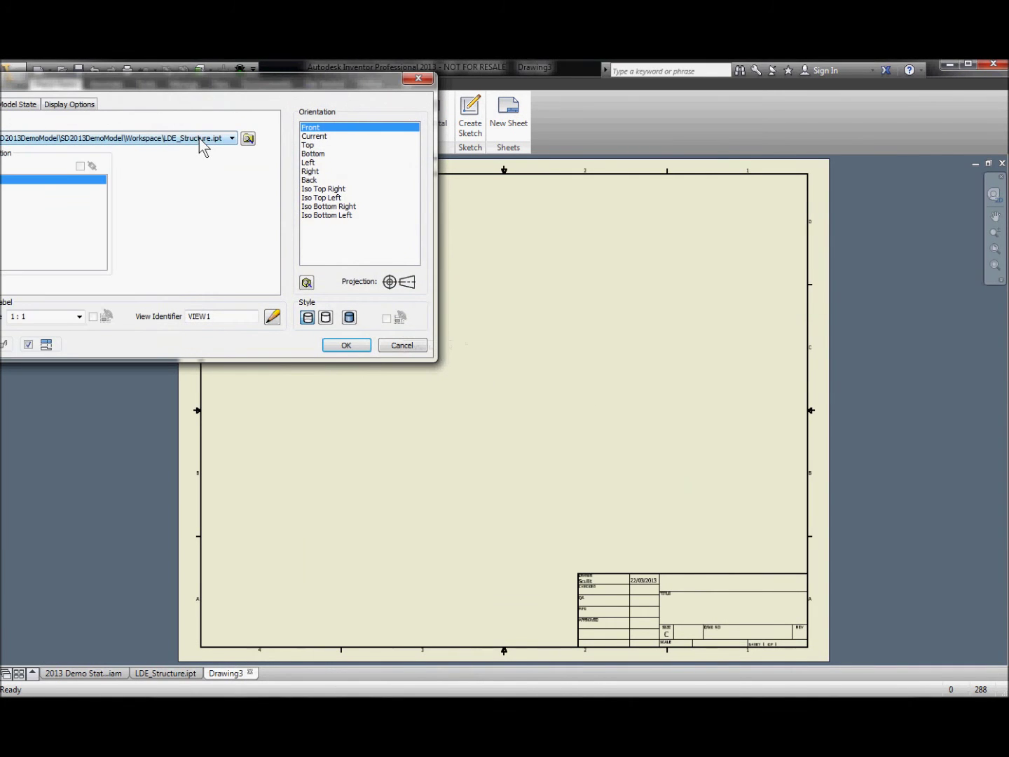
click(400, 429)
click(600, 429)
click(401, 300)
right_click(584, 319)
click(625, 315)
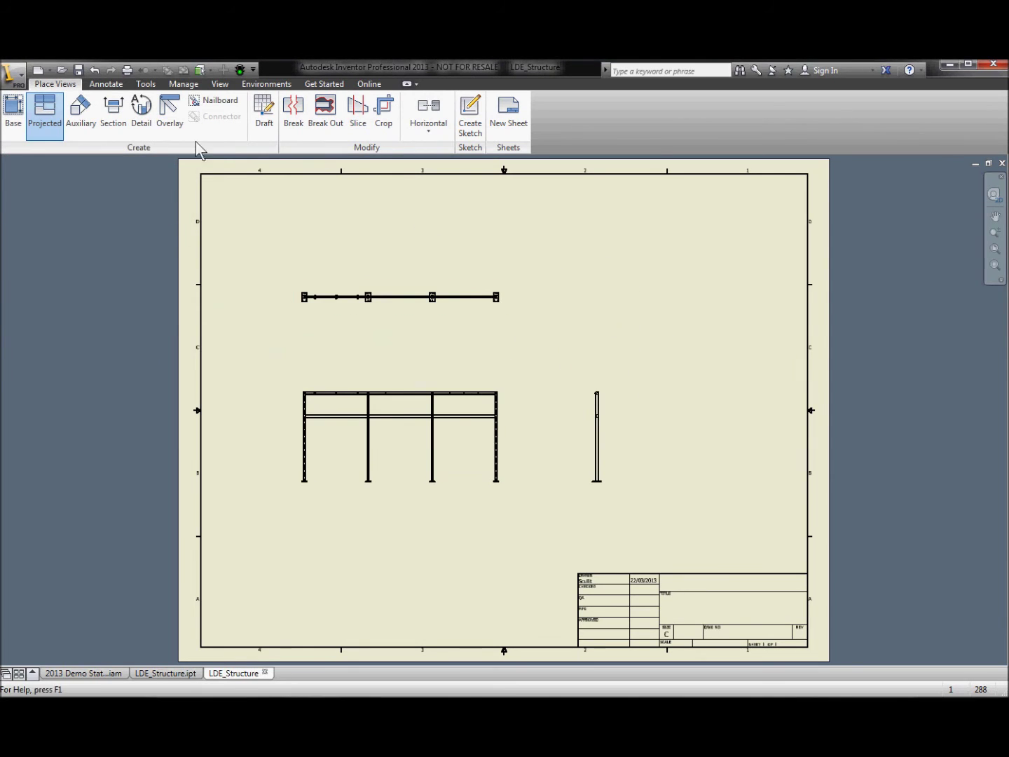
- Dimension the spacing between the first two column base plates below the top view
scroll(295, 327, up, 3)
key(d)
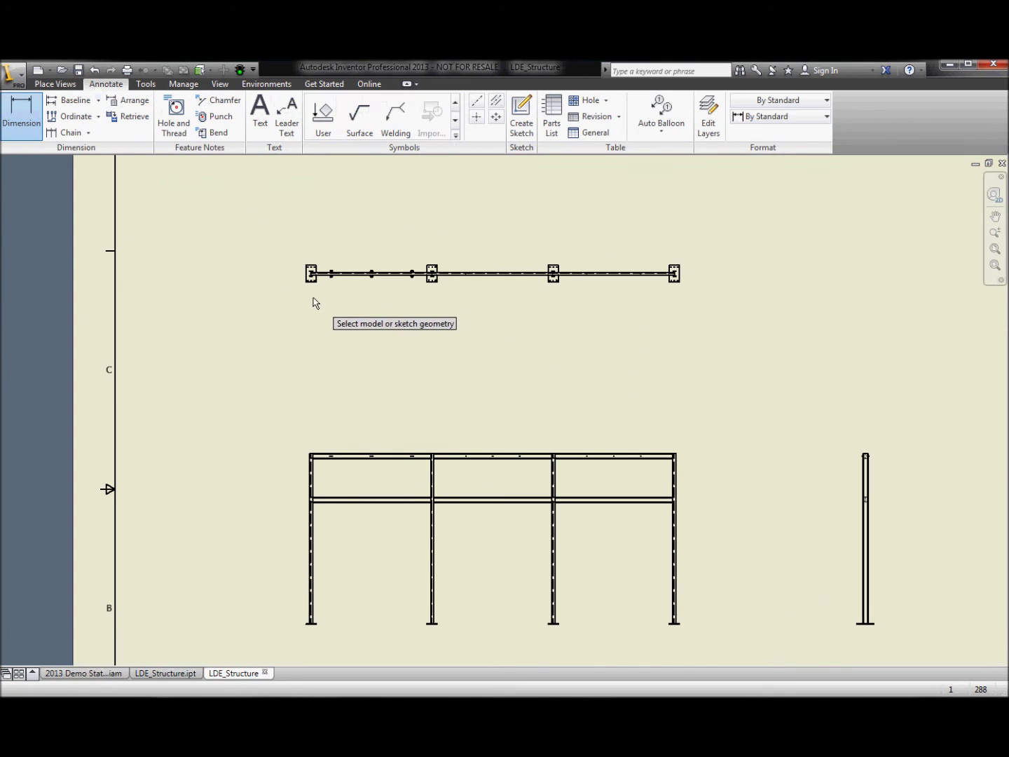
scroll(314, 303, up, 4)
click(304, 215)
click(737, 250)
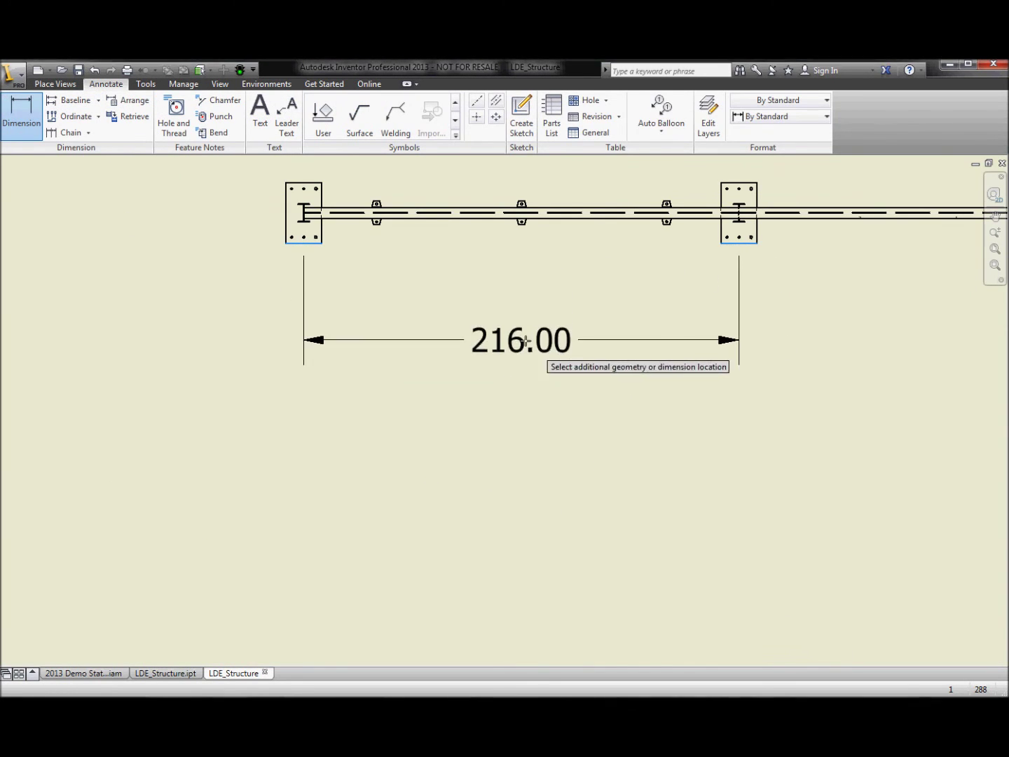
click(525, 341)
- Dimension the spacing between the second and third base plates in line with the first dimension and finish dimensioning
scroll(281, 336, down, 5)
scroll(374, 327, up, 3)
click(500, 284)
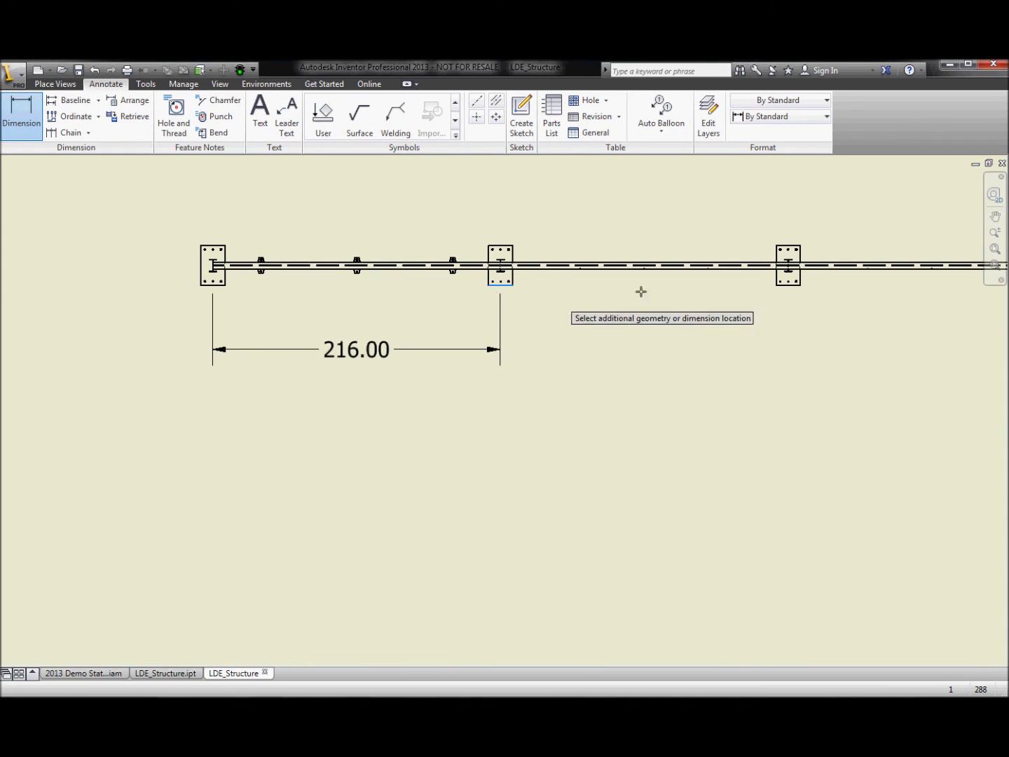
click(790, 284)
click(677, 350)
scroll(437, 331, down, 4)
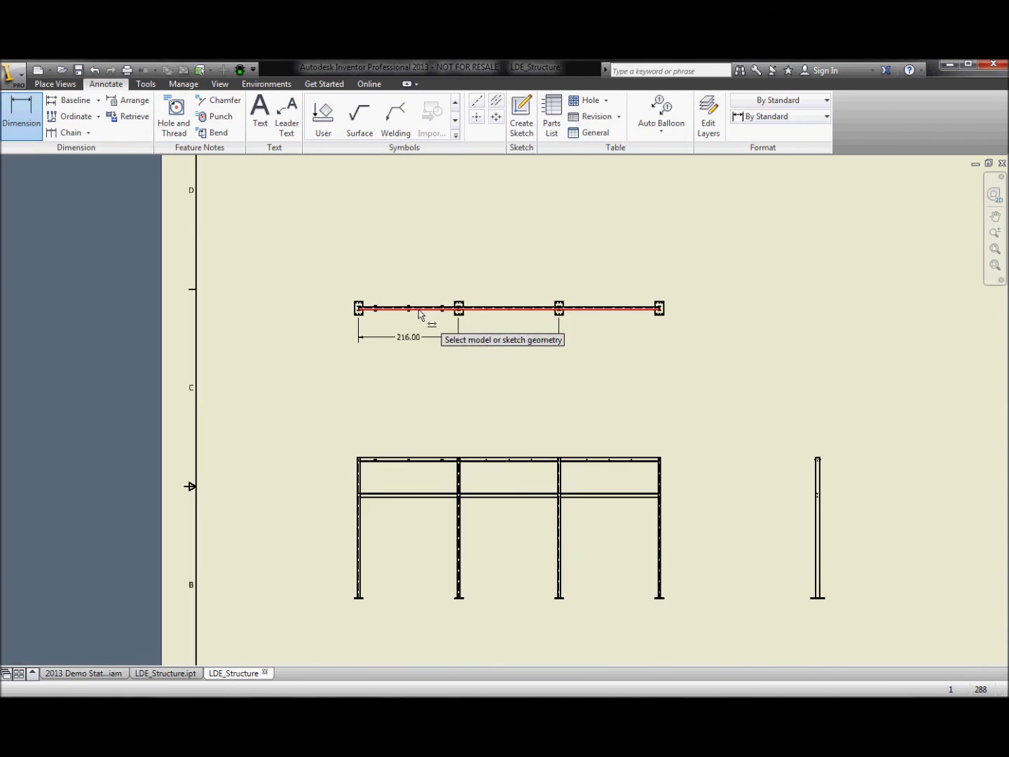
scroll(344, 429, down, 3)
right_click(386, 424)
click(292, 424)
- Dimension the structure's overall height from the base plate to the column top in the side view
scroll(609, 490, up, 6)
click(24, 128)
click(676, 640)
click(664, 344)
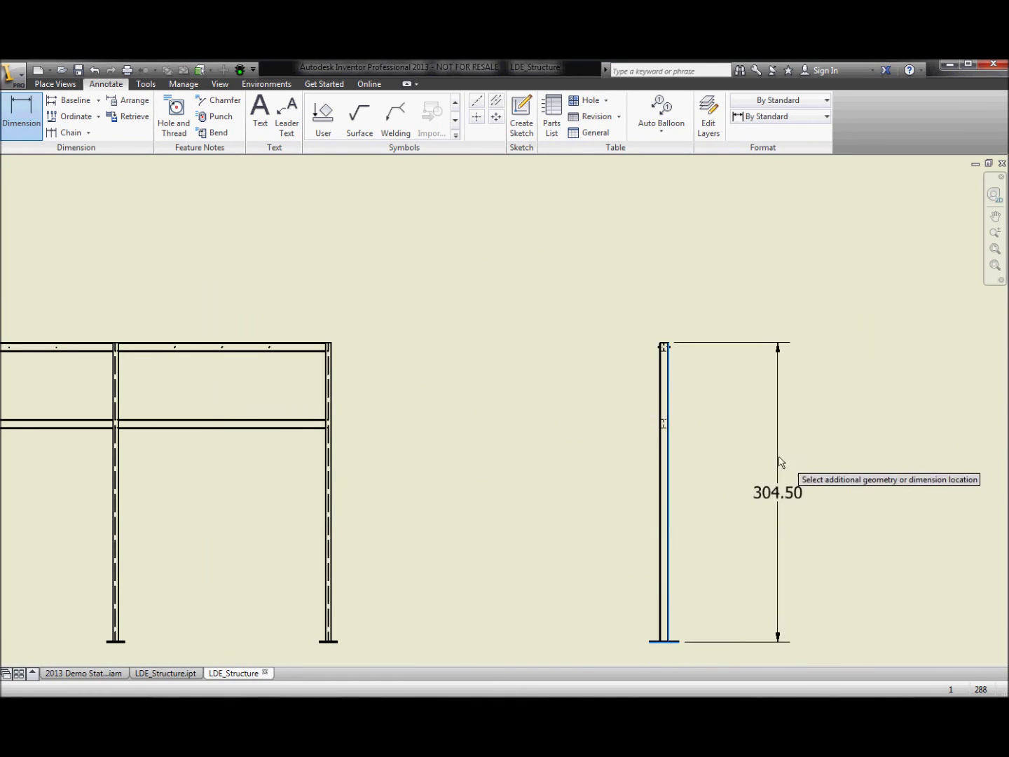
click(778, 456)
scroll(805, 433, down, 5)
scroll(827, 412, up, 1)
click(994, 249)
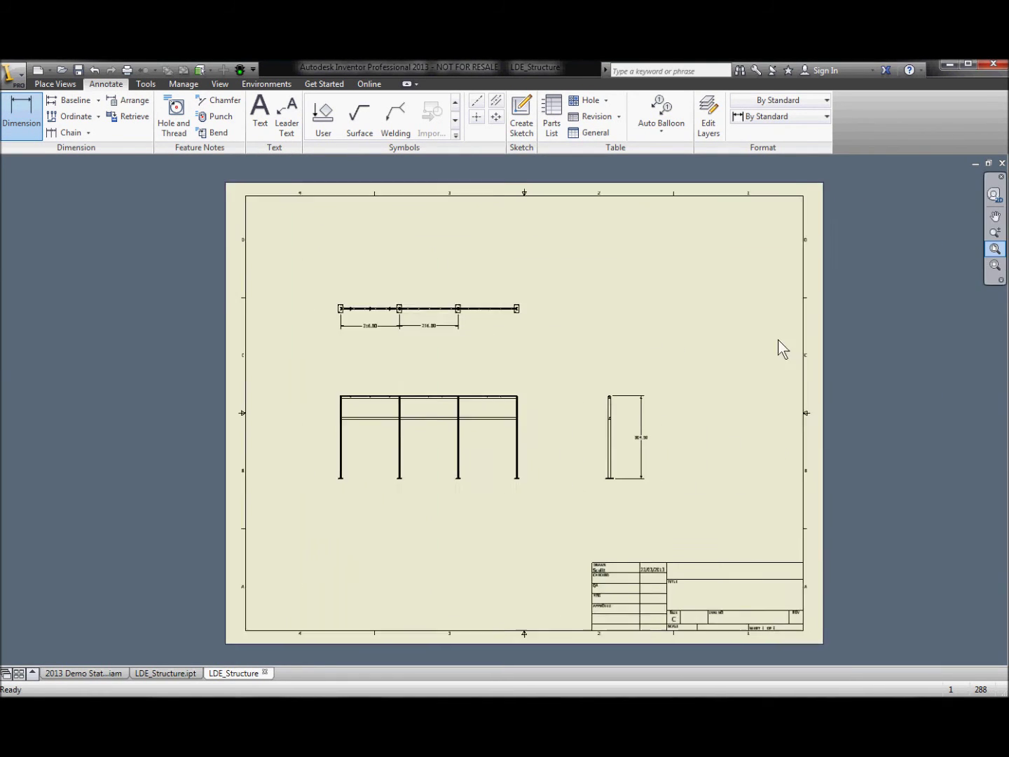
- Close the LDE_Structure drawing and its part file to return to the station assembly
click(1002, 162)
click(464, 410)
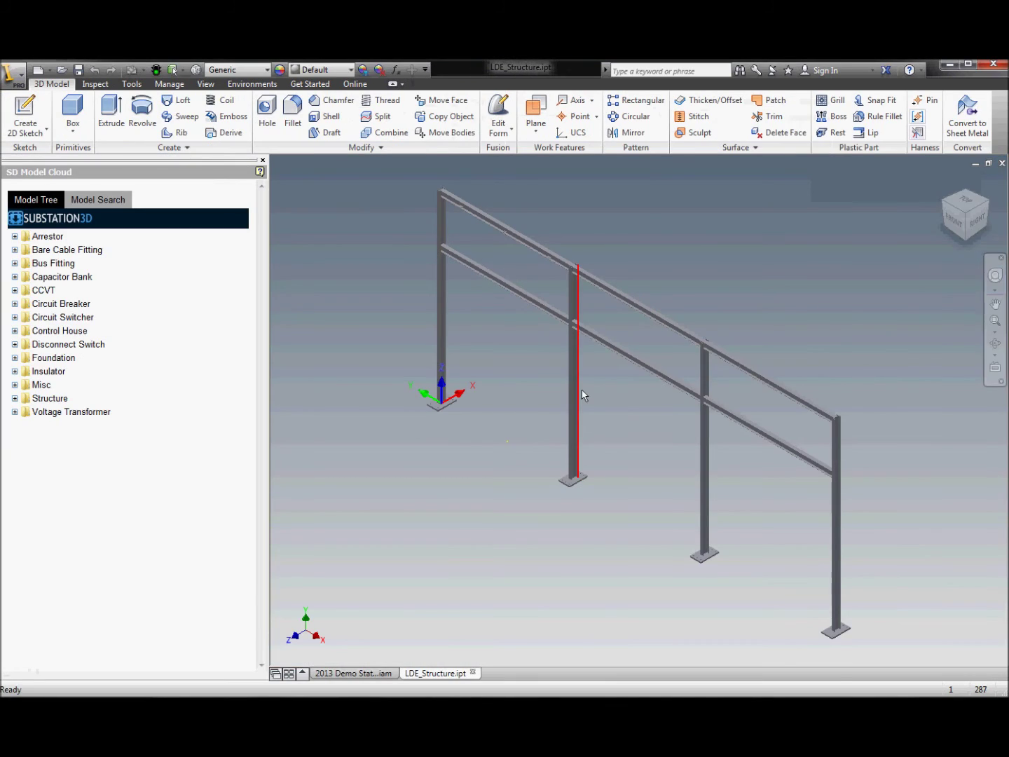
click(1001, 162)
click(462, 409)
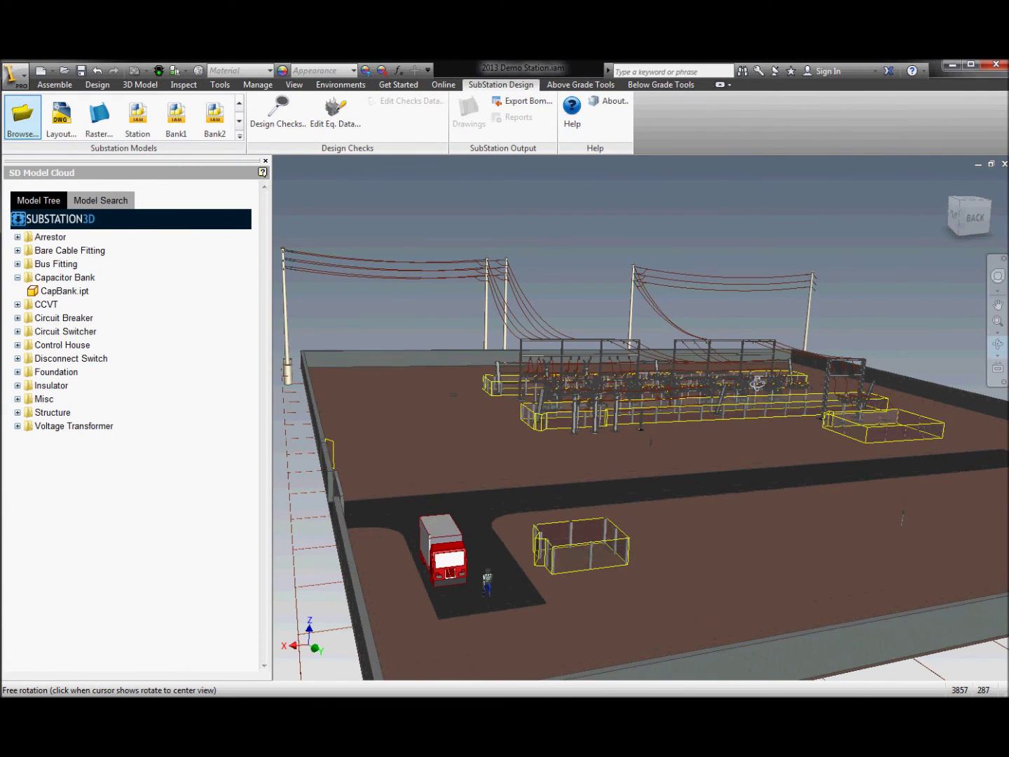
- End the free rotation and list the circuit breaker models in the SD Model Cloud
right_click(583, 234)
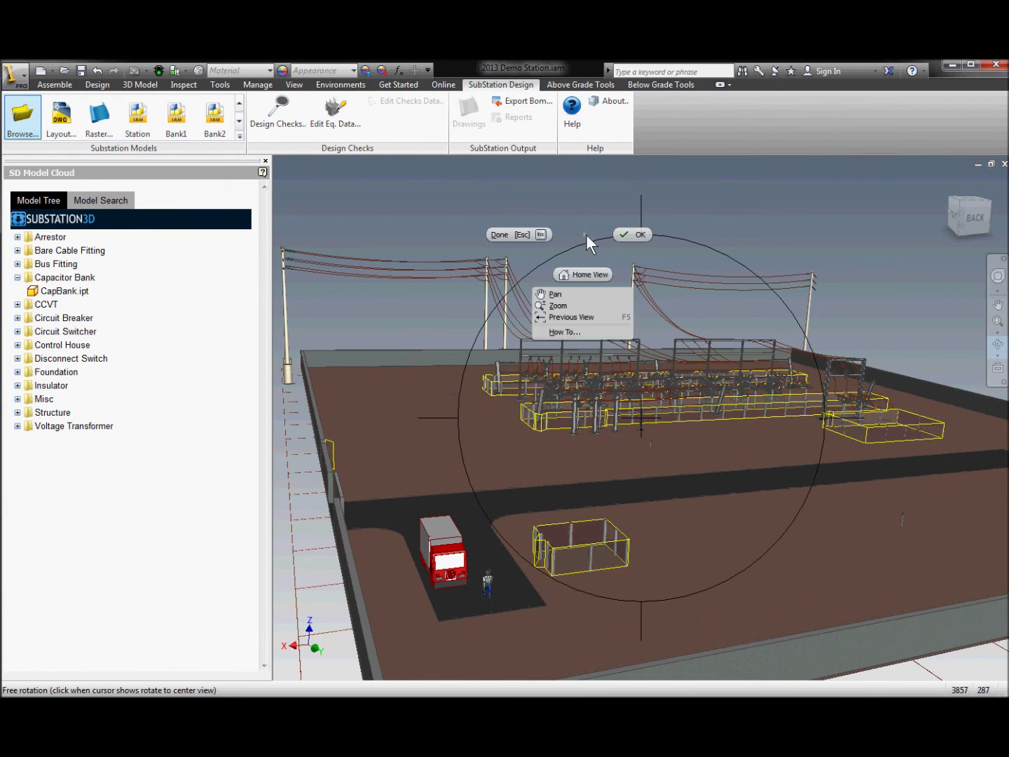
click(628, 238)
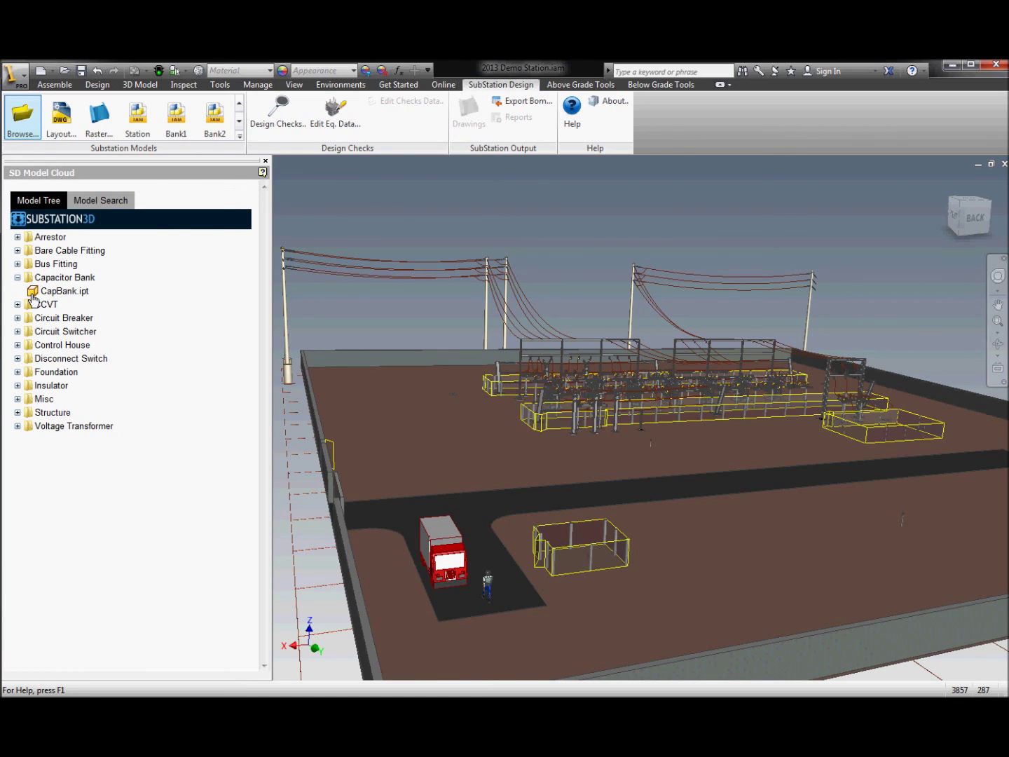
click(18, 319)
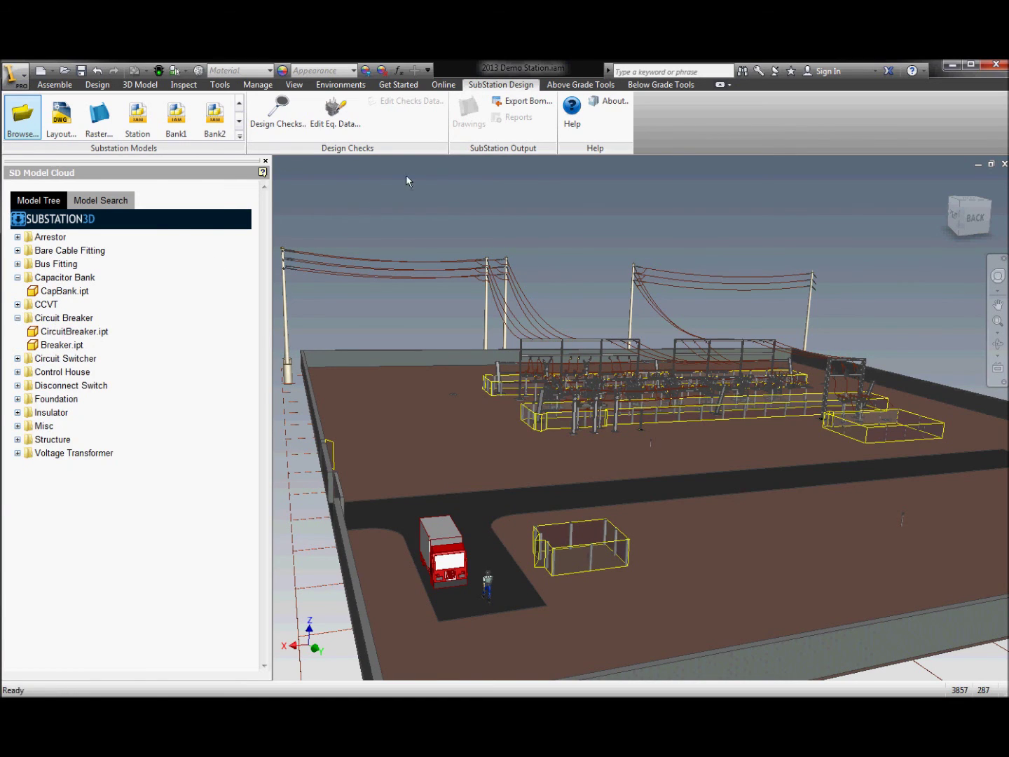
- Review the above-grade fitting, terminal, cable and lightning tools and the below-grade tools, then return to the SubStation Design tools
click(581, 85)
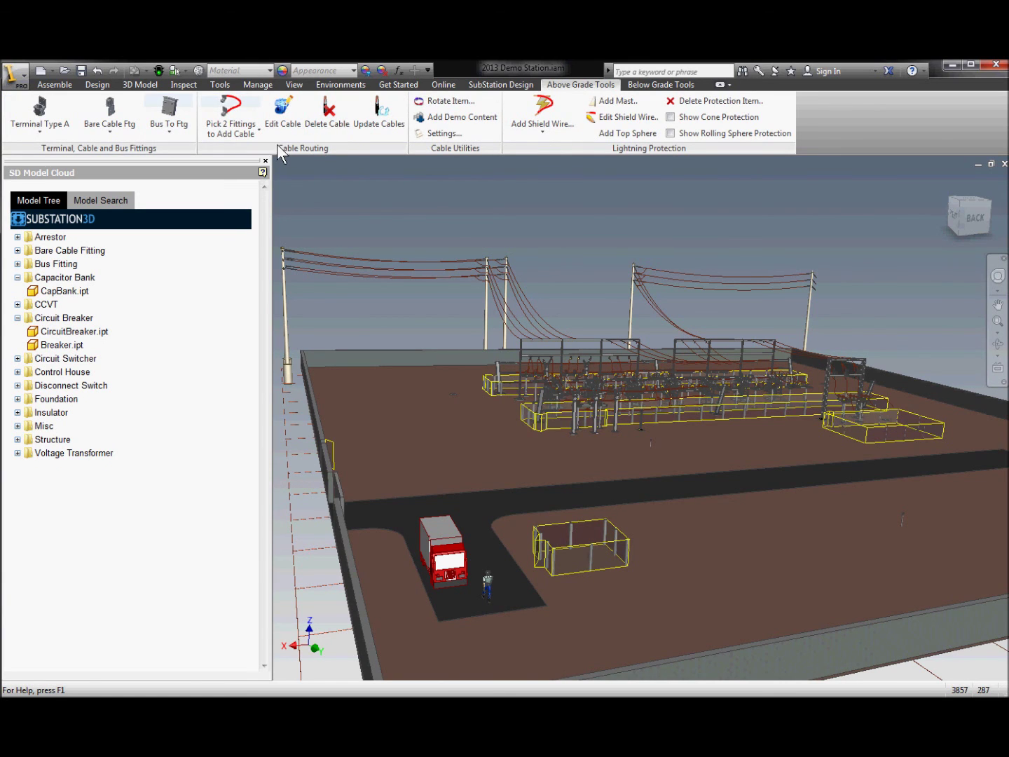
click(110, 131)
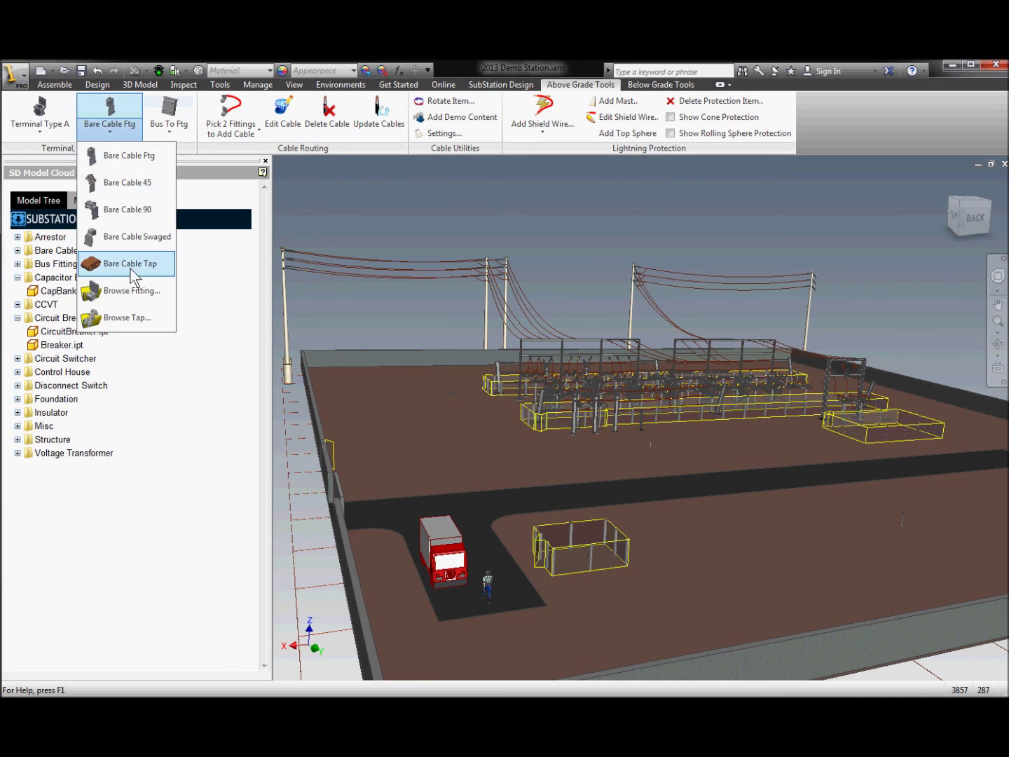
click(59, 134)
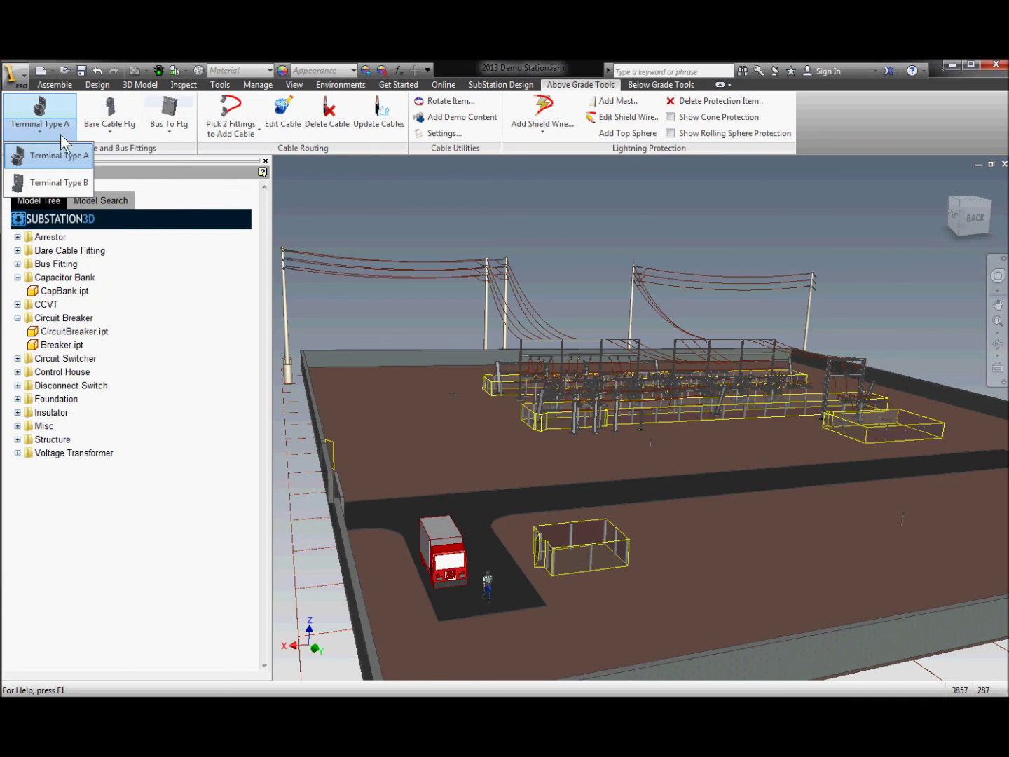
click(449, 148)
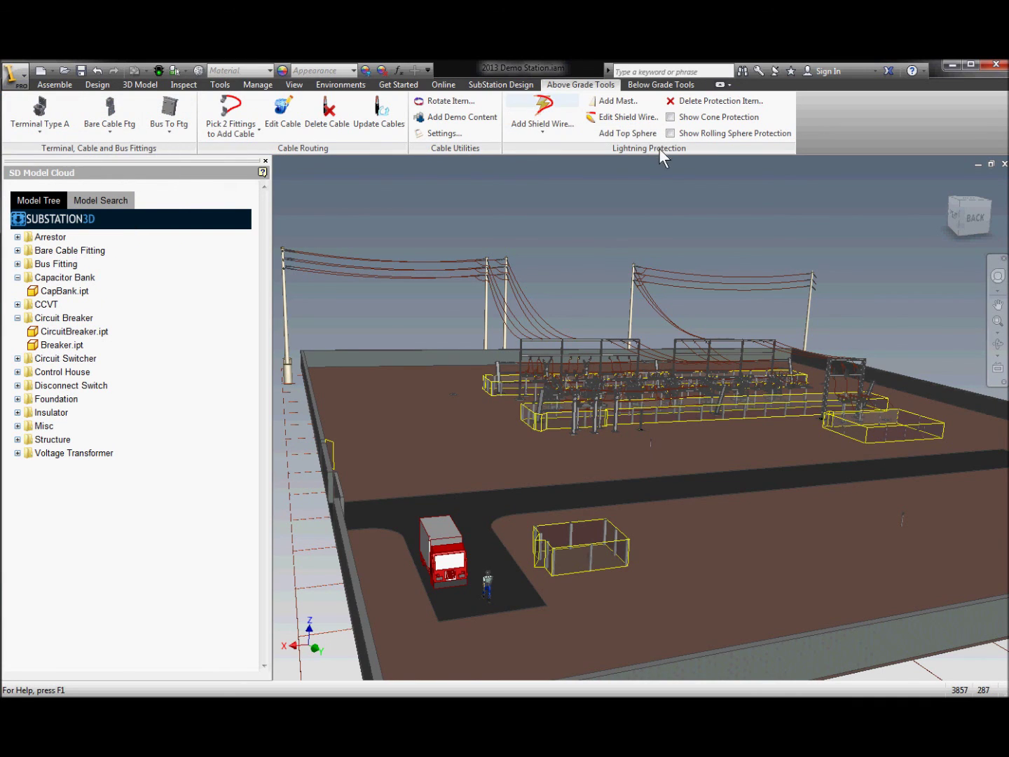
click(654, 87)
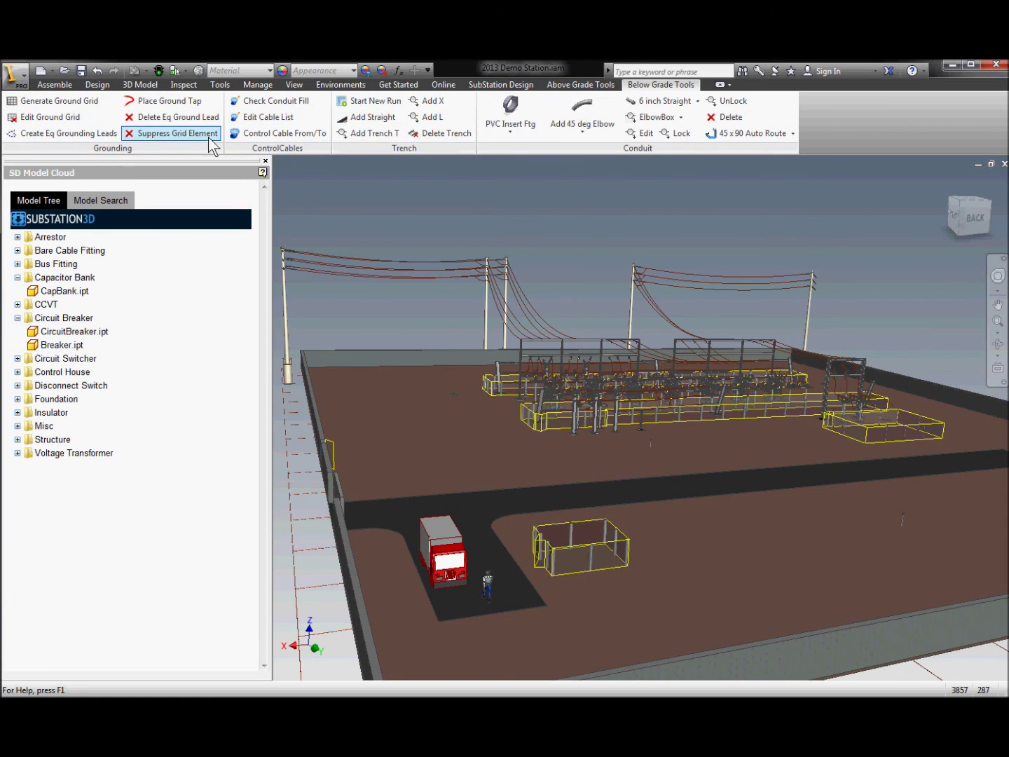
click(510, 85)
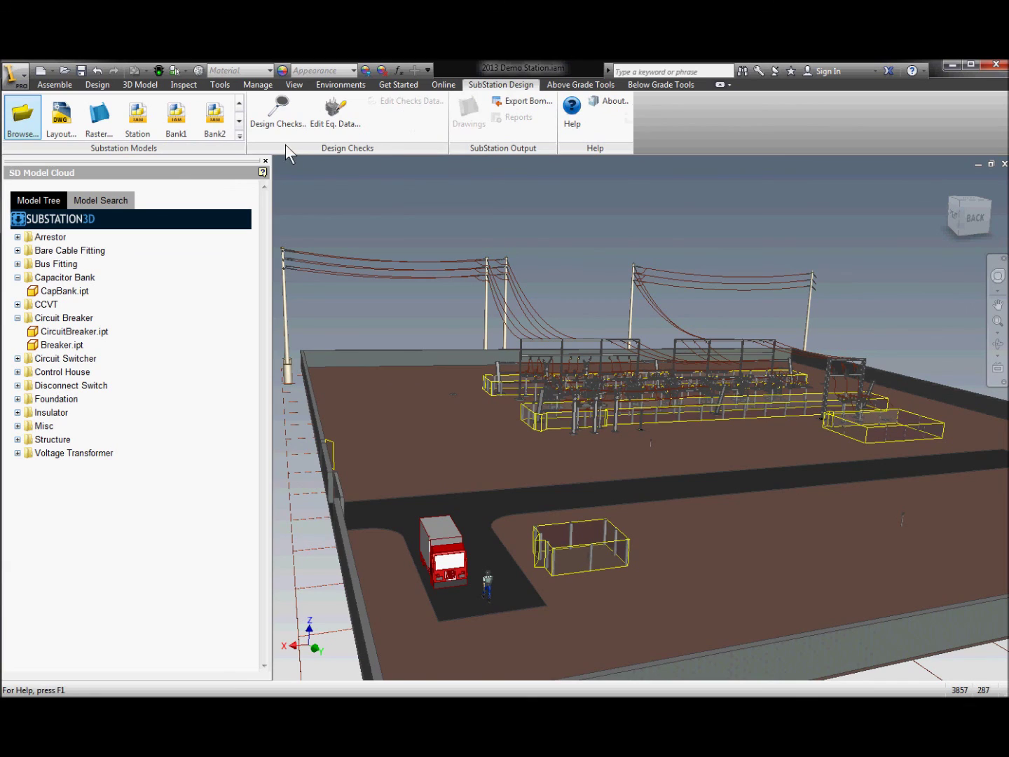